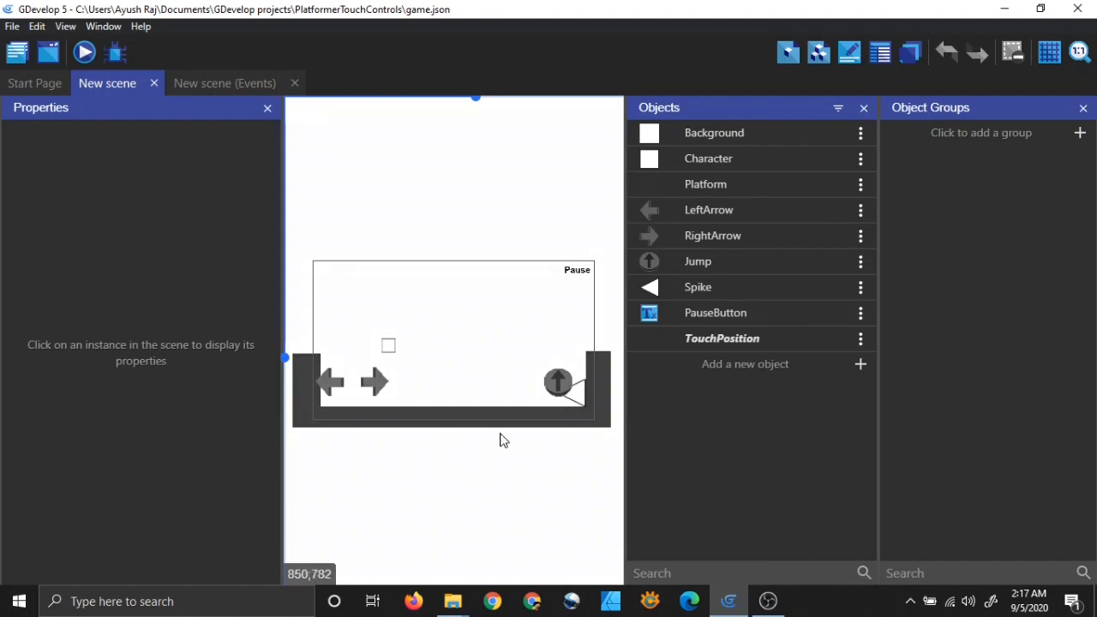
Step: Open New scene2 and New scene3 to examine the pause and game over layouts, then return to New scene
click(18, 54)
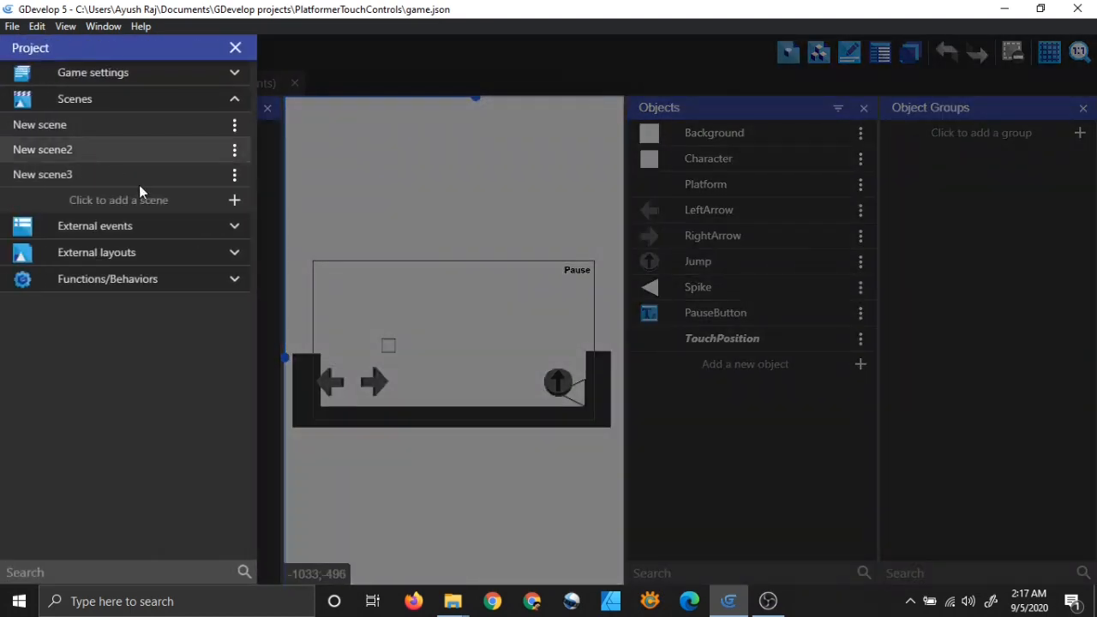
click(85, 152)
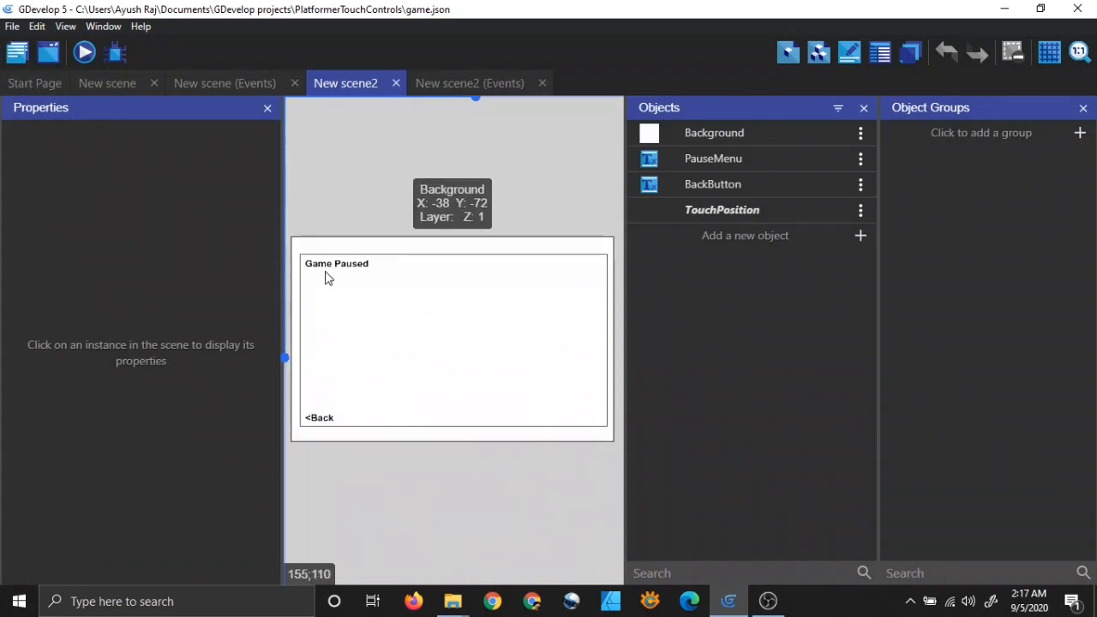
click(18, 55)
click(69, 174)
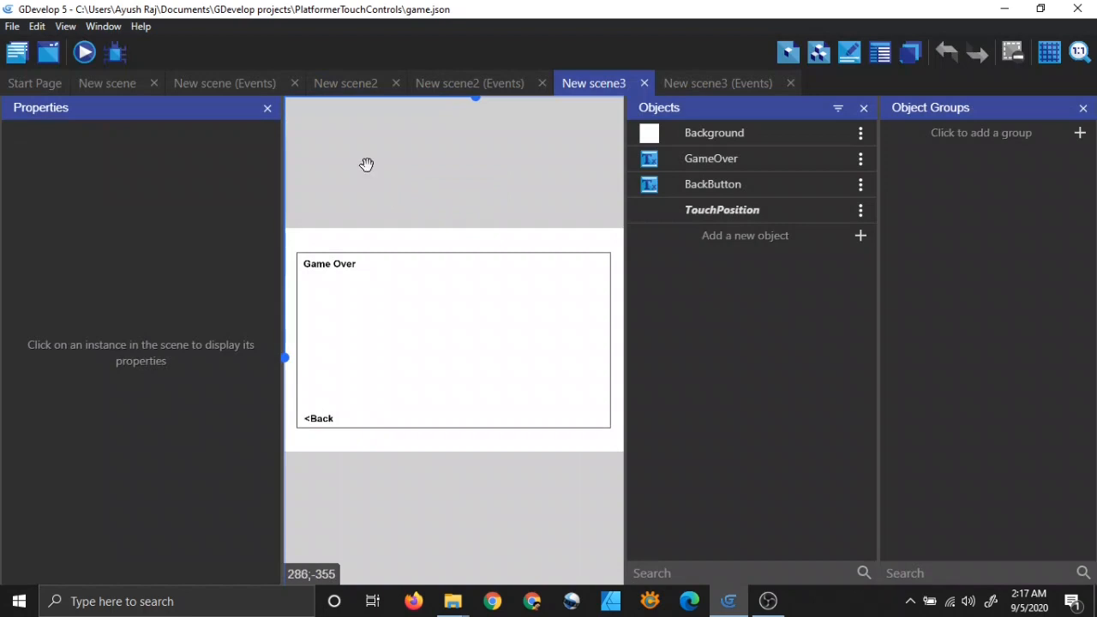
middle_drag(366, 163, 390, 168)
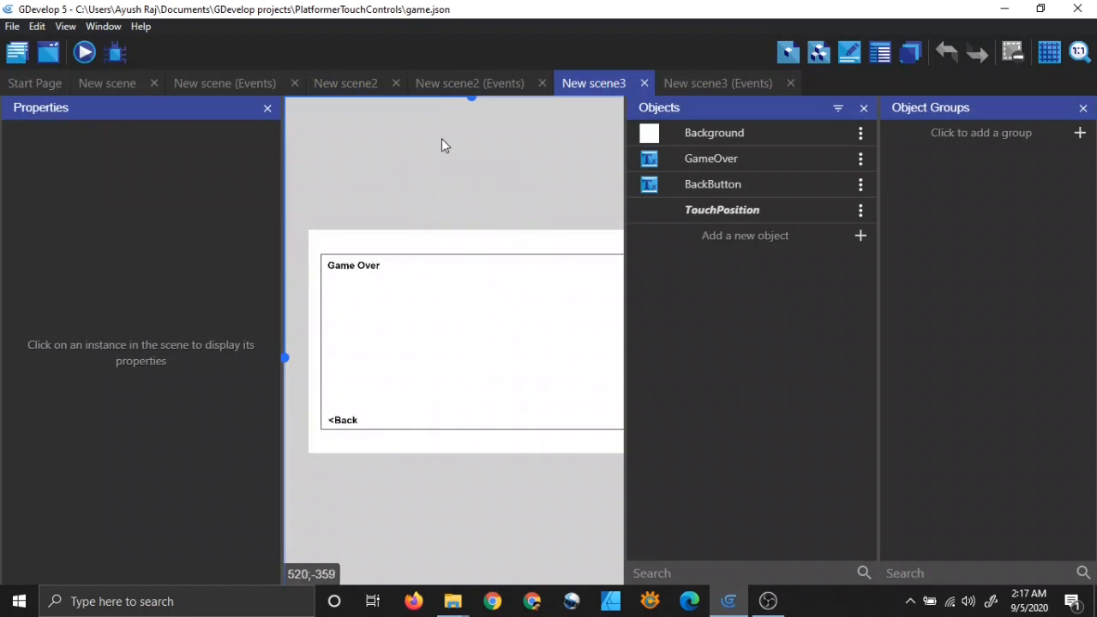
click(360, 89)
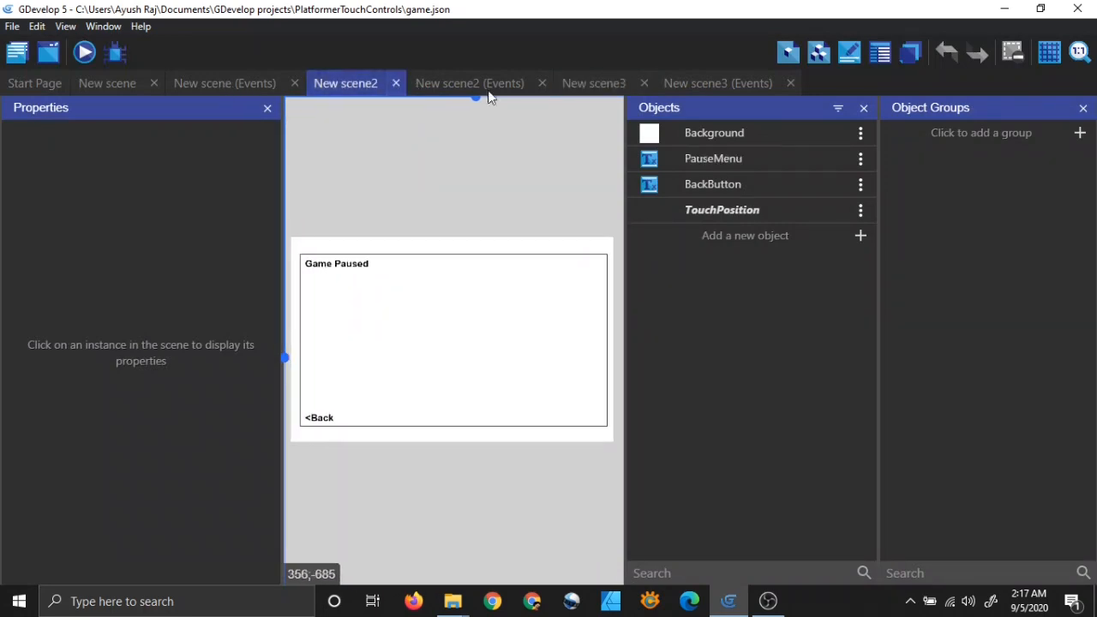
click(118, 88)
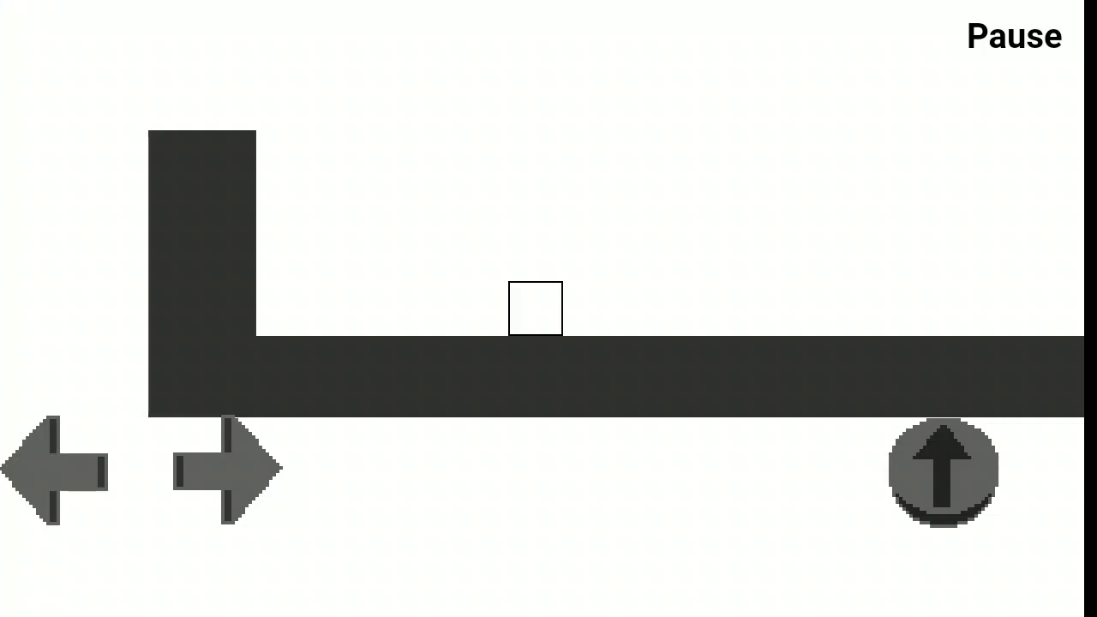
Step: Test the running game's touch controls by moving the character left and right and jumping, including combined presses
click(226, 482)
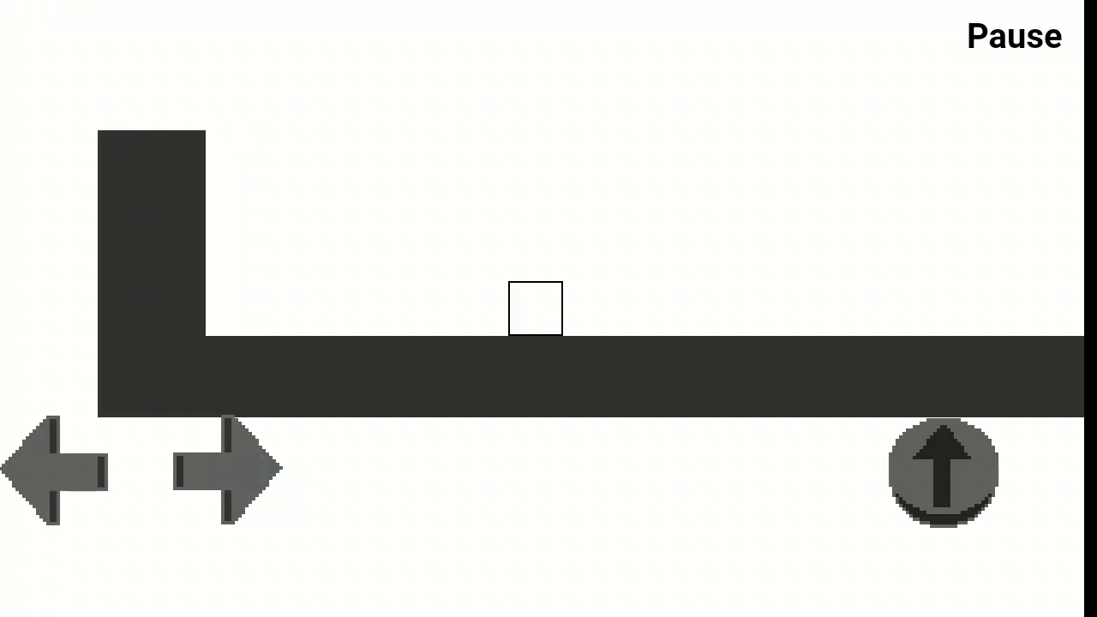
click(227, 487)
click(944, 463)
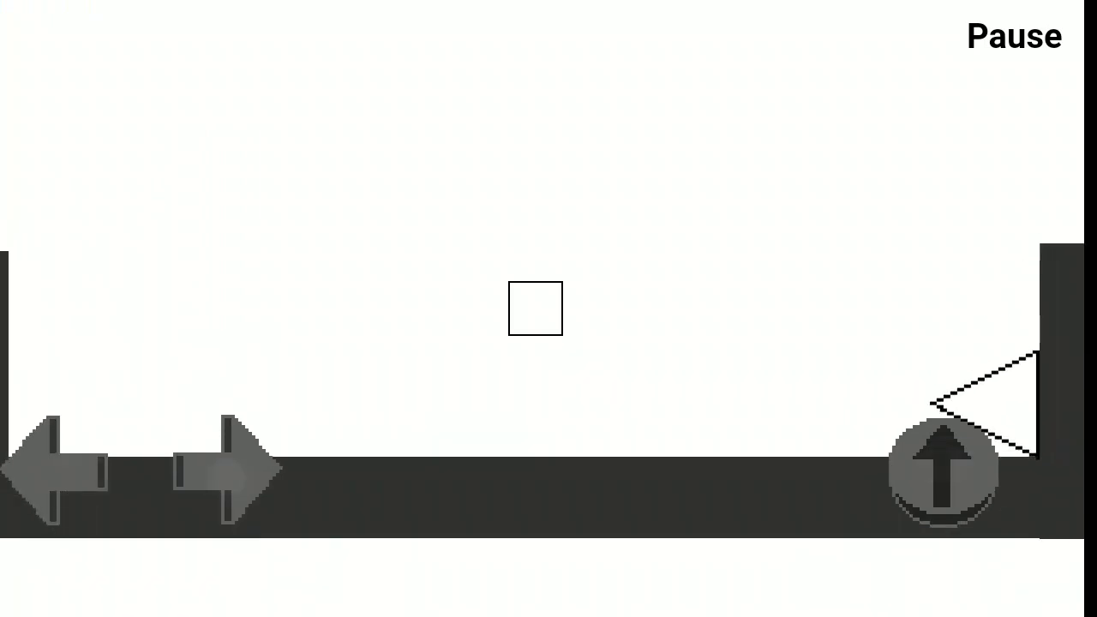
click(215, 443)
click(51, 465)
click(953, 475)
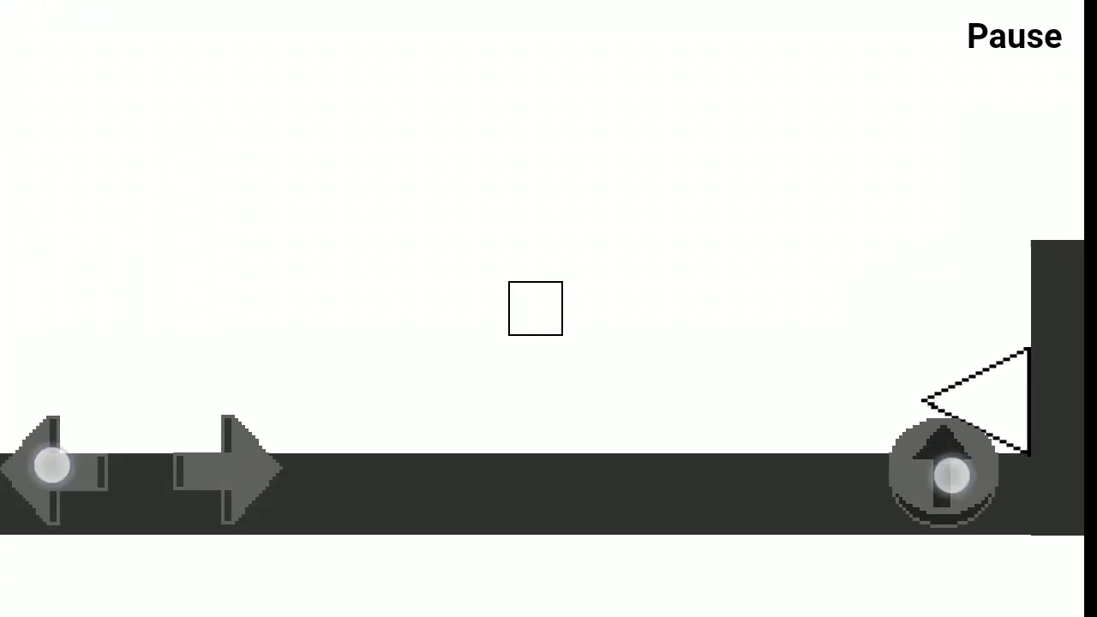
click(234, 458)
click(946, 486)
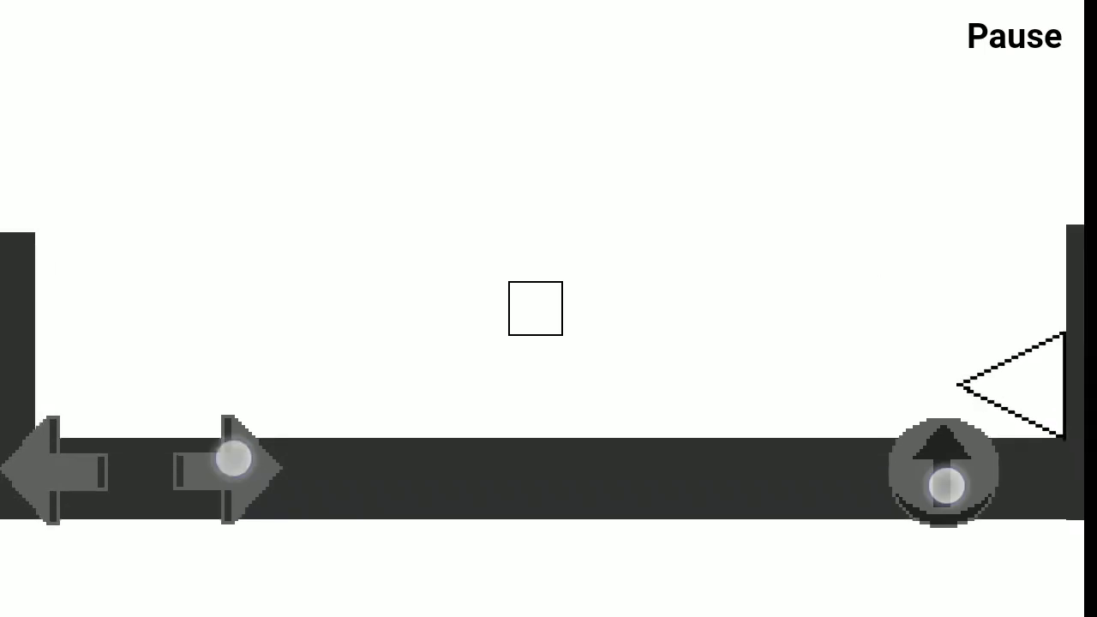
click(52, 466)
click(950, 480)
click(213, 458)
click(48, 465)
click(951, 470)
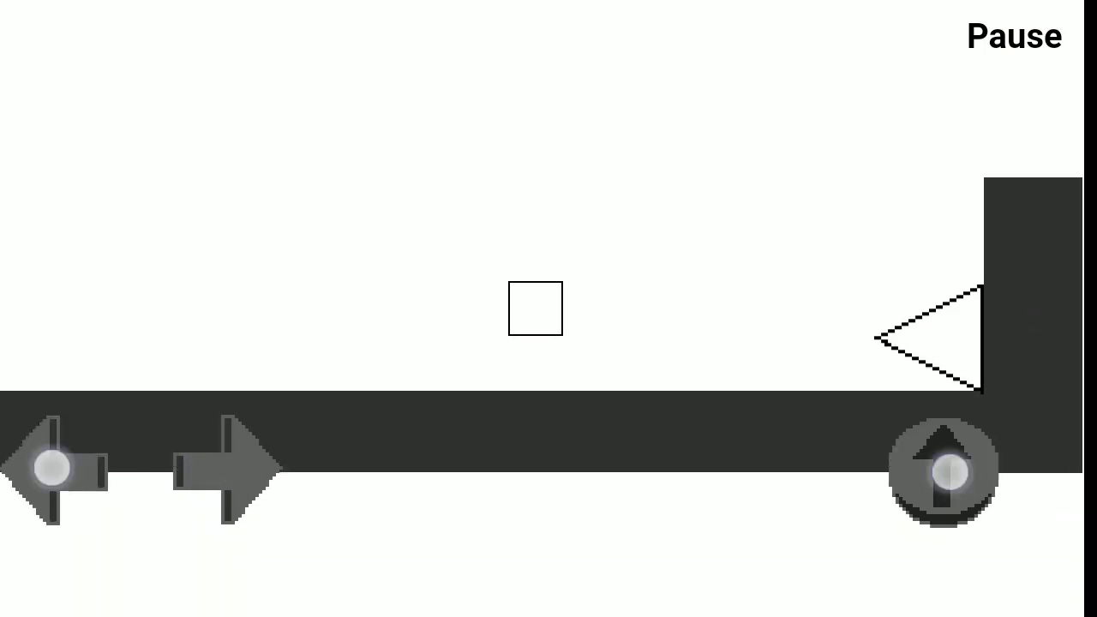
click(225, 453)
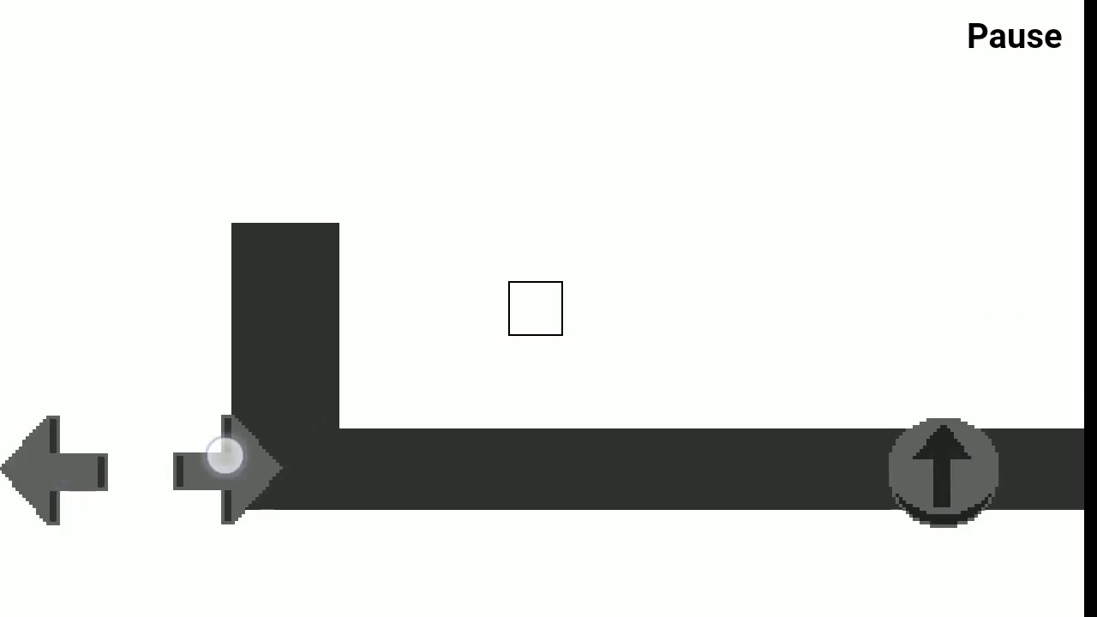
click(951, 468)
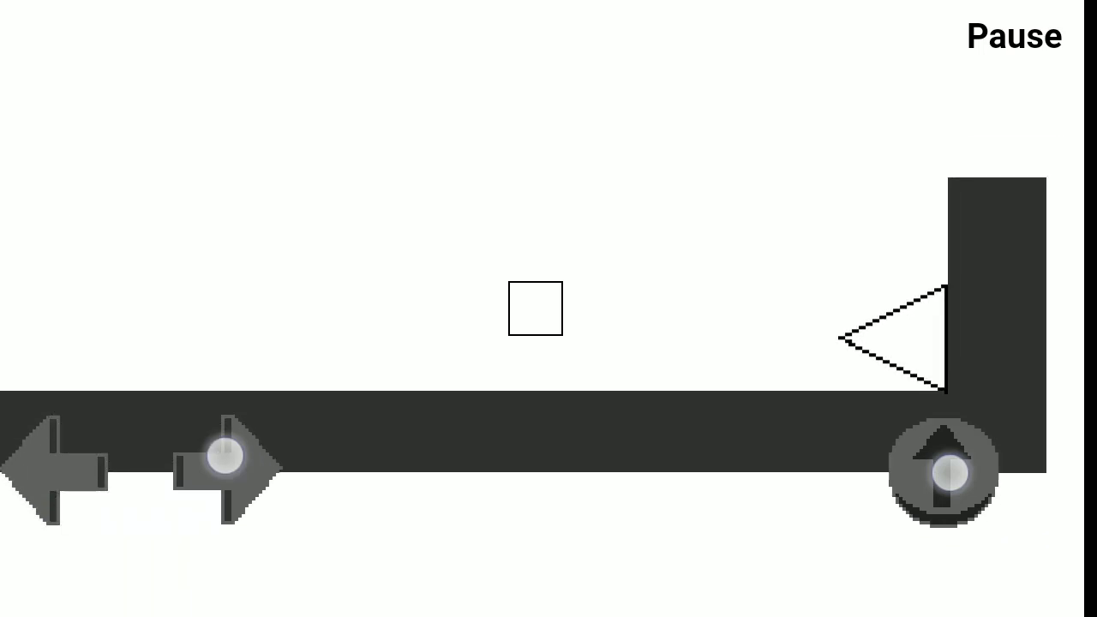
click(49, 466)
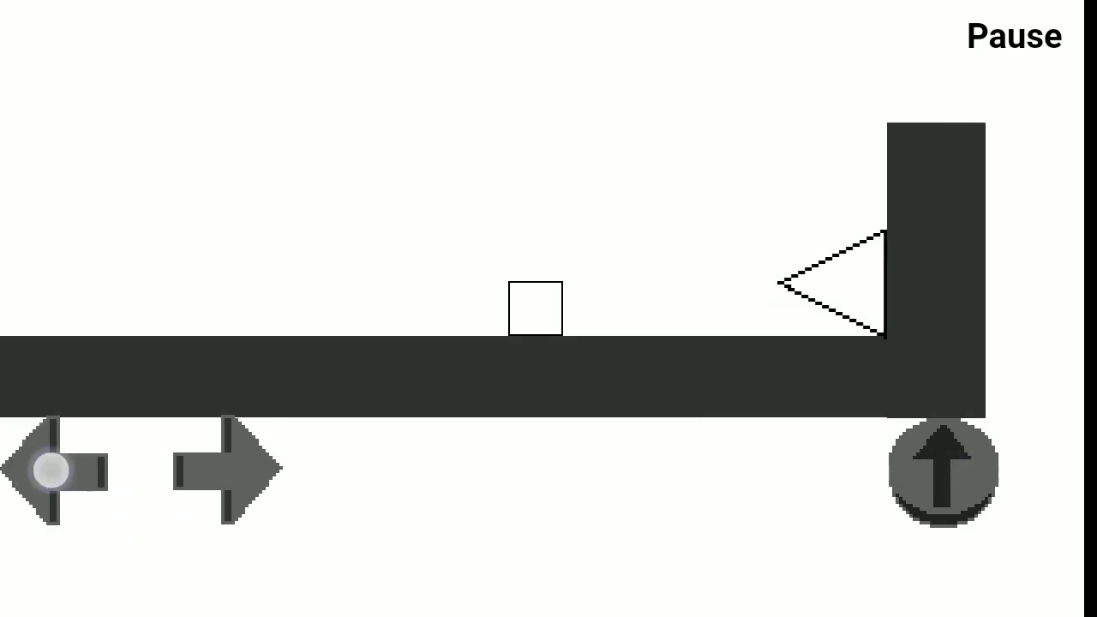
click(232, 448)
click(43, 455)
click(953, 476)
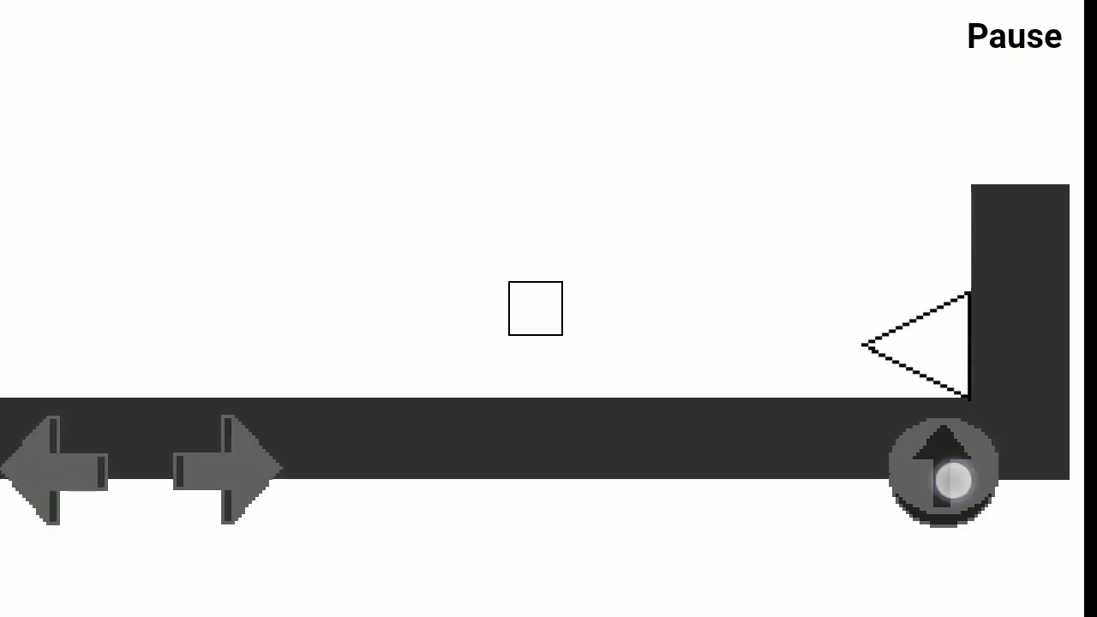
click(952, 465)
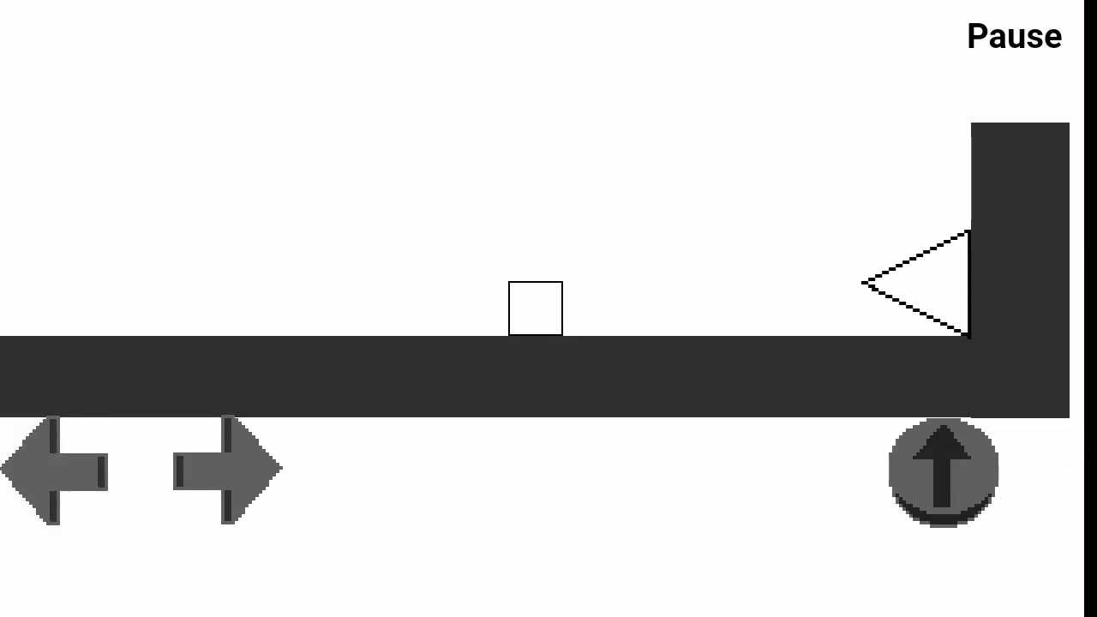
click(42, 477)
click(955, 468)
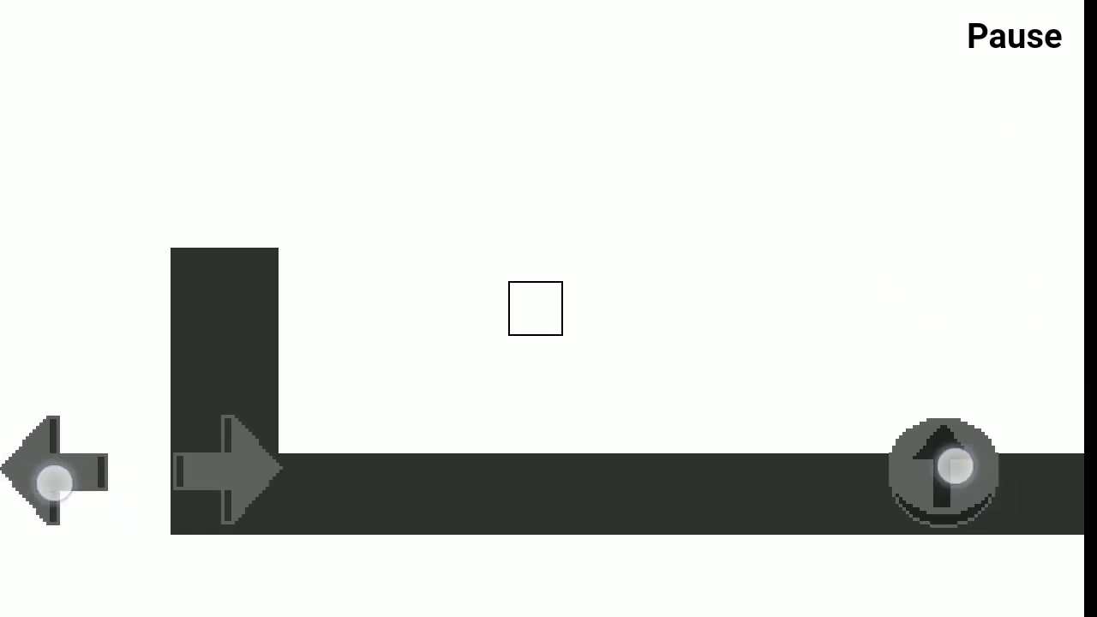
click(226, 460)
click(29, 460)
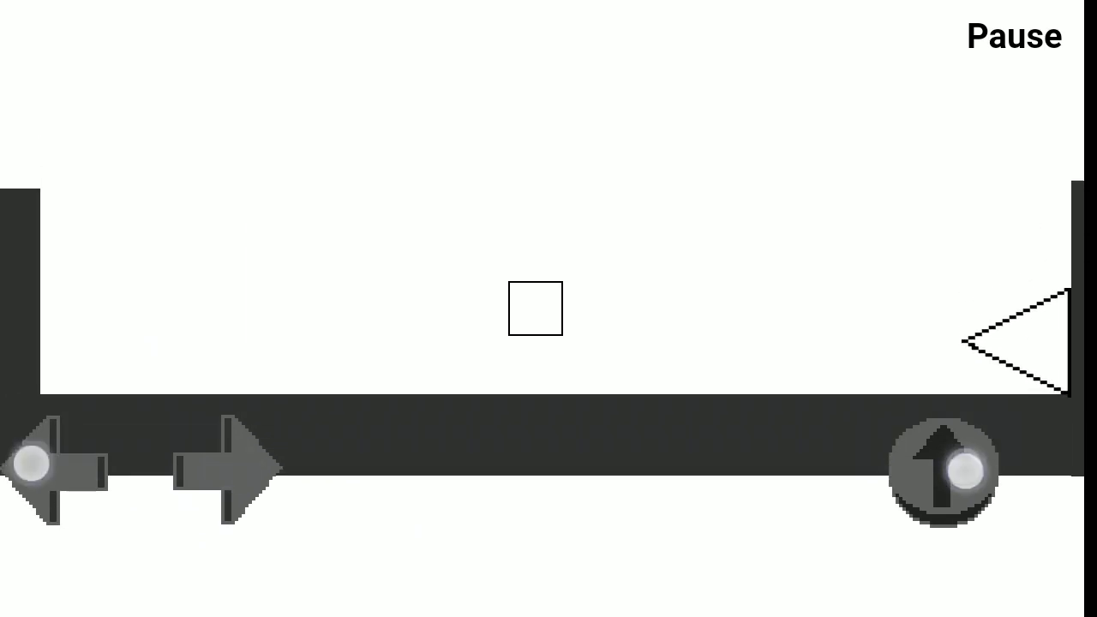
click(227, 489)
click(54, 496)
click(938, 463)
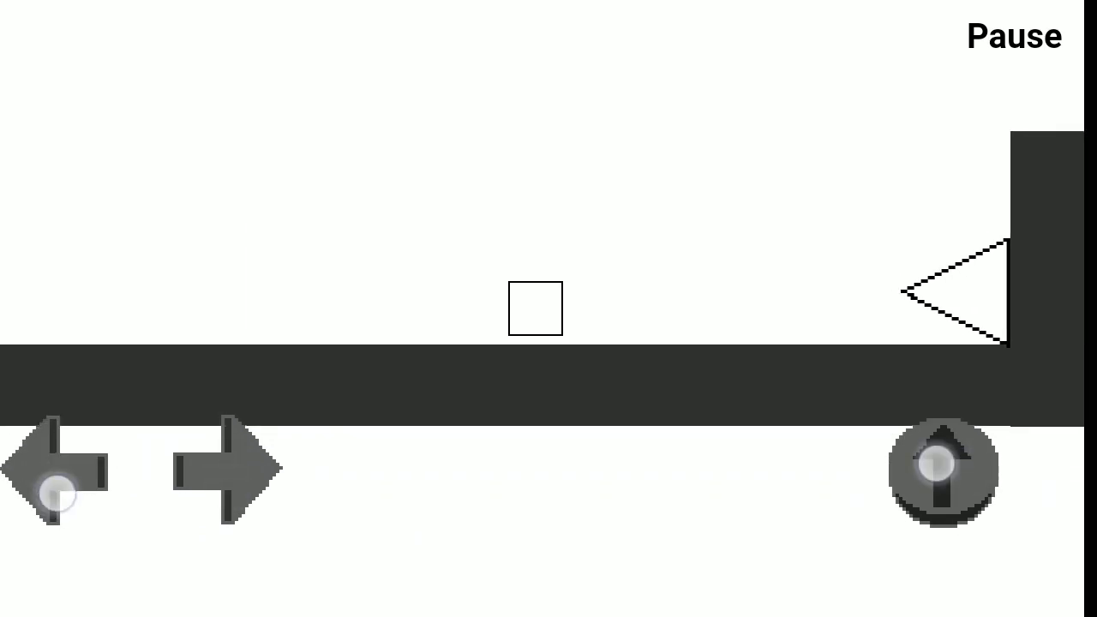
click(215, 457)
click(960, 471)
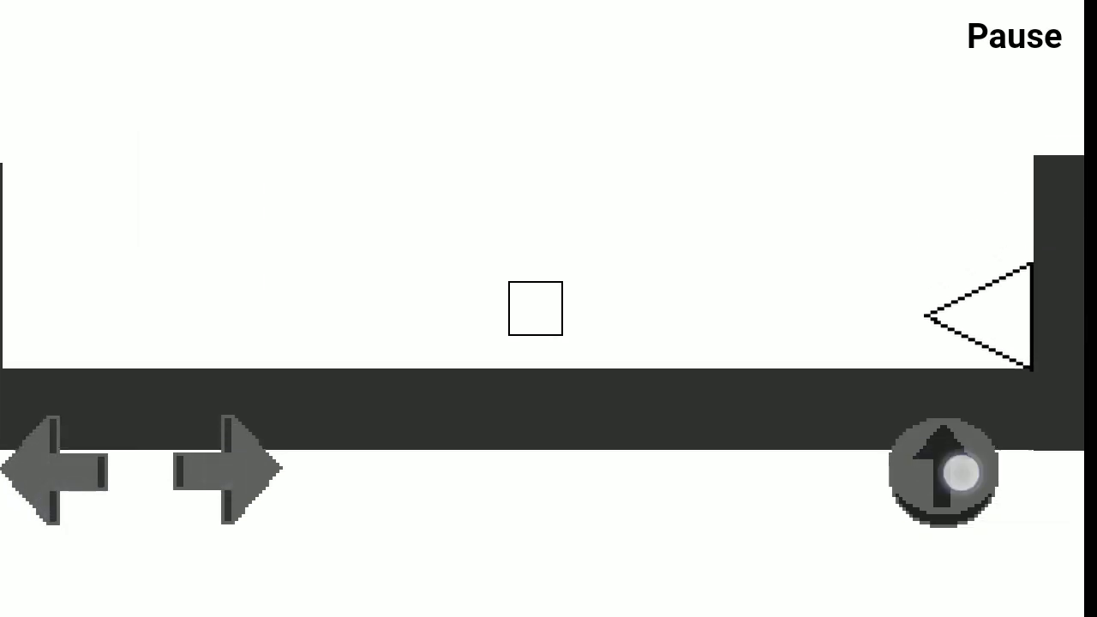
click(228, 460)
click(28, 464)
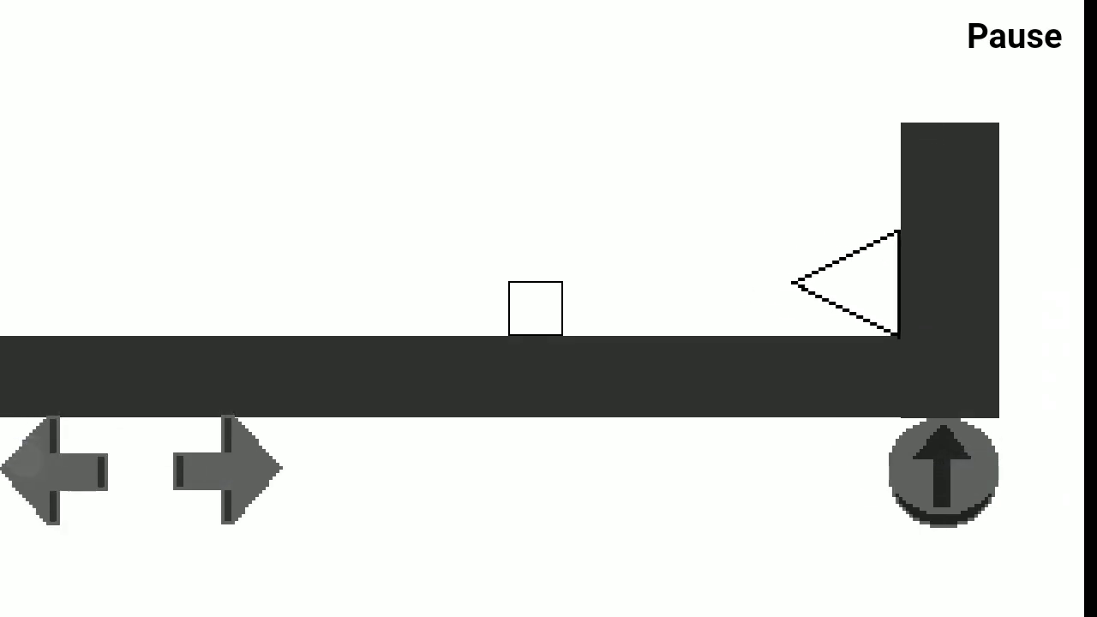
Step: Test pausing the game and returning from the Game Paused screen several times between character moves
click(1025, 38)
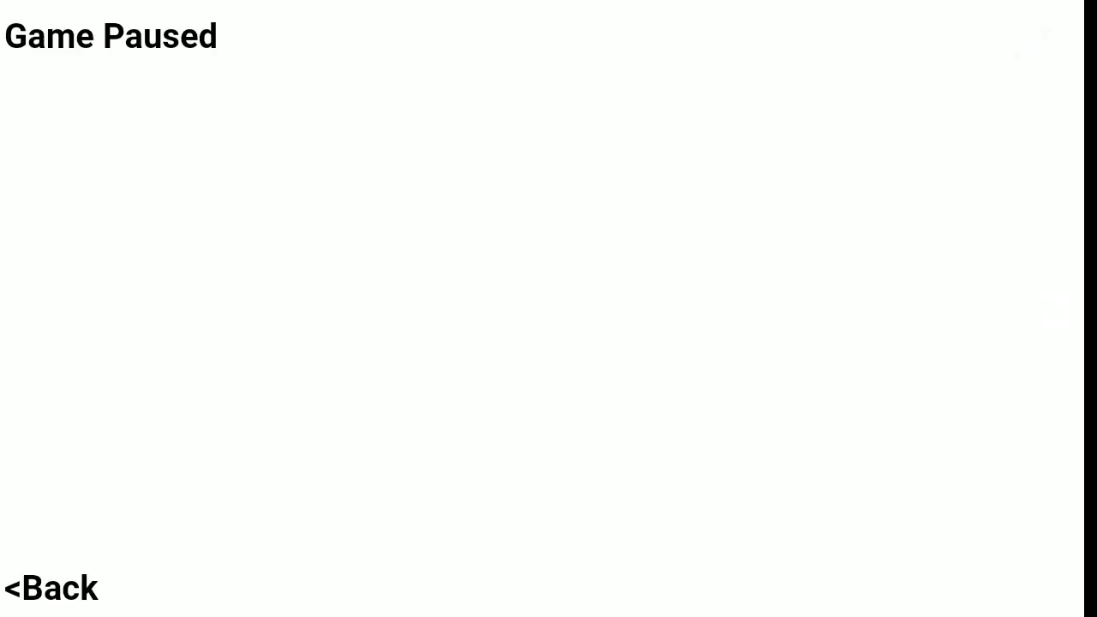
click(39, 585)
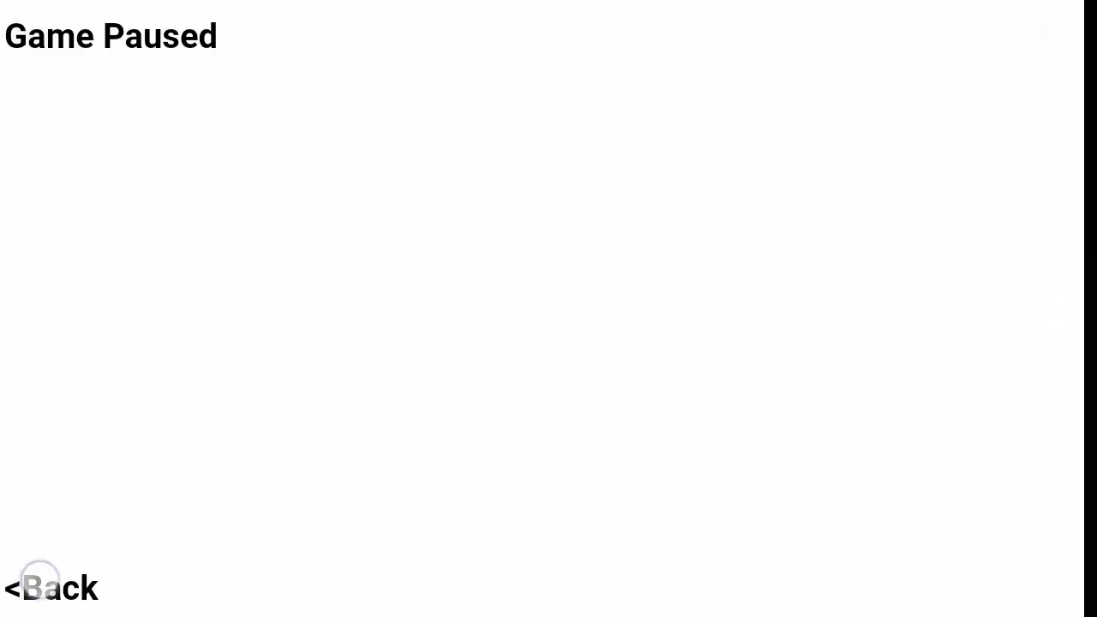
click(39, 455)
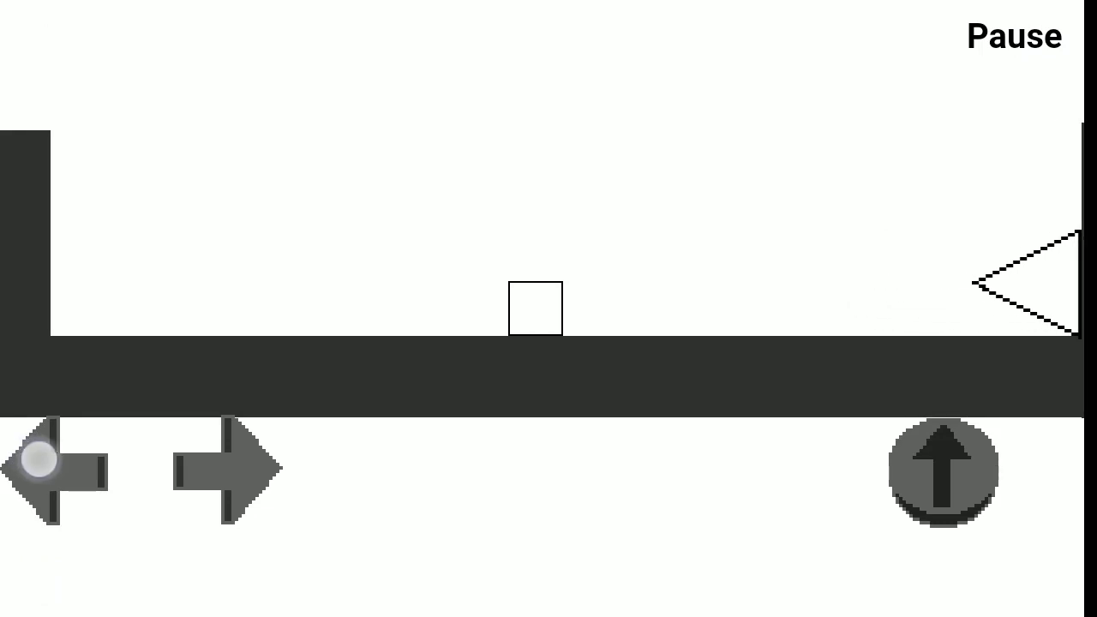
click(1017, 35)
click(39, 585)
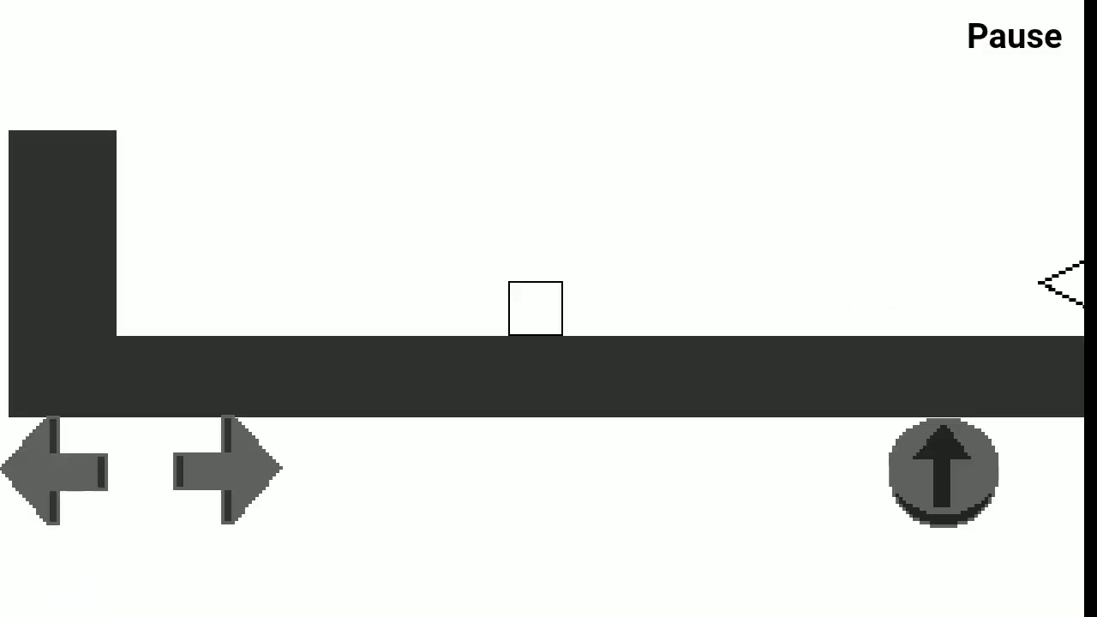
drag(221, 464, 220, 471)
click(951, 458)
click(1002, 46)
click(25, 556)
Step: Run the character into the spike and go back to the level from the Game Over screen
click(955, 460)
drag(18, 441, 228, 451)
click(960, 480)
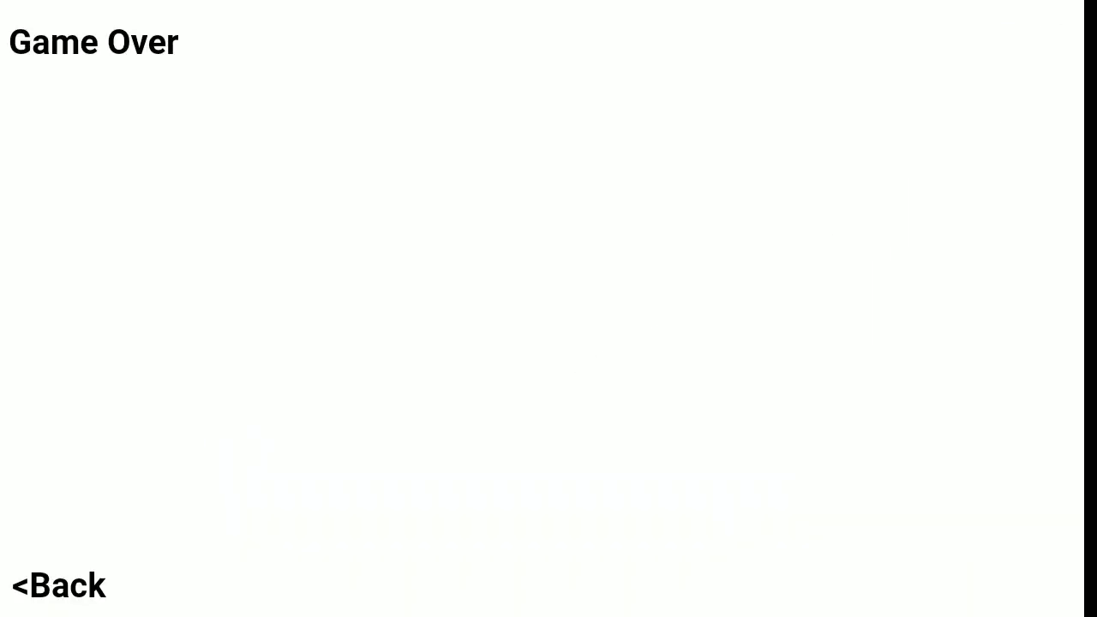
click(60, 586)
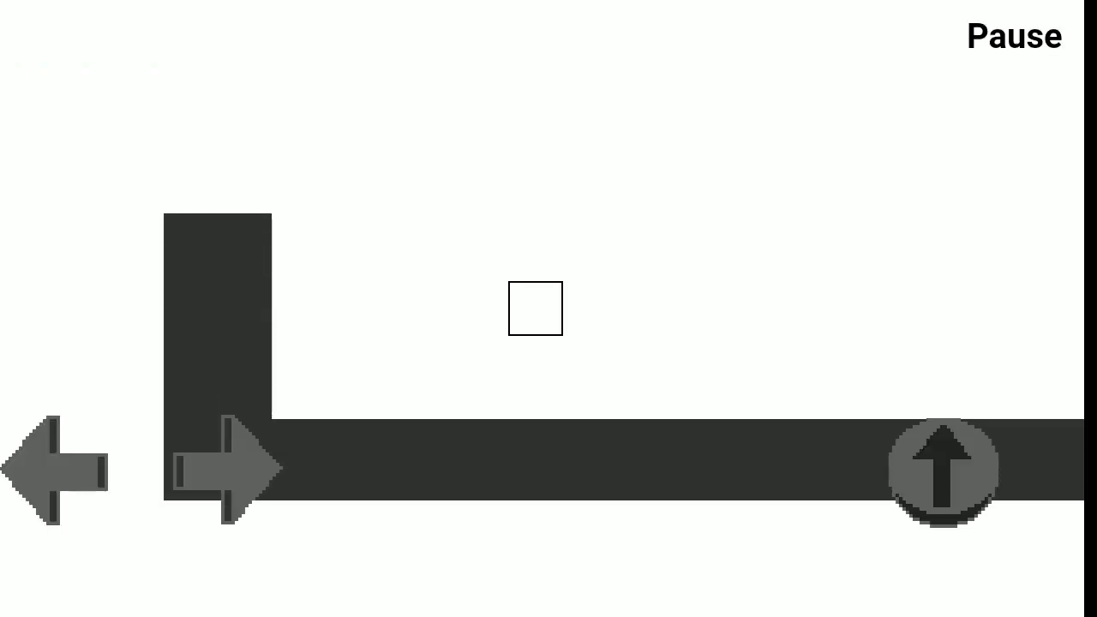
Step: Test moving and jumping with the character again in the restarted level
drag(215, 458, 226, 455)
click(952, 491)
click(965, 466)
drag(29, 441, 41, 446)
drag(216, 454, 215, 454)
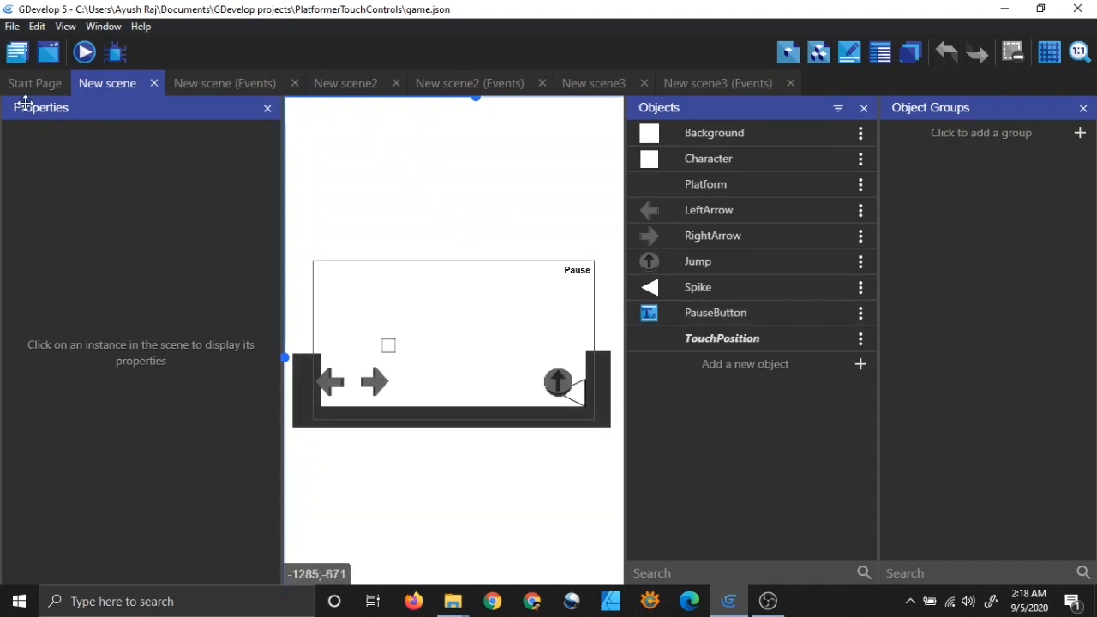
Step: Review the project properties in the game settings, from game name to AdMob, and close them without applying changes
click(15, 57)
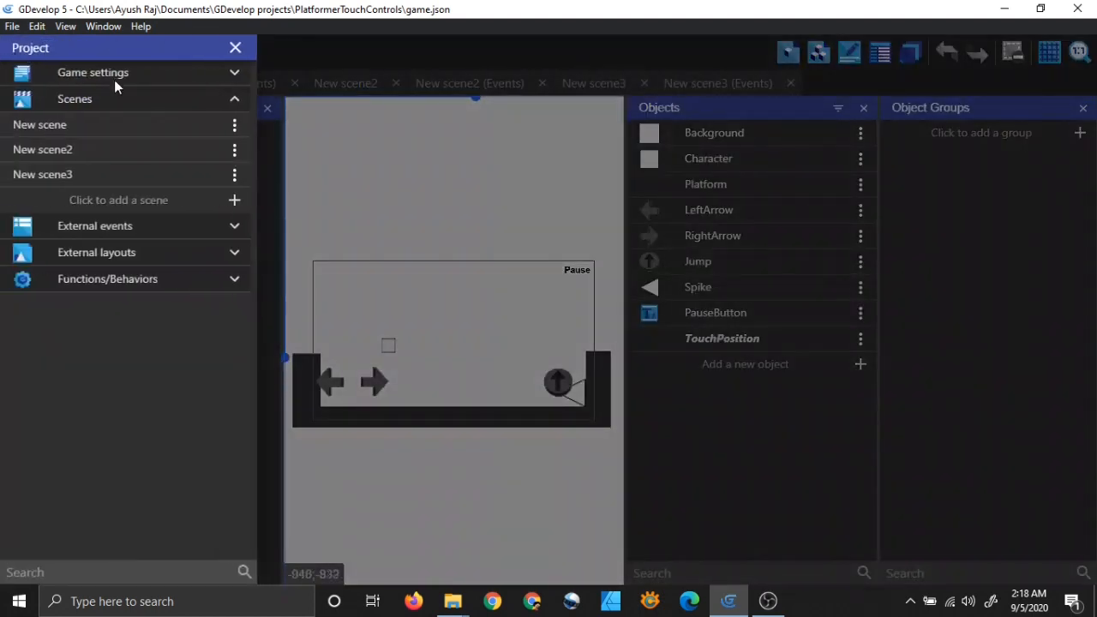
click(150, 73)
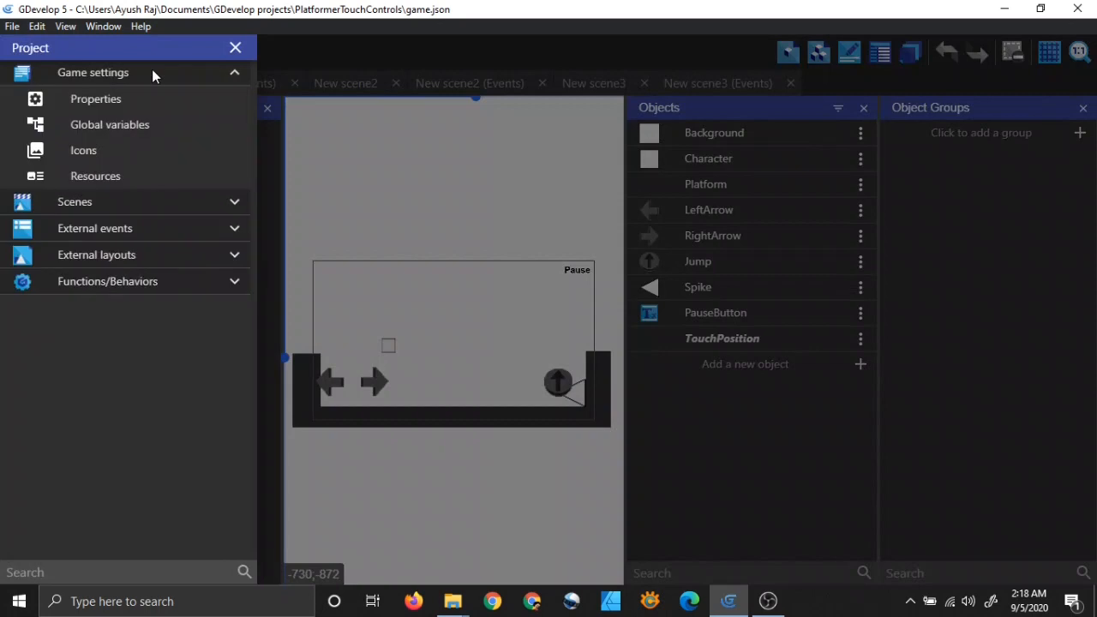
click(125, 104)
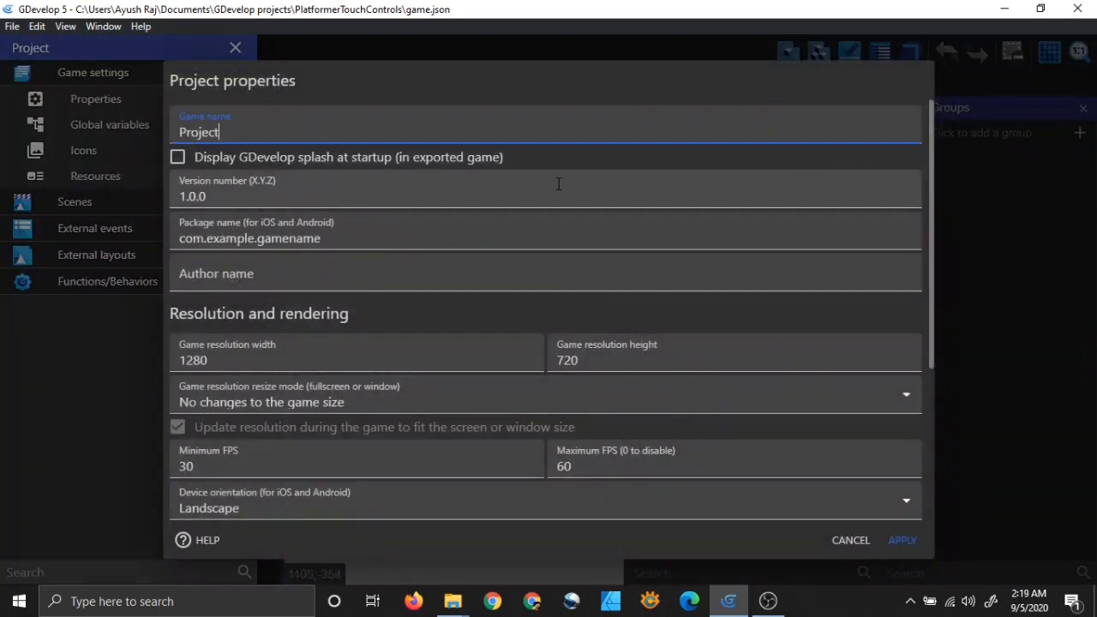
scroll(559, 335, down, 1)
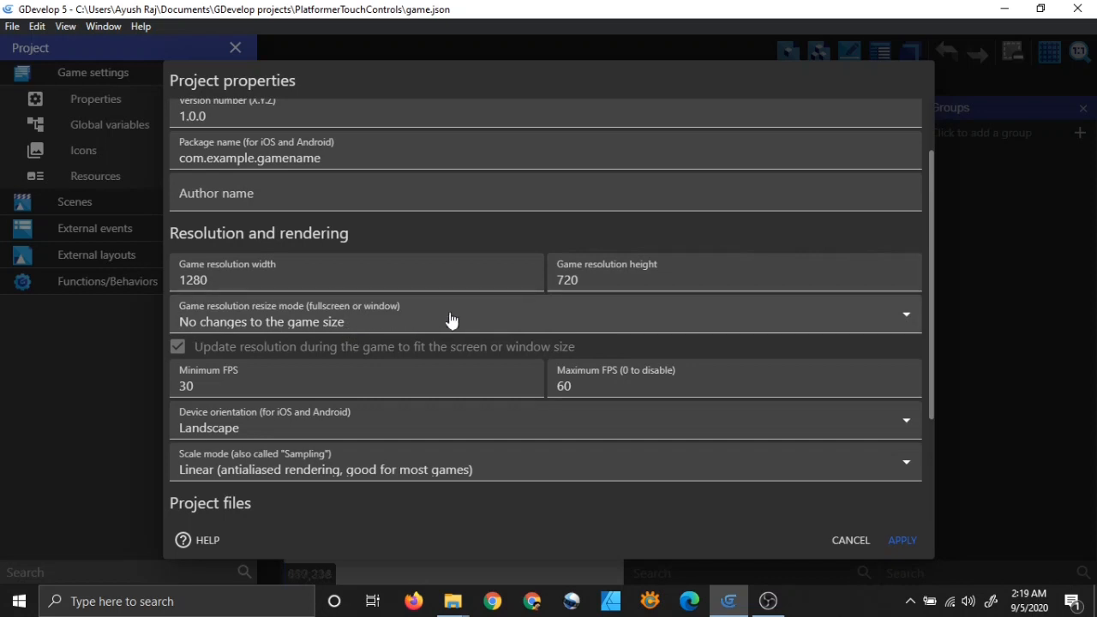
scroll(231, 307, down, 1)
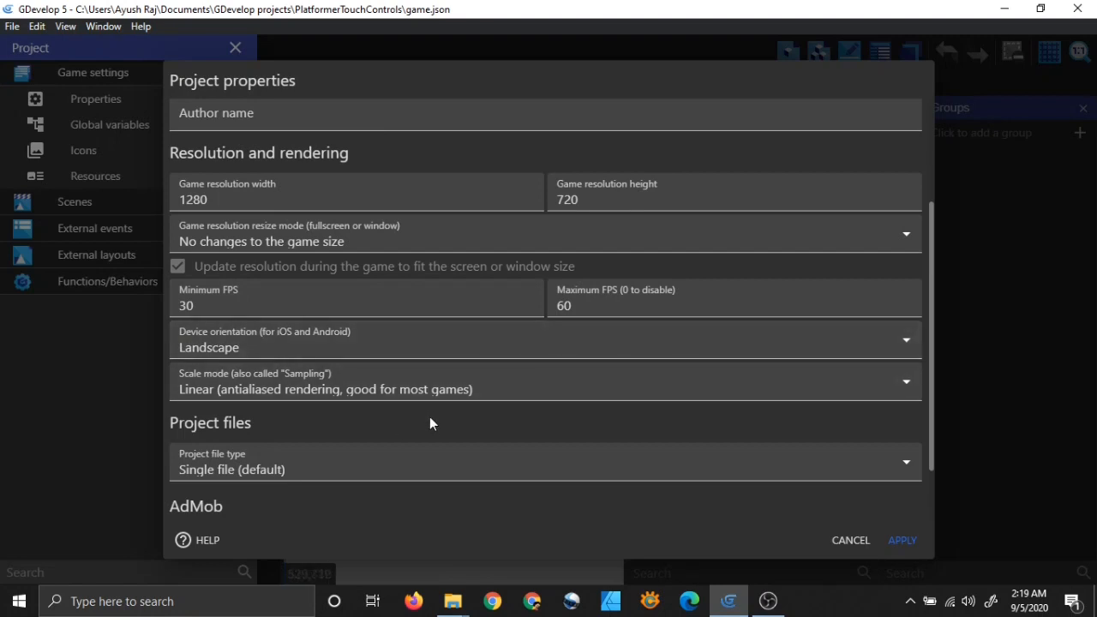
scroll(429, 417, down, 1)
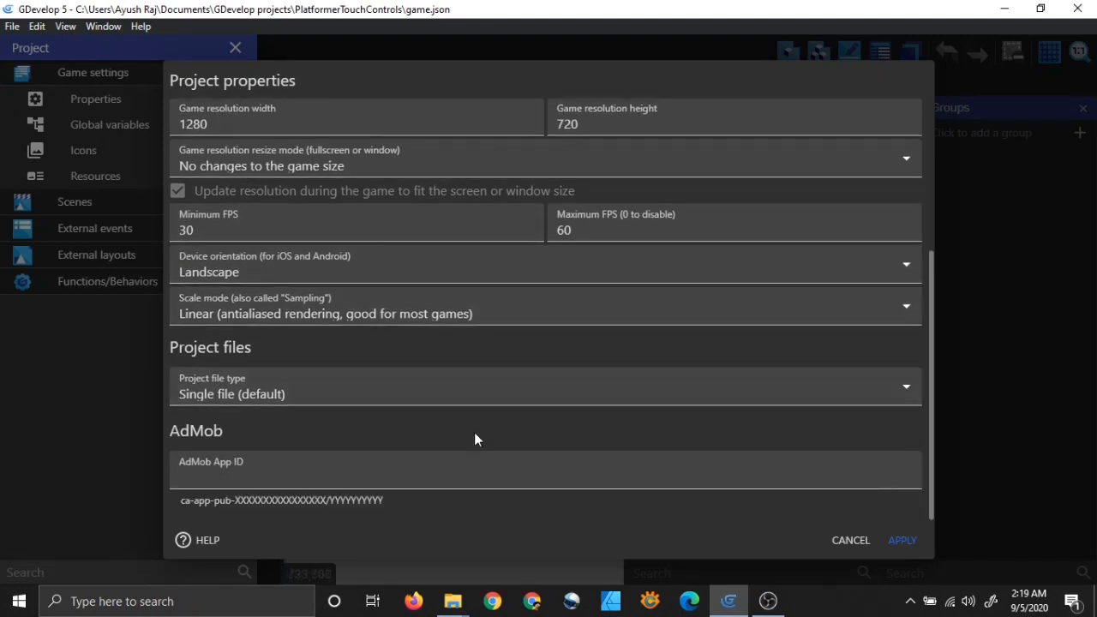
click(843, 540)
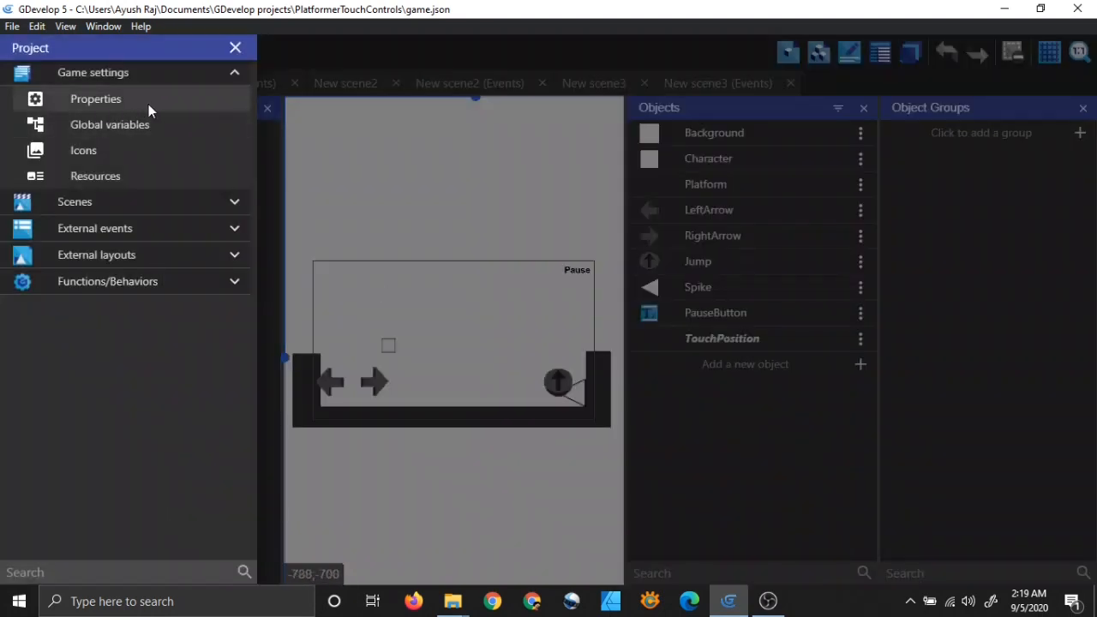
Step: Check the game's global variables, close them without changes and collapse the game settings
click(122, 126)
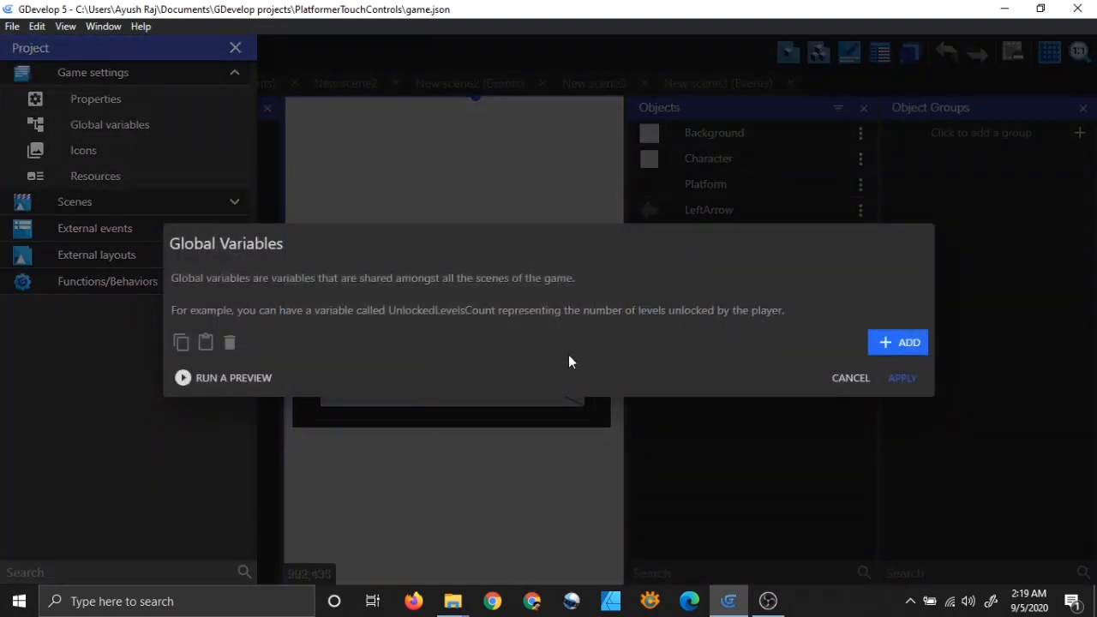
click(844, 378)
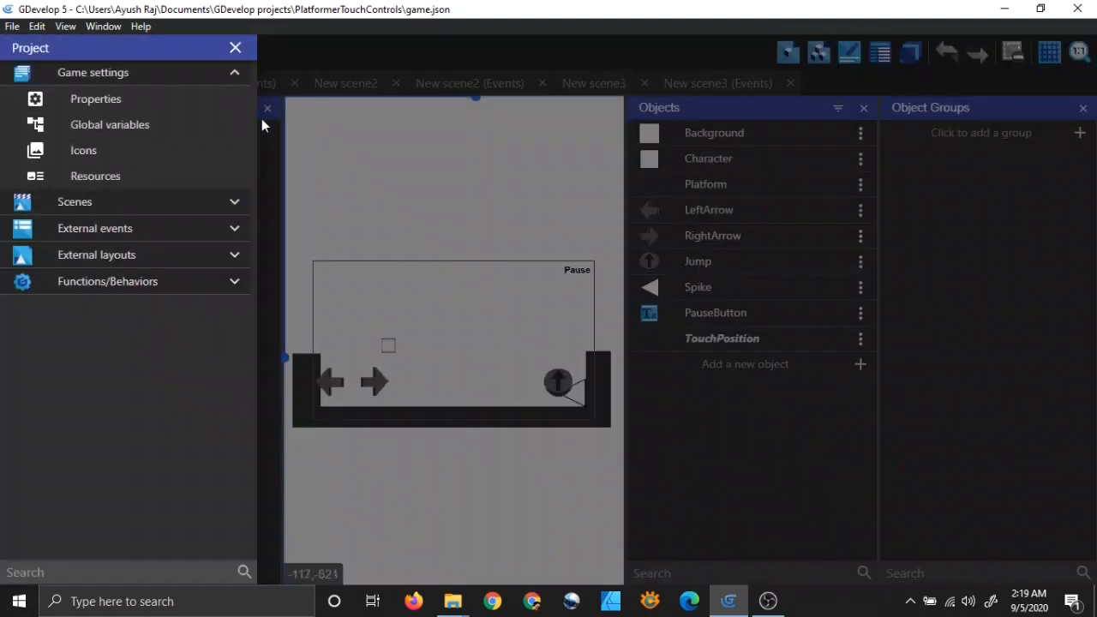
click(210, 75)
Step: Review the scene properties of New scene, New scene2 and New scene3 in turn, leaving their settings as they are
click(212, 97)
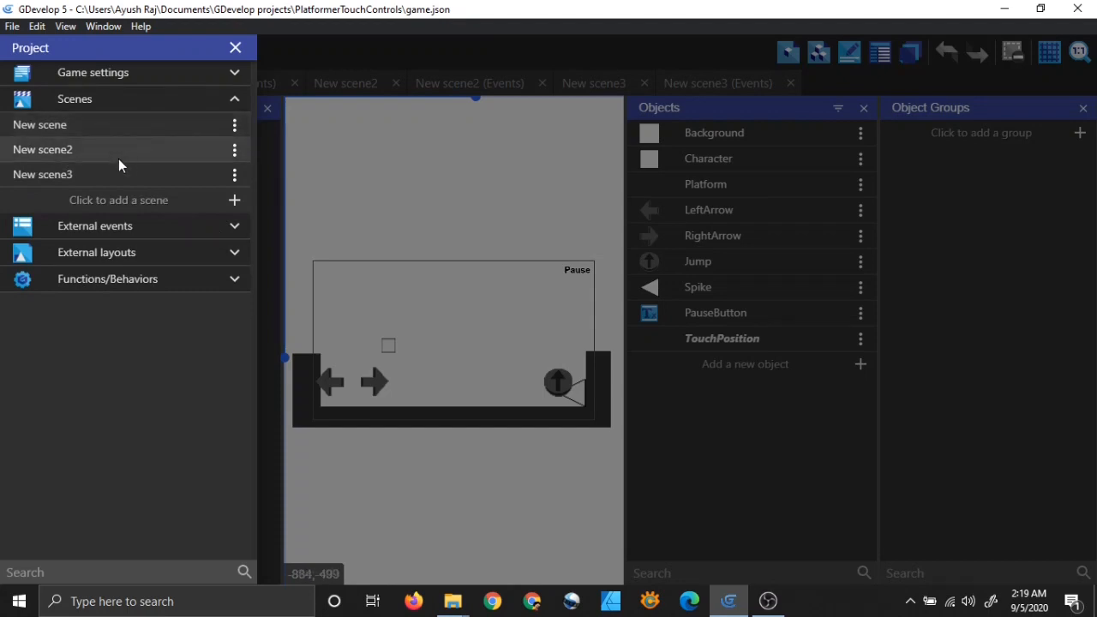
right_click(224, 128)
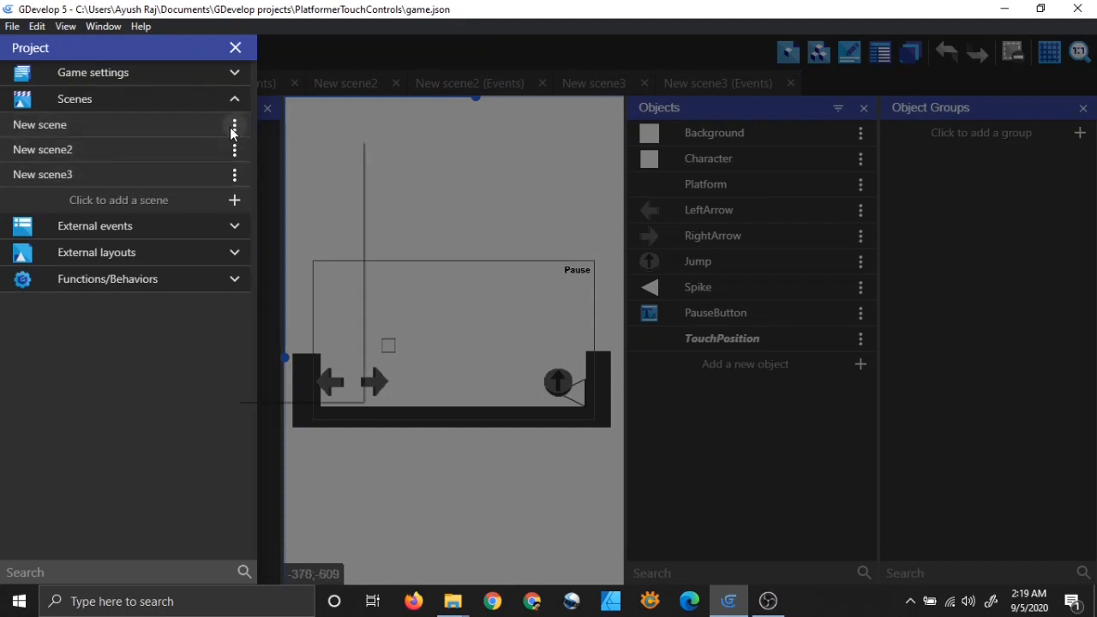
click(267, 167)
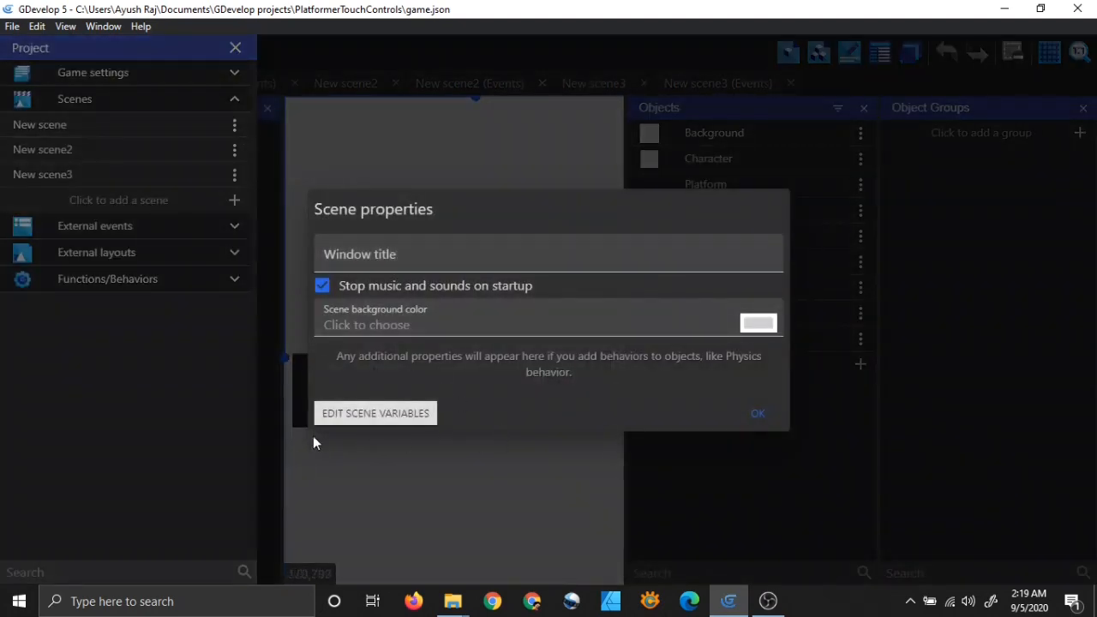
click(754, 414)
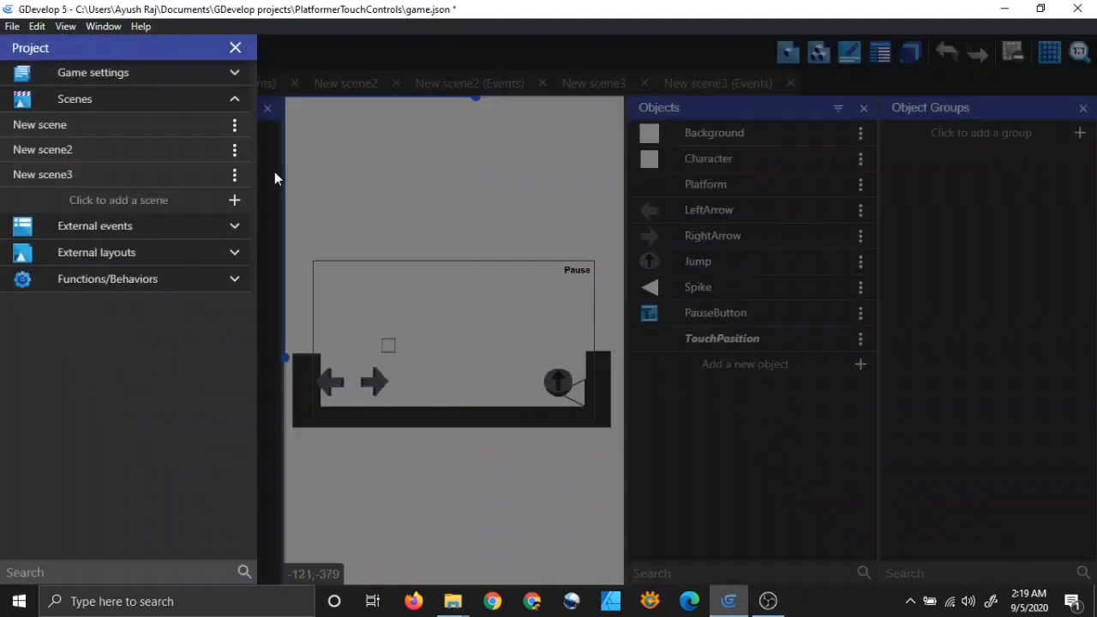
click(235, 175)
click(290, 199)
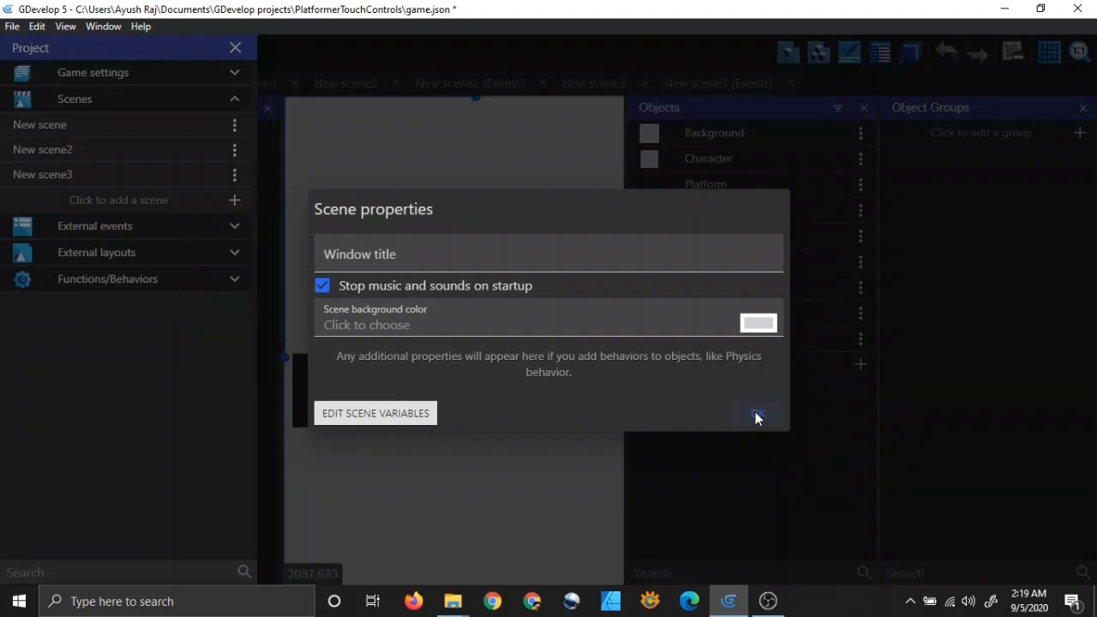
click(757, 417)
click(235, 175)
click(347, 219)
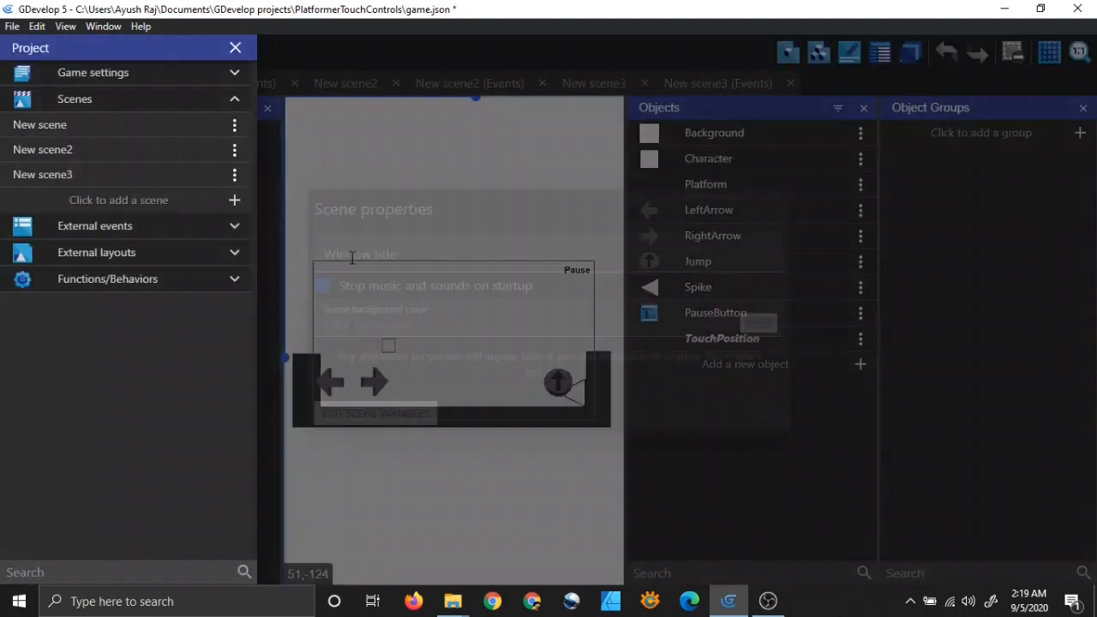
click(756, 415)
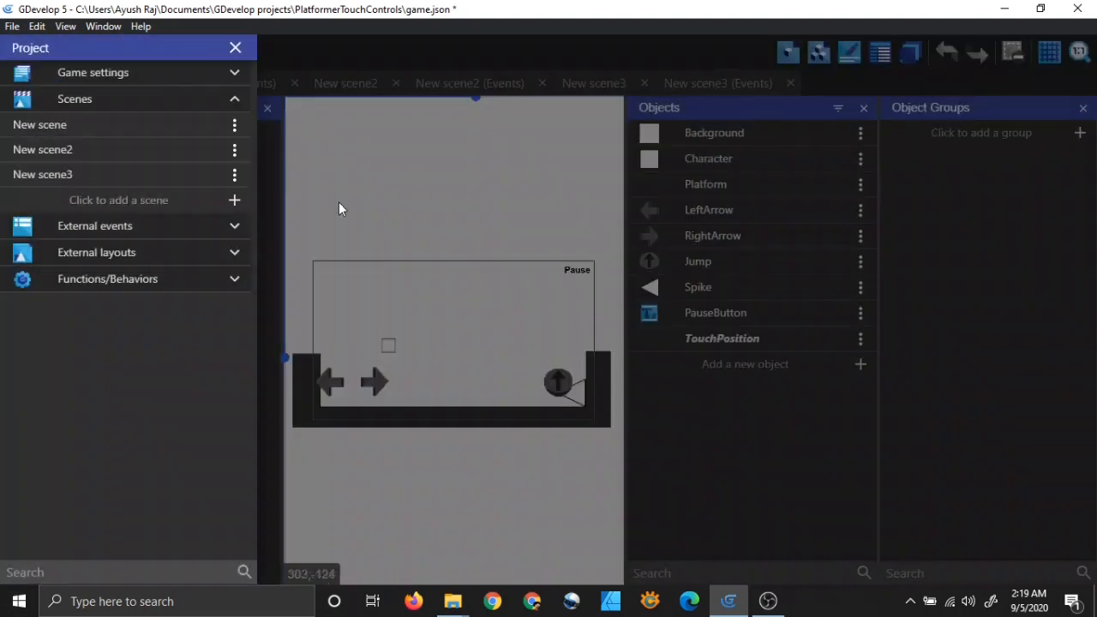
Step: Check the scene variables of New scene, New scene2 and New scene3 without changes, and return to the scene editor
click(235, 124)
click(279, 188)
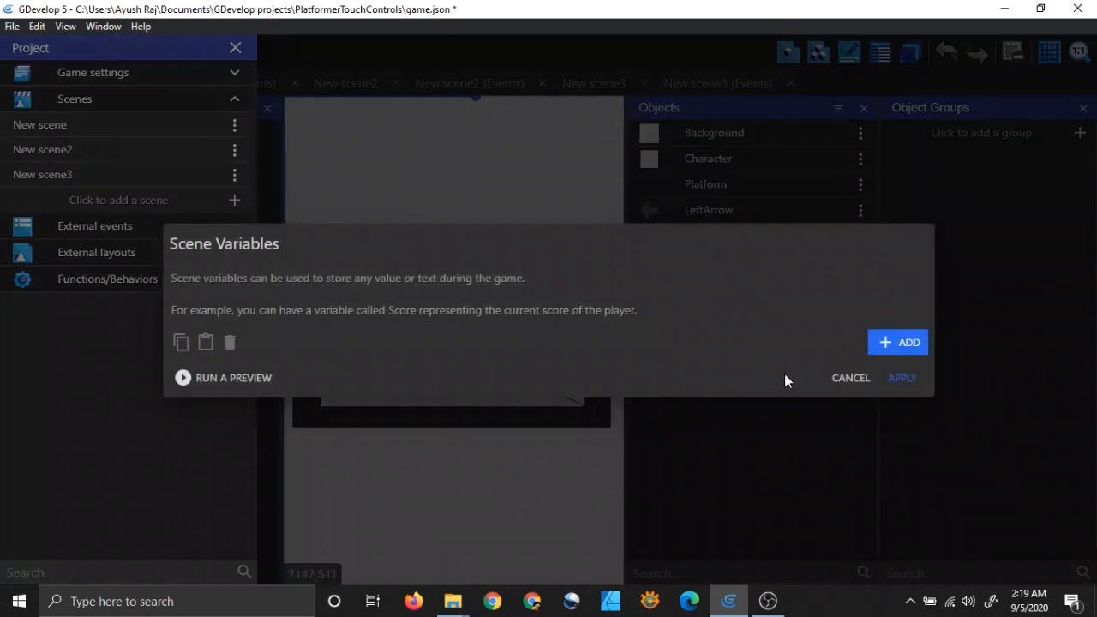
click(845, 378)
click(228, 150)
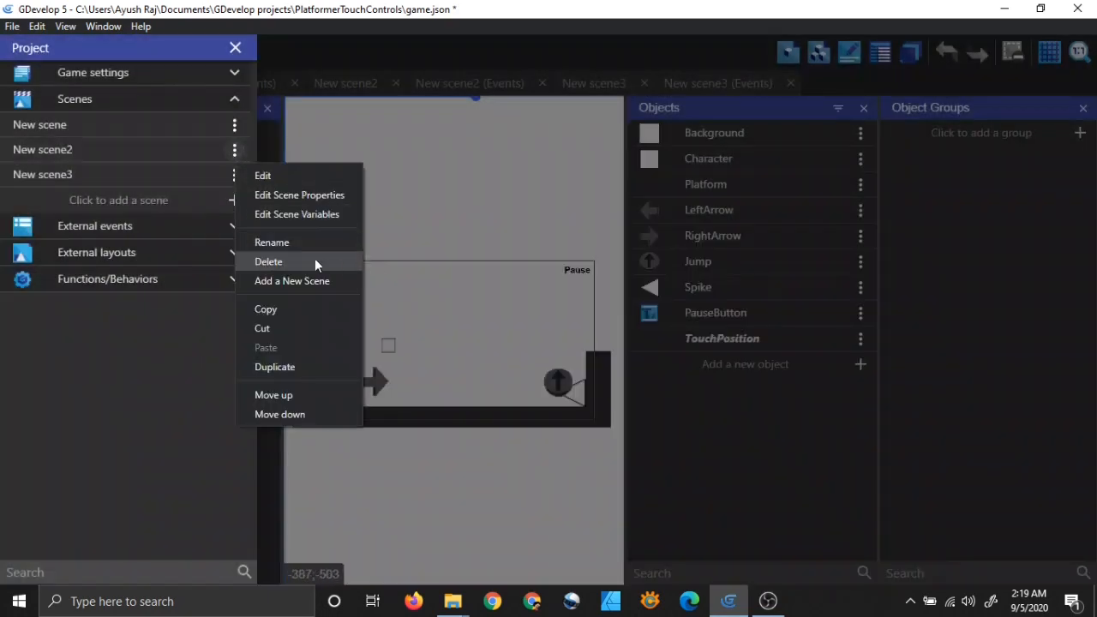
click(306, 217)
click(853, 382)
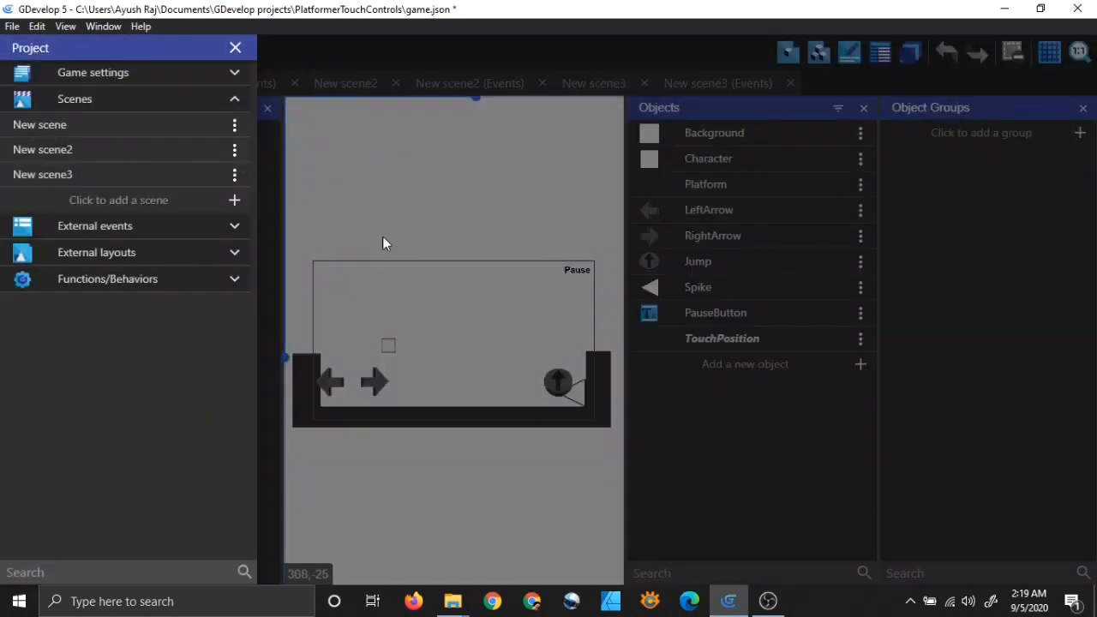
click(237, 175)
click(306, 242)
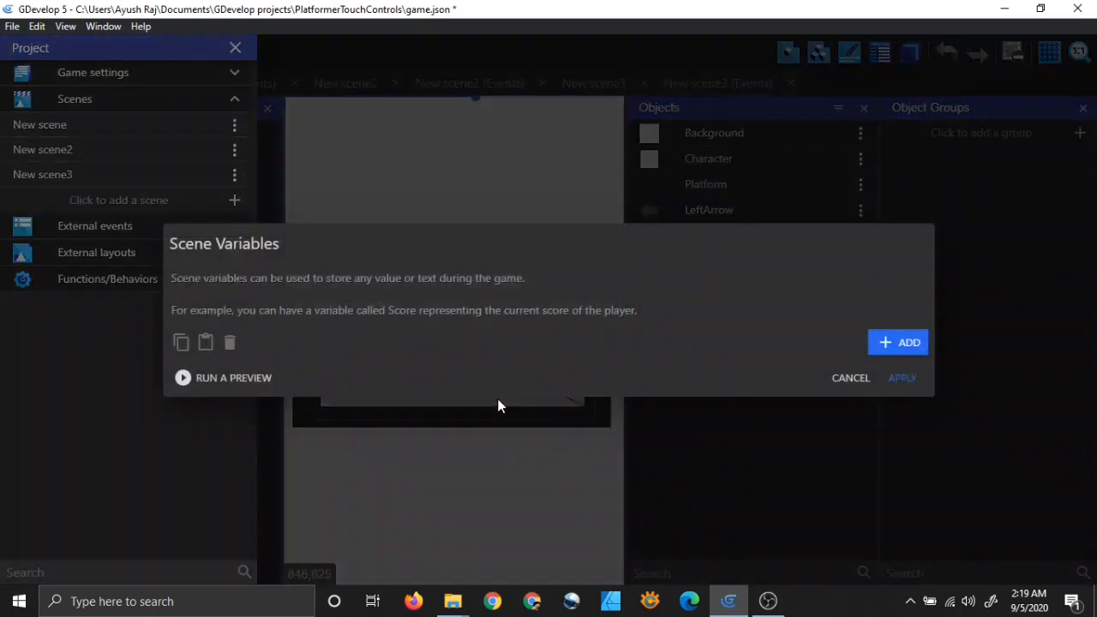
click(847, 379)
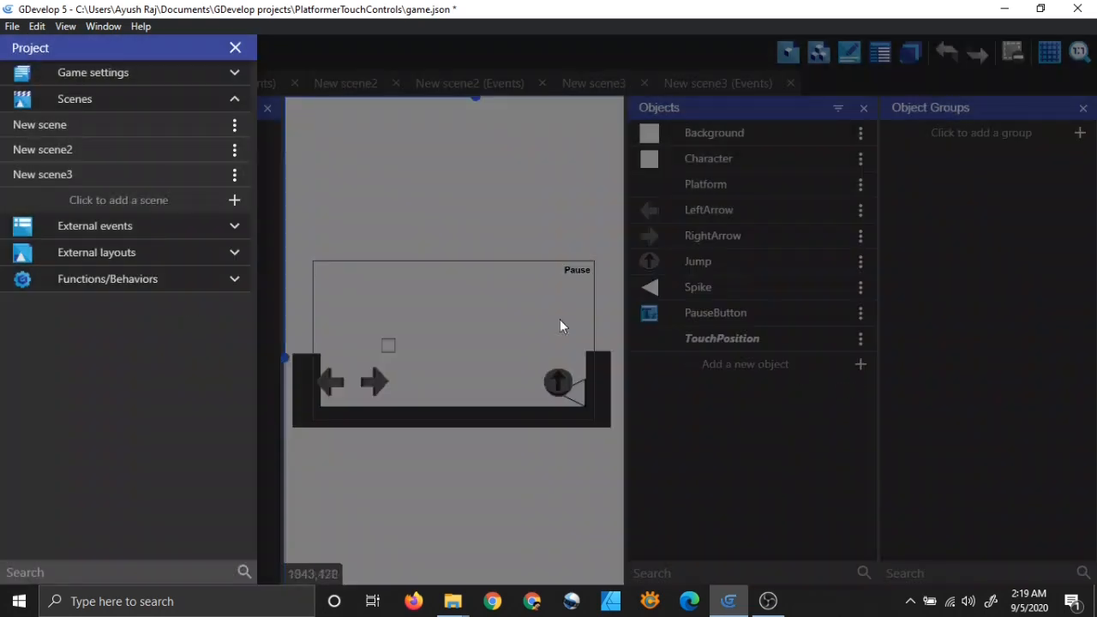
click(363, 190)
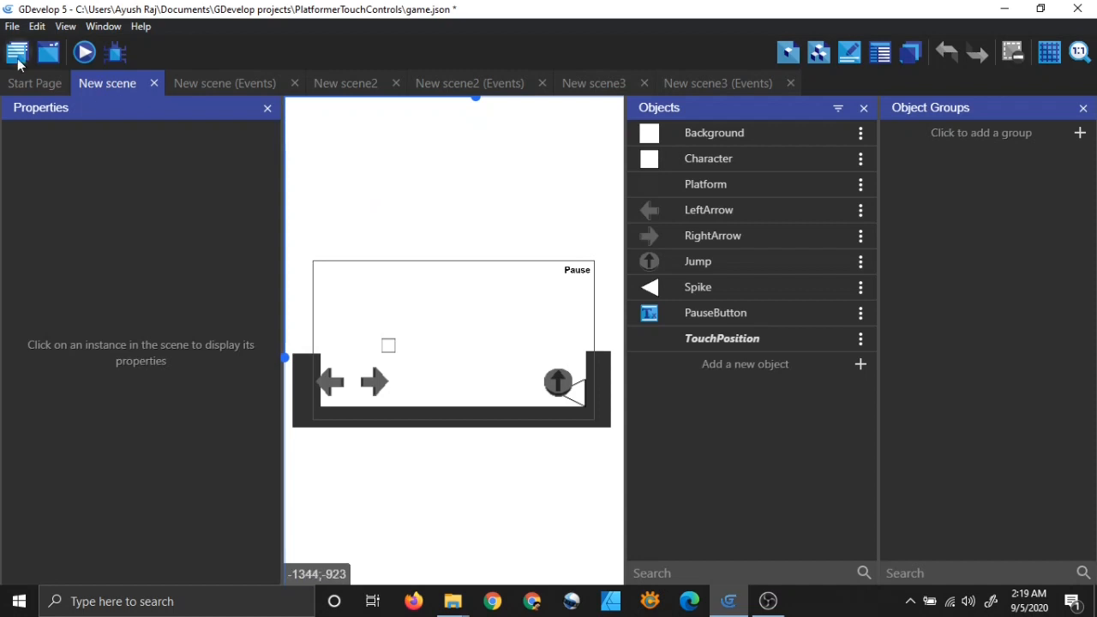
Step: Revisit the Scenes section in the project manager and close the manager again
click(18, 56)
click(228, 101)
click(392, 219)
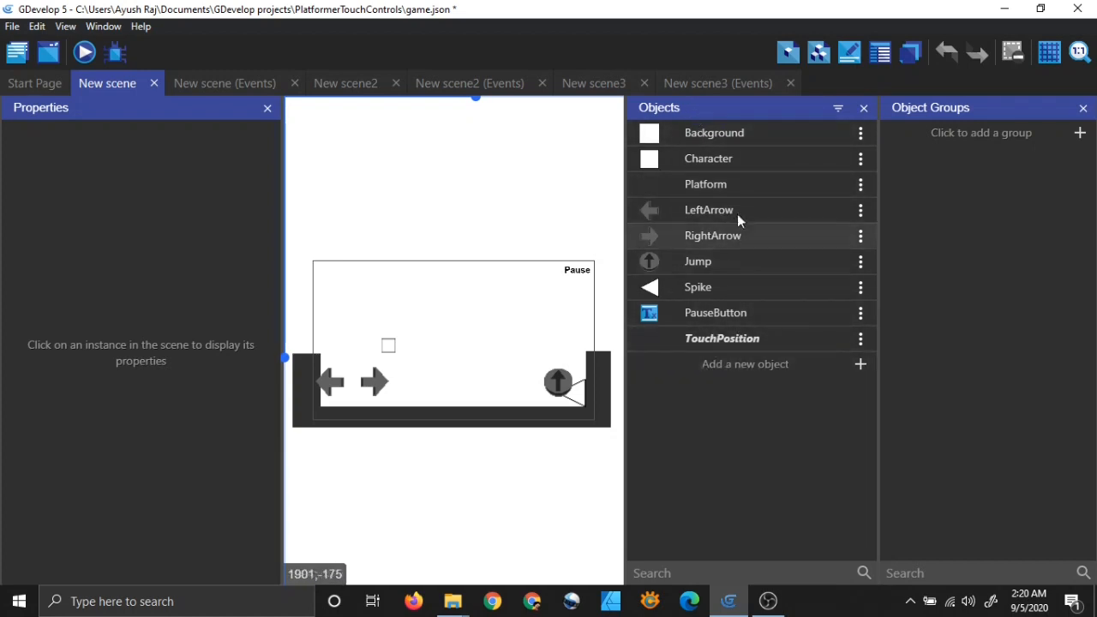
Step: Check the layers of New scene and save the project
click(911, 54)
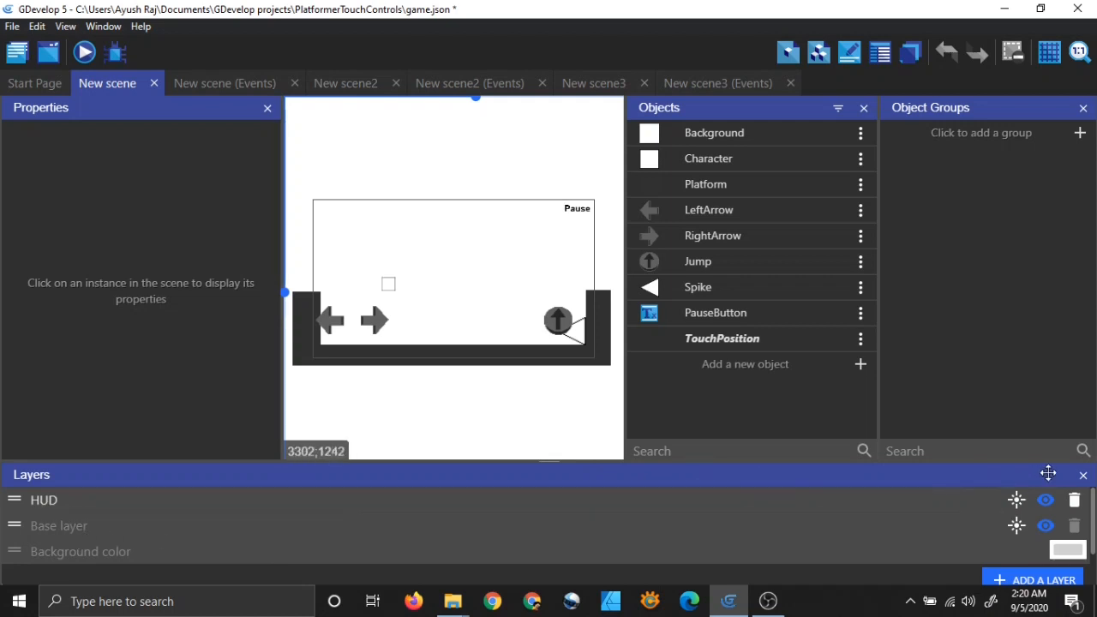
click(1083, 475)
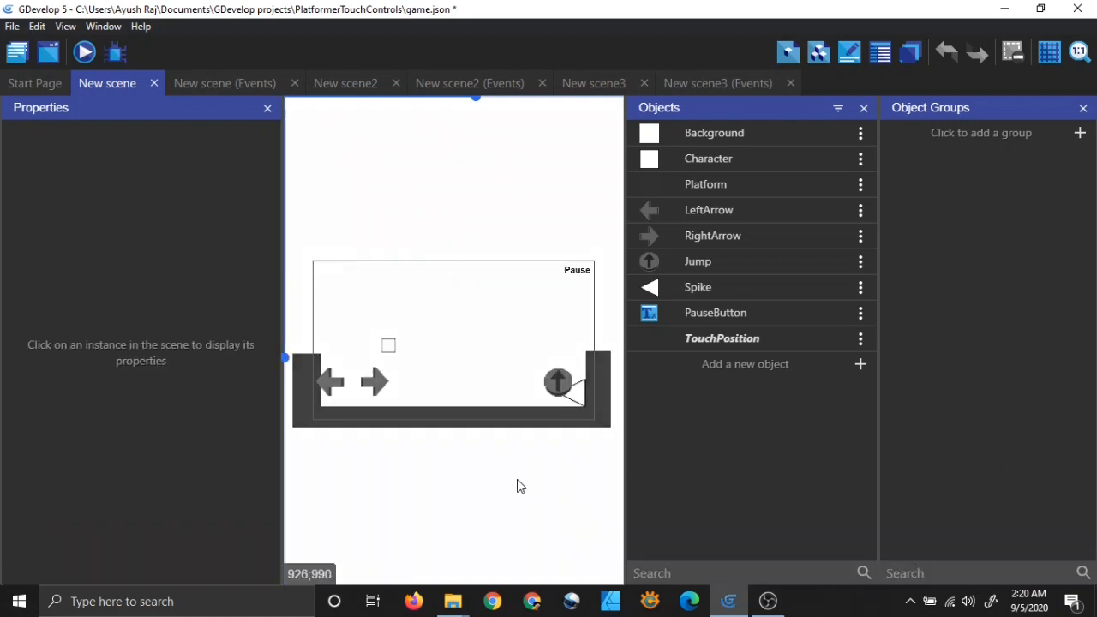
key(ctrl+s)
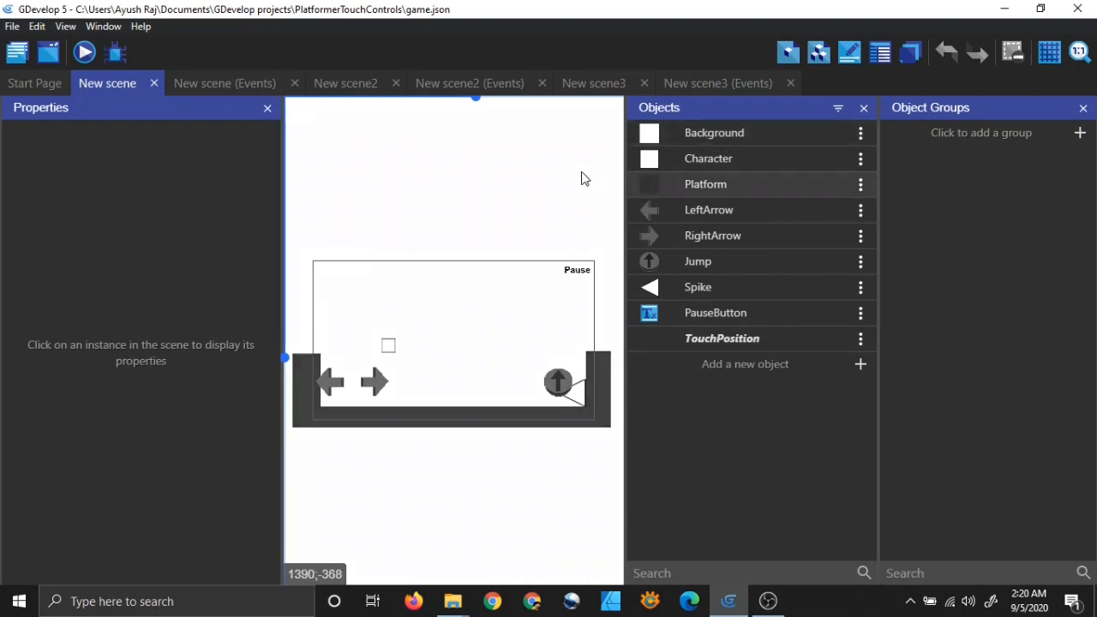
Step: Inspect the extent and instance properties of the Background in the scene, and deselect it
scroll(486, 215, down, 5)
scroll(464, 362, up, 5)
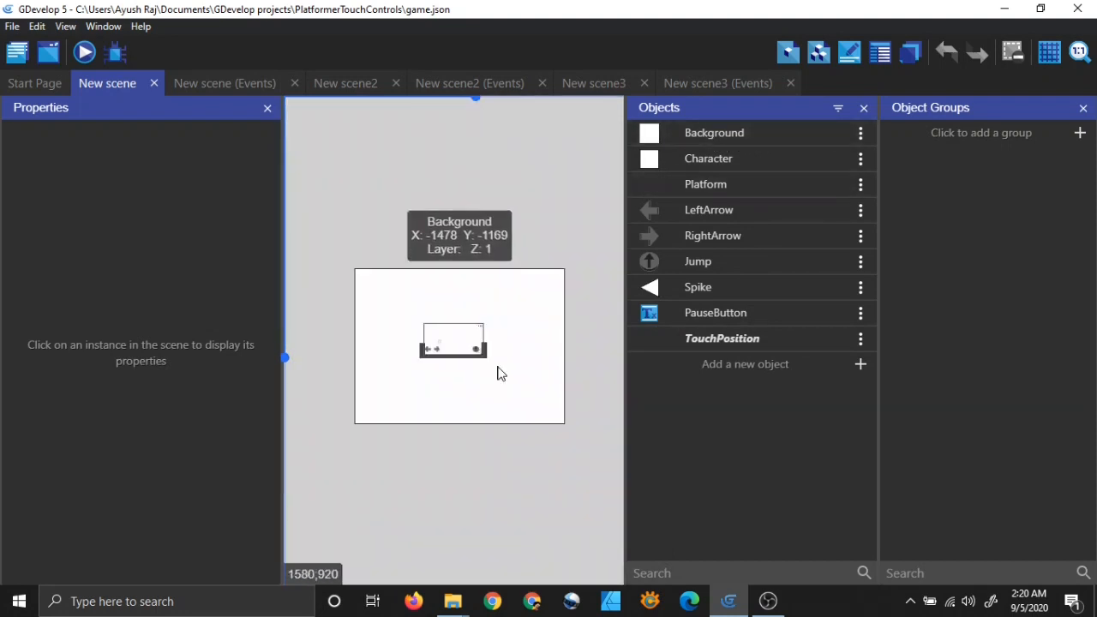
scroll(492, 380, down, 3)
click(326, 420)
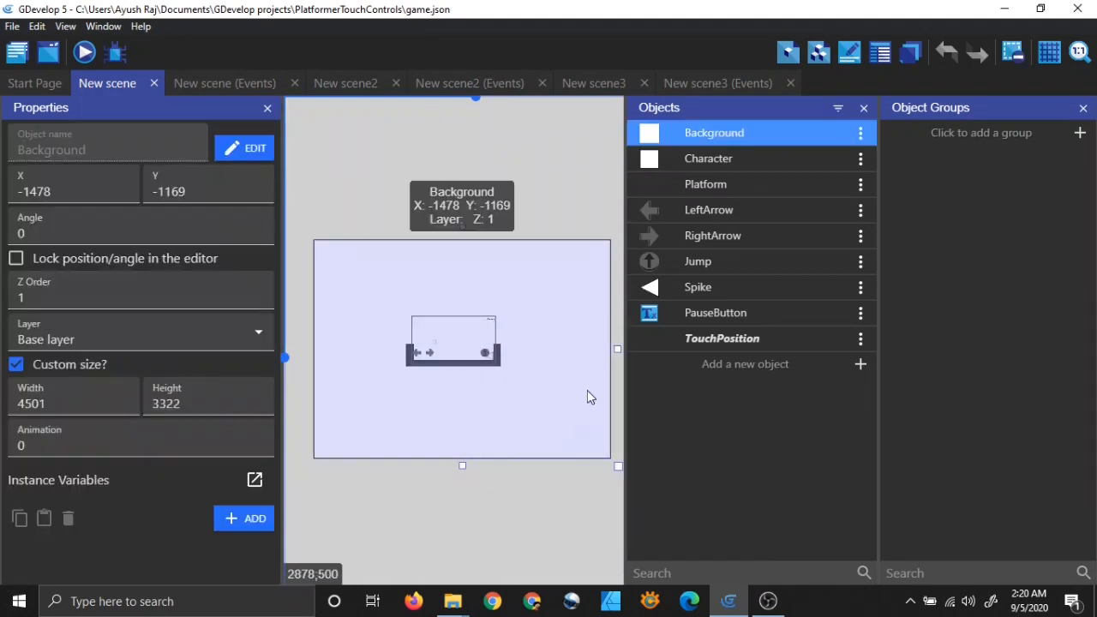
click(548, 172)
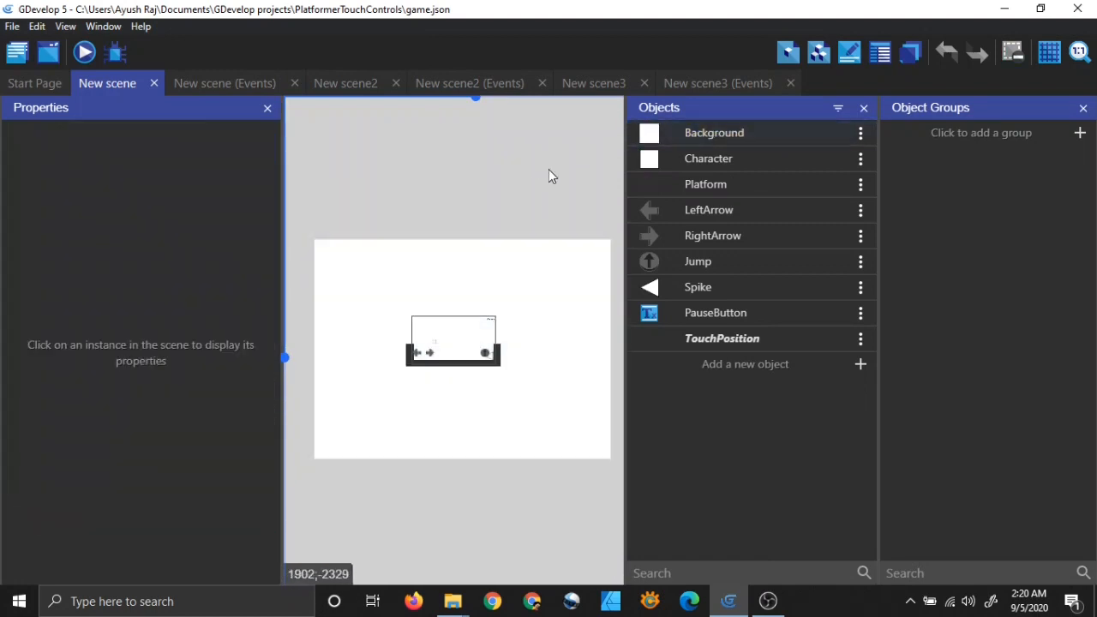
Step: Examine the Background object's animation and behaviors, and close its settings without changes
double_click(730, 133)
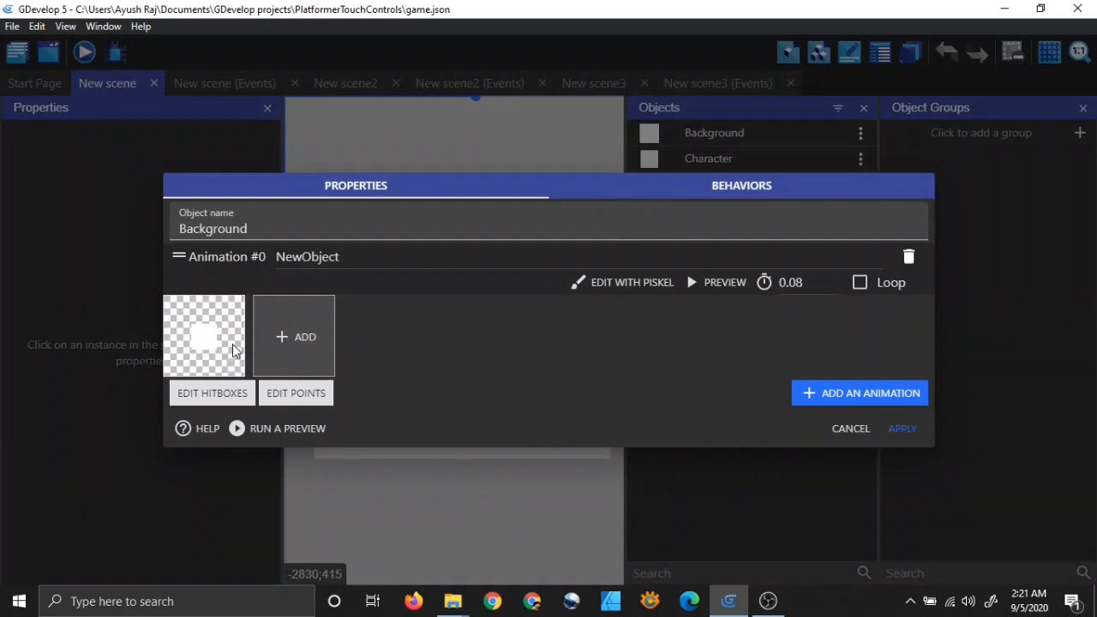
click(847, 429)
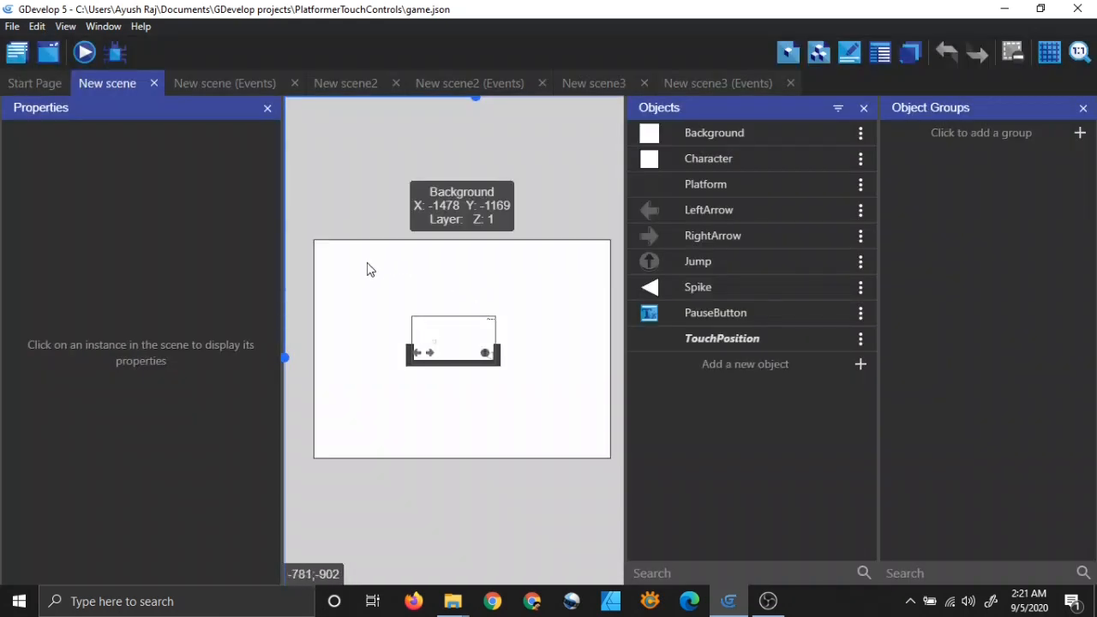
double_click(721, 131)
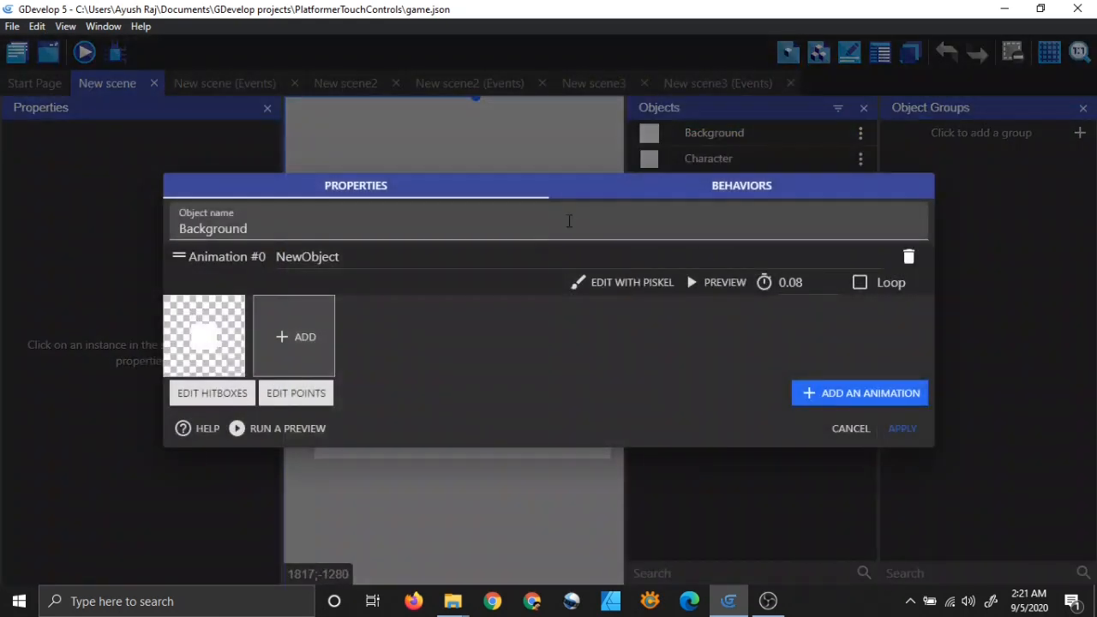
click(733, 185)
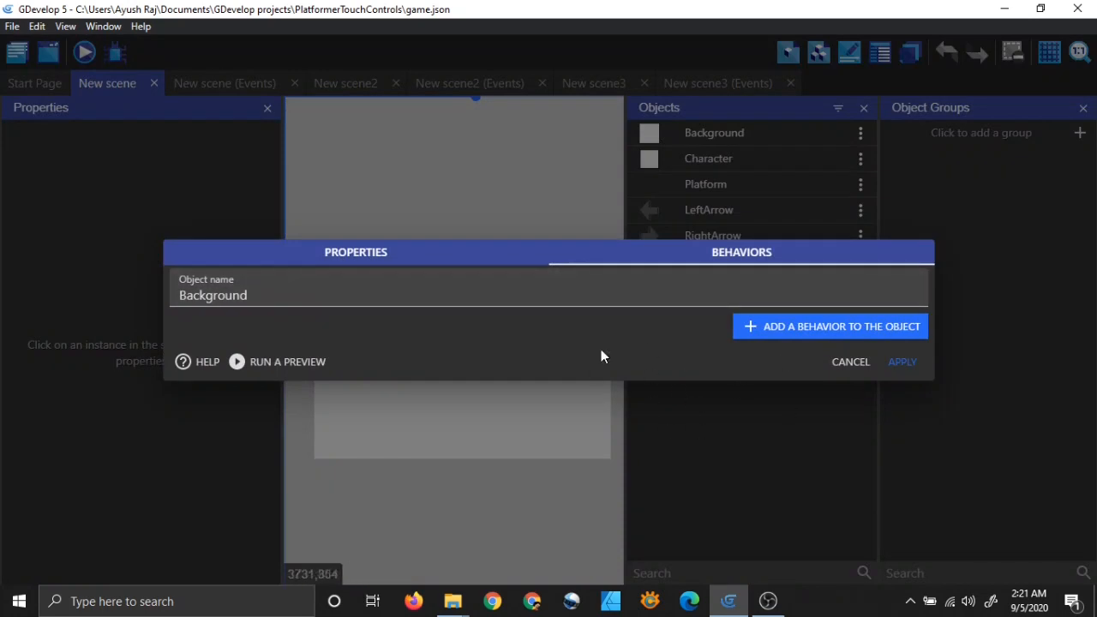
click(366, 258)
click(840, 431)
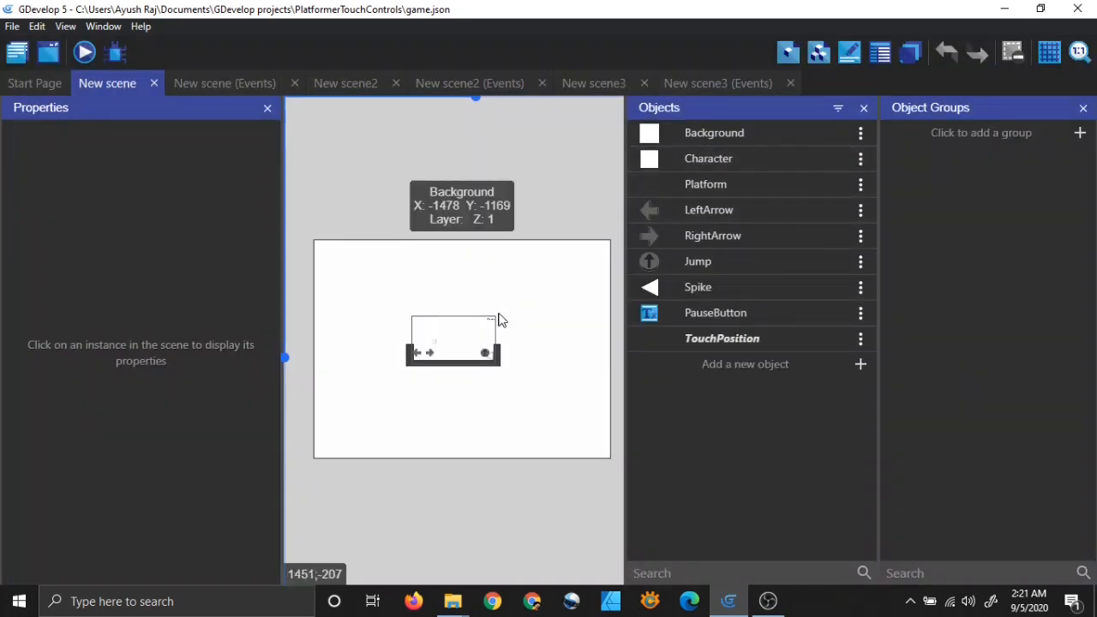
Step: Examine the Character object's animation and its PlatformerObject behavior settings, and close them without changes
scroll(404, 350, up, 8)
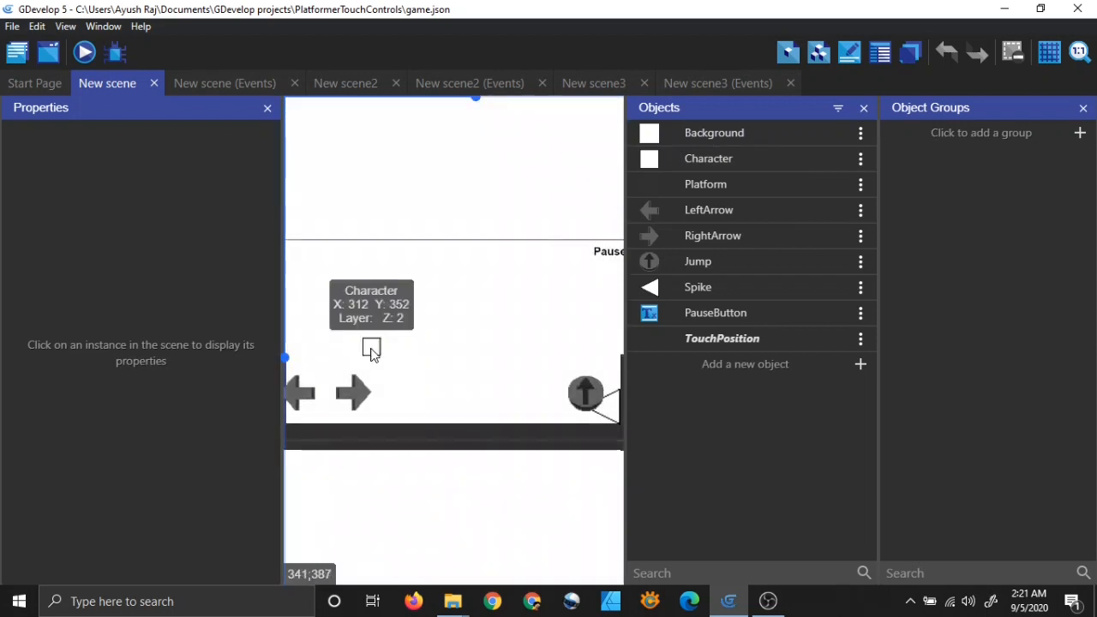
double_click(767, 162)
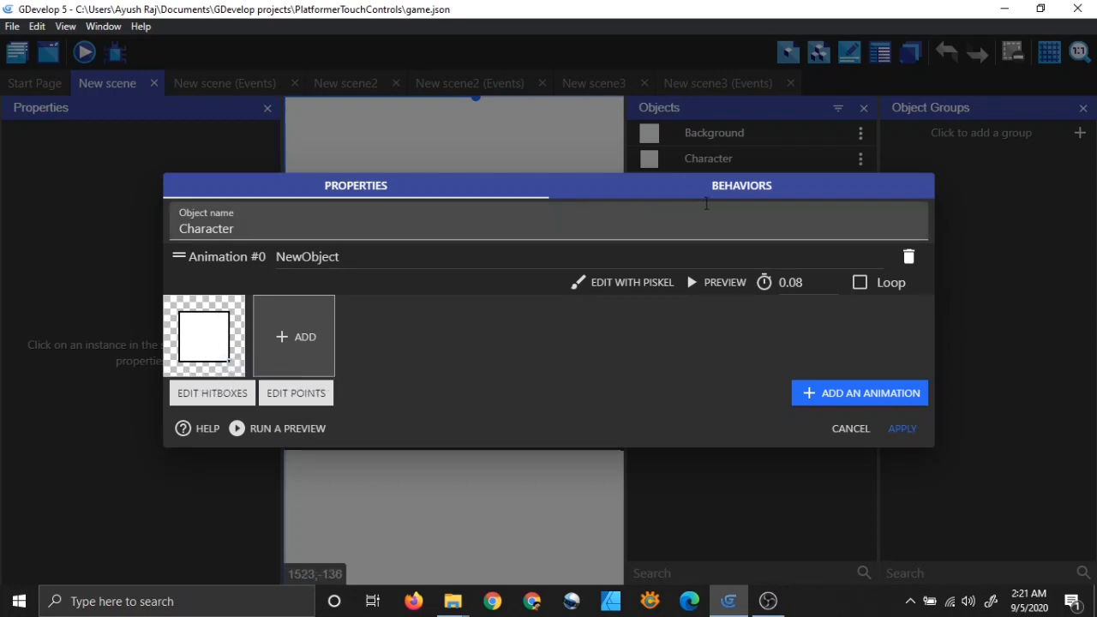
click(725, 187)
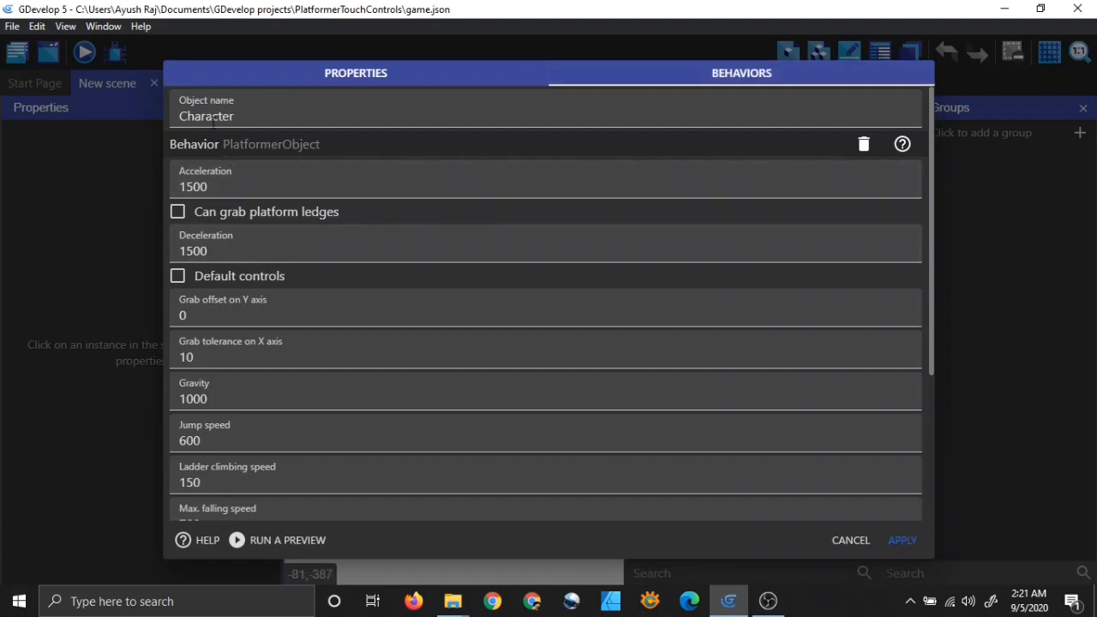
scroll(263, 351, down, 3)
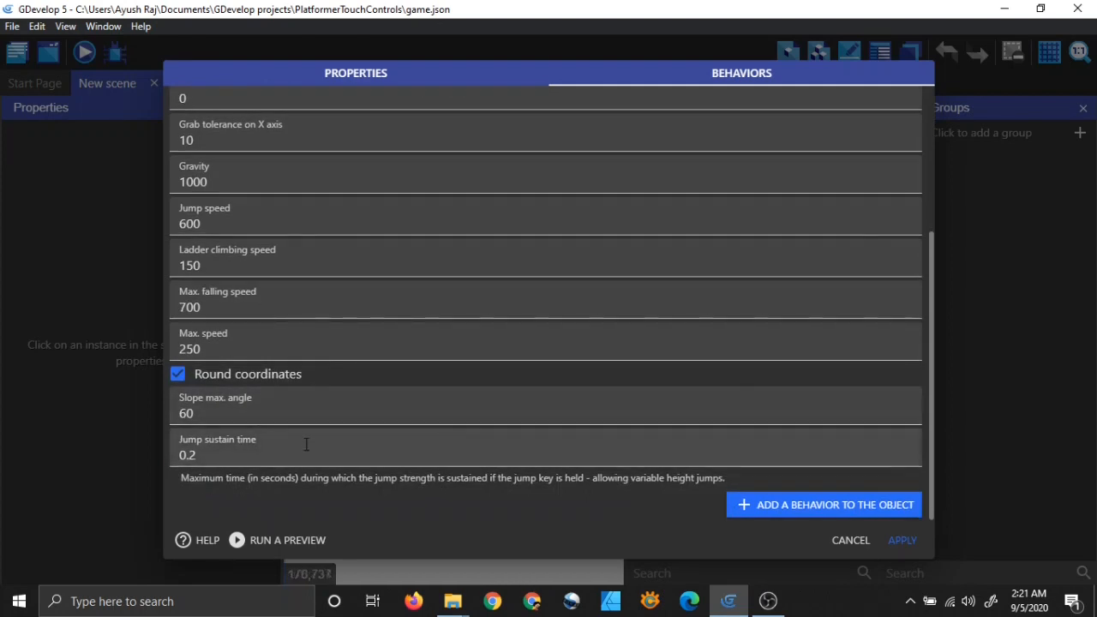
scroll(352, 409, up, 3)
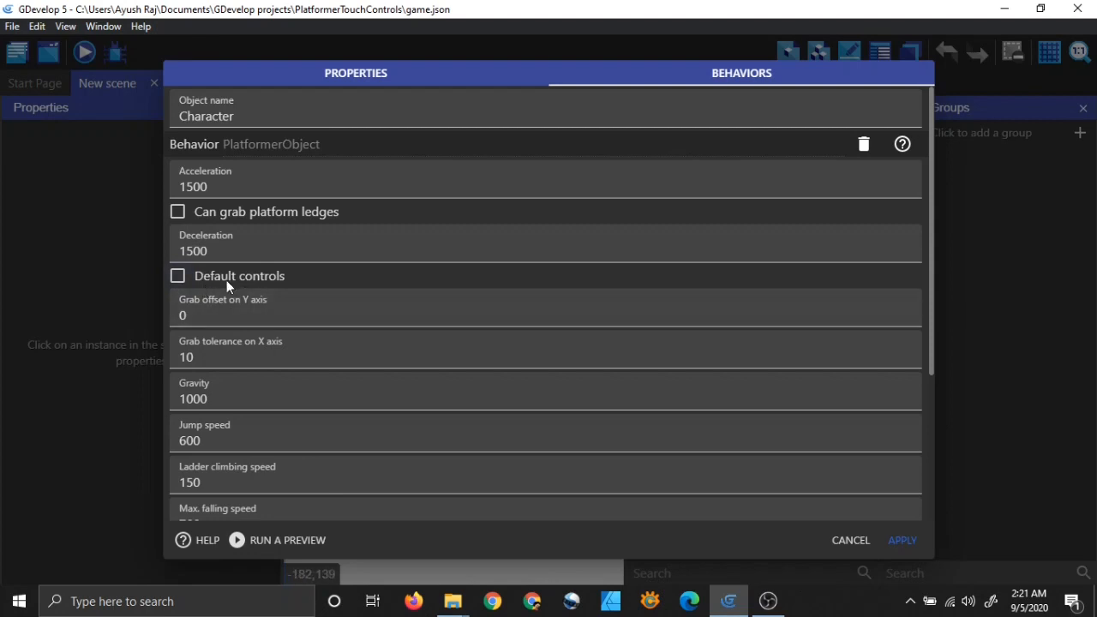
click(851, 540)
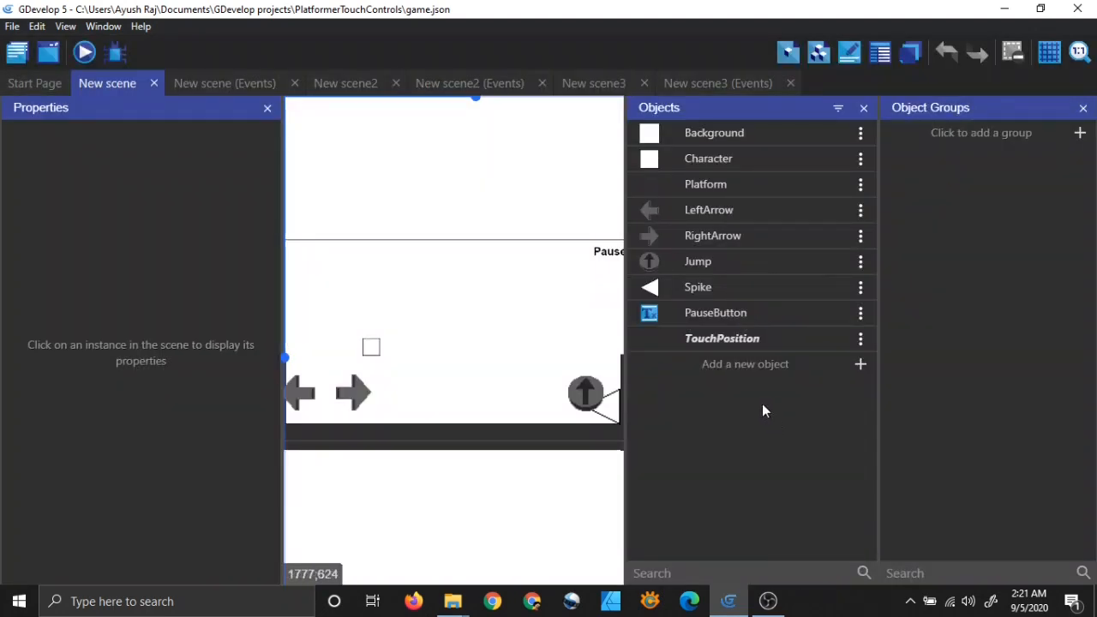
Step: Look at the Platform object's settings, close them without changes and view the platforms in the scene
double_click(791, 183)
click(850, 429)
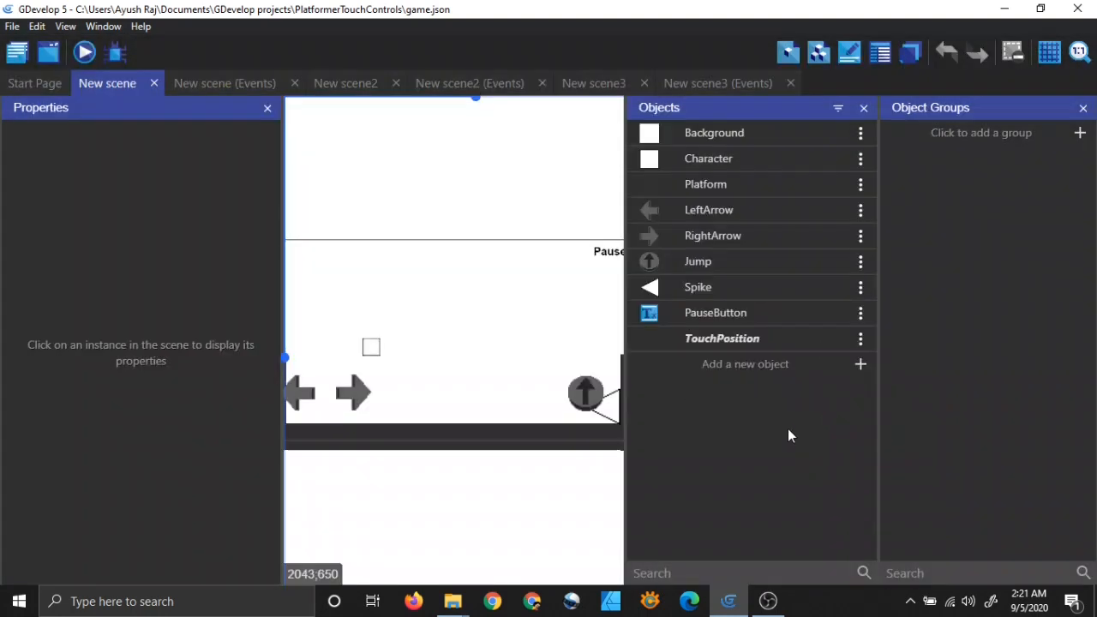
scroll(509, 500, down, 2)
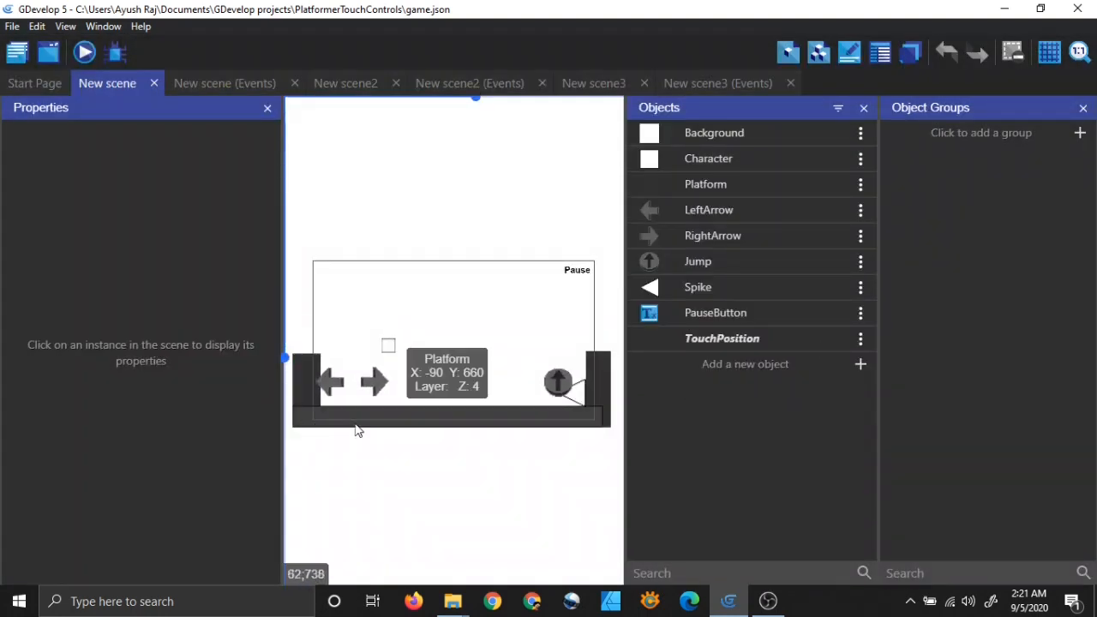
Step: Examine how the platforms are laid out along the floor and side walls of the scene
scroll(365, 375, up, 4)
middle_drag(396, 437, 454, 377)
middle_drag(438, 472, 343, 441)
scroll(571, 456, down, 4)
middle_drag(579, 445, 400, 427)
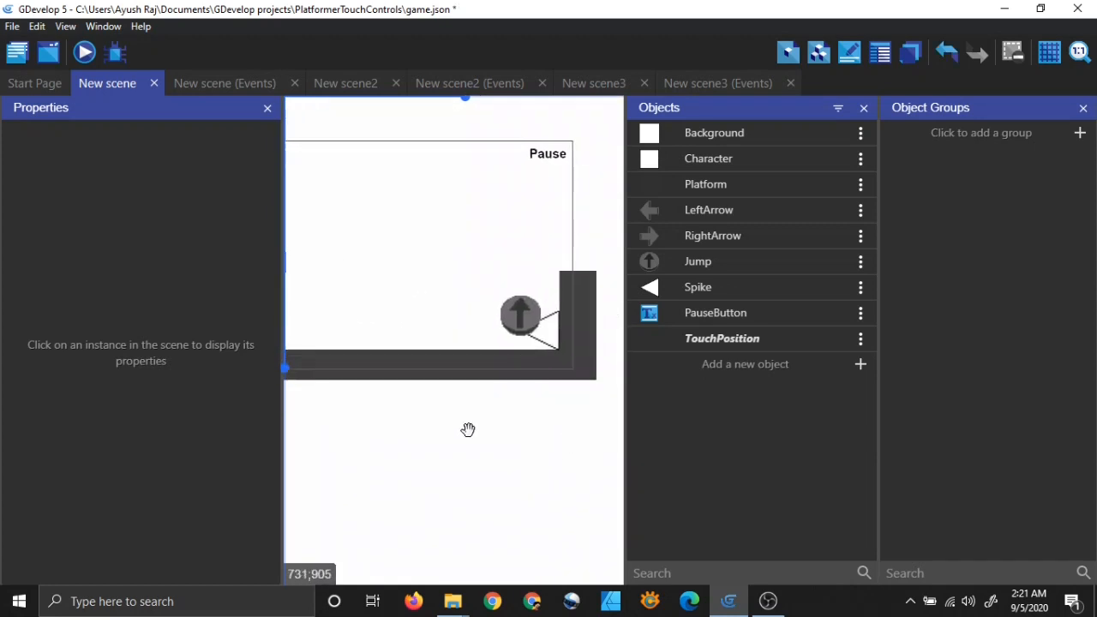
middle_drag(605, 420, 507, 439)
middle_drag(465, 474, 538, 512)
scroll(459, 446, down, 3)
middle_drag(405, 459, 488, 454)
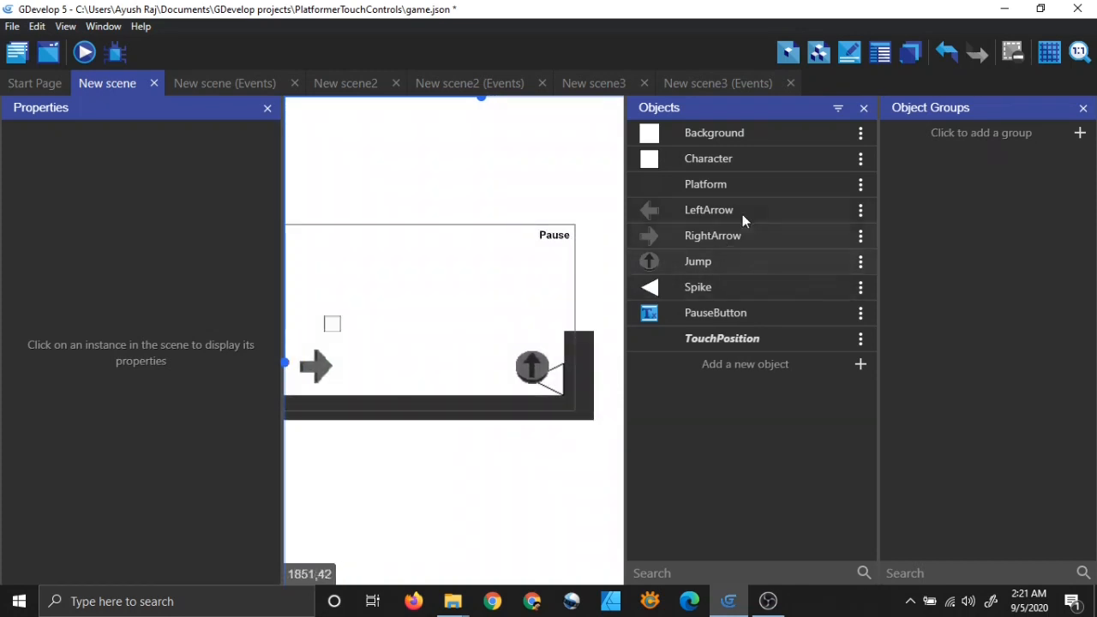
Step: Examine the Platform object's Platform behavior settings, and close them without changes
double_click(766, 190)
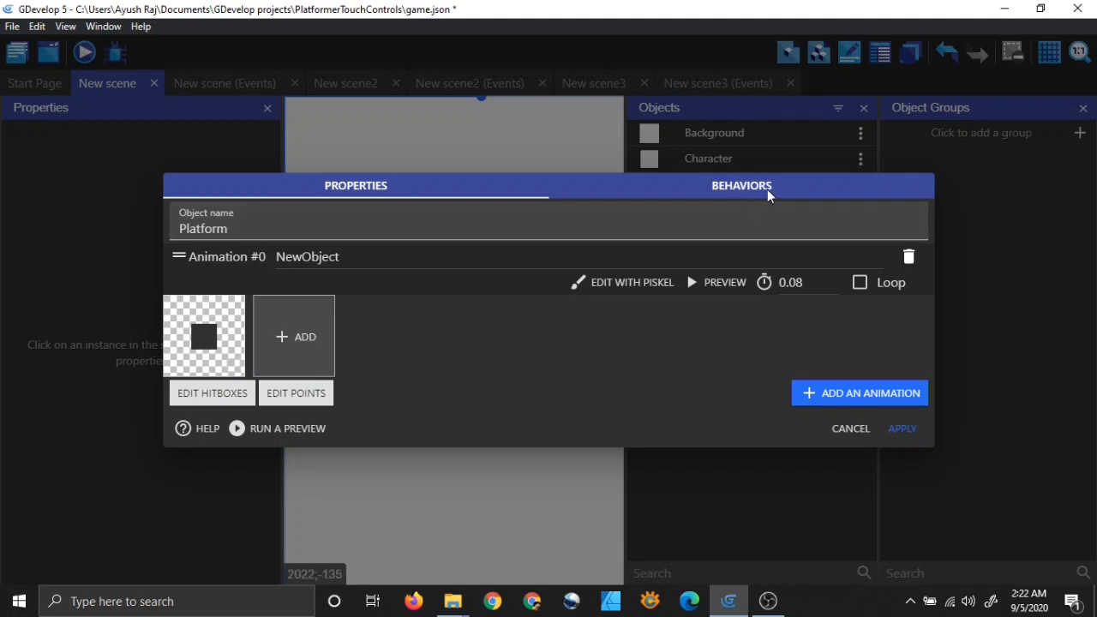
click(743, 186)
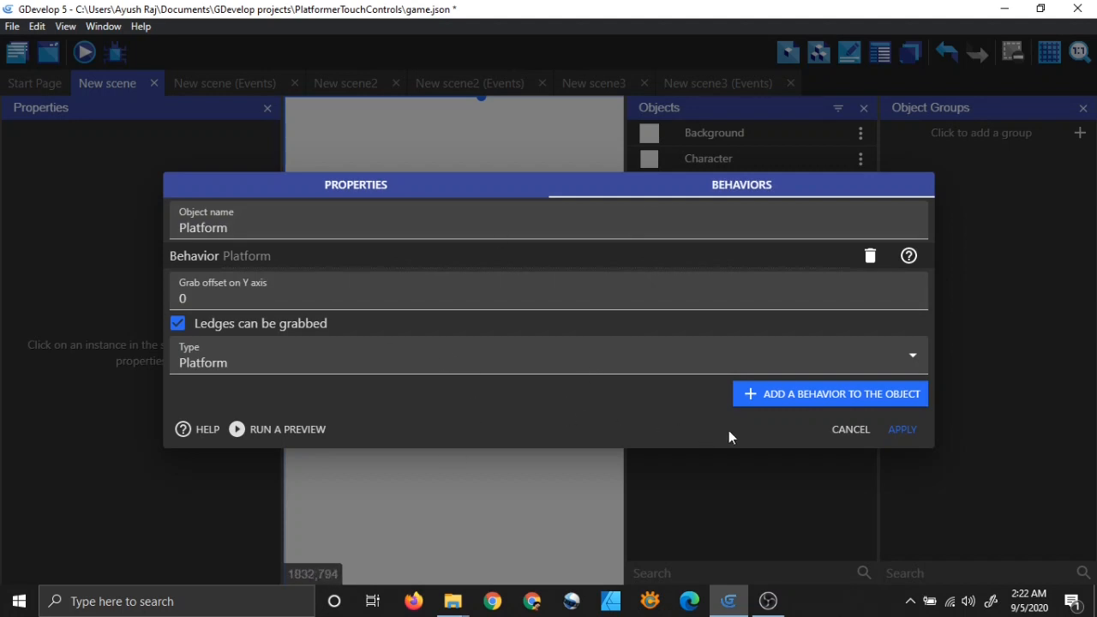
click(842, 431)
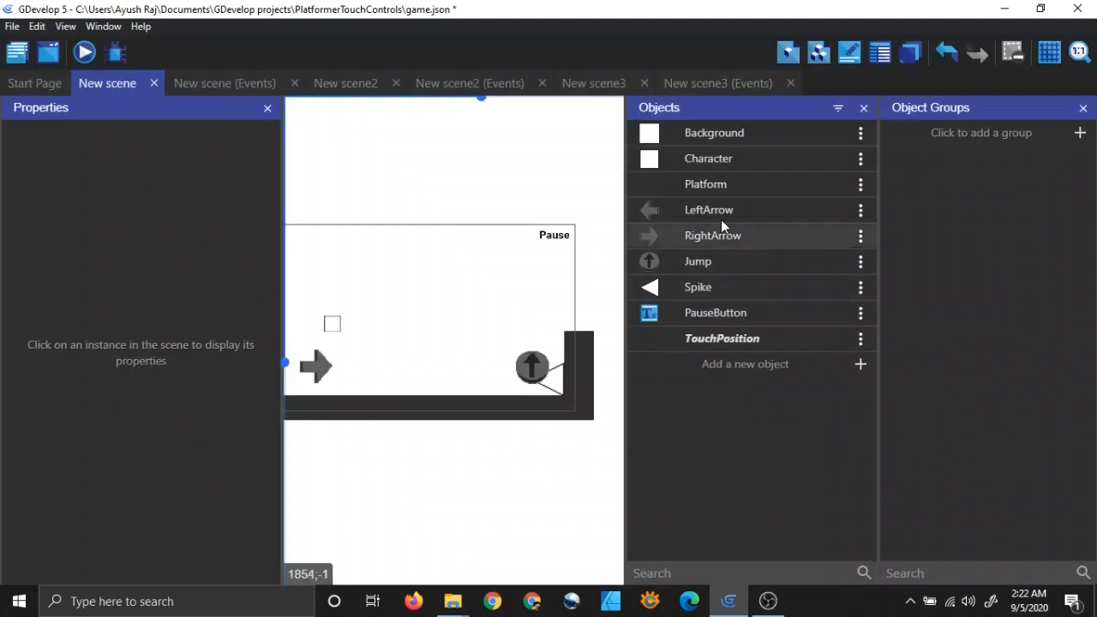
Step: Examine the LeftArrow object's animation and behaviors, and close its settings without changes
middle_drag(369, 360, 435, 360)
scroll(432, 360, down, 1)
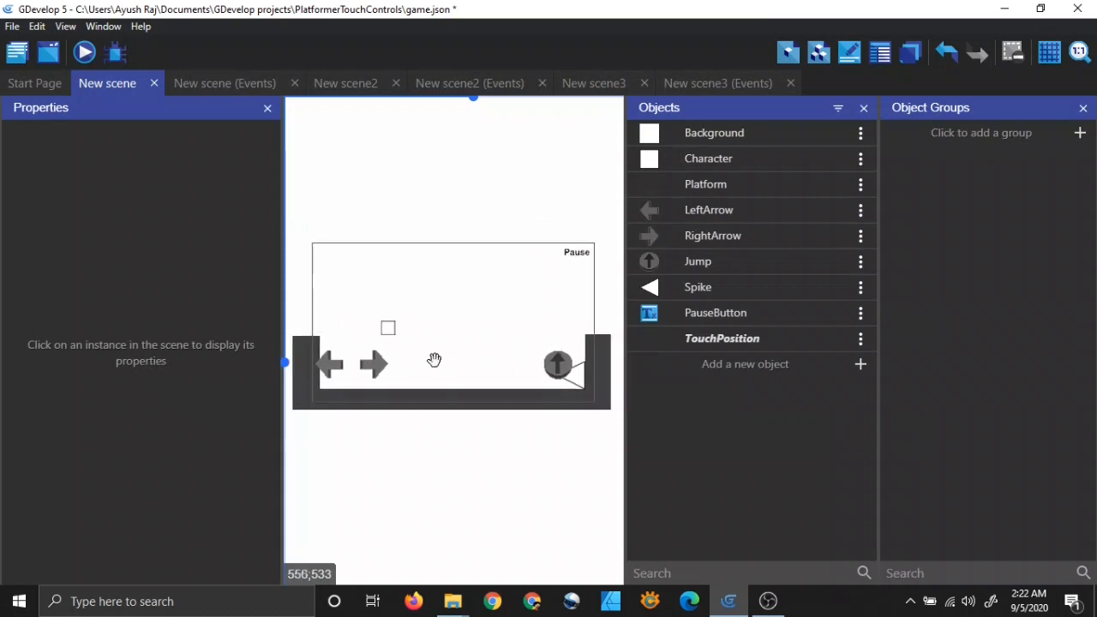
double_click(784, 210)
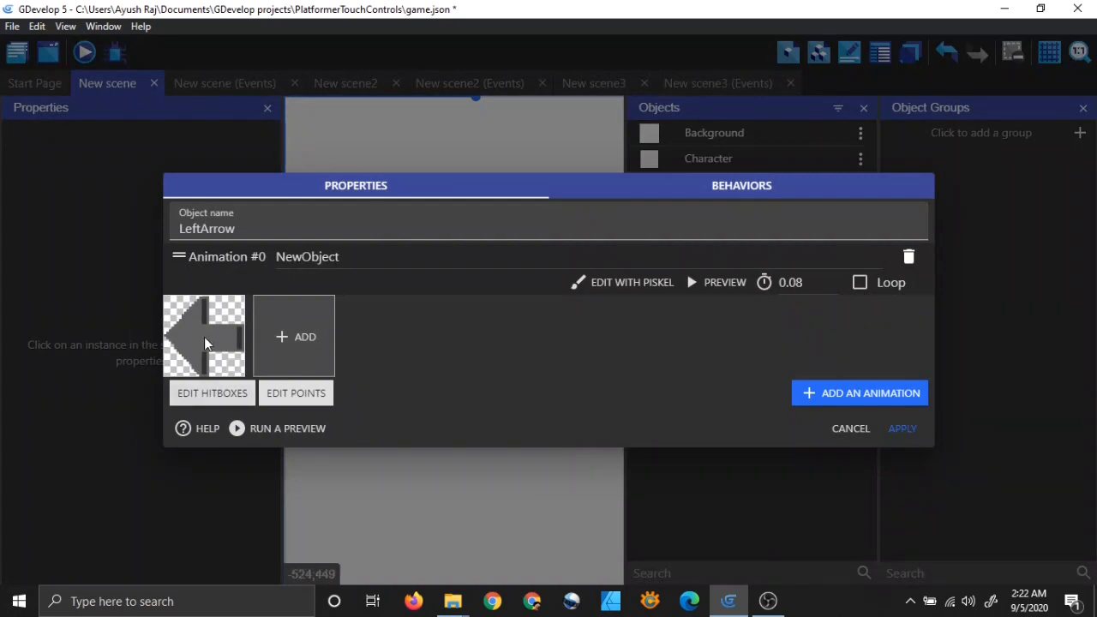
click(691, 190)
click(354, 269)
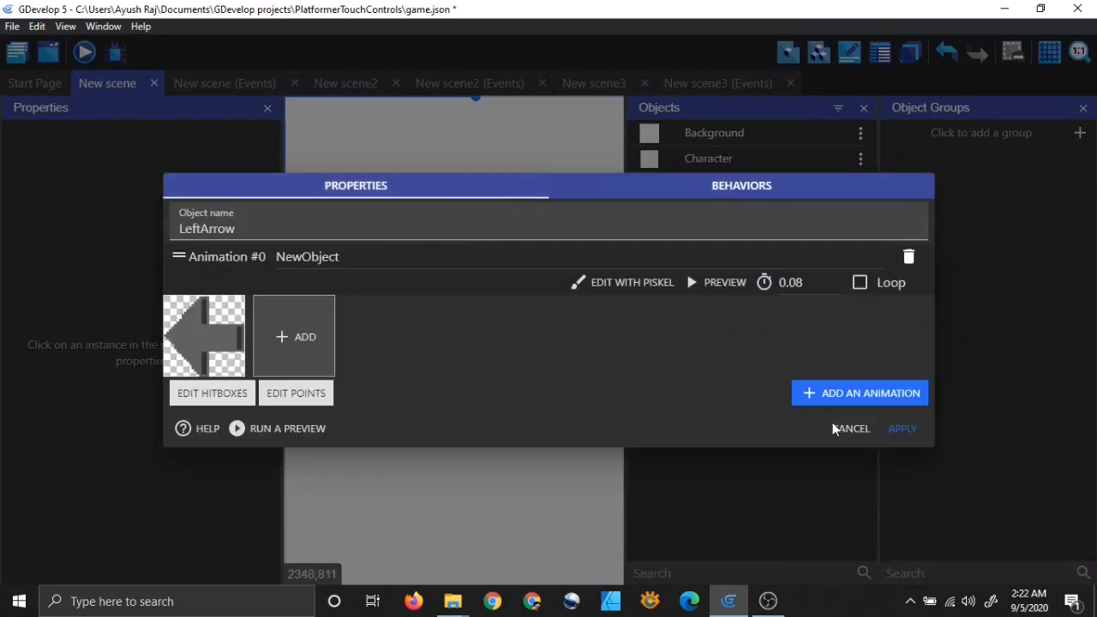
click(836, 426)
Step: Examine the RightArrow object's animation and behaviors, and close its settings without changes
double_click(745, 234)
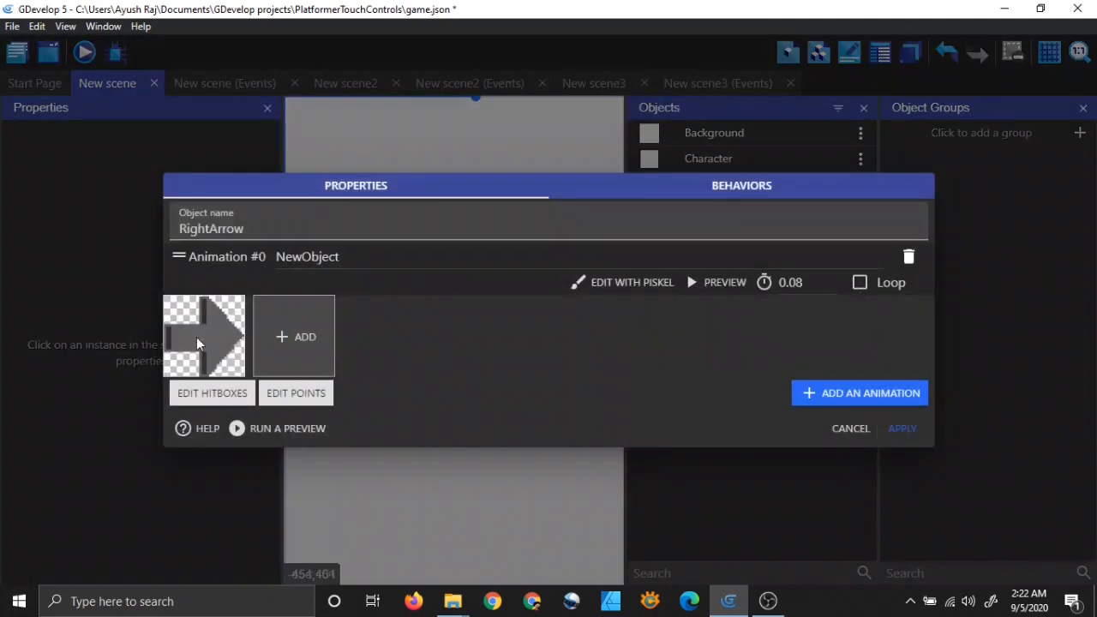
click(674, 194)
click(363, 252)
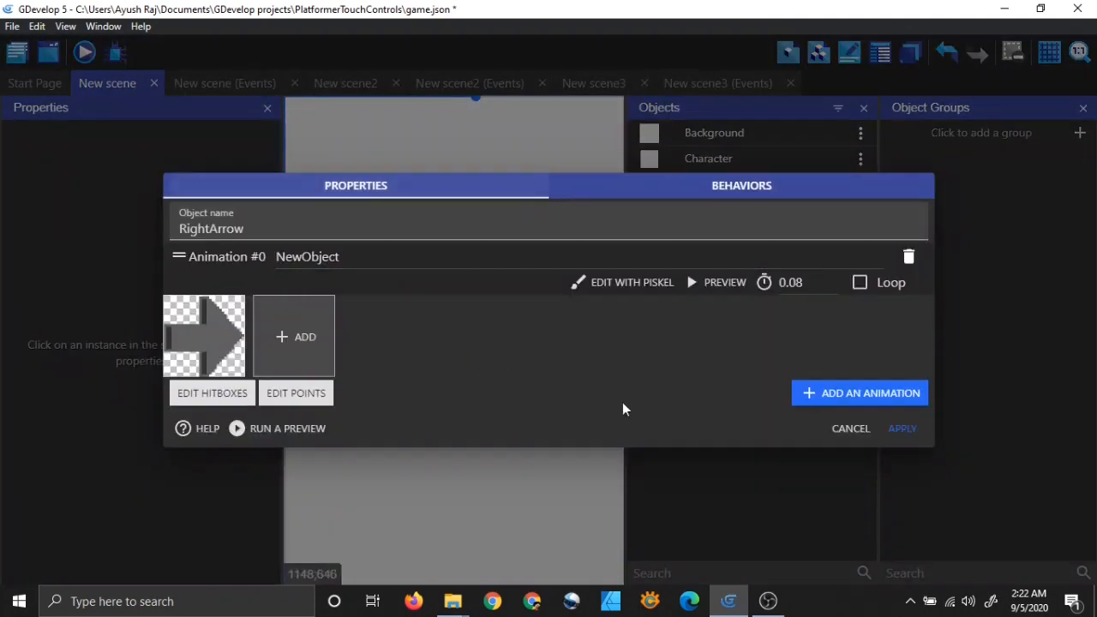
click(847, 433)
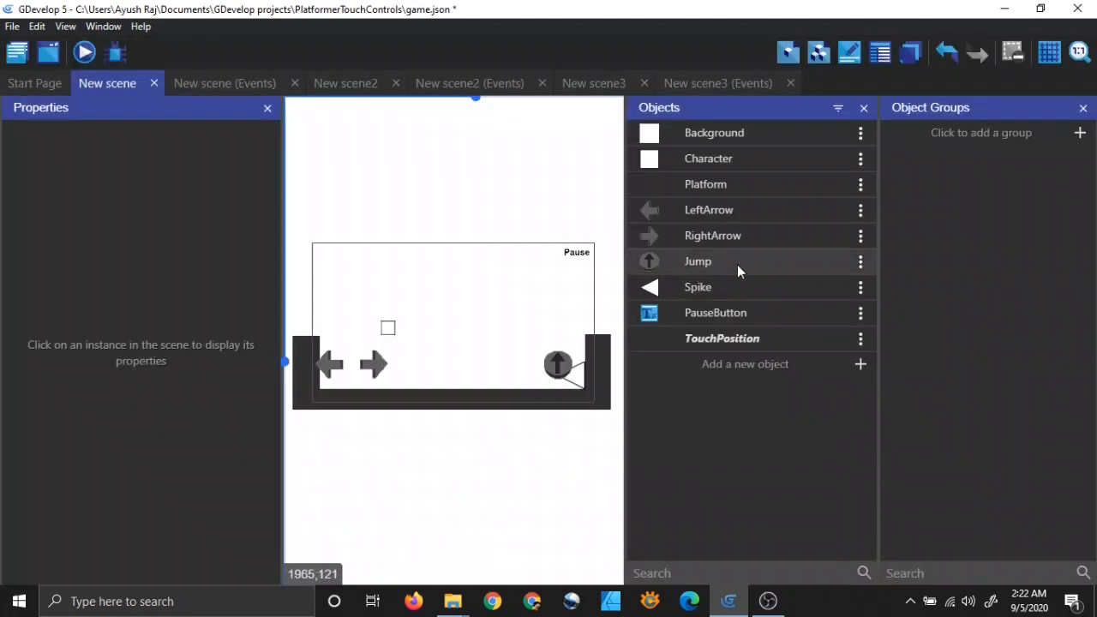
Step: Examine the Jump object's animation and behaviors, and close its settings without changes
double_click(738, 268)
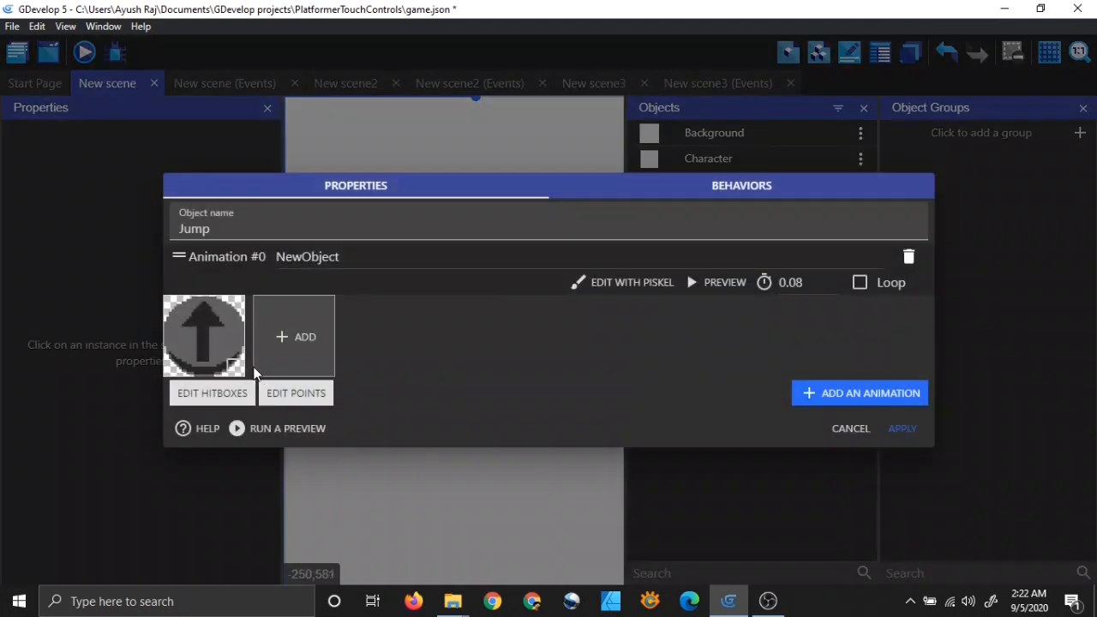
click(697, 196)
click(480, 185)
click(823, 427)
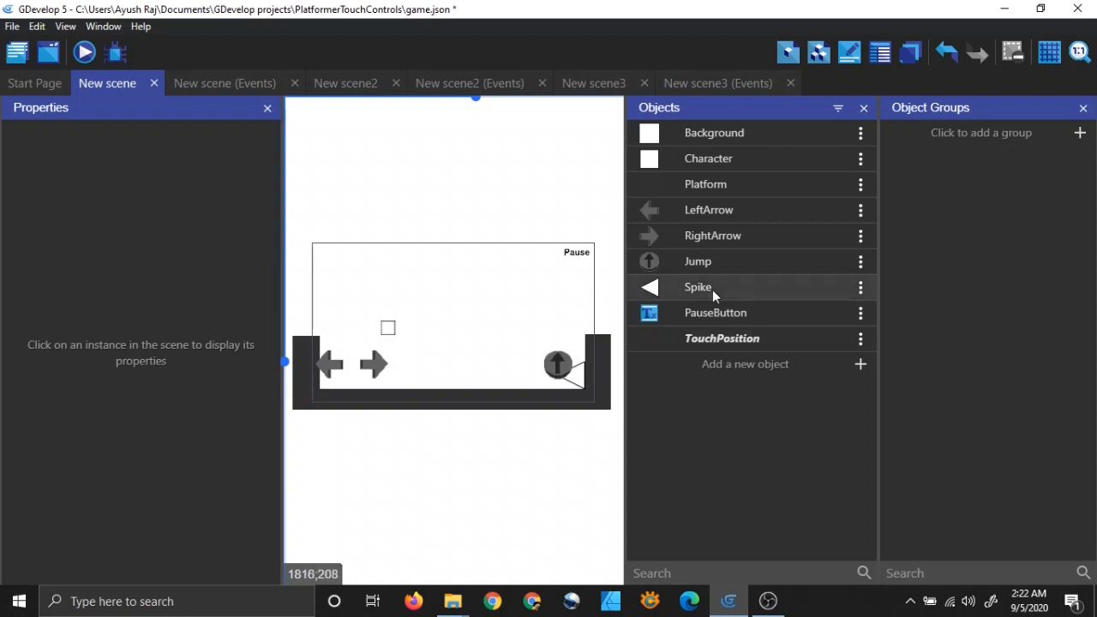
Step: Locate the spike beside the Jump button in the scene, examine the Spike object's animation and behaviors, and close its settings without changes
scroll(543, 417, up, 5)
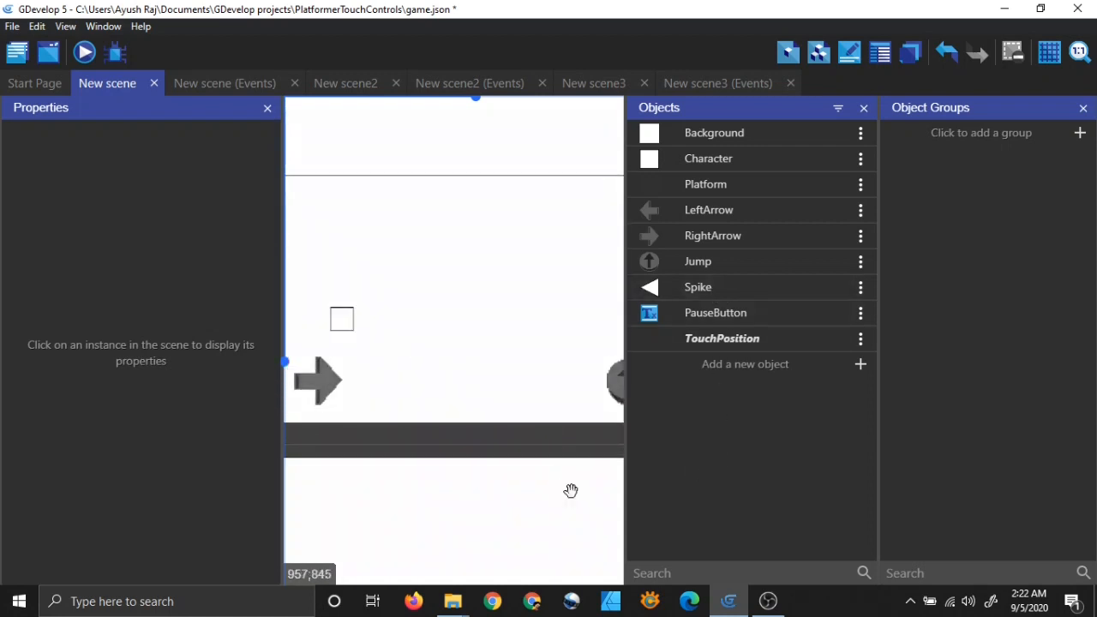
middle_drag(571, 490, 446, 467)
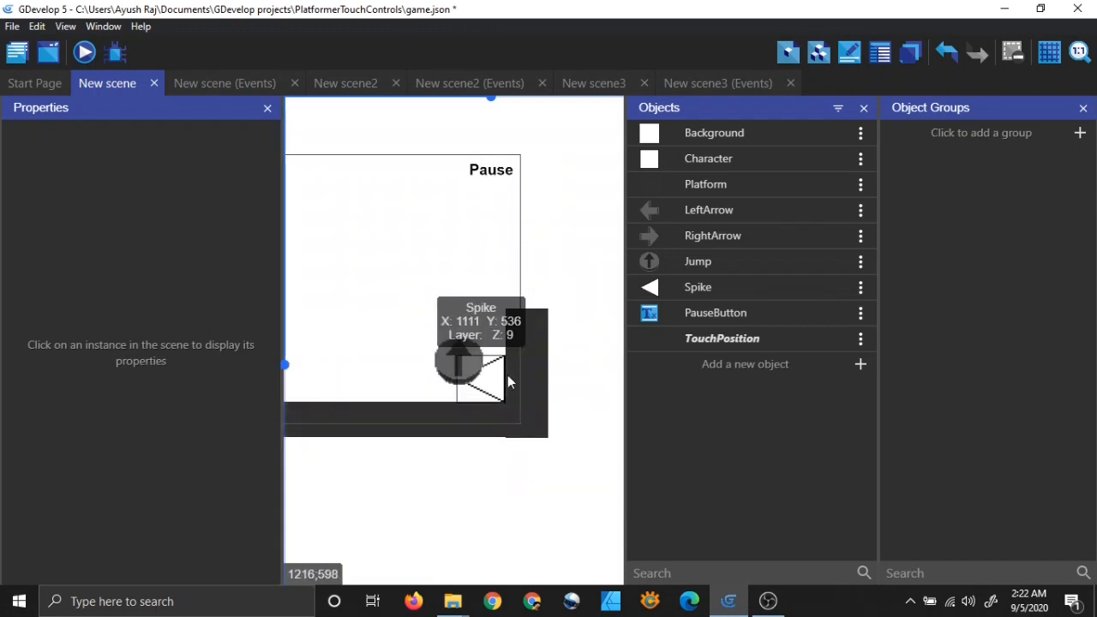
double_click(743, 292)
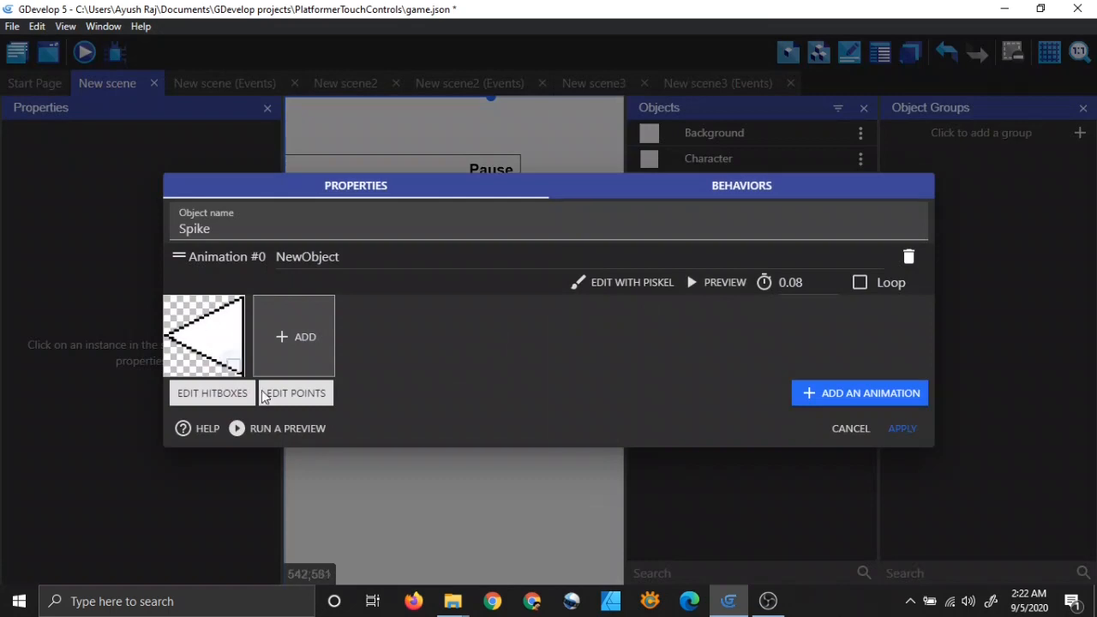
click(707, 196)
click(373, 252)
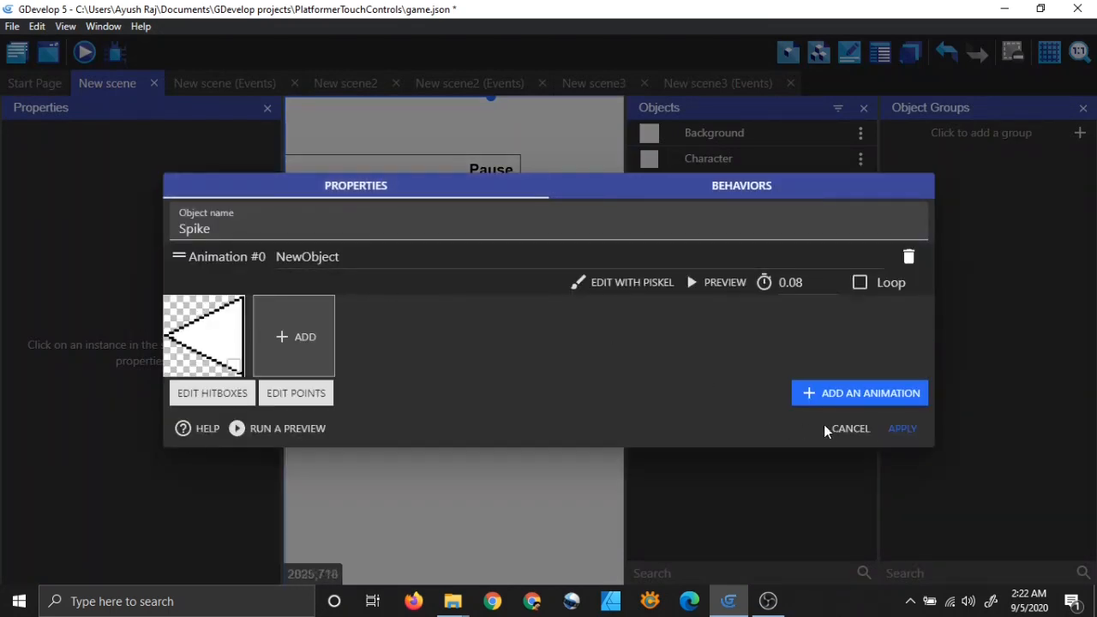
click(859, 428)
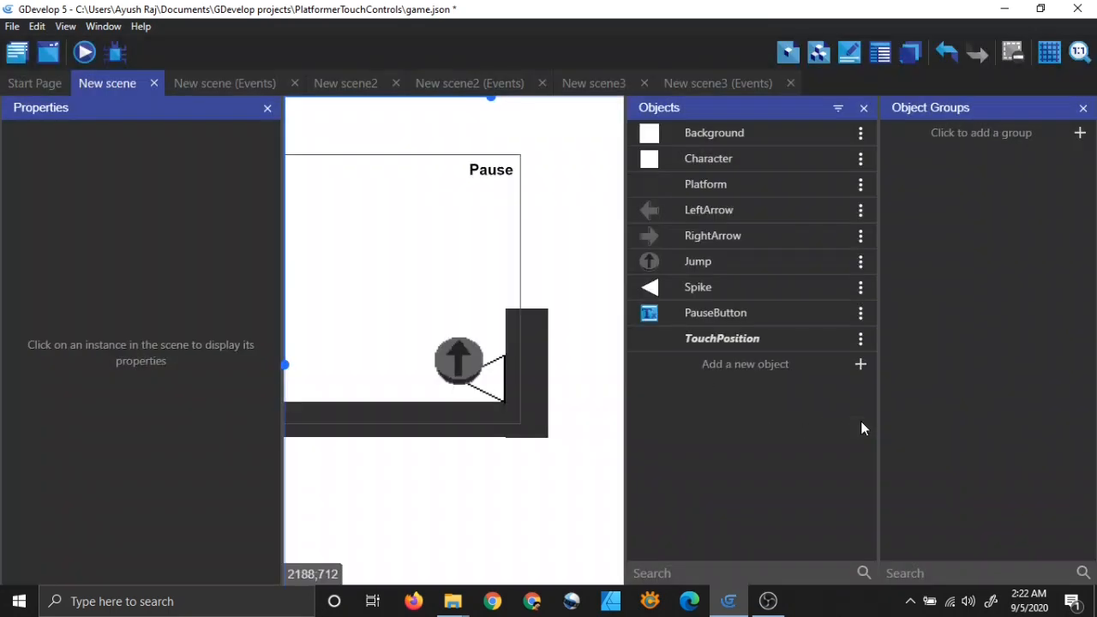
Step: Examine the PauseButton object's text settings, and close them without changes
double_click(718, 312)
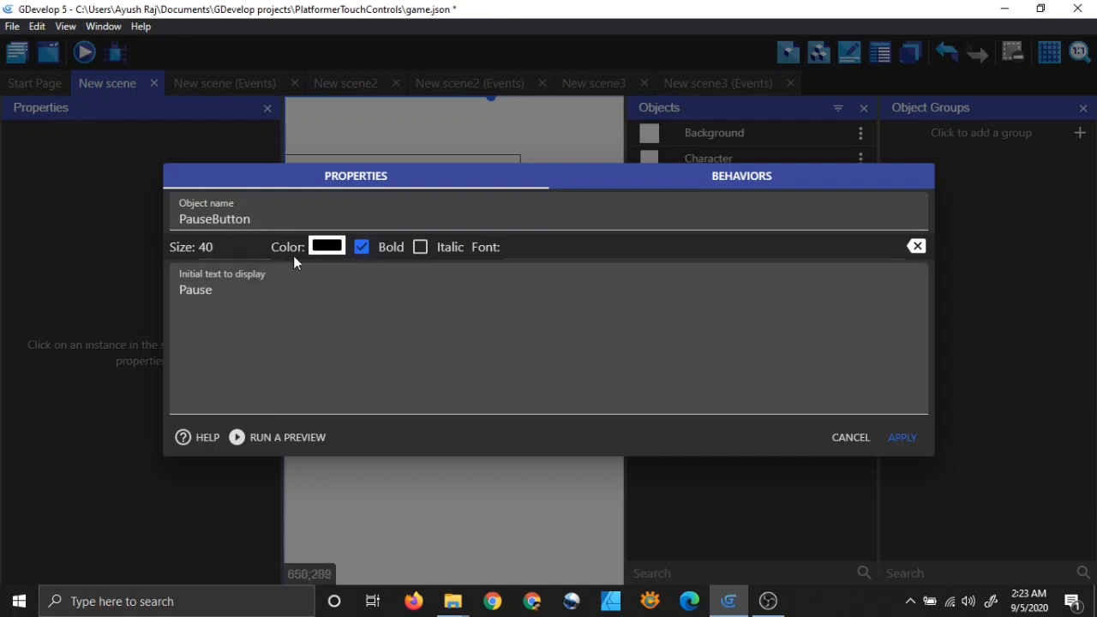
click(844, 437)
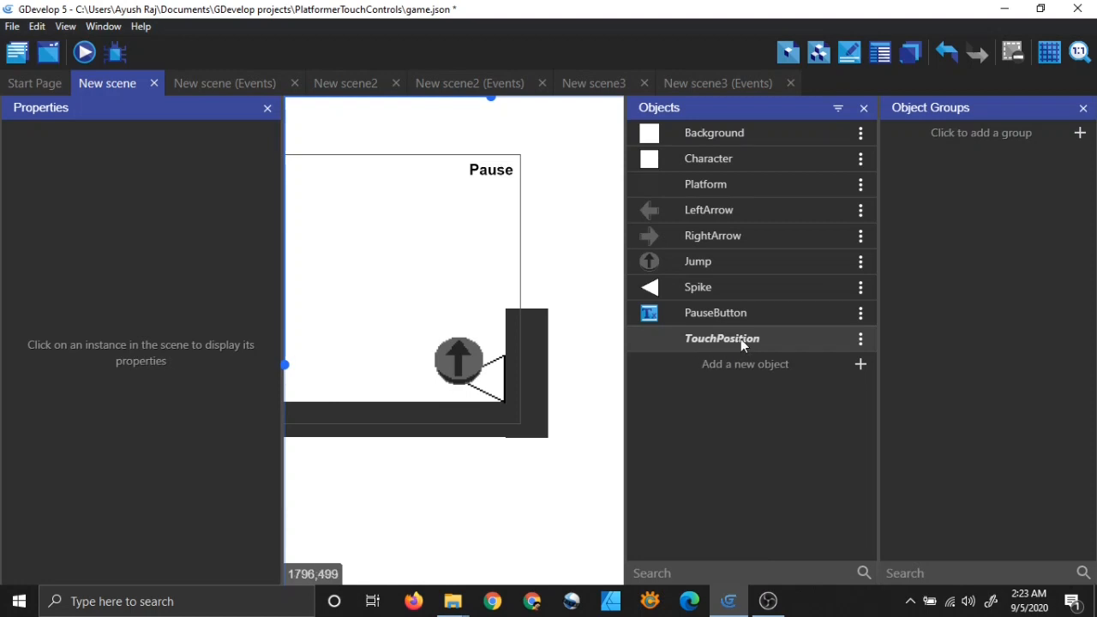
Step: Check the object lists of New scene2 and New scene3 for the TouchPosition object, and return to New scene
click(376, 90)
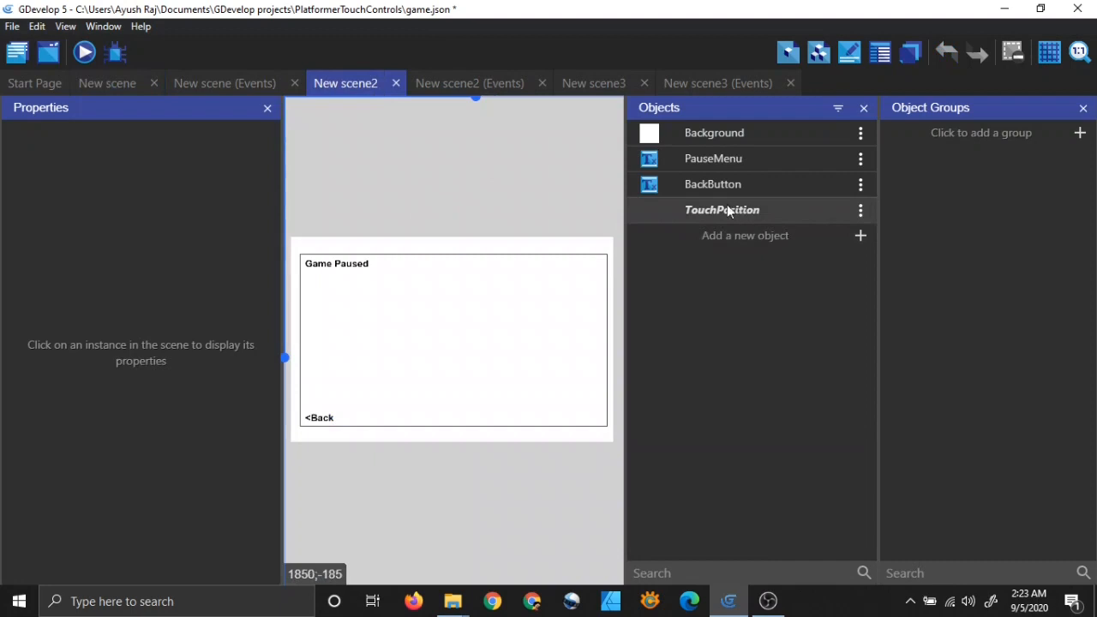
click(574, 83)
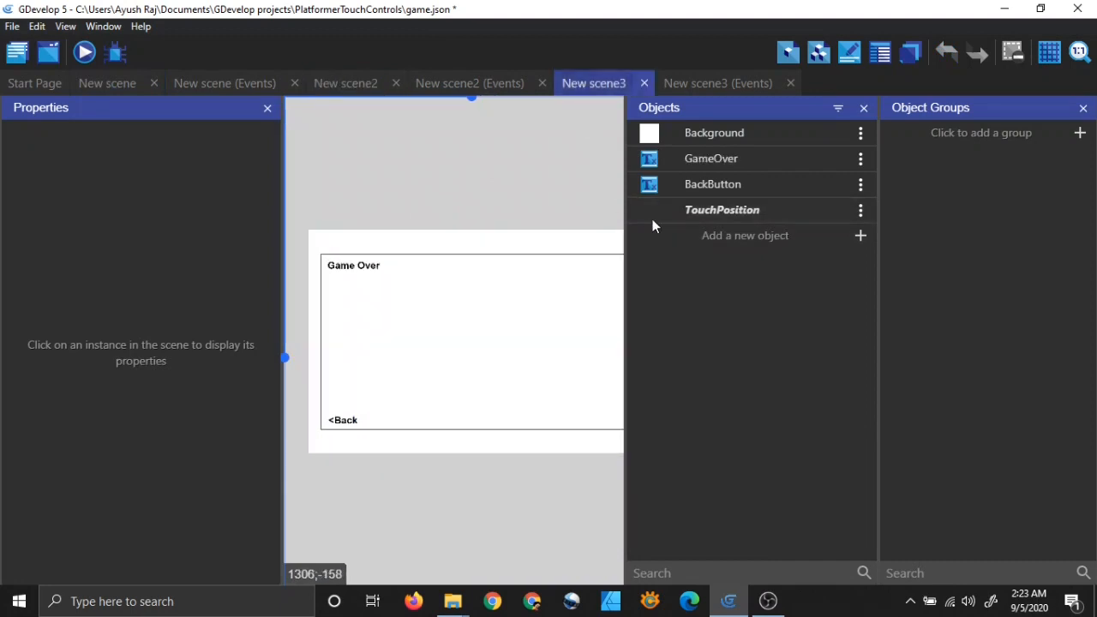
click(343, 83)
click(107, 84)
Step: Review the list of scenes in the project manager, close it and save the project
click(18, 54)
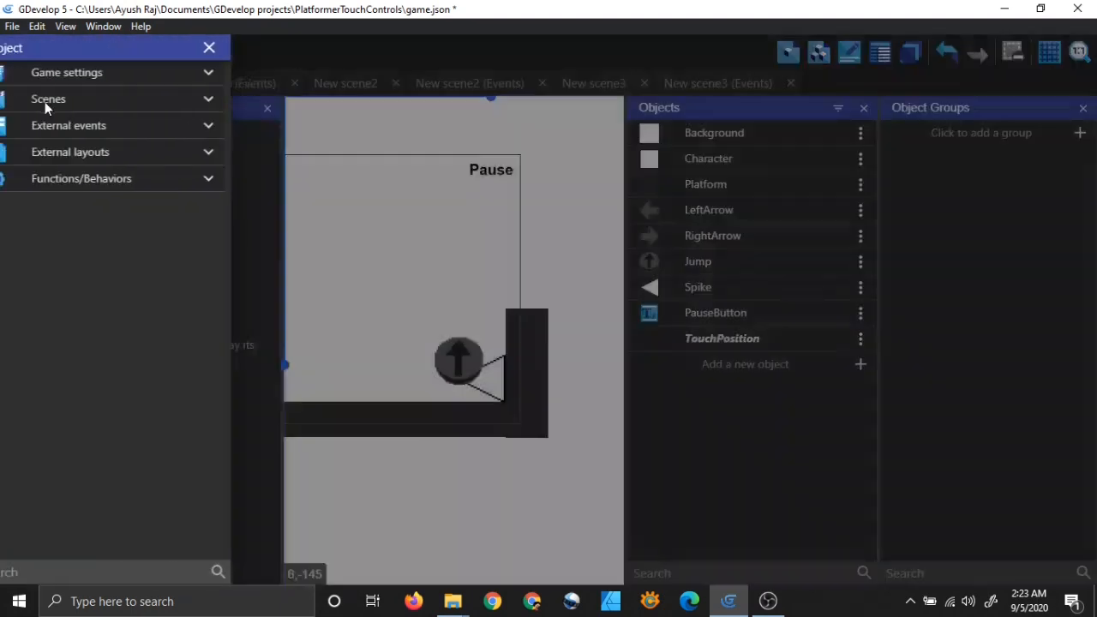
click(190, 103)
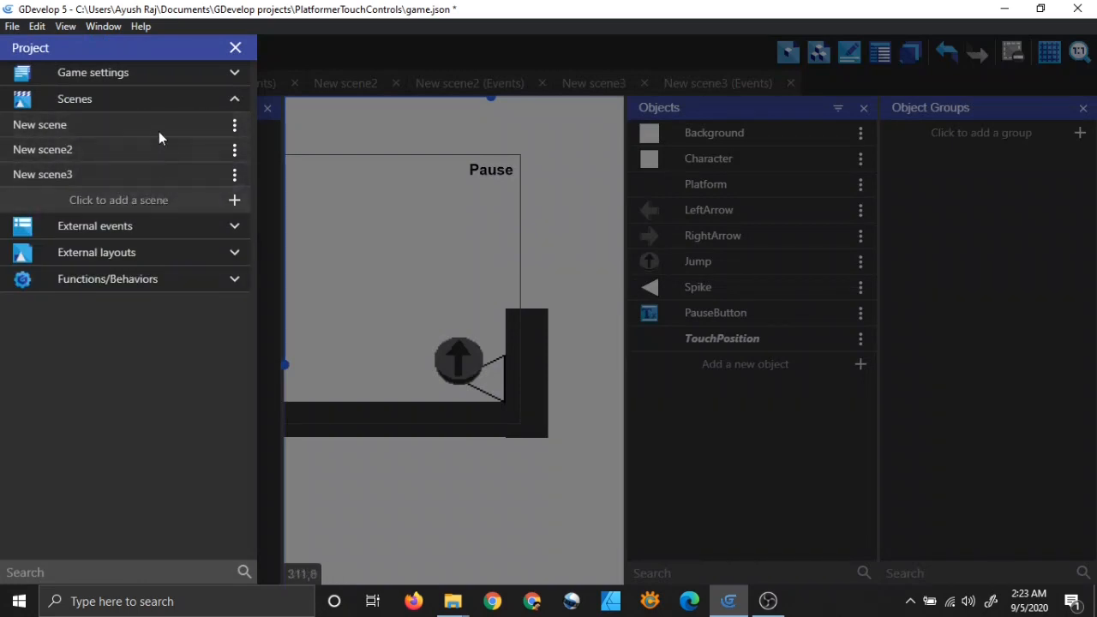
click(232, 102)
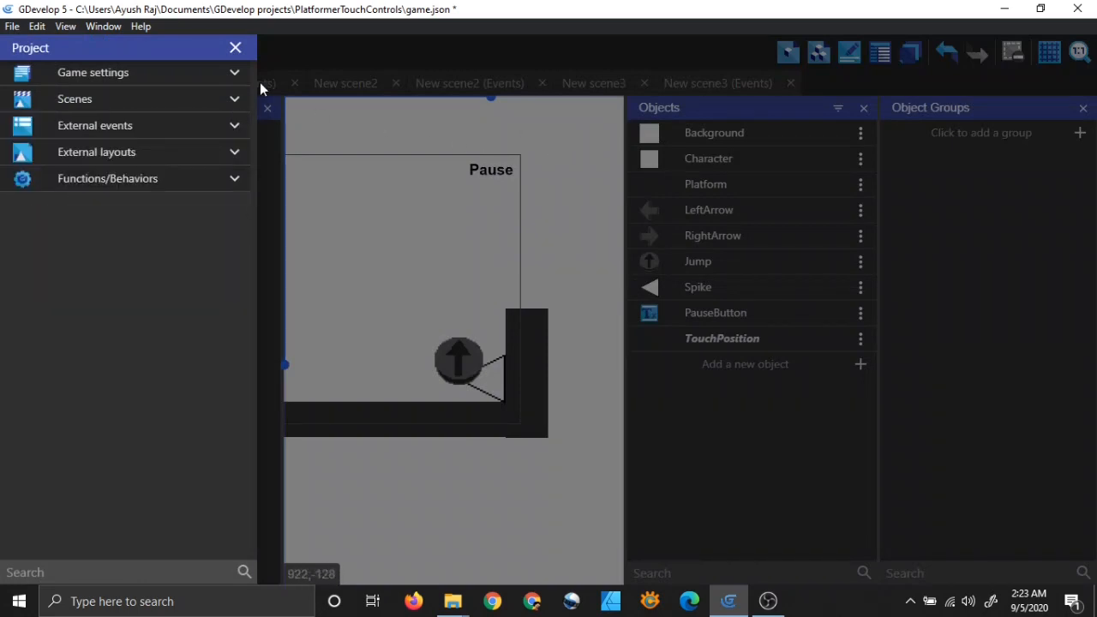
click(236, 48)
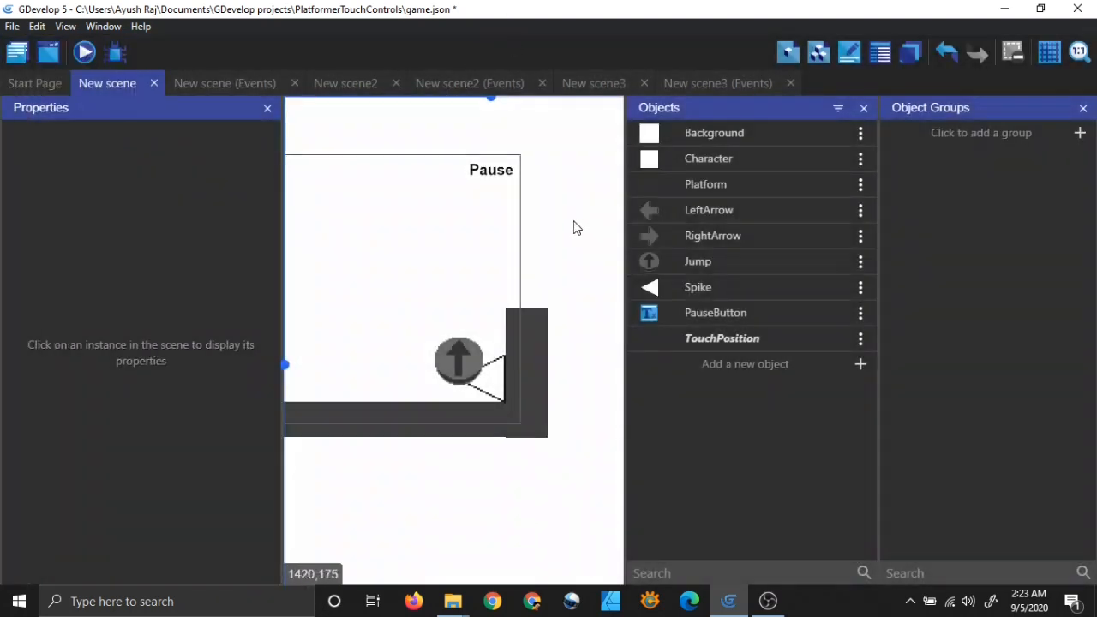
key(ctrl+s)
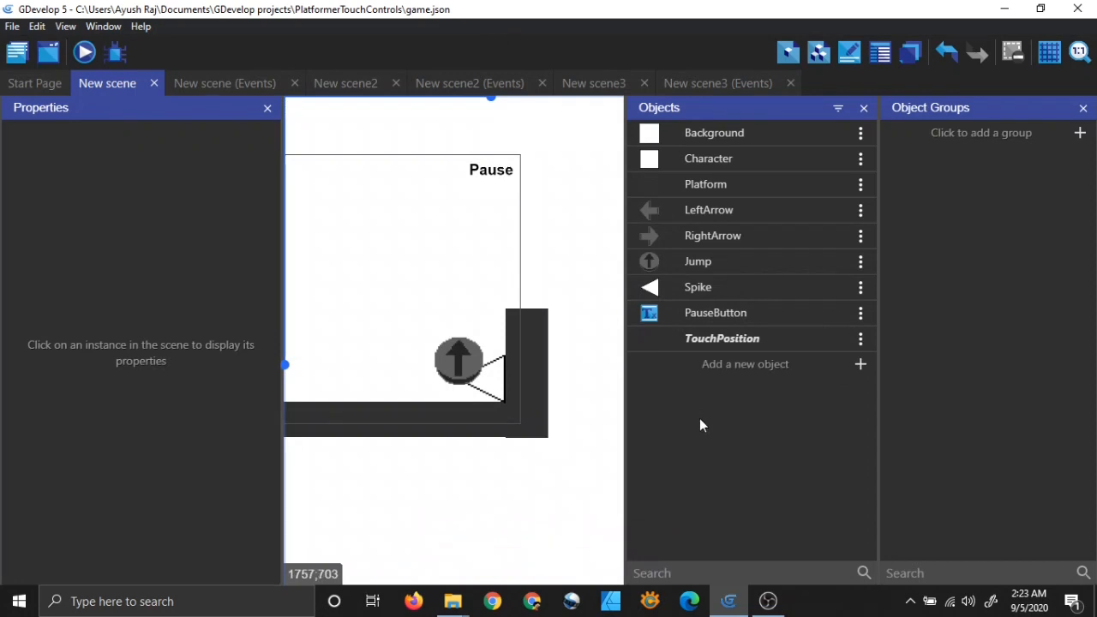
Step: Examine the TouchPosition object's animation and behaviors, and close its settings without changes
double_click(799, 339)
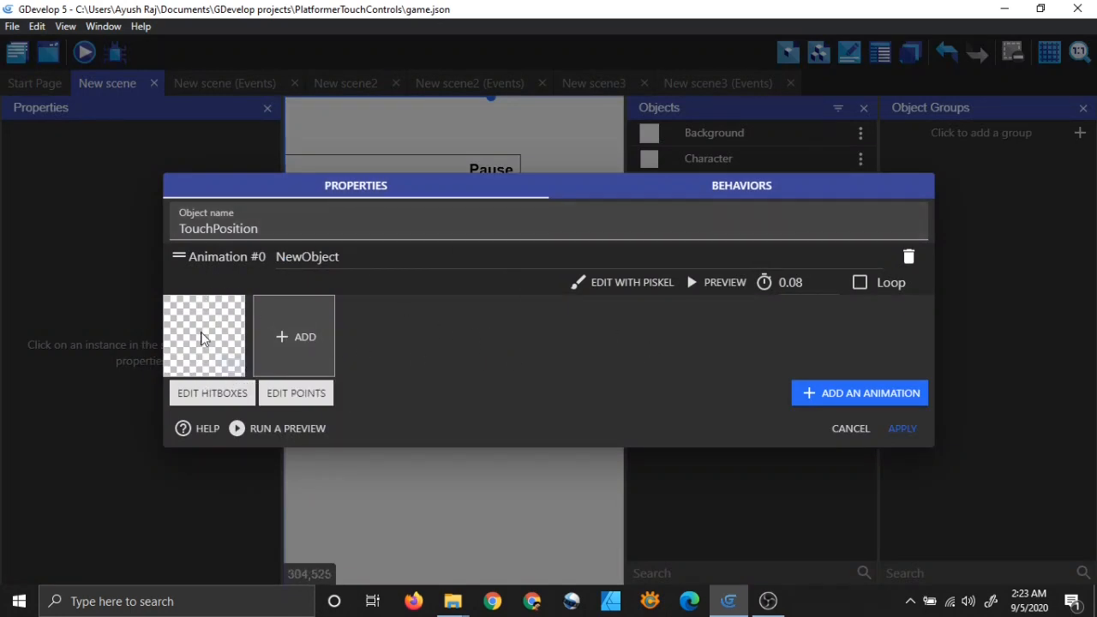
click(706, 185)
click(426, 257)
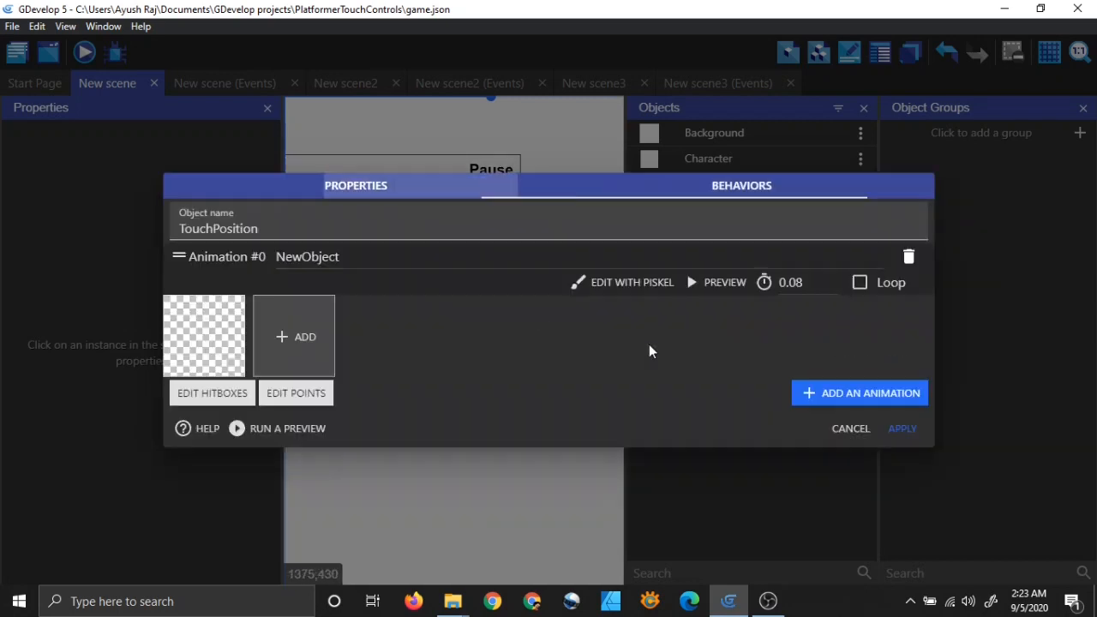
click(854, 429)
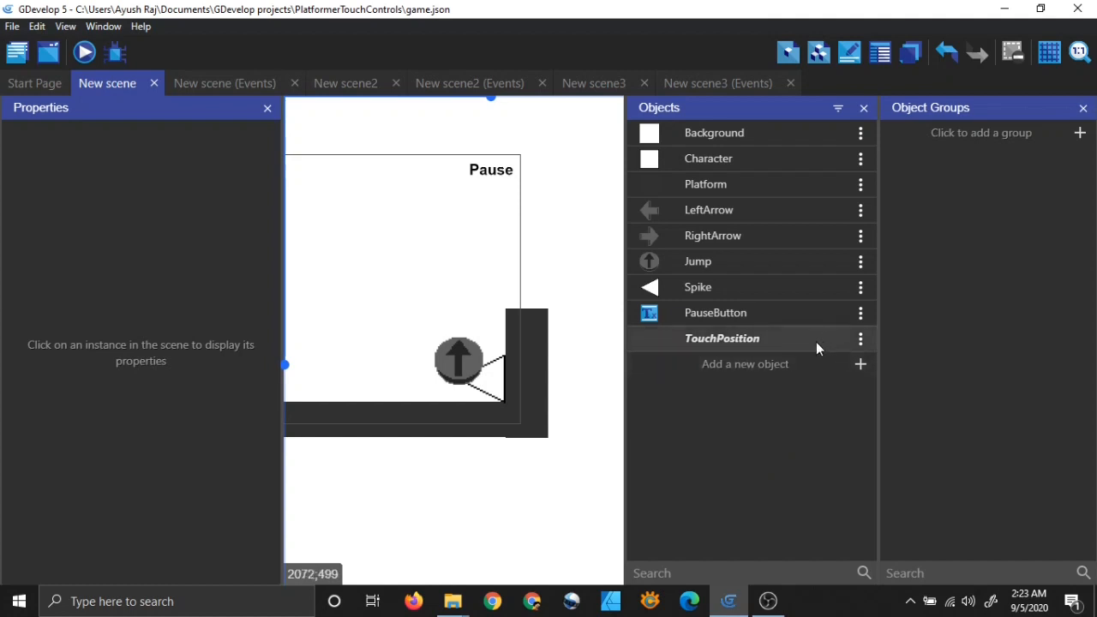
Step: Examine the TouchPosition object's variables, close them without changes and return to viewing the scene
click(860, 339)
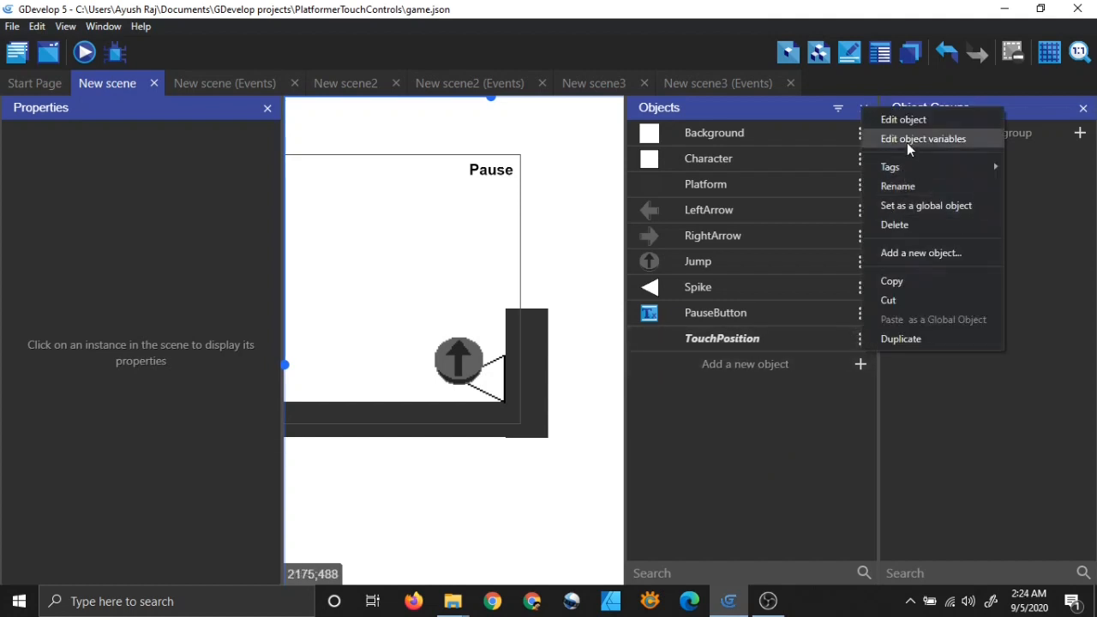
click(825, 390)
click(858, 338)
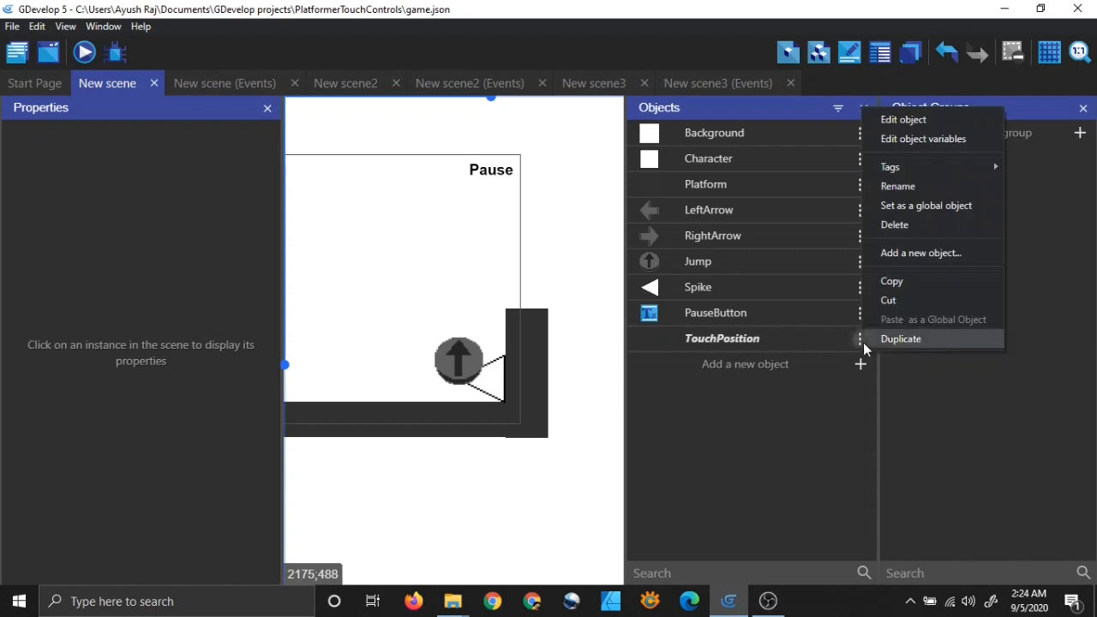
click(942, 142)
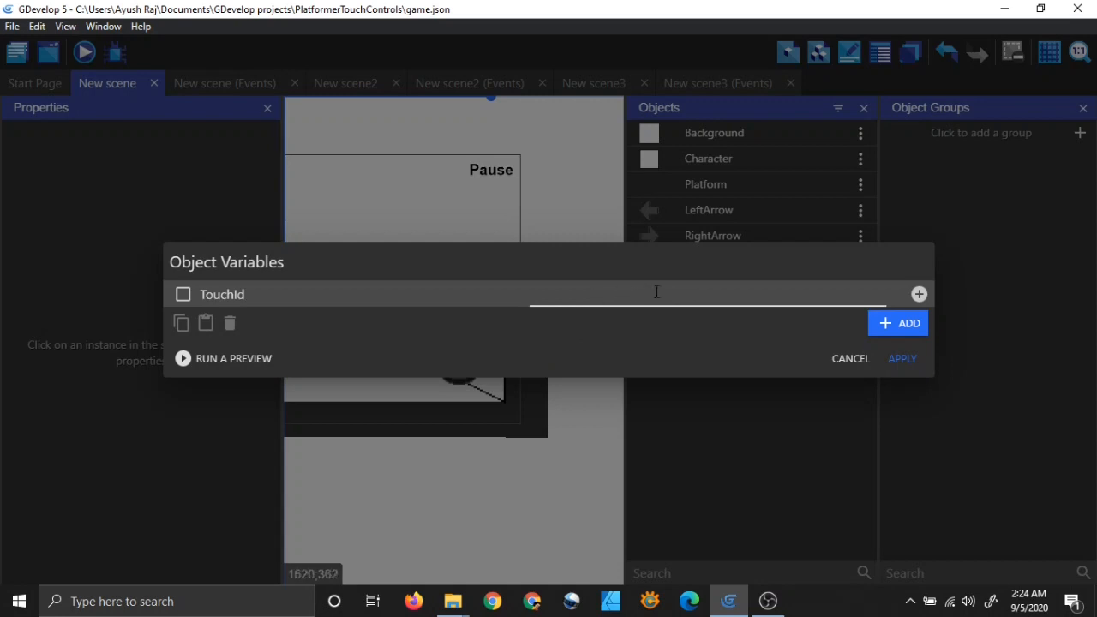
click(847, 359)
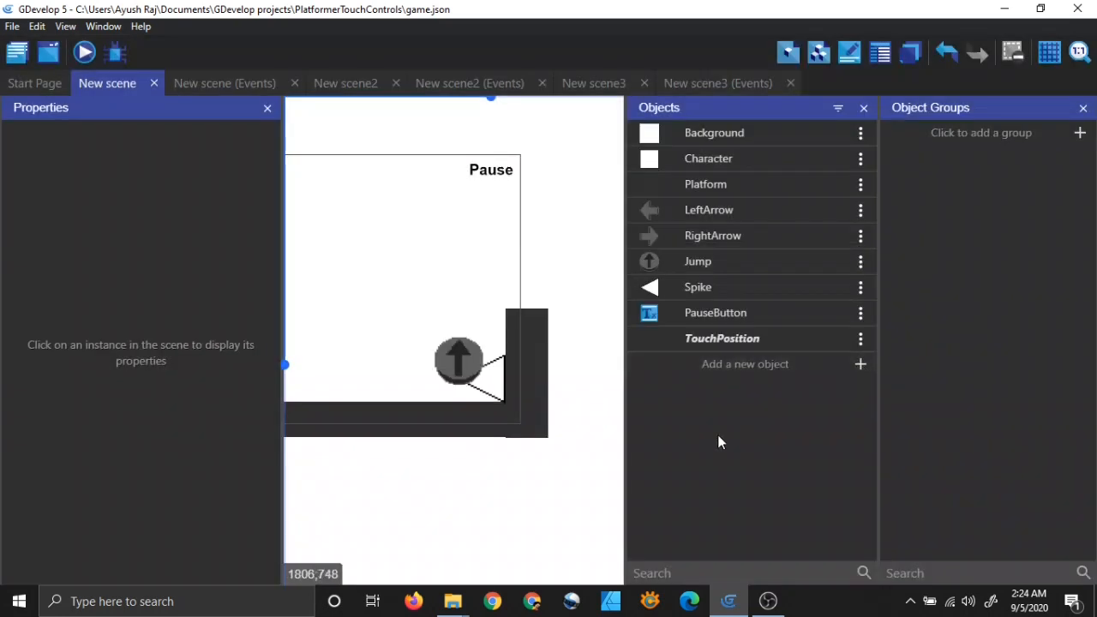
scroll(478, 336, down, 2)
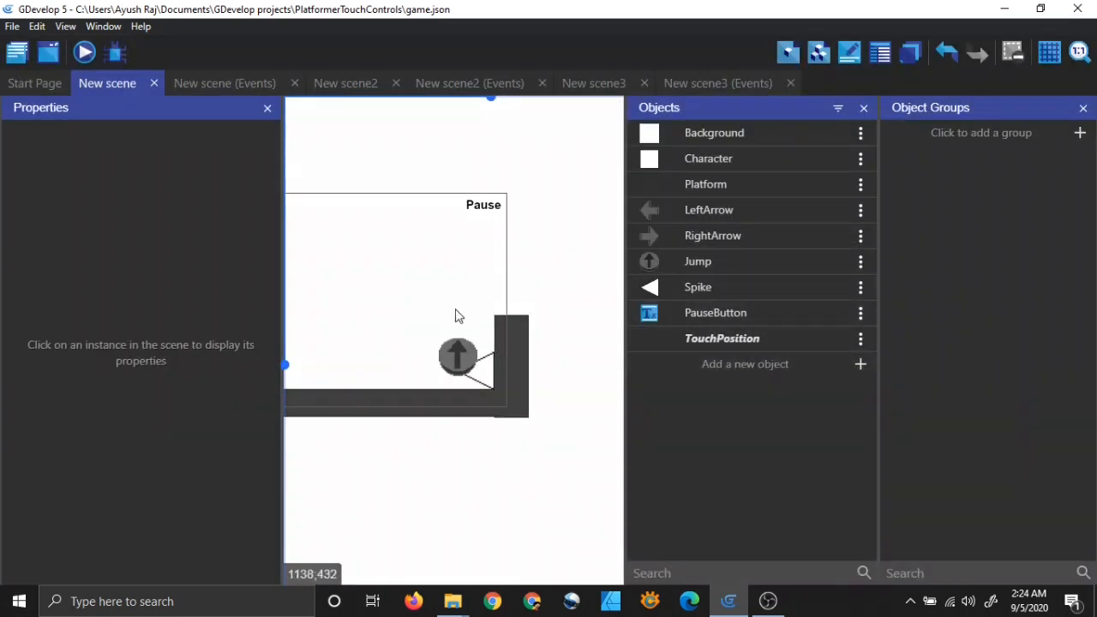
Step: View the whole New scene layout and save the project
middle_drag(398, 292, 483, 311)
scroll(439, 298, down, 1)
scroll(468, 303, down, 1)
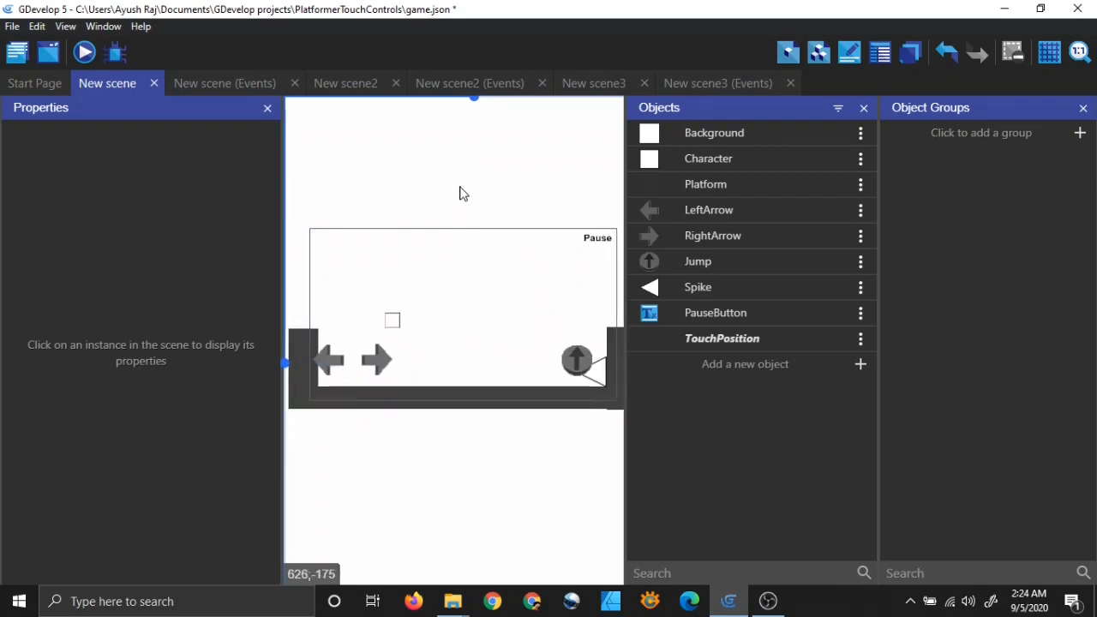
key(ctrl+s)
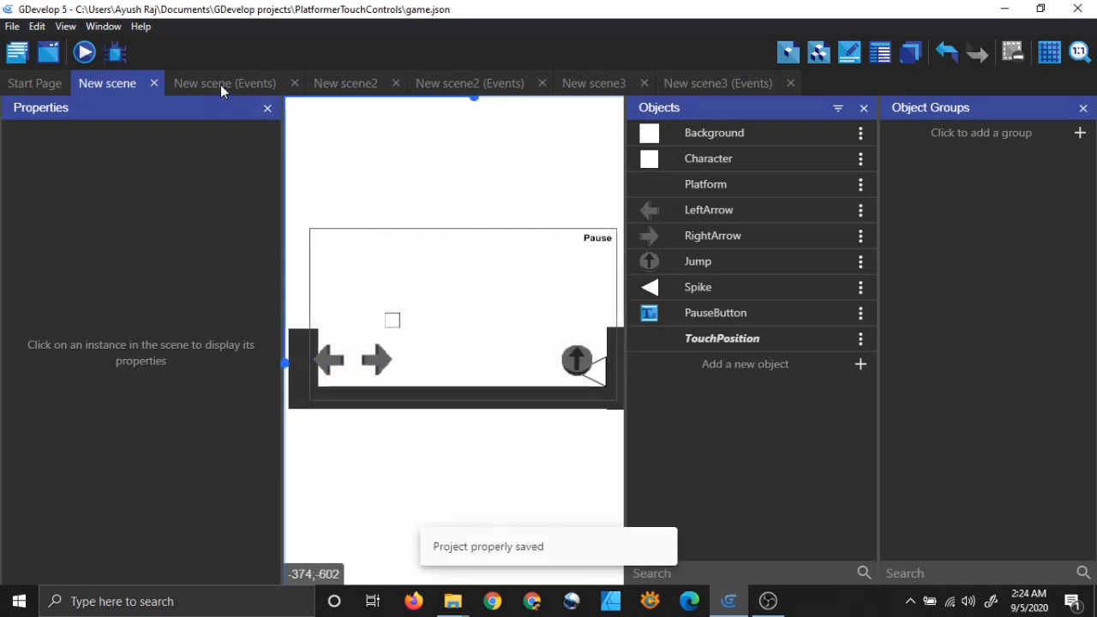
Step: Open the New scene events sheet and look over its touch control events
click(220, 84)
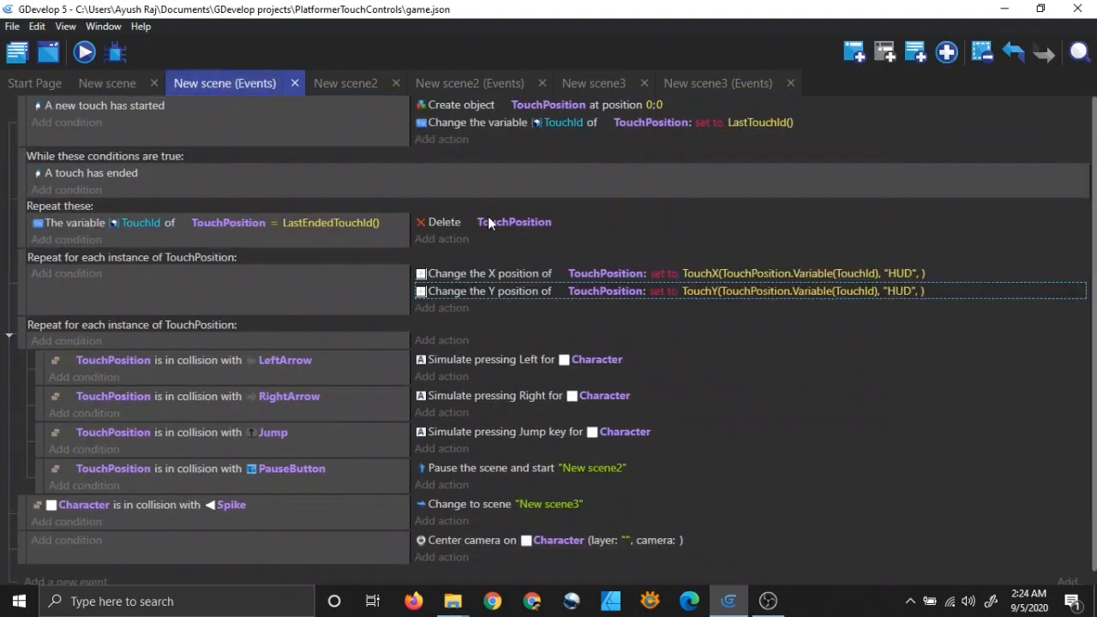
scroll(365, 346, down, 2)
scroll(374, 358, up, 2)
scroll(249, 446, down, 1)
scroll(351, 508, up, 1)
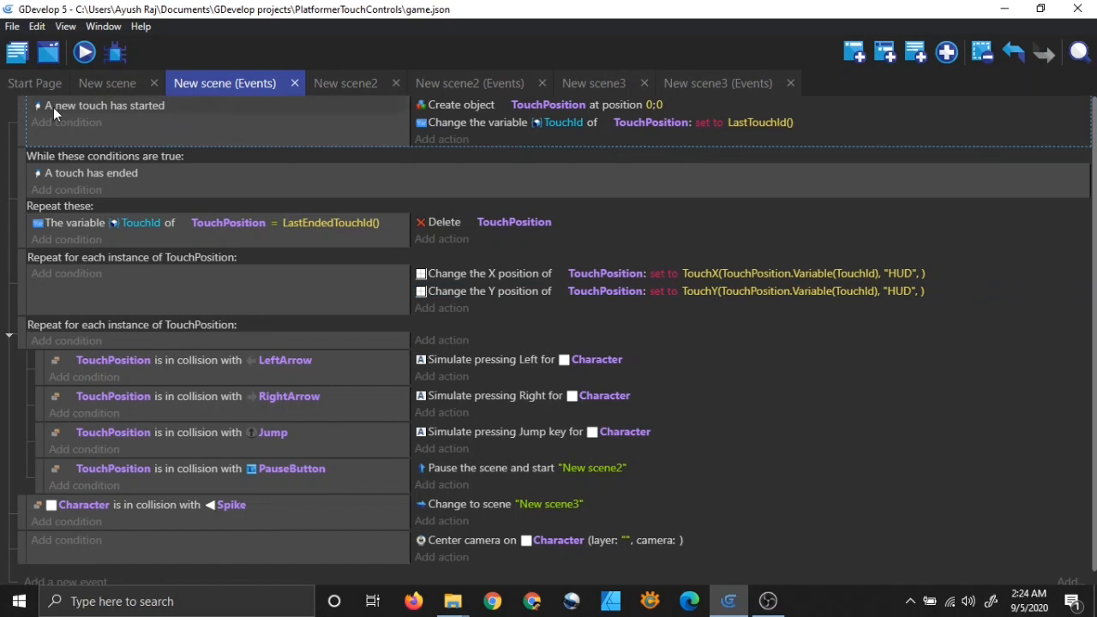
Step: Examine the "A new touch has started" condition and its place among the Multitouch conditions, and close it without changes
double_click(196, 107)
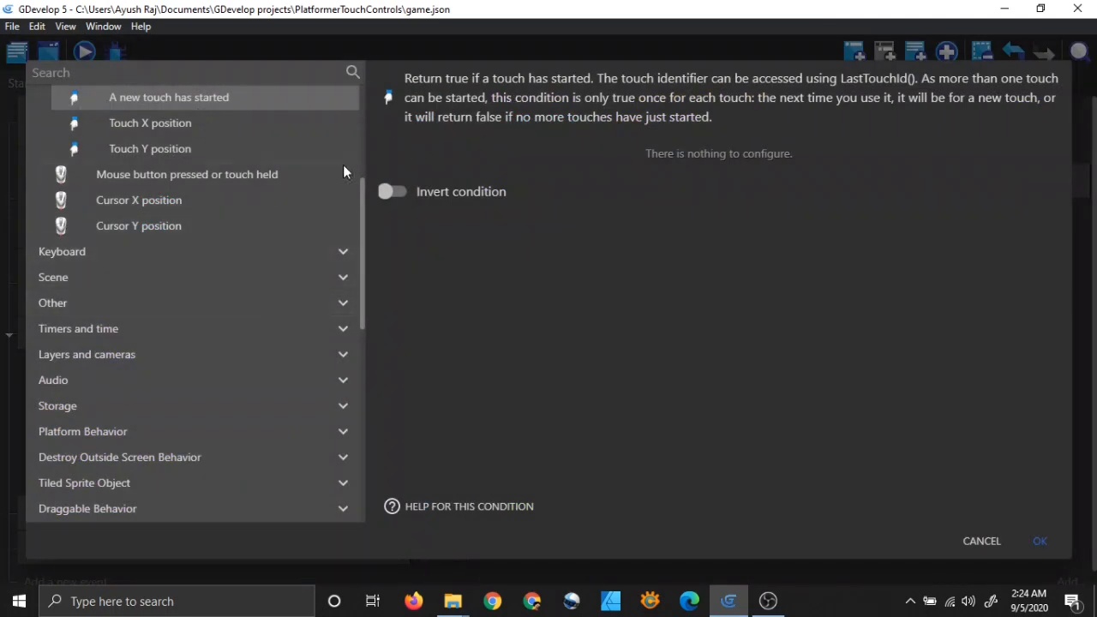
scroll(252, 276, up, 3)
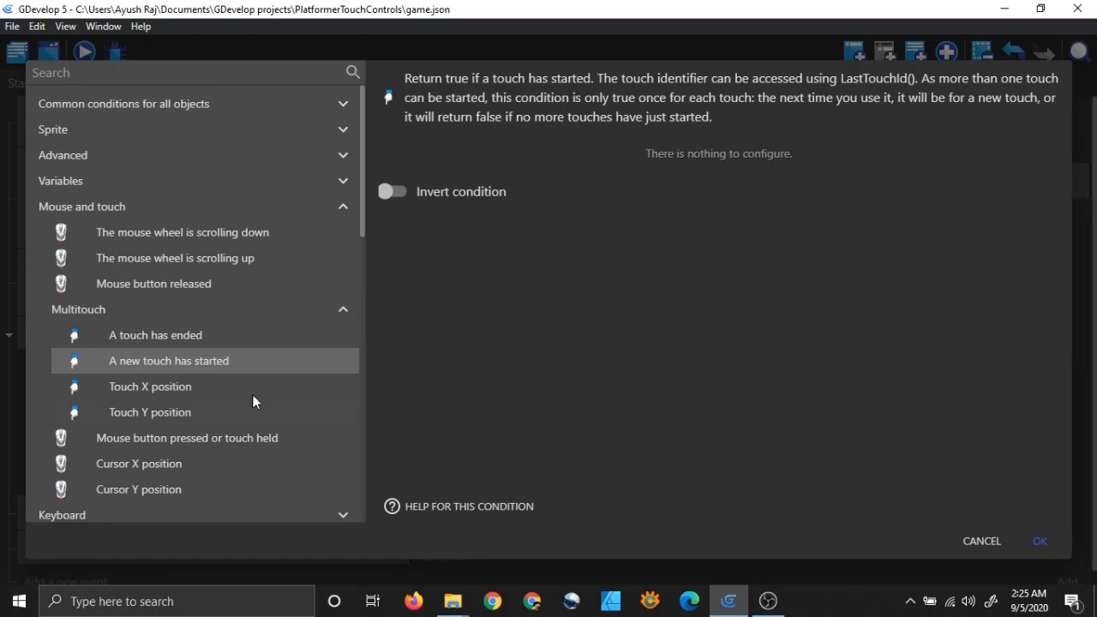
click(967, 537)
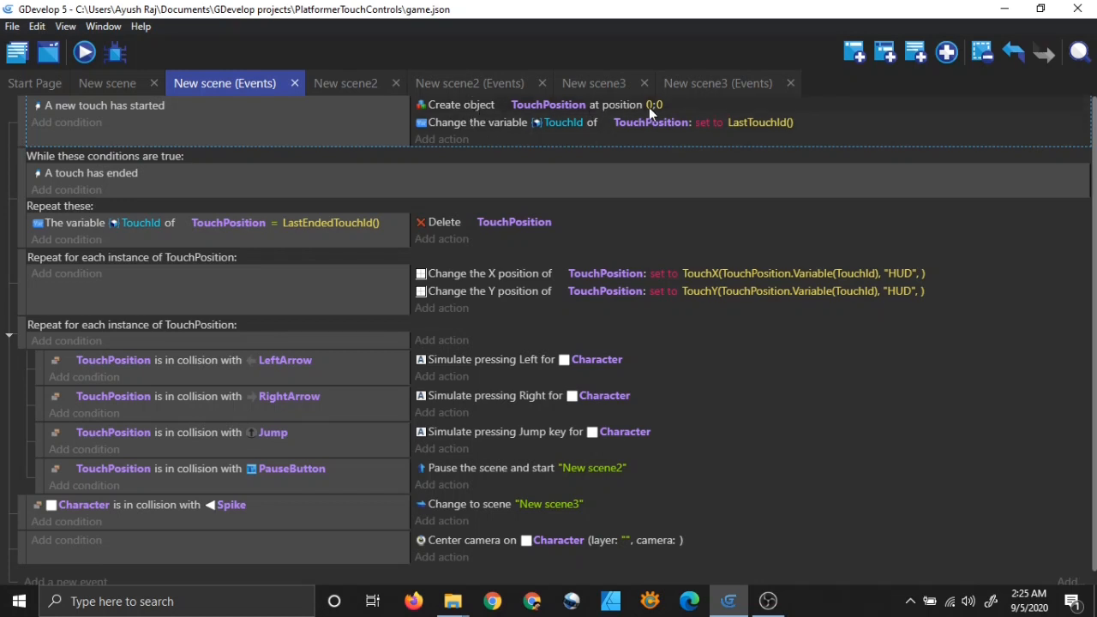
Step: Examine the Create object action for TouchPosition, including its position and layer, and close it without changes
double_click(466, 106)
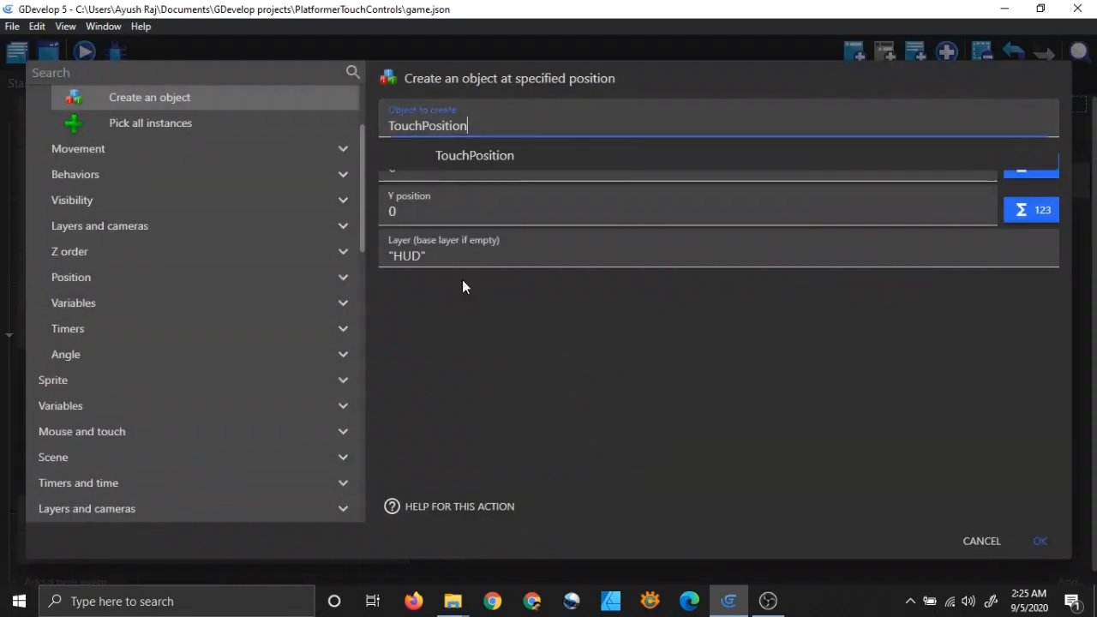
click(462, 287)
scroll(241, 293, up, 3)
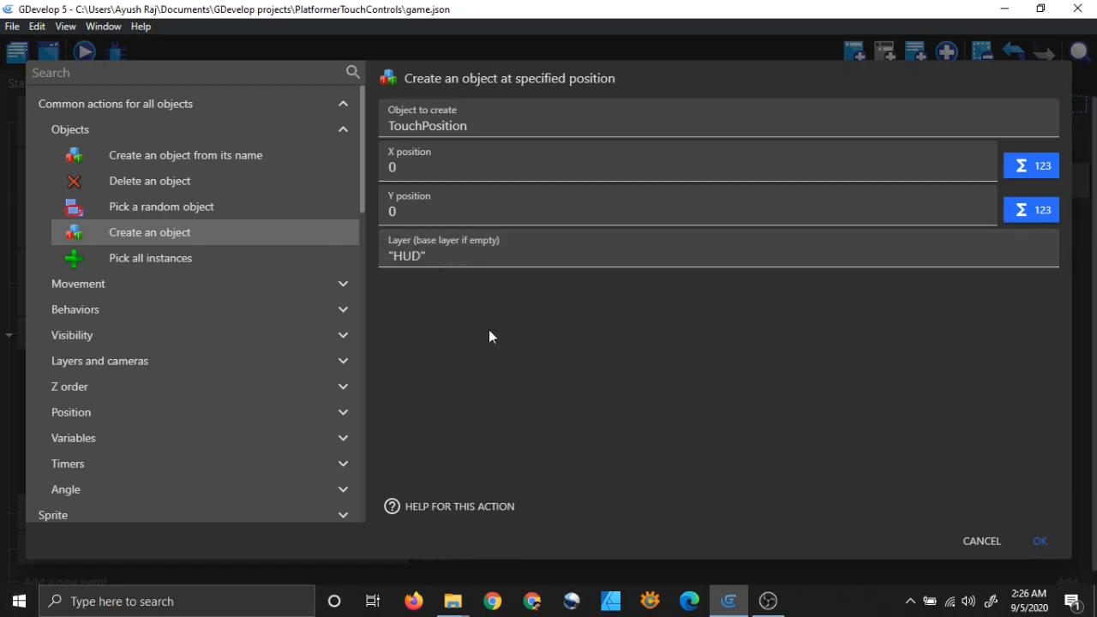
click(993, 541)
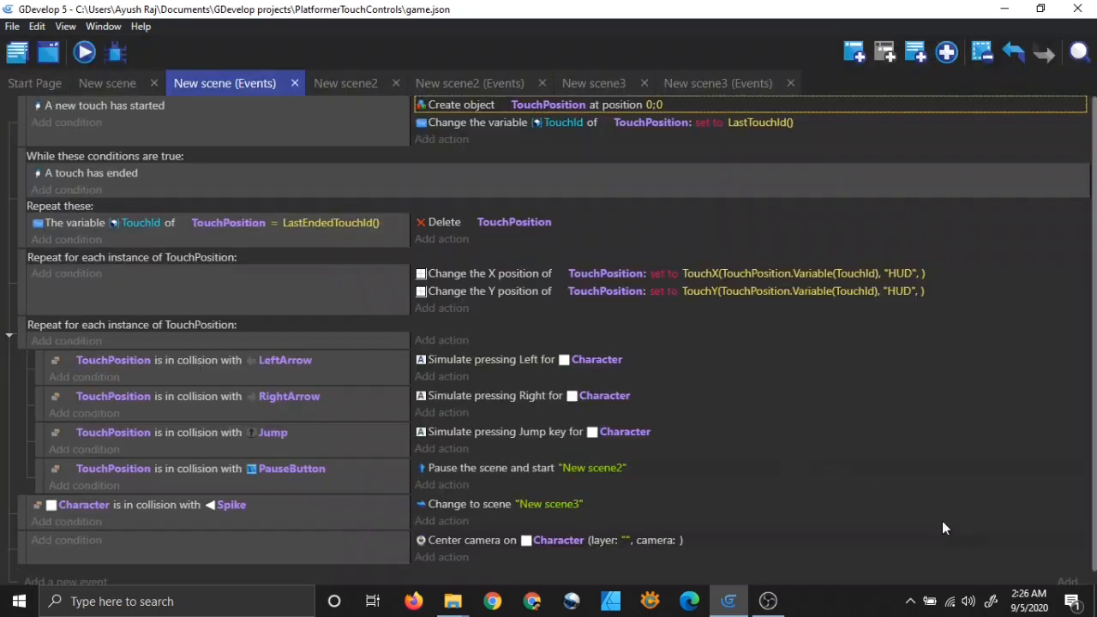
Step: Open the action that changes the TouchId variable of TouchPosition and find its type among the object variable actions
double_click(460, 121)
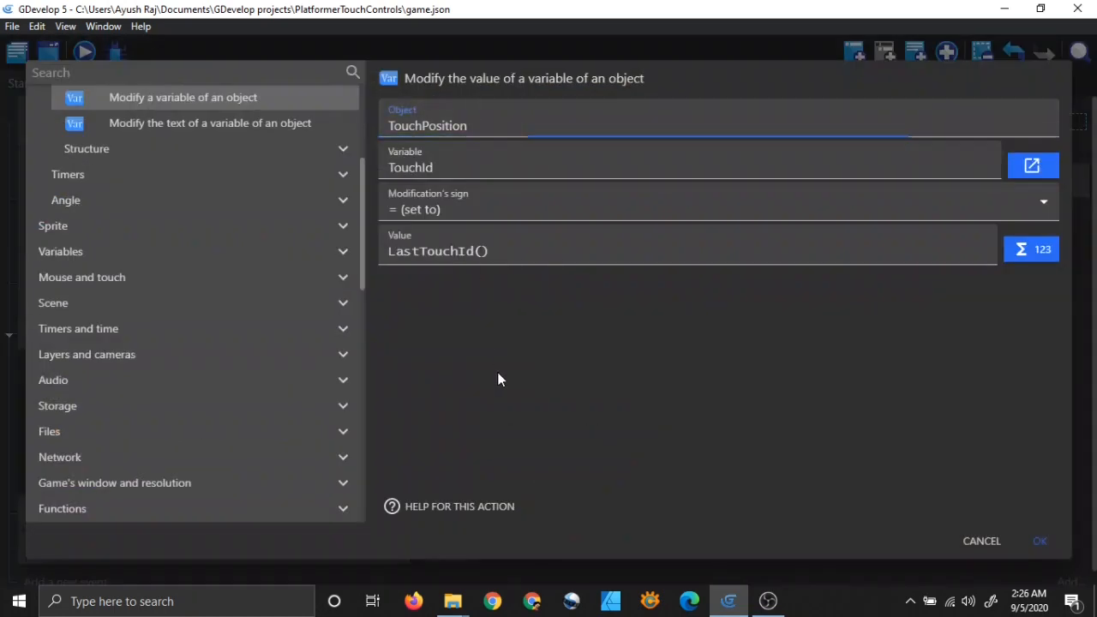
scroll(176, 257, up, 1)
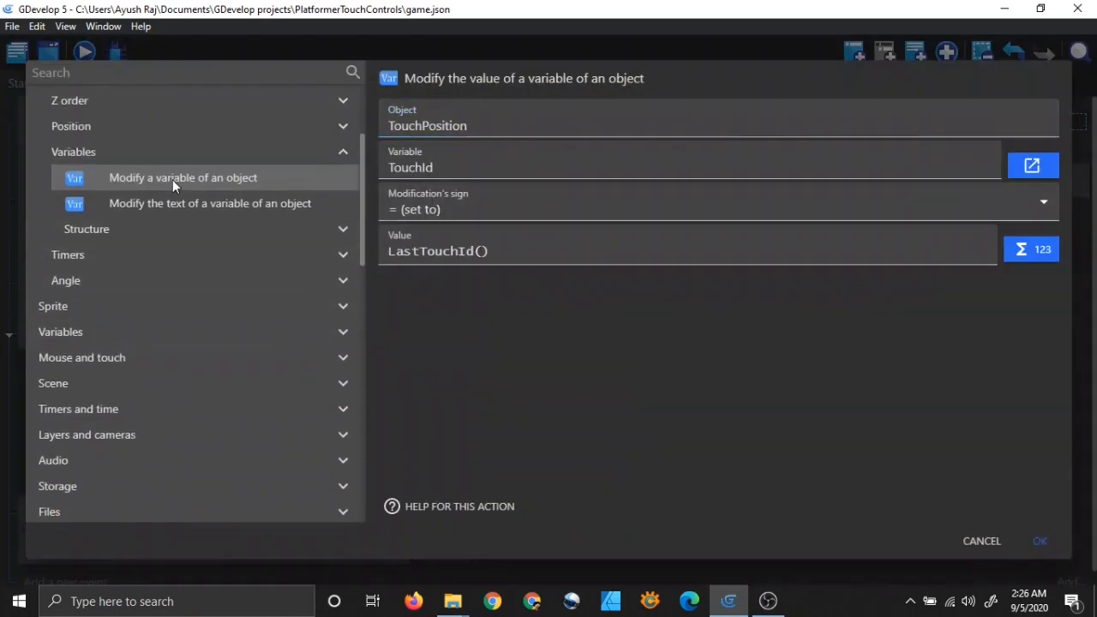
scroll(206, 340, up, 2)
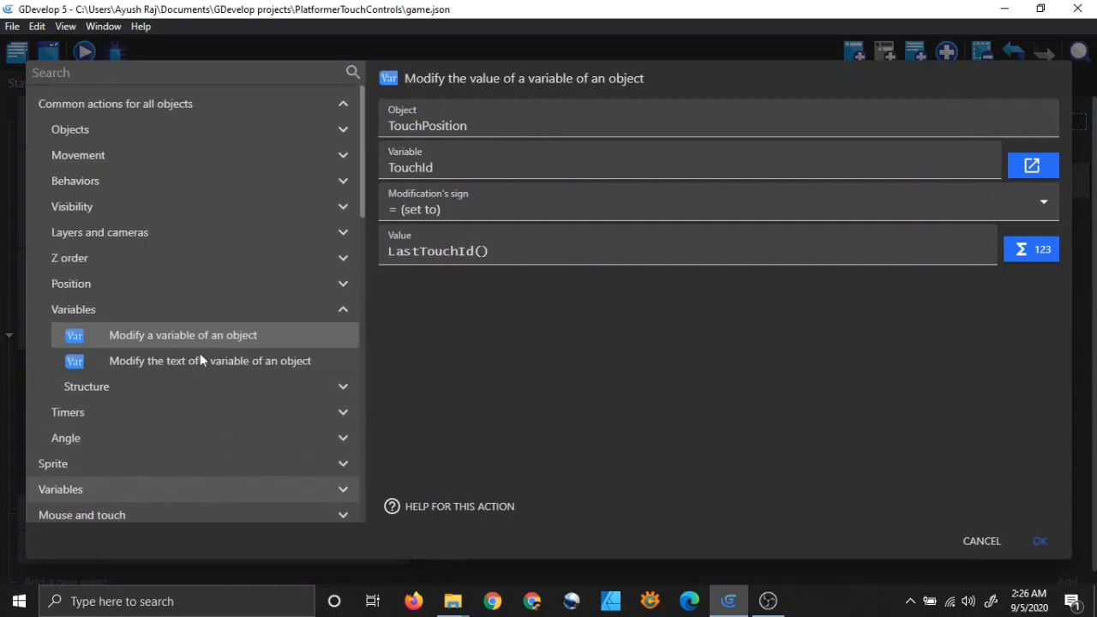
scroll(212, 340, down, 4)
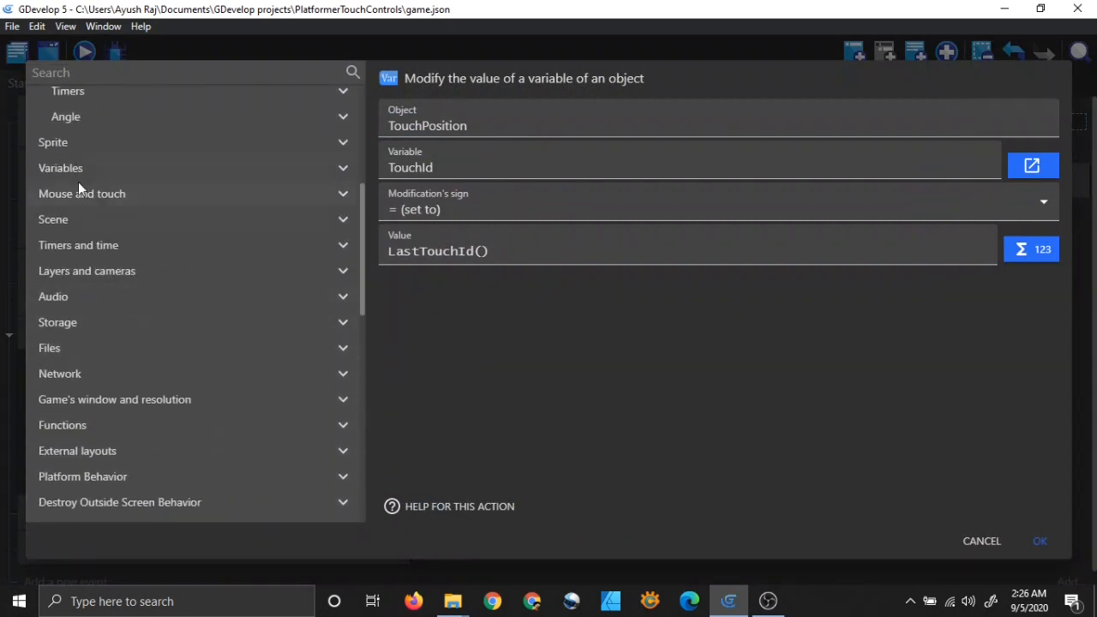
scroll(278, 342, up, 4)
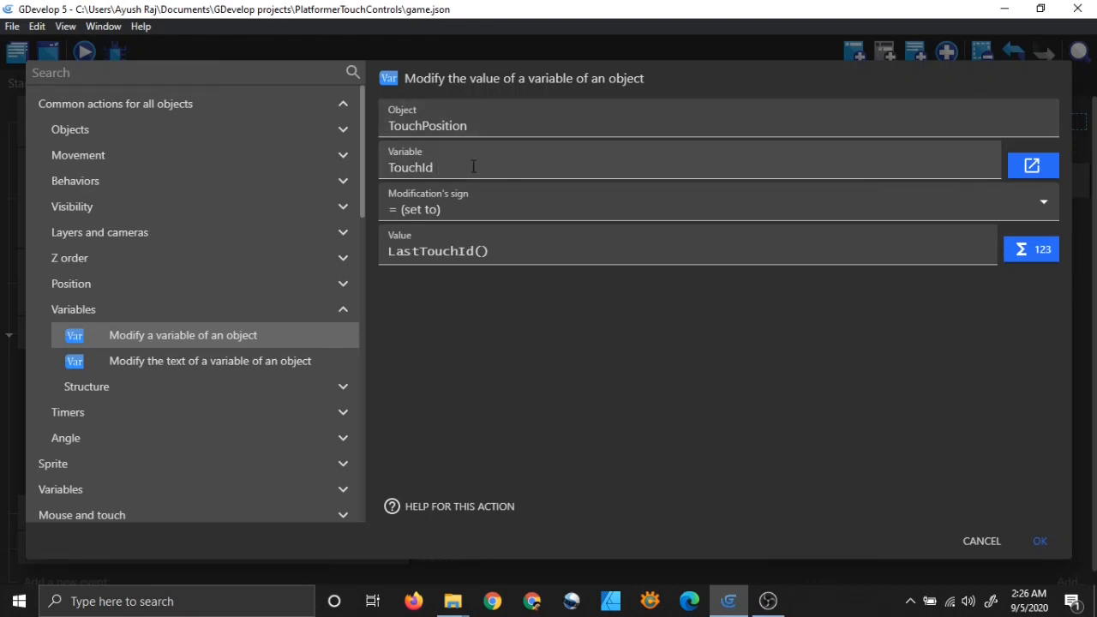
Step: Change the object in the variable action to Background
click(498, 125)
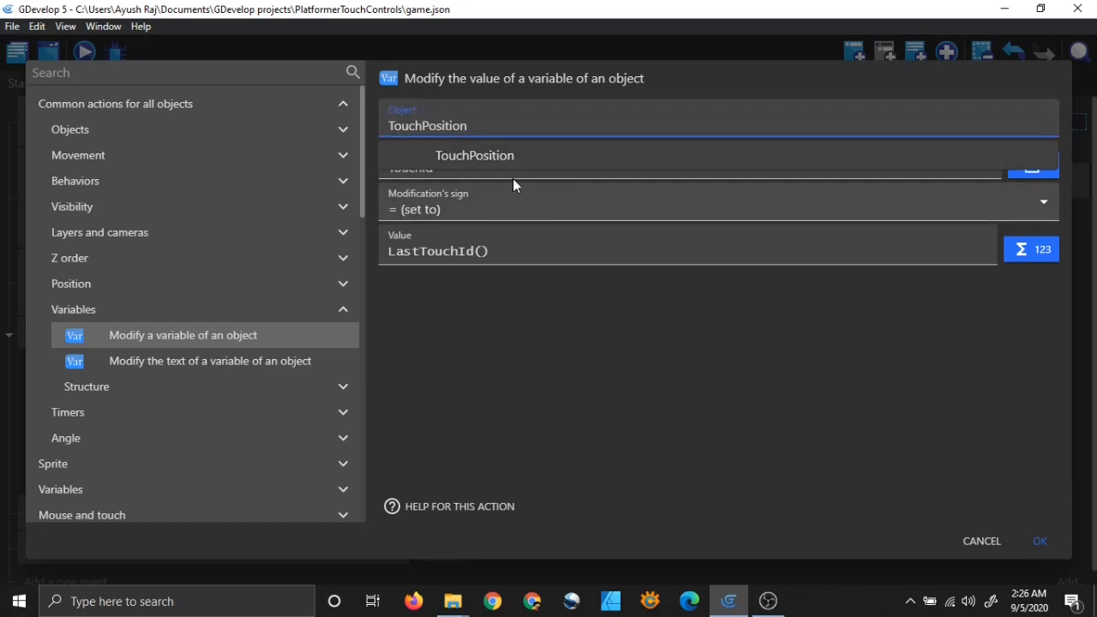
key(BackSpace)
key(BackSpace)
key(BackSpace)
key(BackSpace)
key(BackSpace)
key(BackSpace)
key(BackSpace)
key(BackSpace)
key(BackSpace)
key(BackSpace)
key(BackSpace)
key(BackSpace)
key(BackSpace)
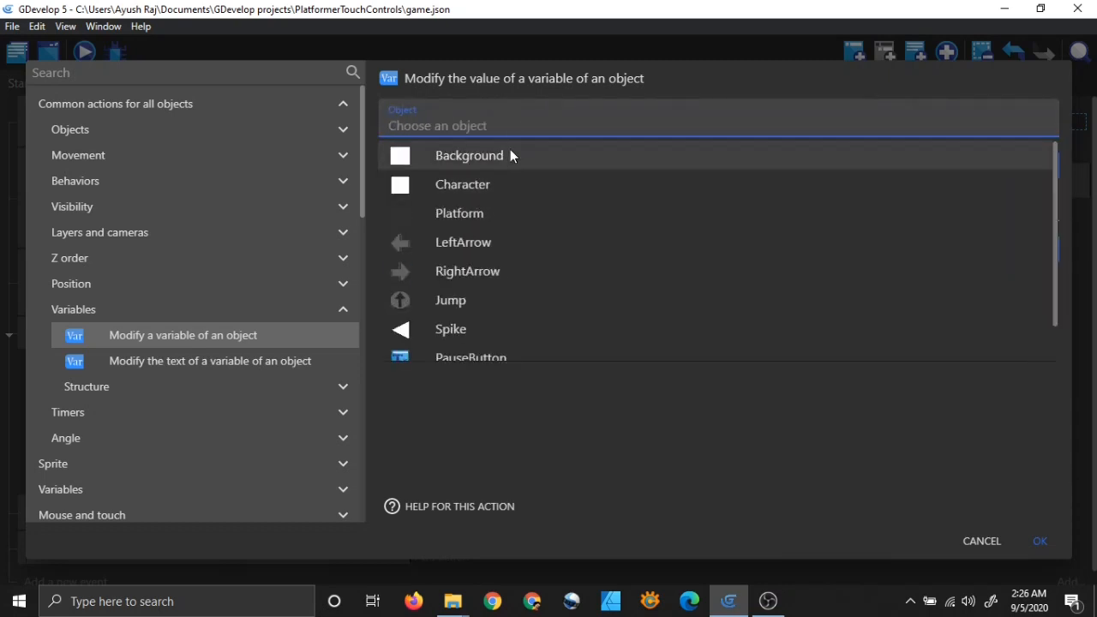
click(480, 155)
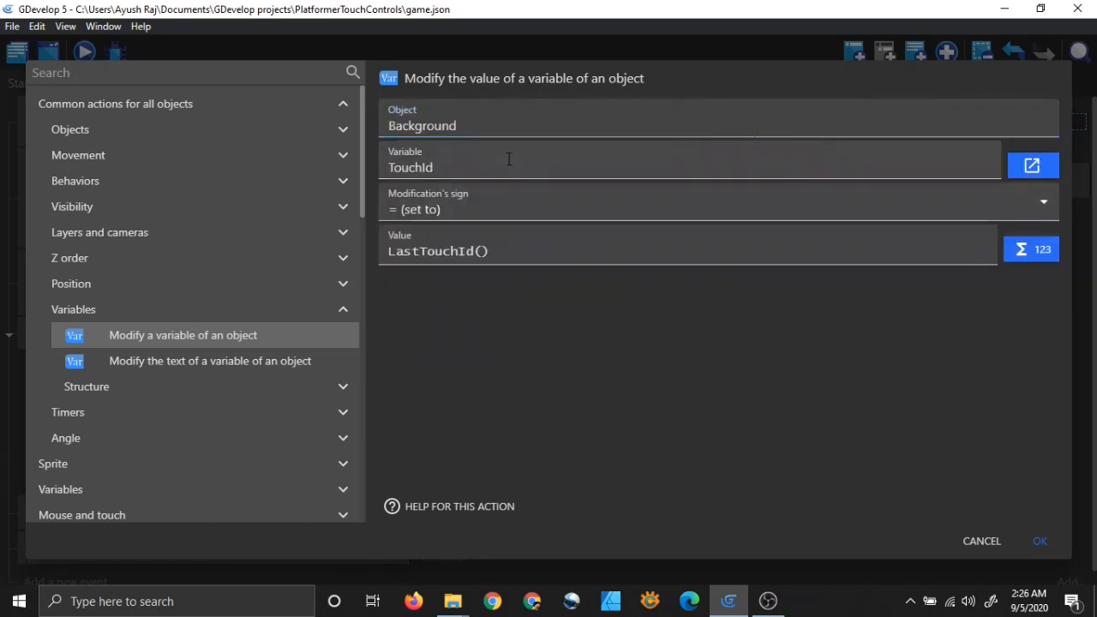
Step: Clear the variable name in the variable action
key(BackSpace)
key(BackSpace)
key(BackSpace)
key(BackSpace)
key(BackSpace)
key(BackSpace)
click(556, 348)
click(564, 164)
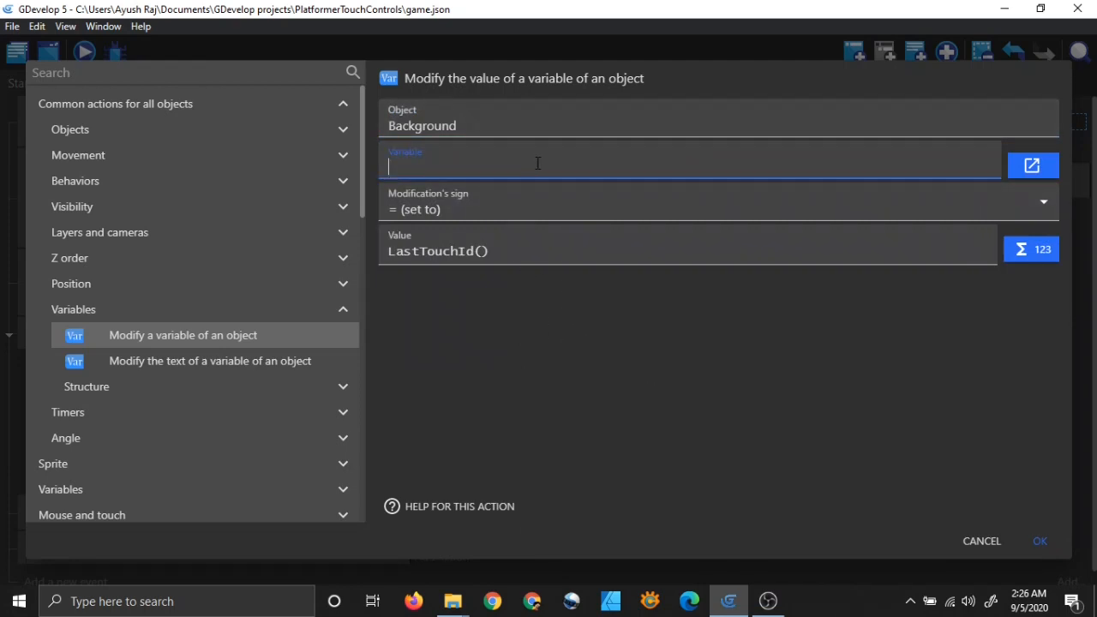
click(580, 316)
Step: Set the action's object to TouchPosition and its variable to TouchId
click(524, 129)
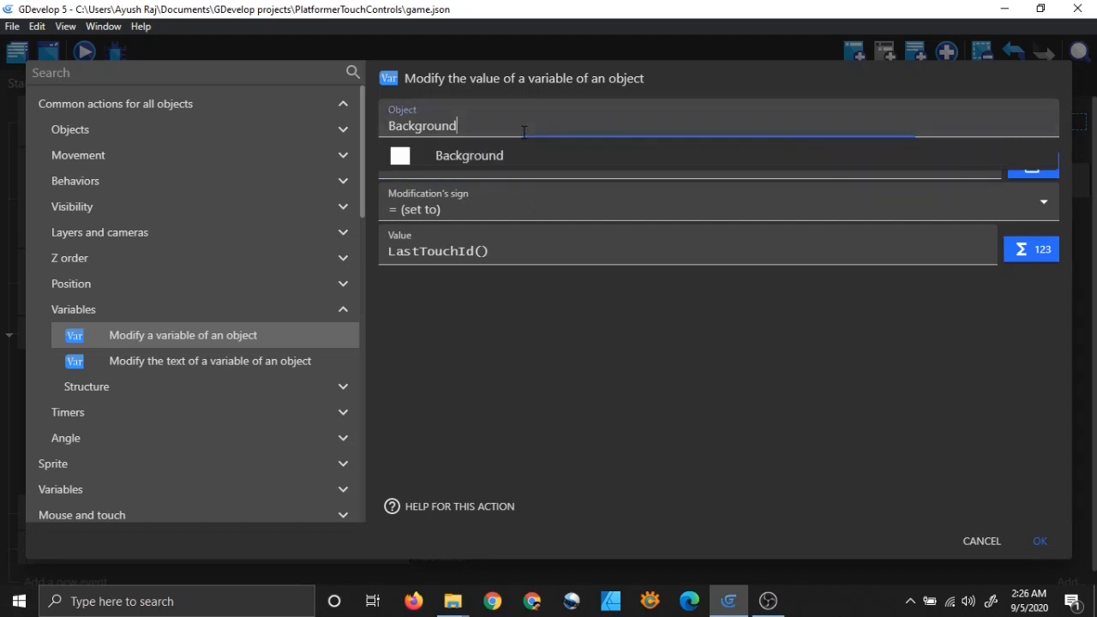
key(BackSpace)
key(BackSpace)
key(BackSpace)
key(BackSpace)
key(BackSpace)
key(BackSpace)
key(BackSpace)
key(BackSpace)
key(BackSpace)
key(BackSpace)
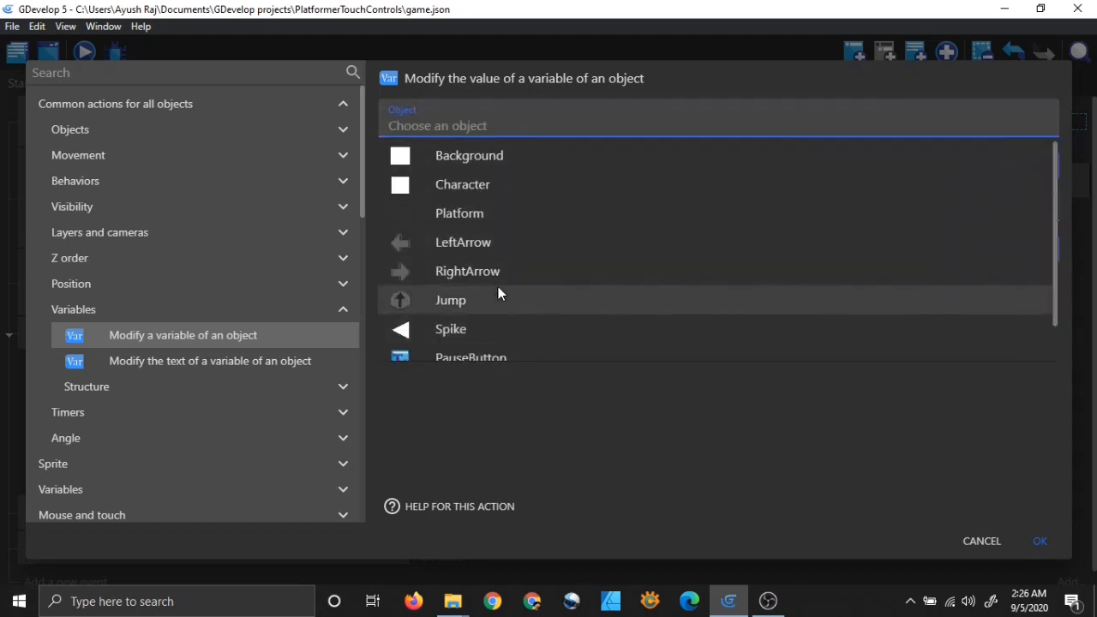
scroll(497, 291, down, 1)
click(499, 346)
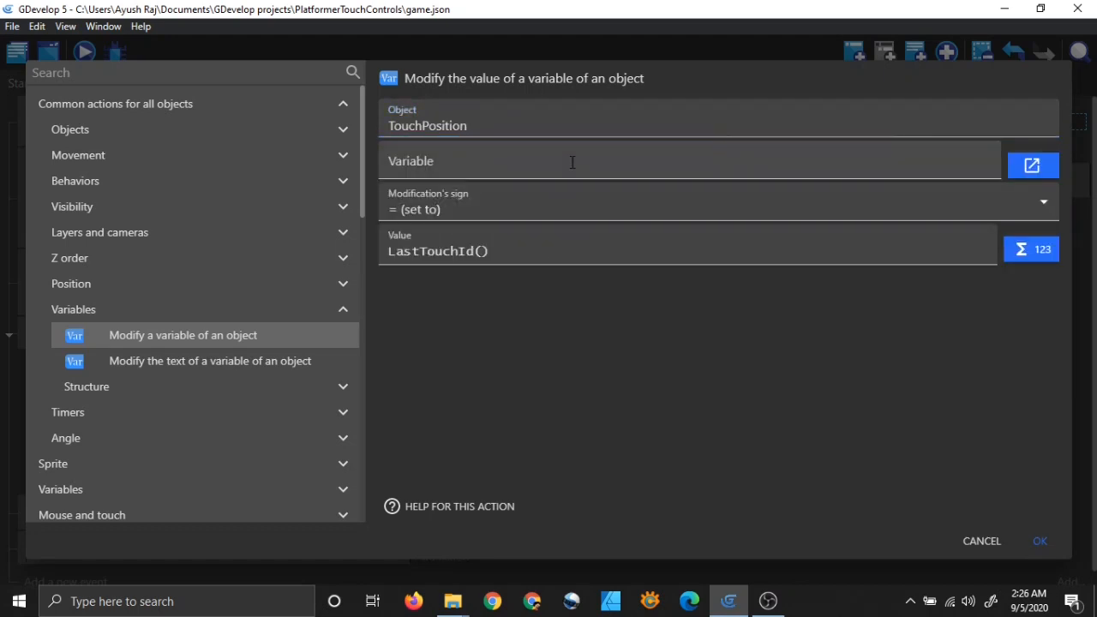
click(542, 165)
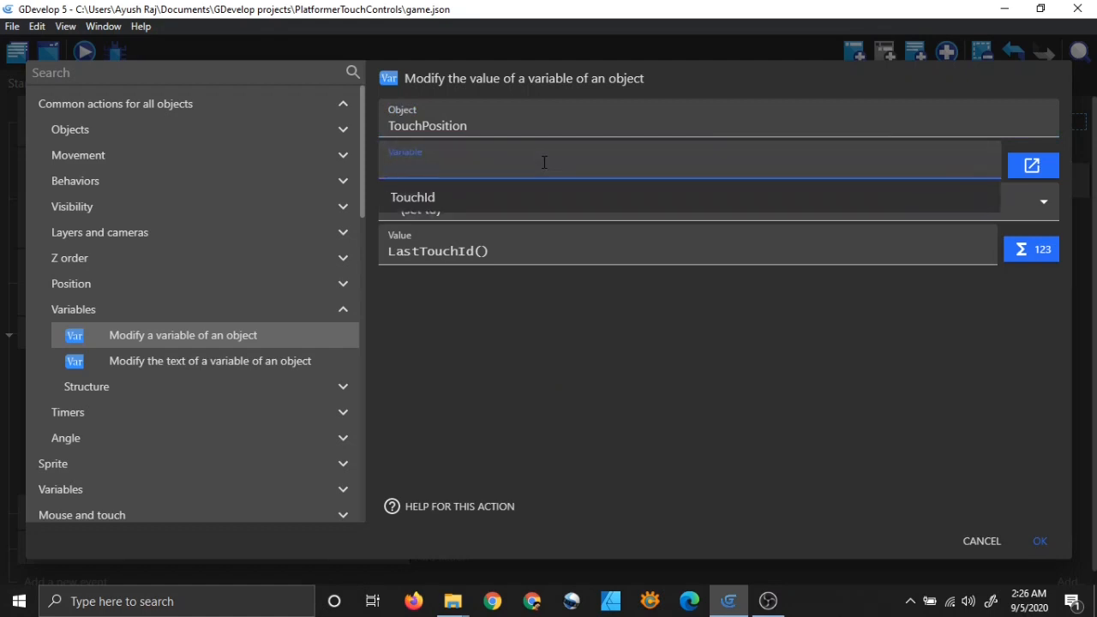
click(448, 196)
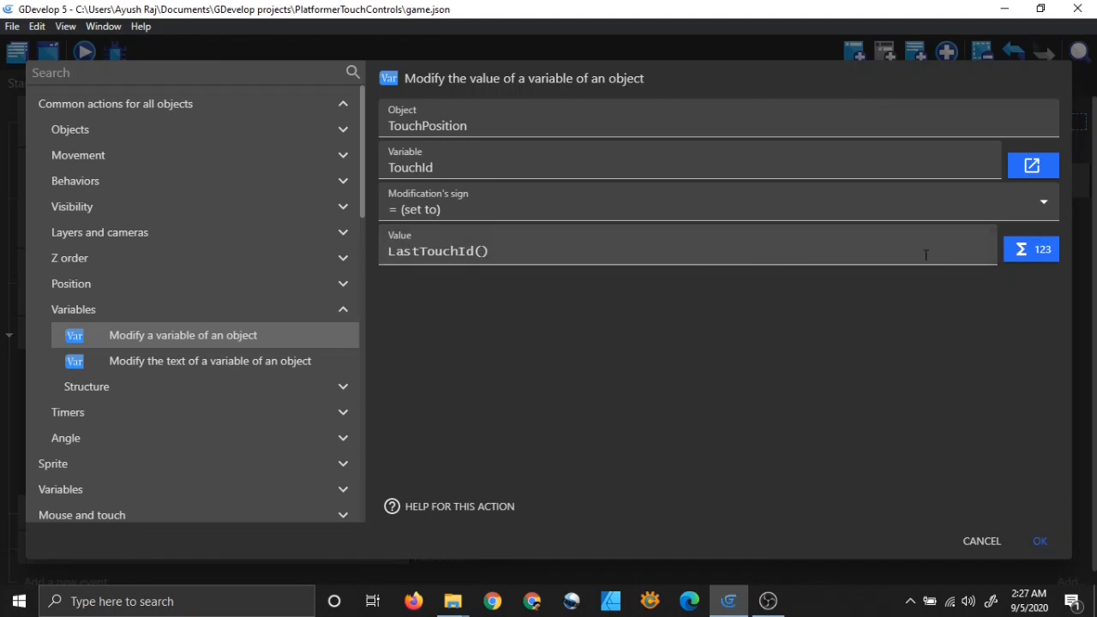
Step: Insert the Multitouch expression "Identifier of the last touch" into the action's value
click(1021, 251)
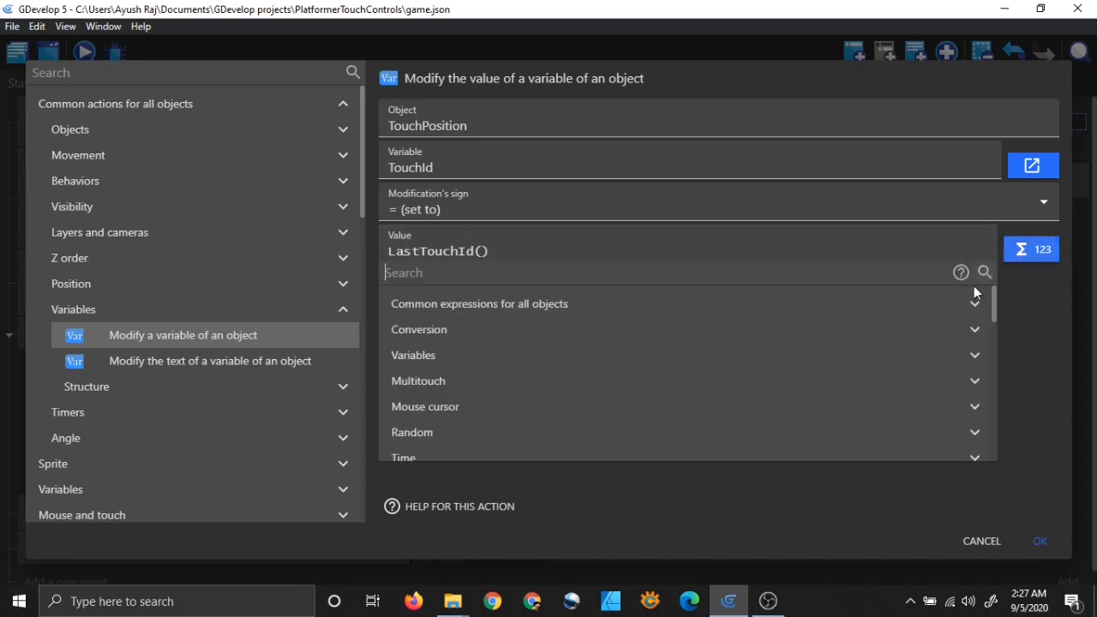
scroll(562, 335, down, 1)
click(486, 304)
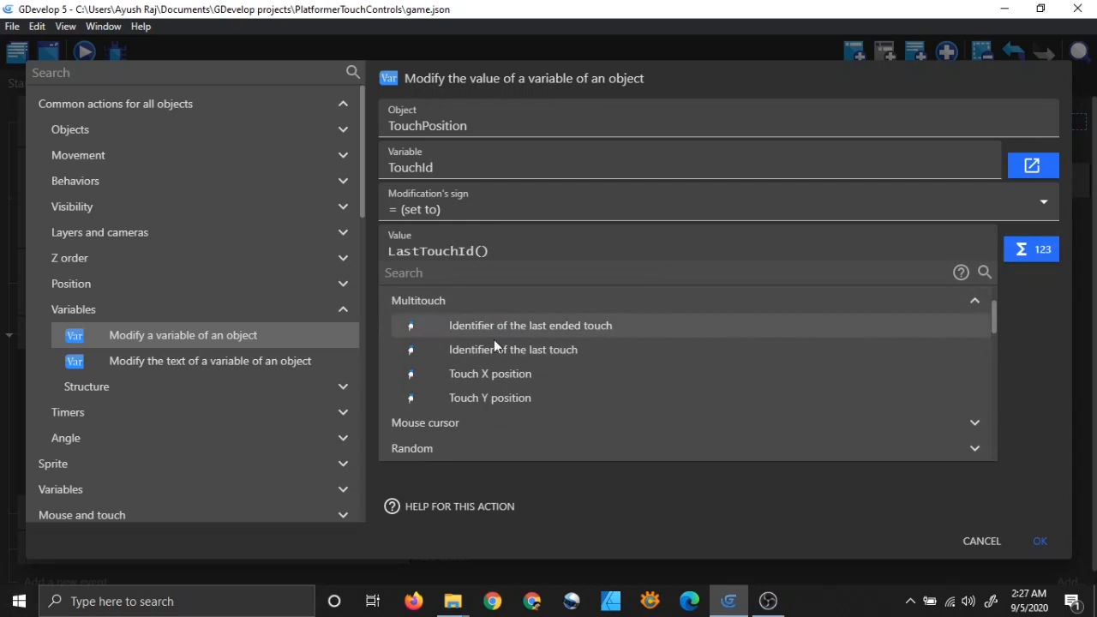
click(532, 357)
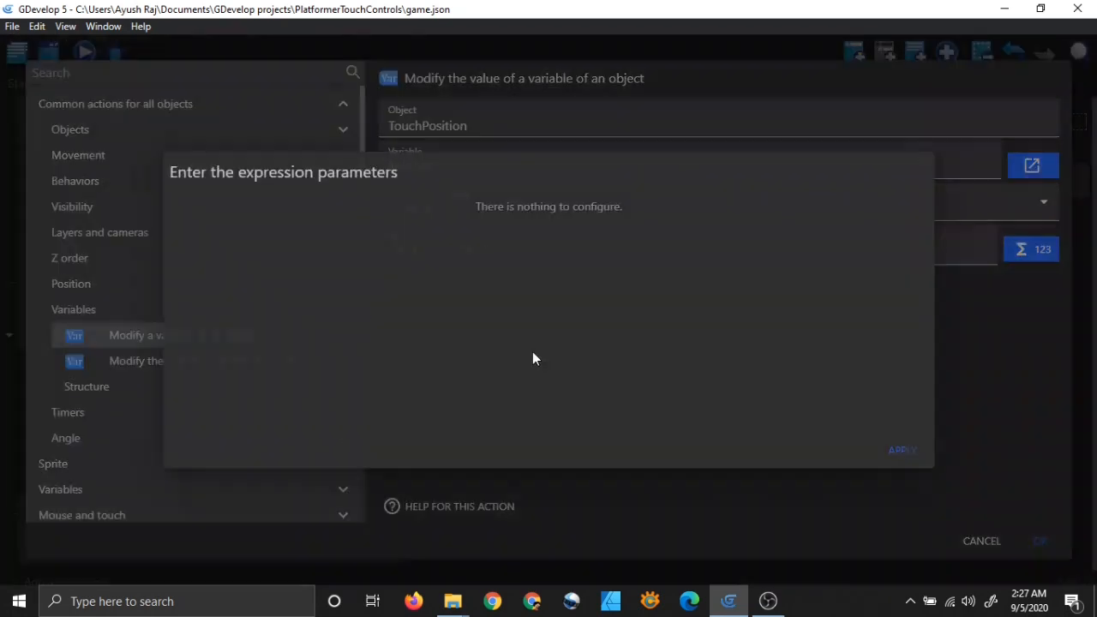
click(900, 450)
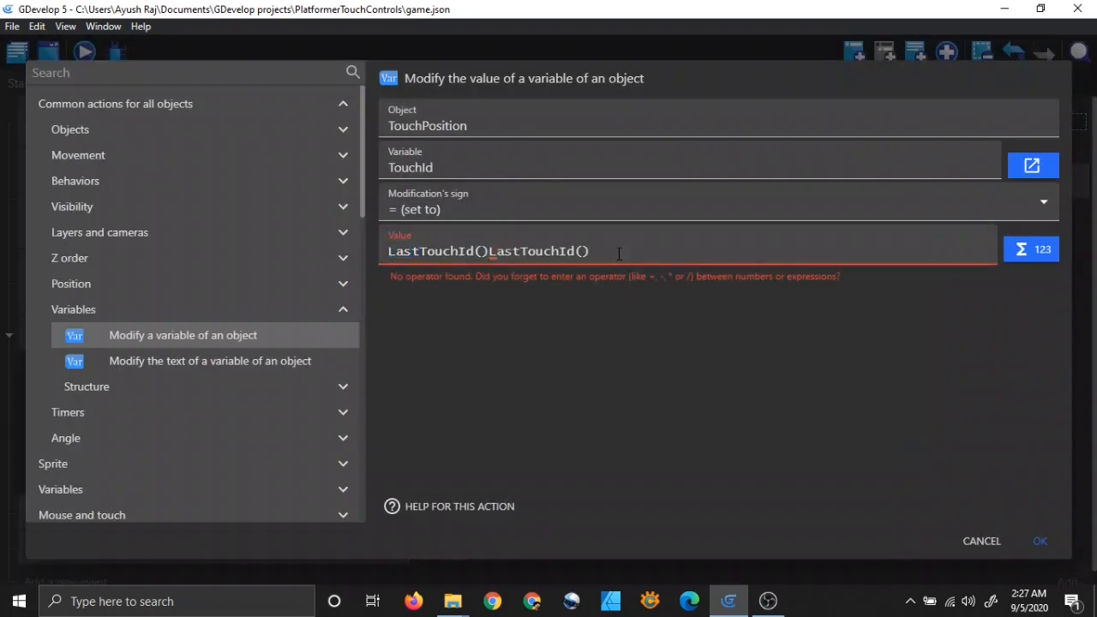
Step: Remove the duplicate expression so the action's value is a single LastTouchId(), and confirm the action
key(BackSpace)
key(BackSpace)
key(BackSpace)
key(BackSpace)
key(BackSpace)
key(BackSpace)
key(BackSpace)
key(BackSpace)
key(BackSpace)
key(BackSpace)
key(BackSpace)
key(BackSpace)
key(BackSpace)
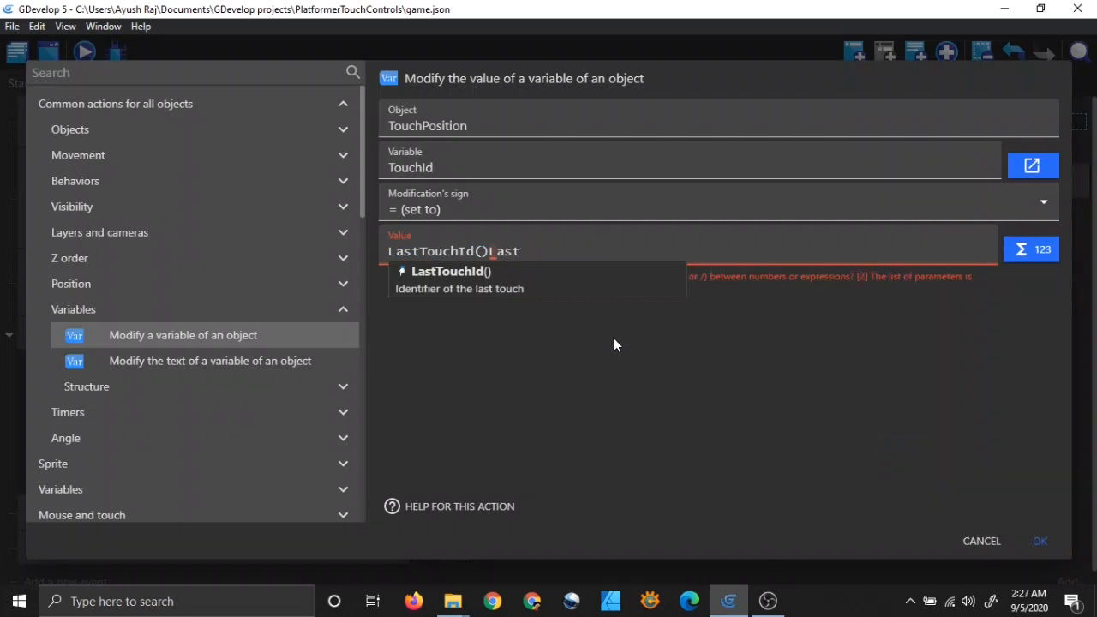
click(572, 366)
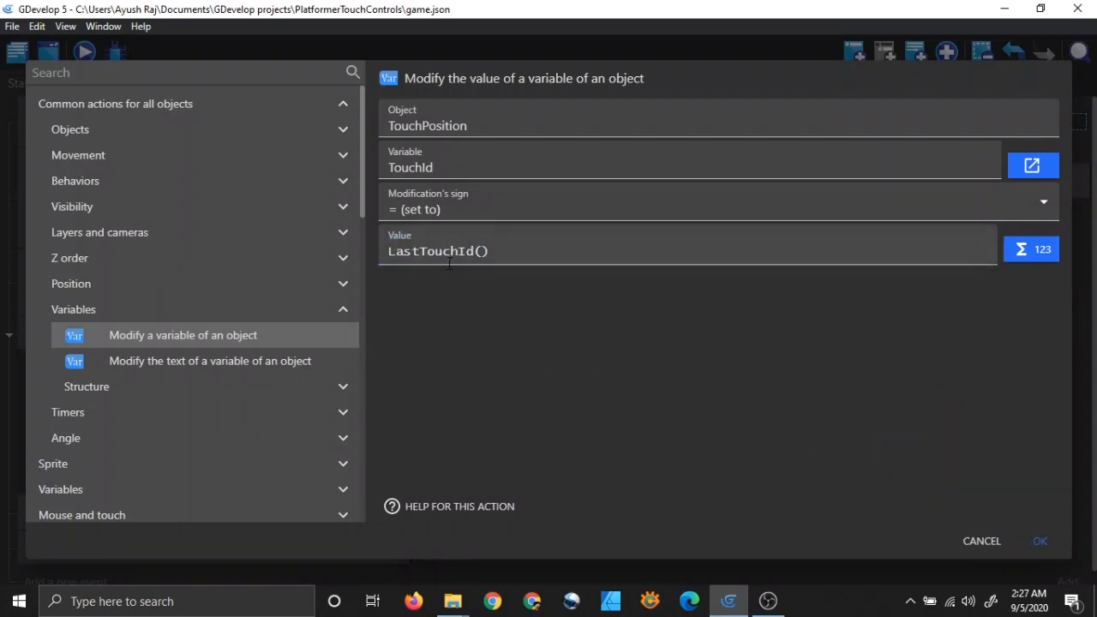
click(1039, 541)
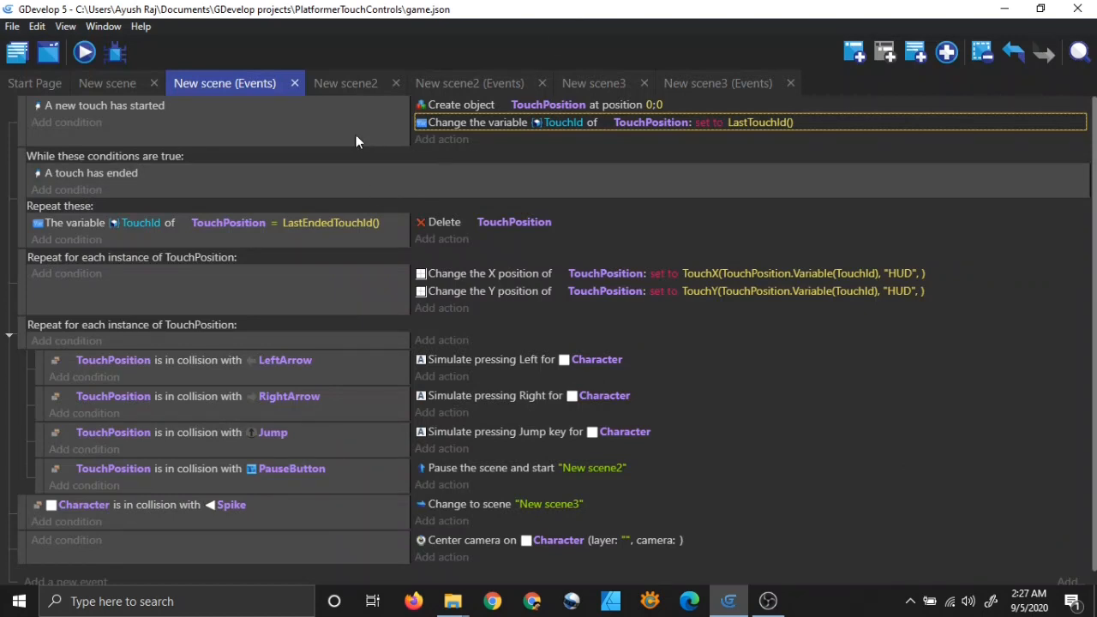
Step: Select the event with the "A touch has ended" condition and show the While type among the event types that can be added
click(296, 132)
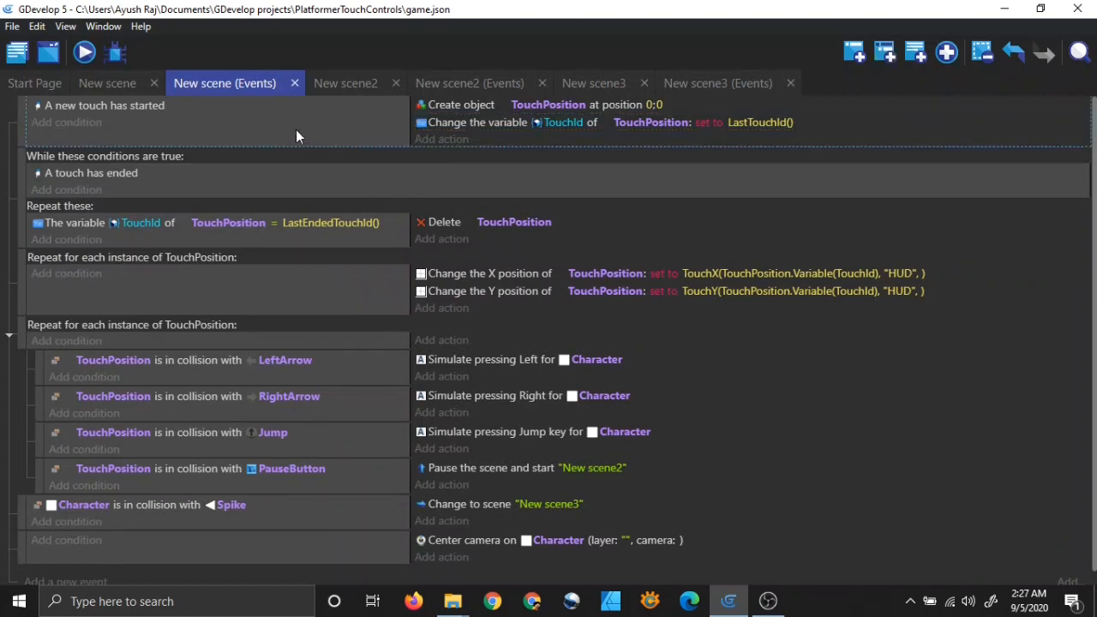
click(415, 195)
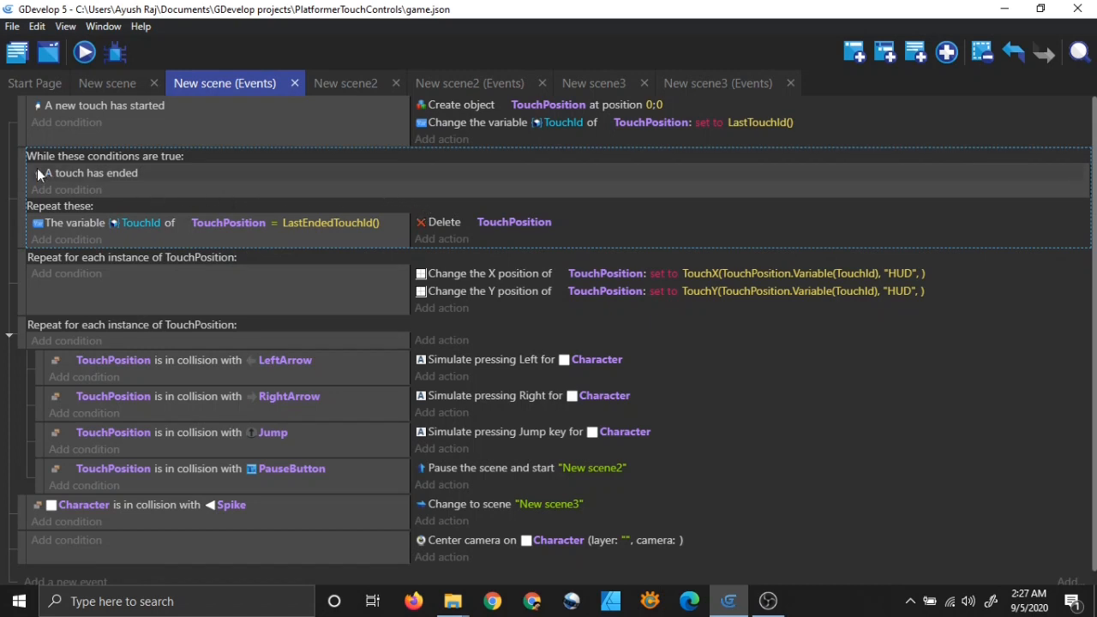
click(947, 53)
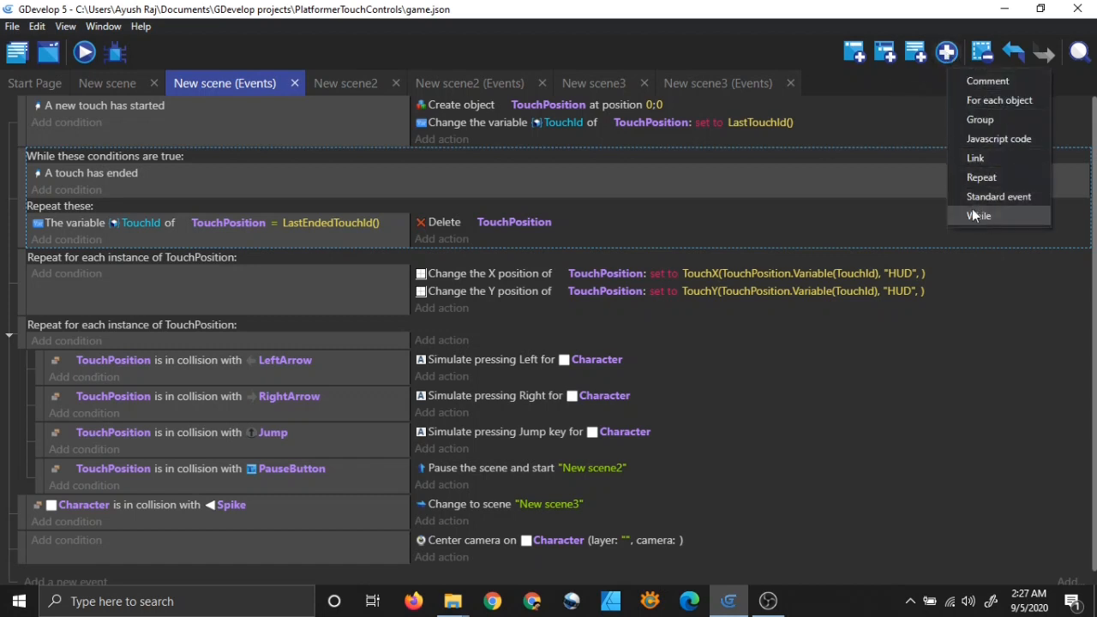
click(986, 215)
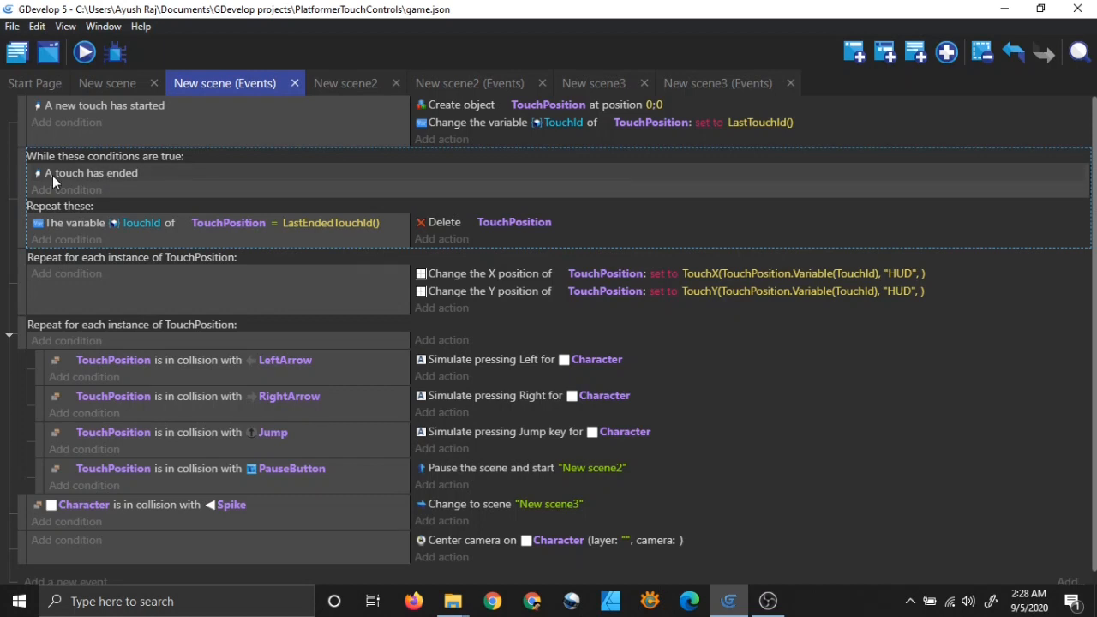
Step: Review the description of the "A touch has ended" condition in the While event and leave it unchanged
double_click(162, 175)
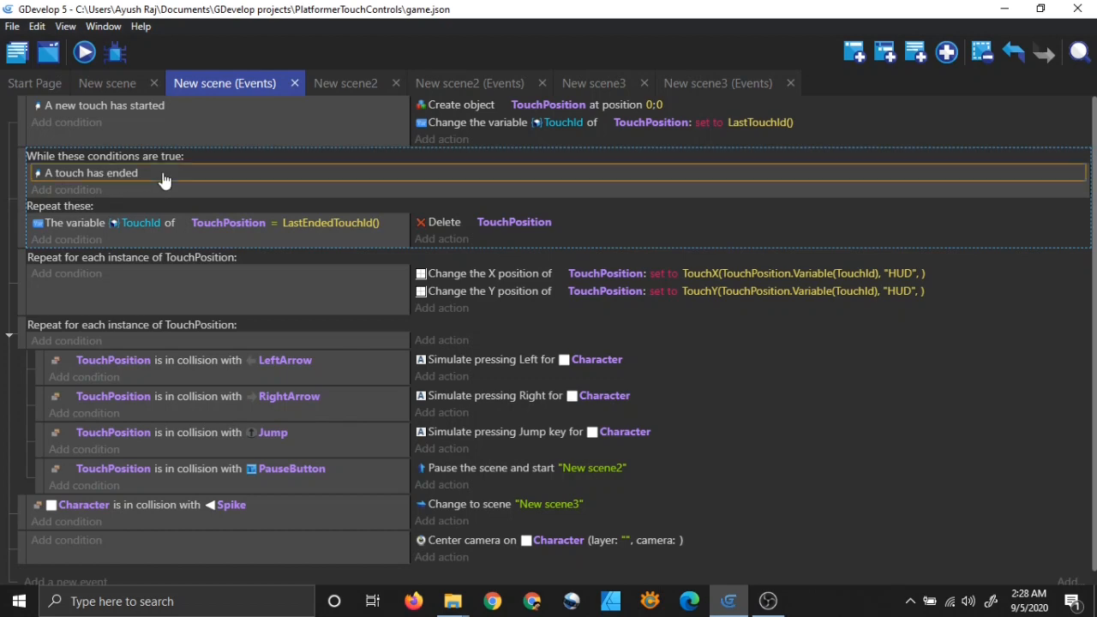
scroll(225, 278, up, 3)
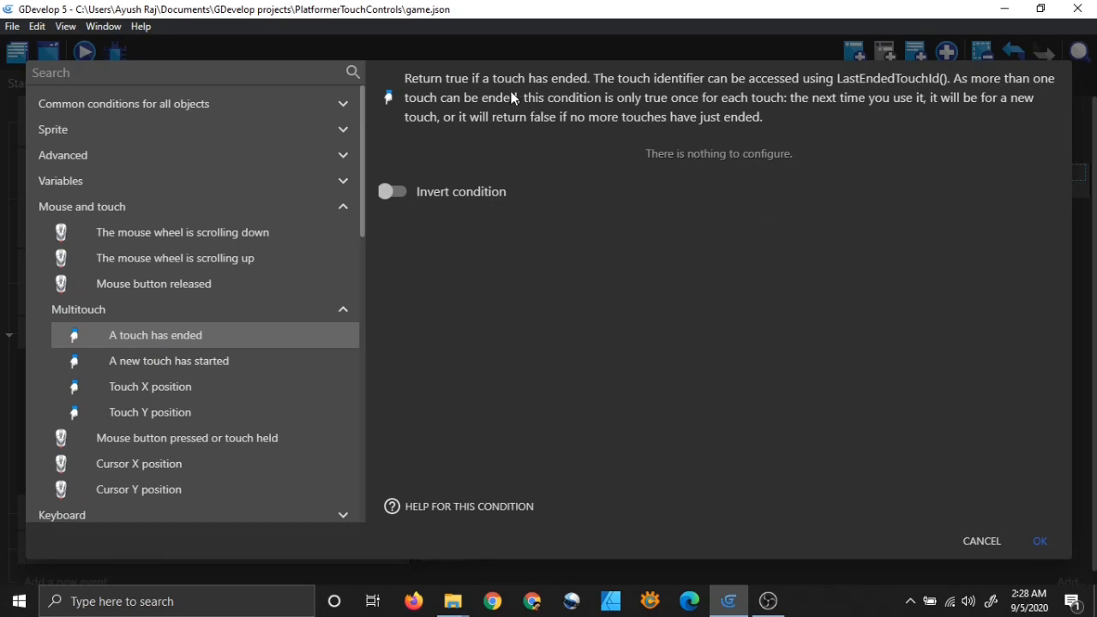
click(979, 541)
click(186, 191)
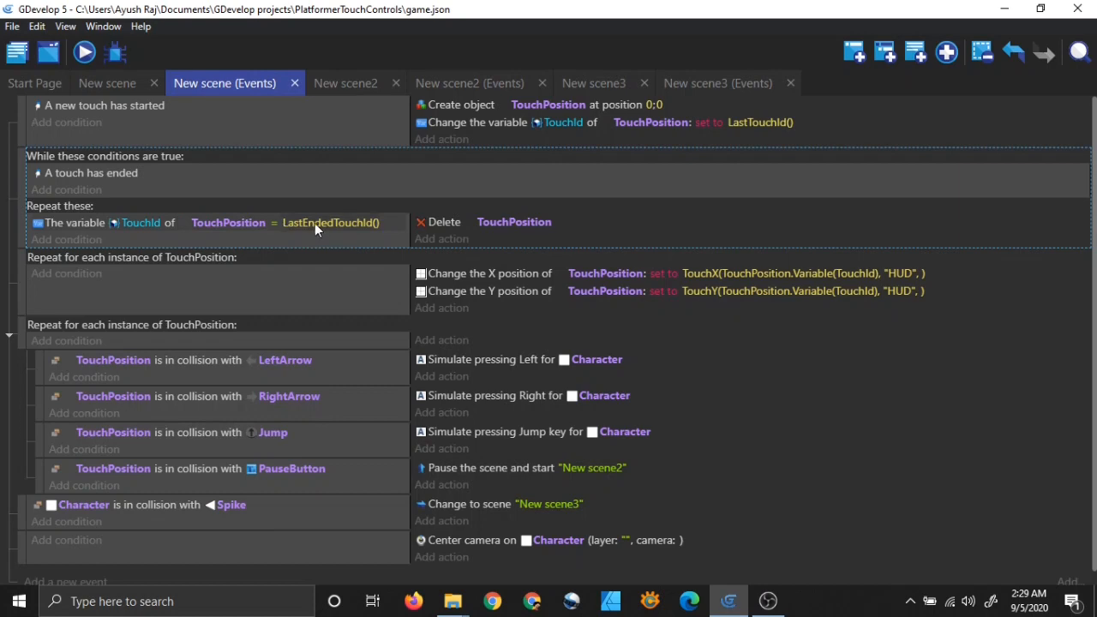
Step: Open the condition comparing TouchPosition's TouchId variable and examine where "Value of an object's variable" sits among the object variable conditions
double_click(84, 222)
click(526, 332)
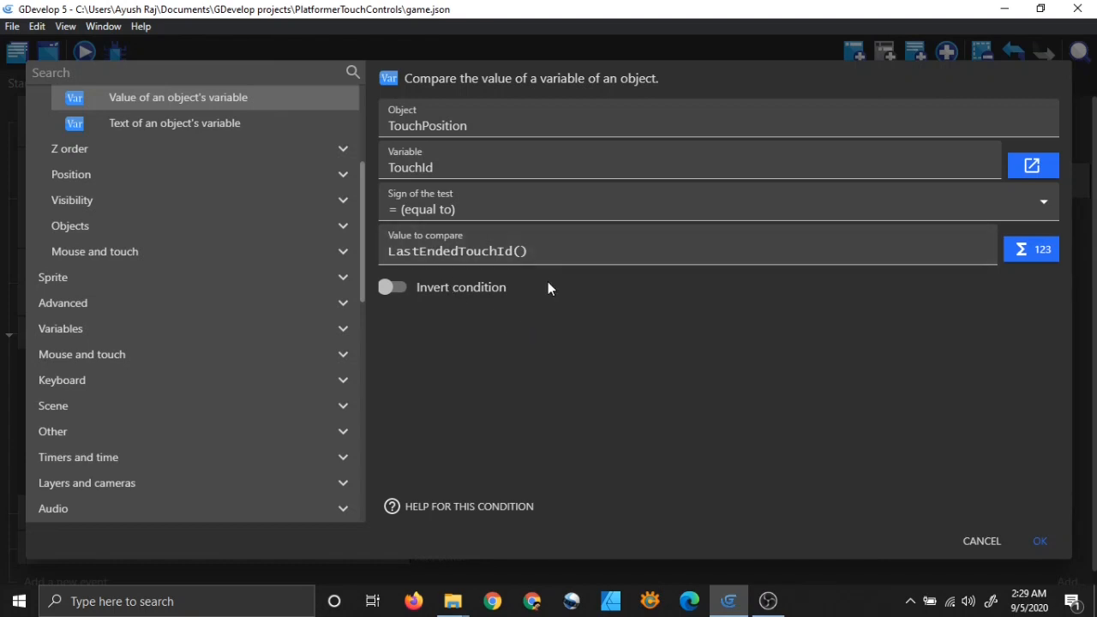
scroll(257, 249, up, 3)
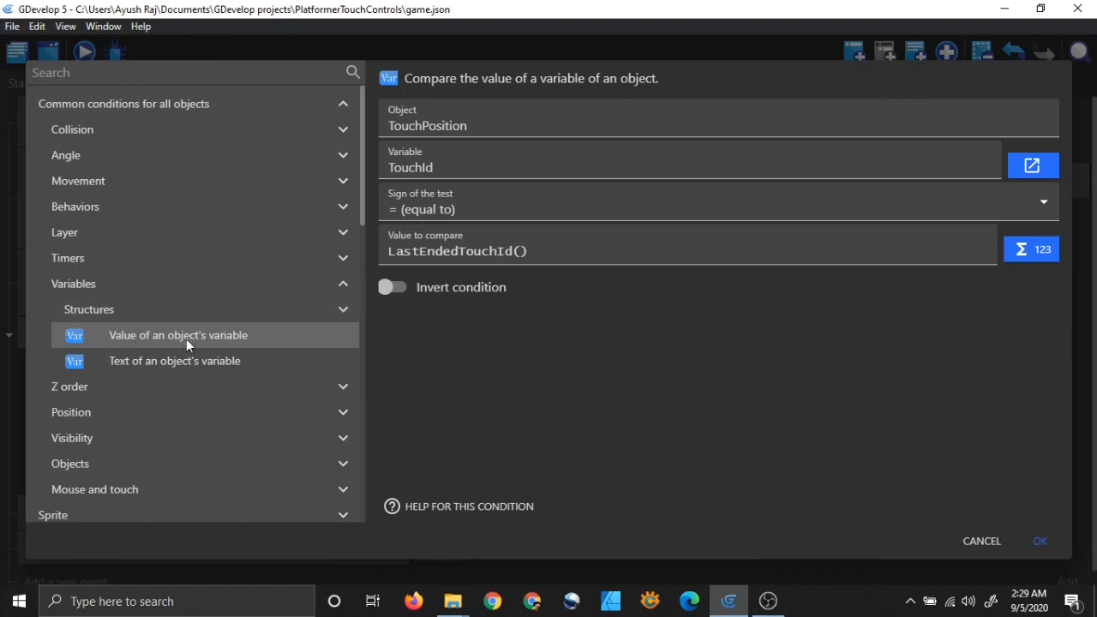
click(331, 309)
click(332, 306)
click(118, 308)
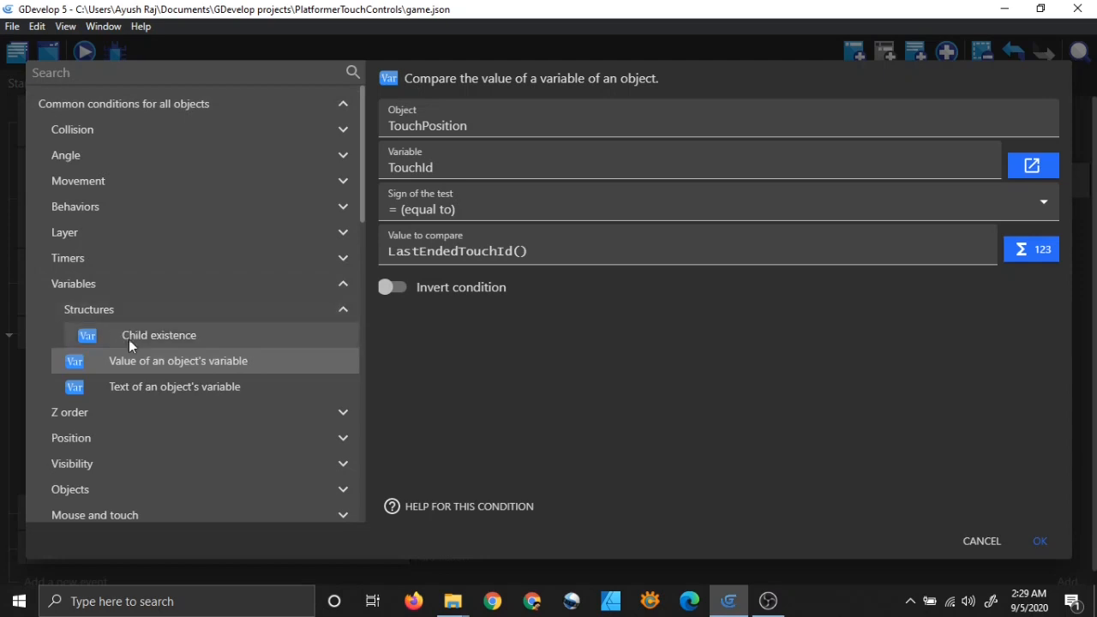
click(171, 314)
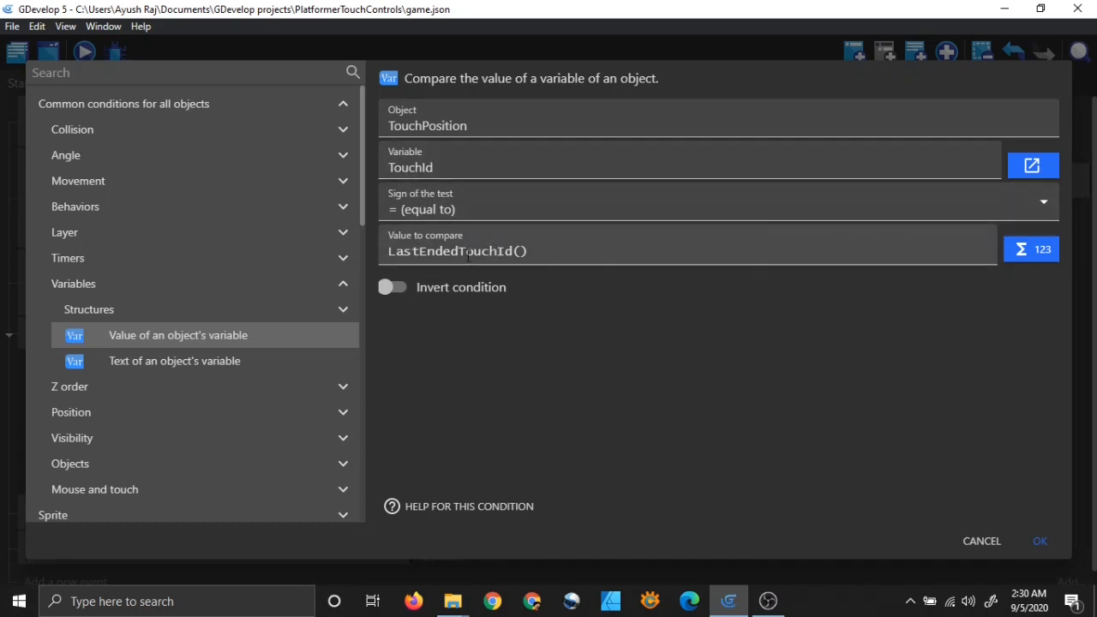
Step: Insert the Multitouch expression "Identifier of the last ended touch" into the condition's value to compare
click(1040, 249)
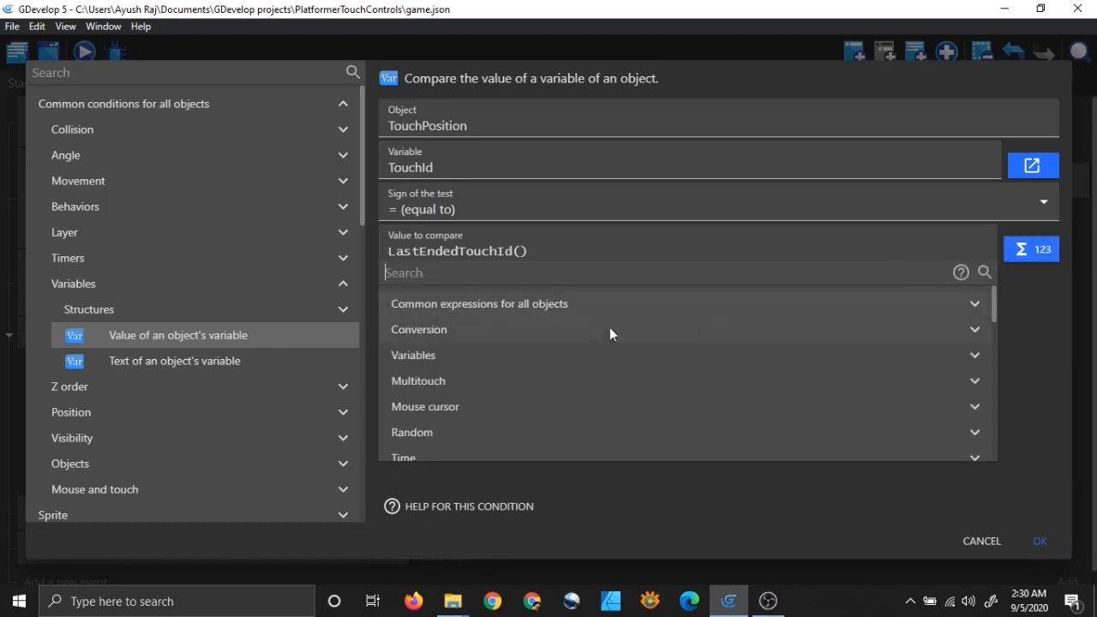
click(516, 381)
scroll(516, 380, down, 1)
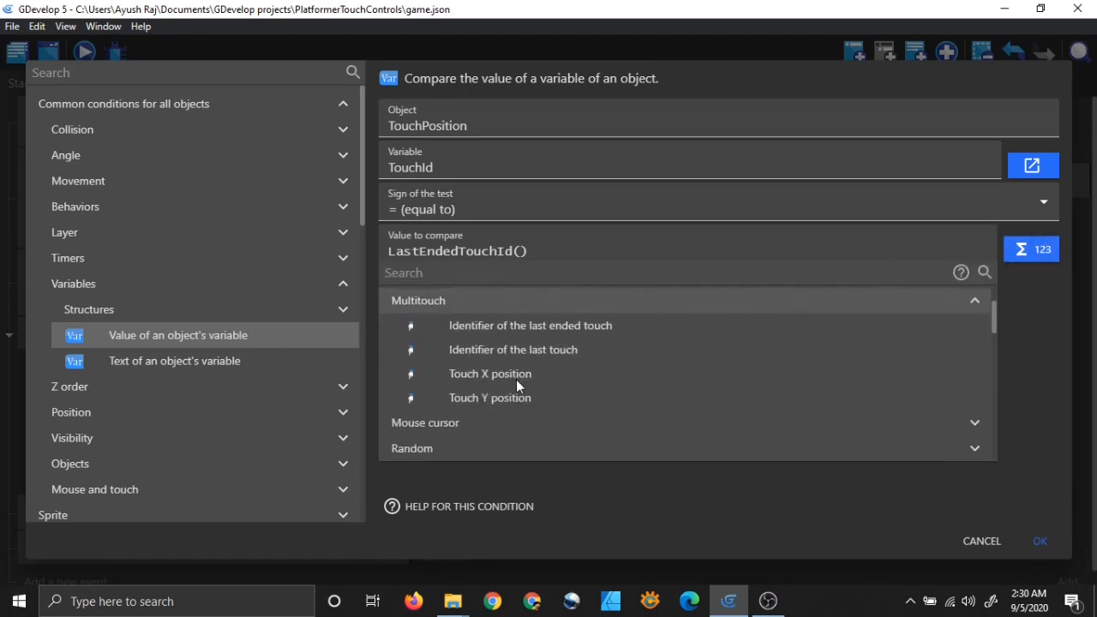
click(498, 327)
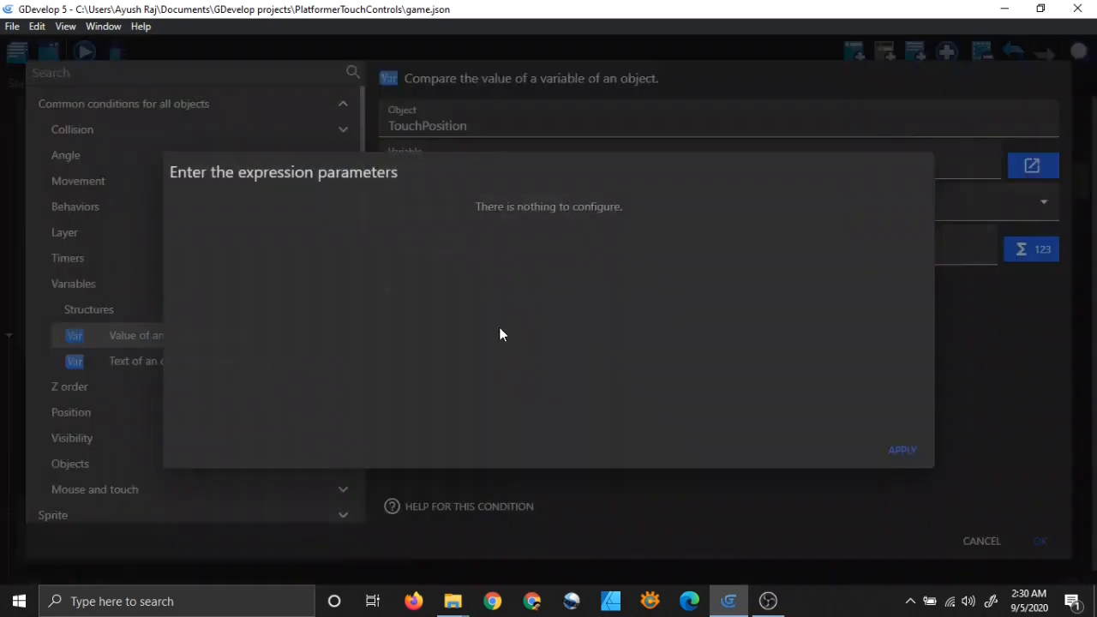
click(902, 449)
Step: Remove the duplicate expression so the value to compare is a single LastEndedTouchId(), and confirm the condition
click(678, 255)
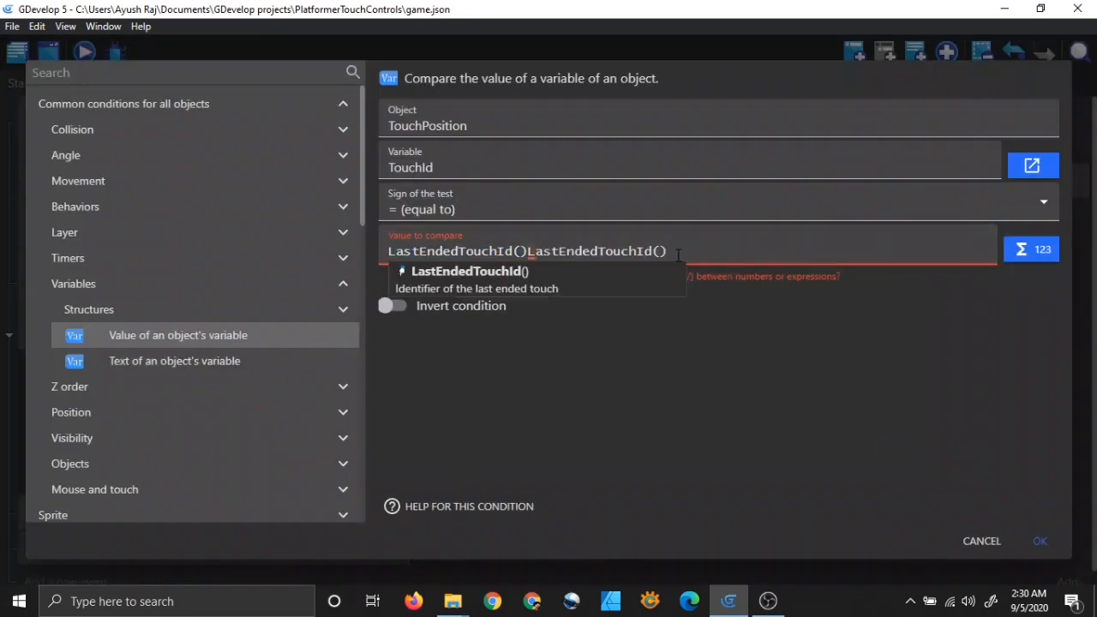
key(BackSpace)
key(BackSpace)
key(BackSpace)
key(BackSpace)
key(BackSpace)
key(BackSpace)
key(BackSpace)
key(BackSpace)
key(BackSpace)
key(BackSpace)
key(BackSpace)
key(BackSpace)
key(BackSpace)
key(BackSpace)
key(BackSpace)
key(BackSpace)
key(BackSpace)
key(BackSpace)
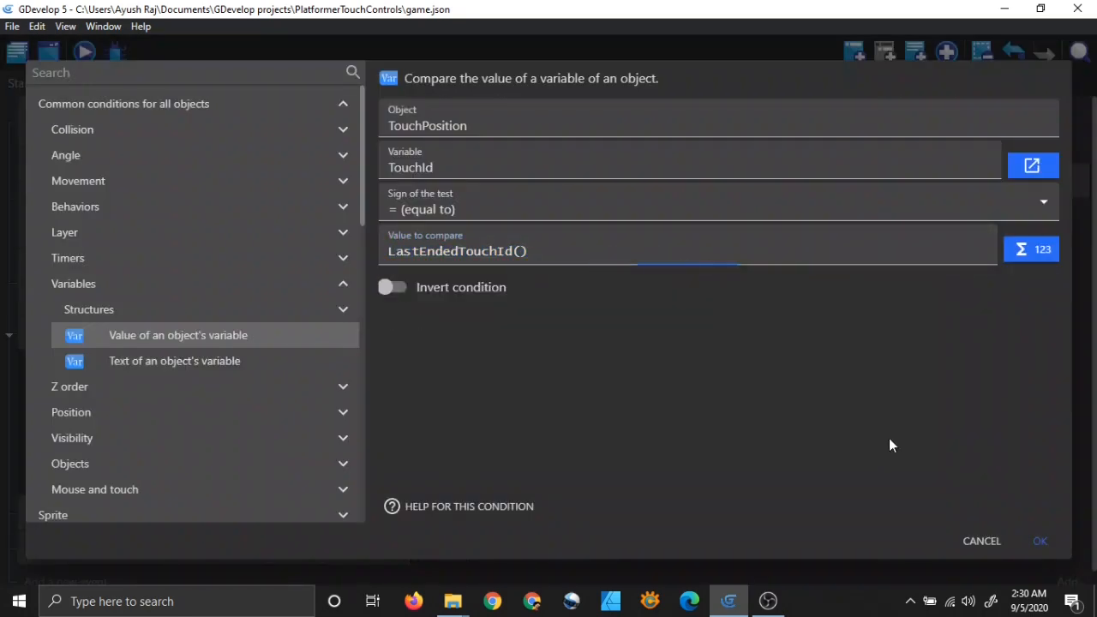
click(1040, 541)
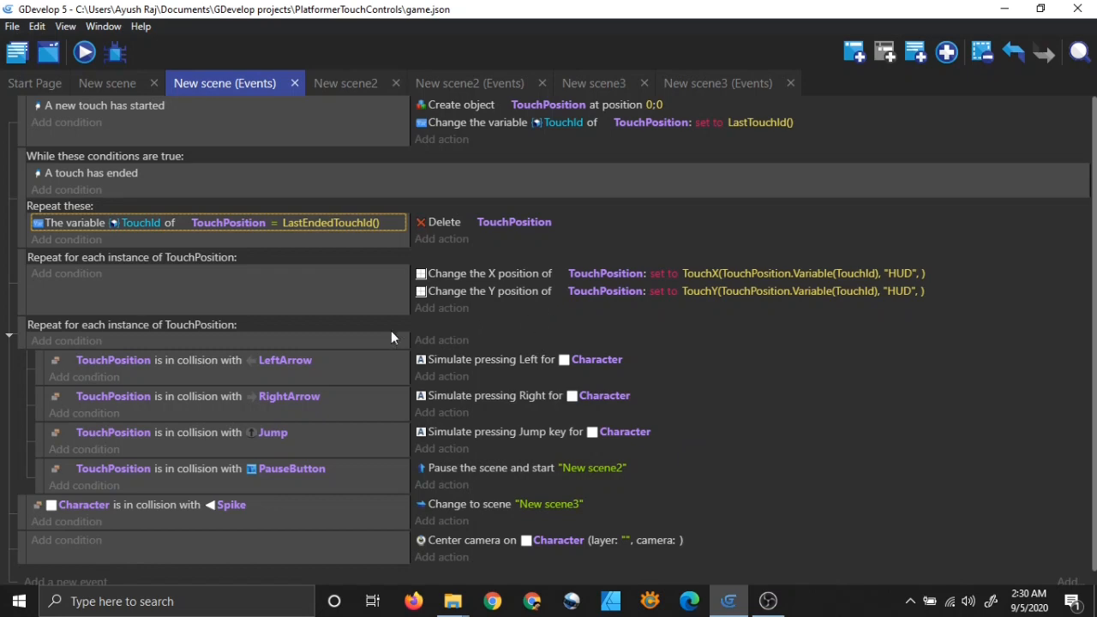
Step: Review the "Delete an object" action for TouchPosition among the common object actions and confirm it unchanged
double_click(449, 223)
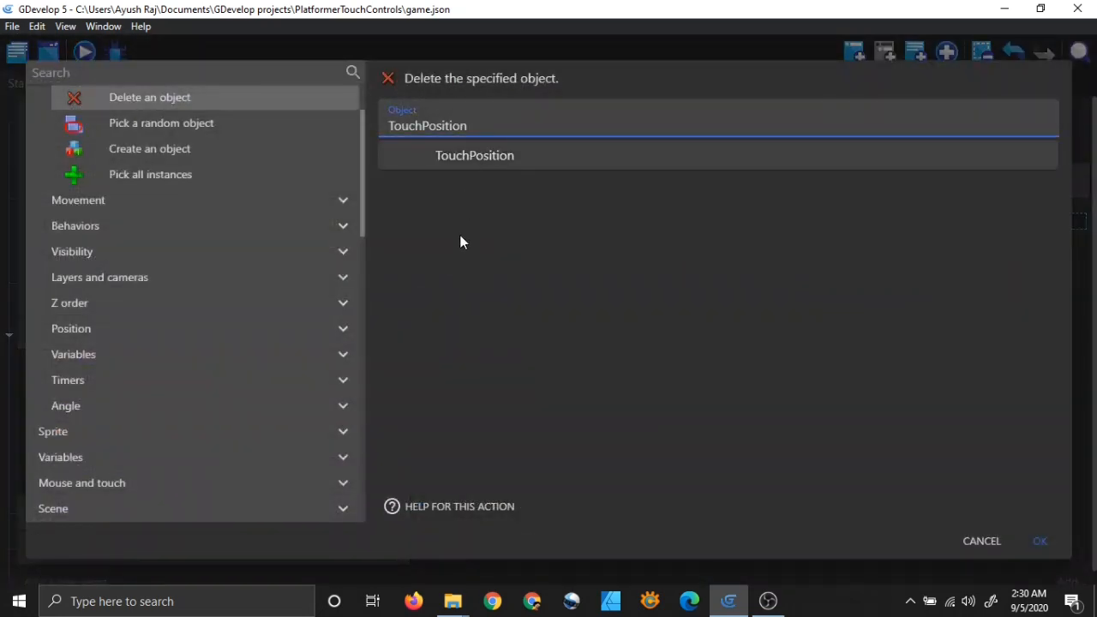
scroll(226, 290, up, 1)
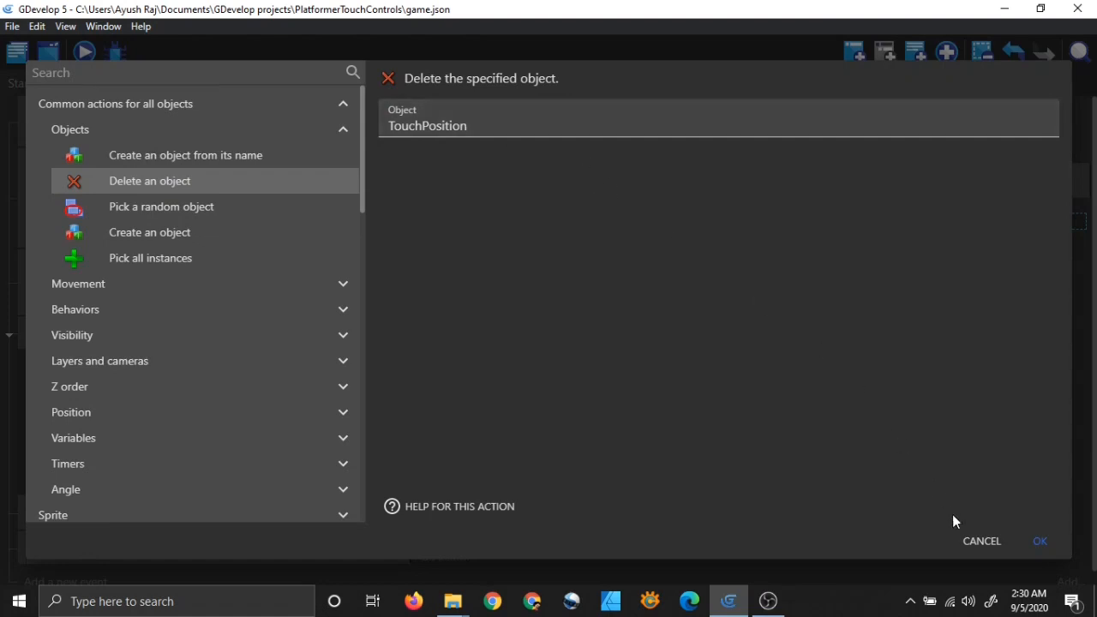
click(1040, 541)
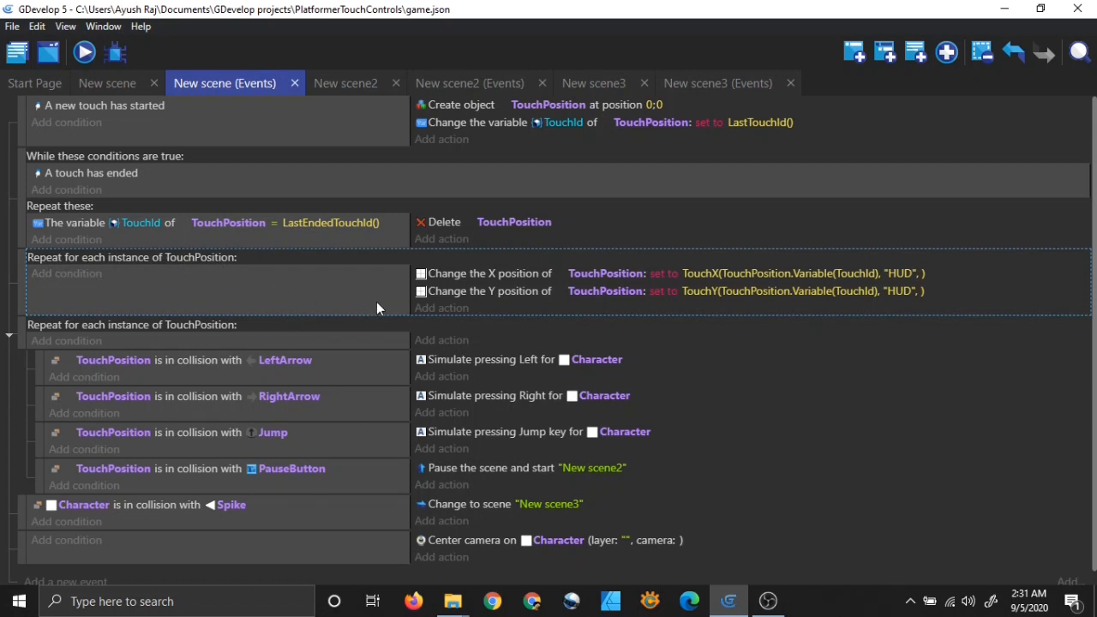
Step: Examine the New scene layout alongside its event that creates TouchPosition, and return to the scene's events
click(127, 81)
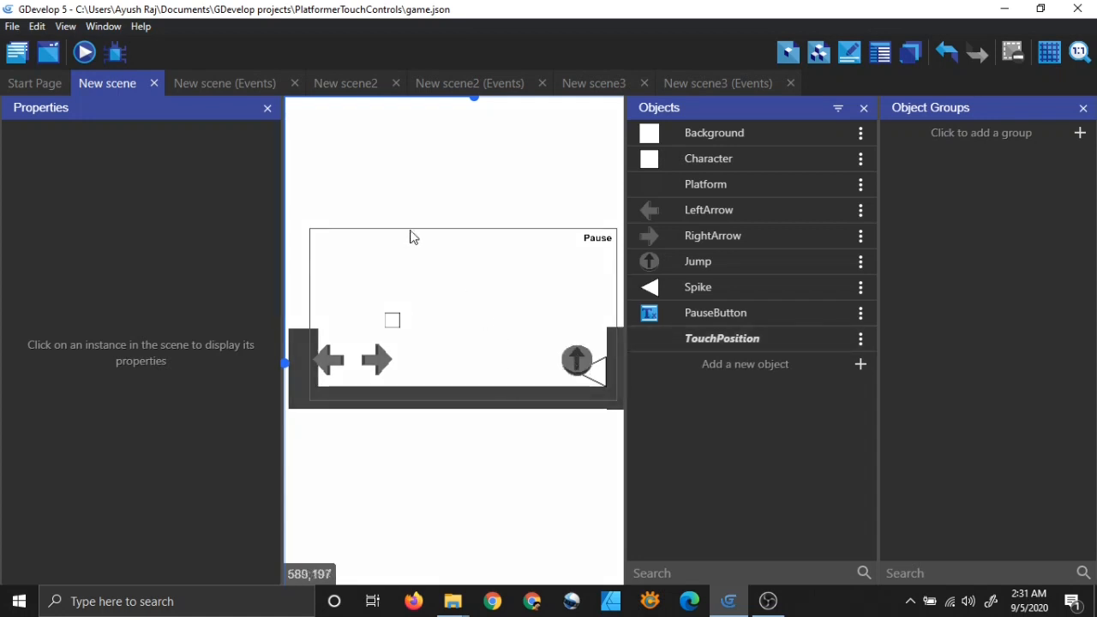
click(232, 92)
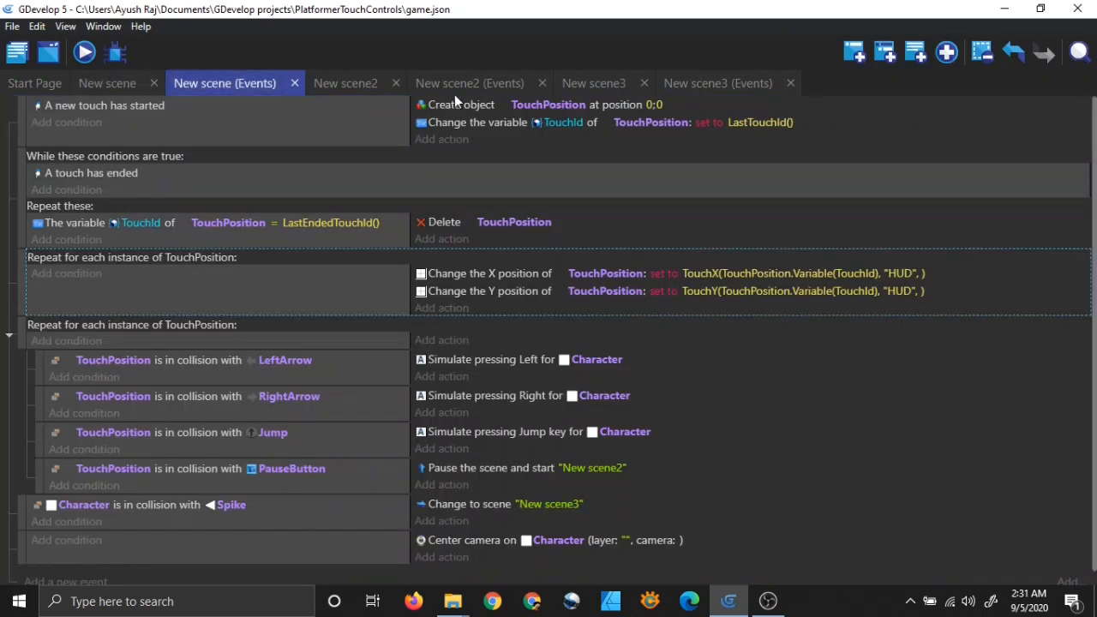
click(377, 136)
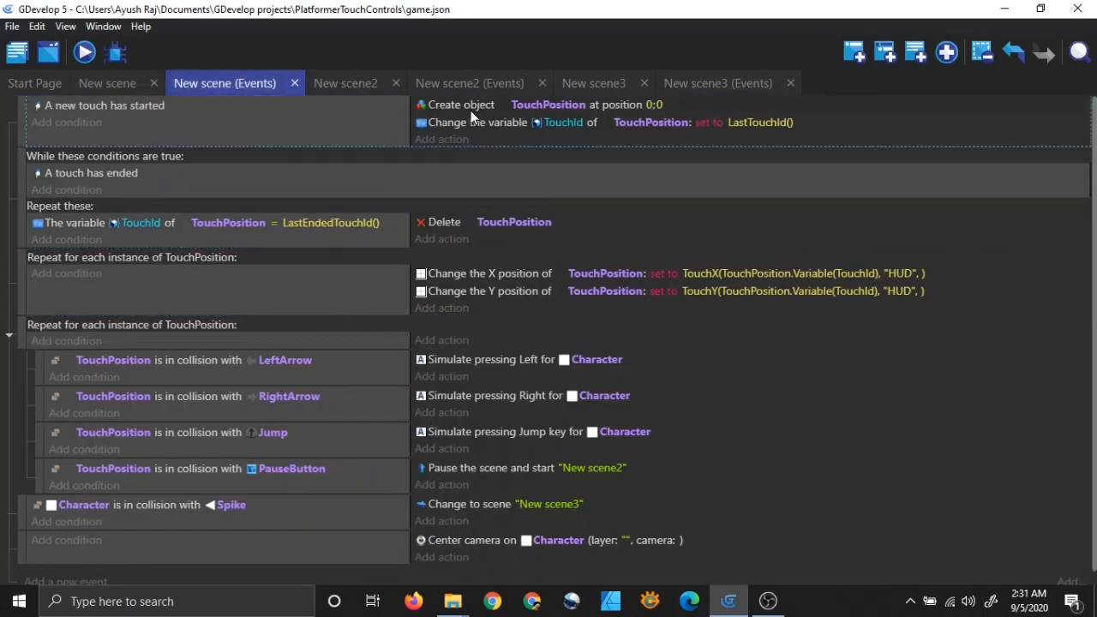
click(120, 85)
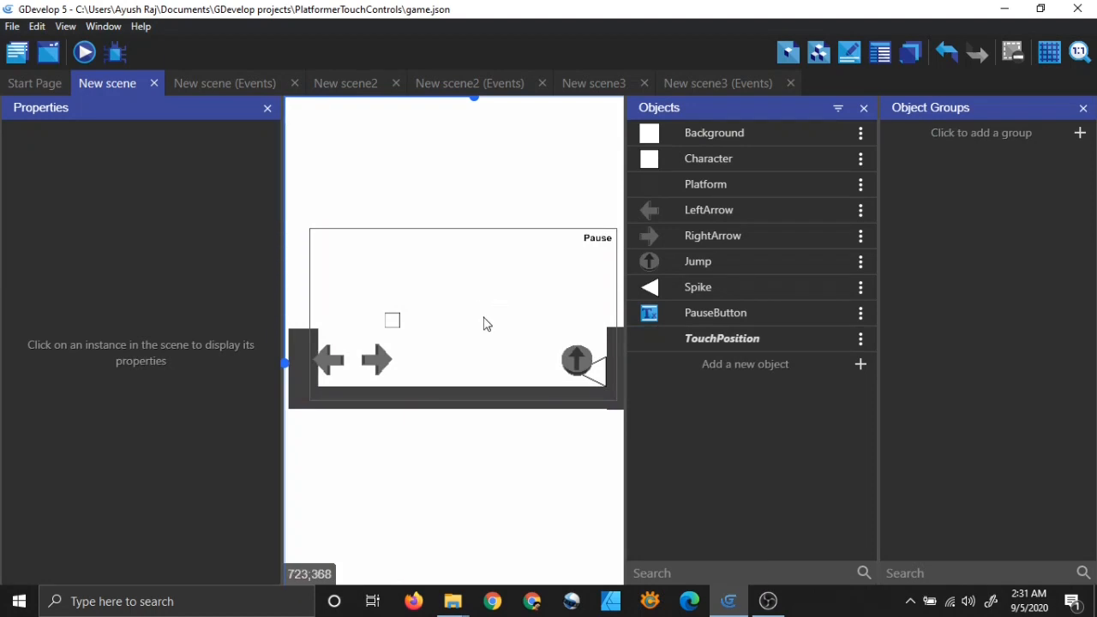
click(236, 84)
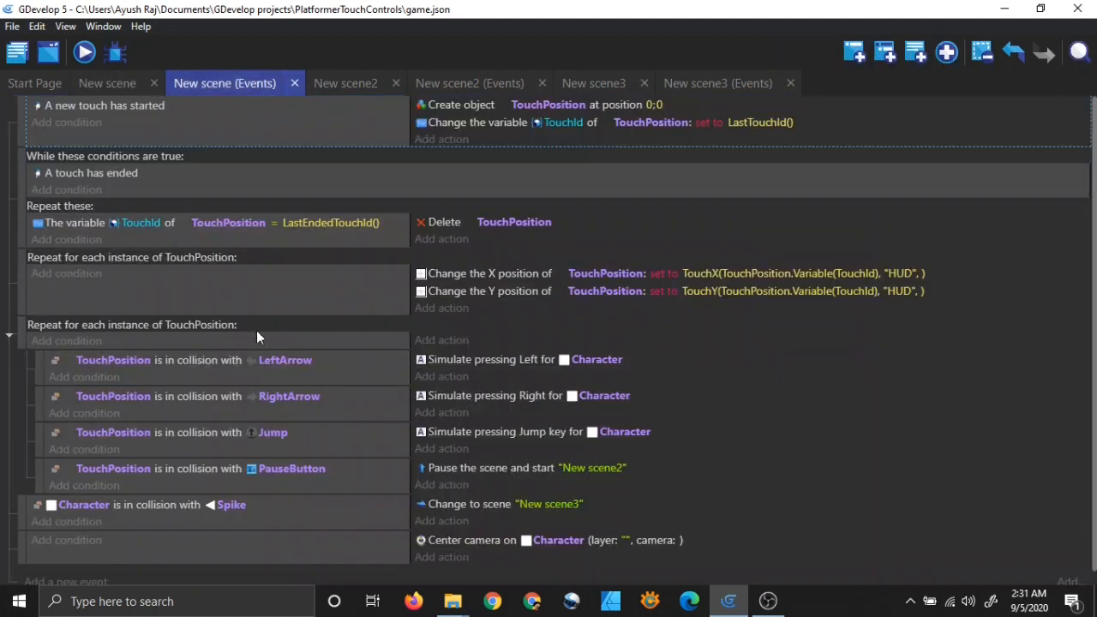
Step: Open the X position action in the first TouchPosition for-each event and examine its type and value expression
click(288, 295)
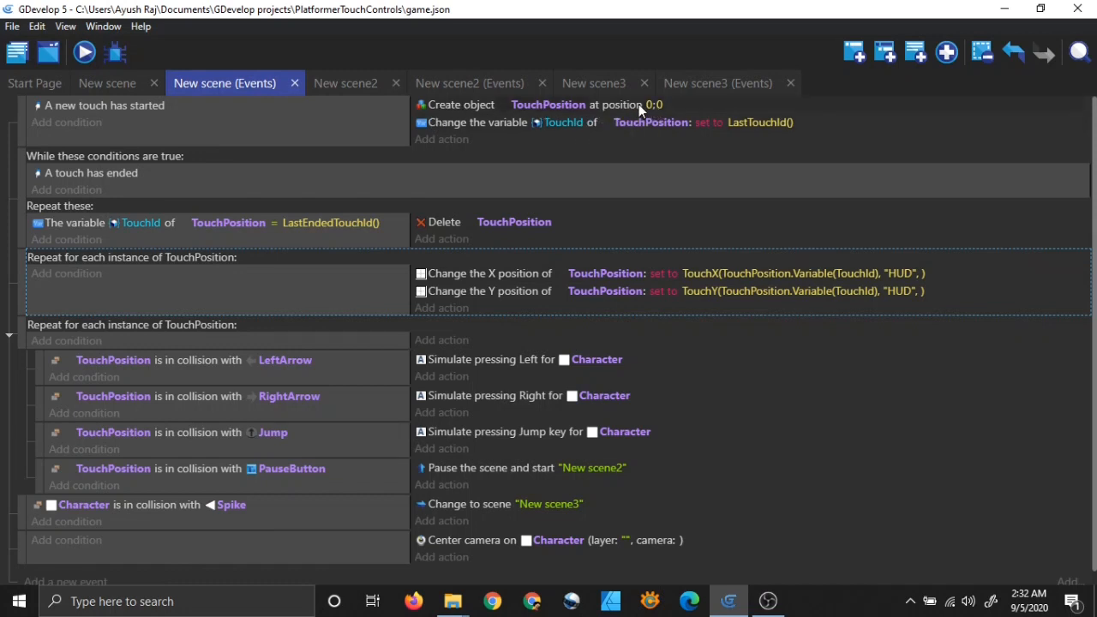
double_click(470, 276)
scroll(279, 322, up, 3)
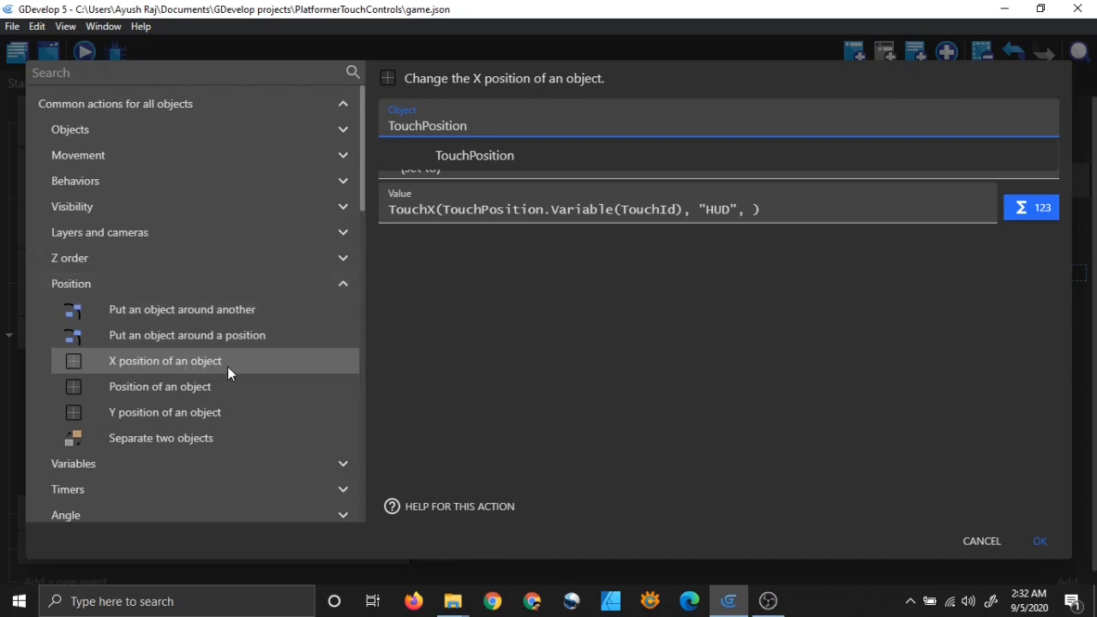
click(402, 342)
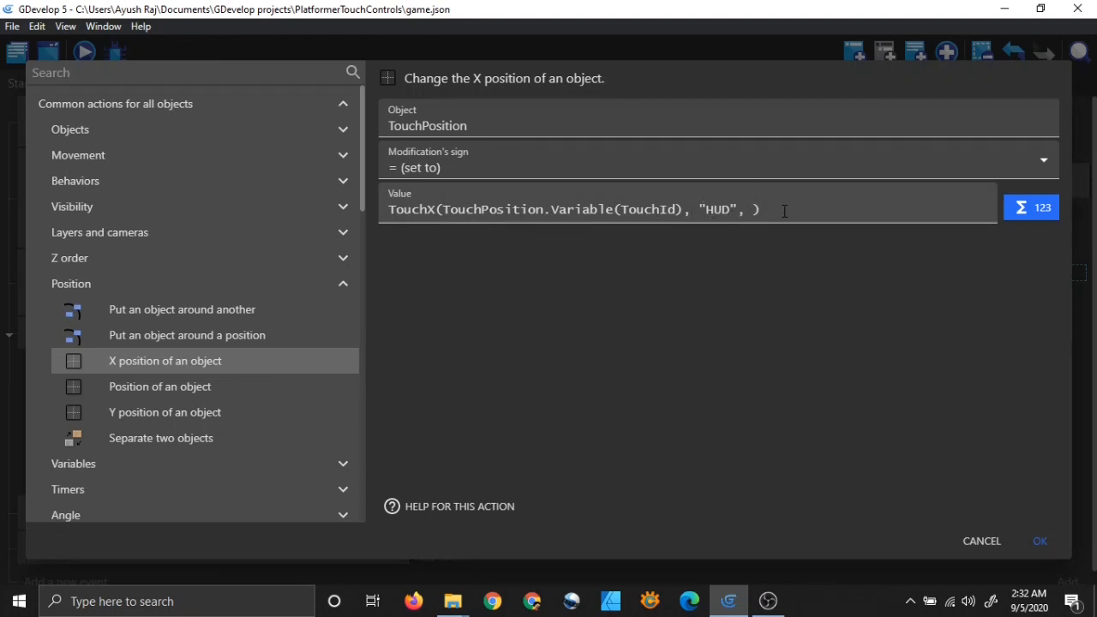
click(784, 211)
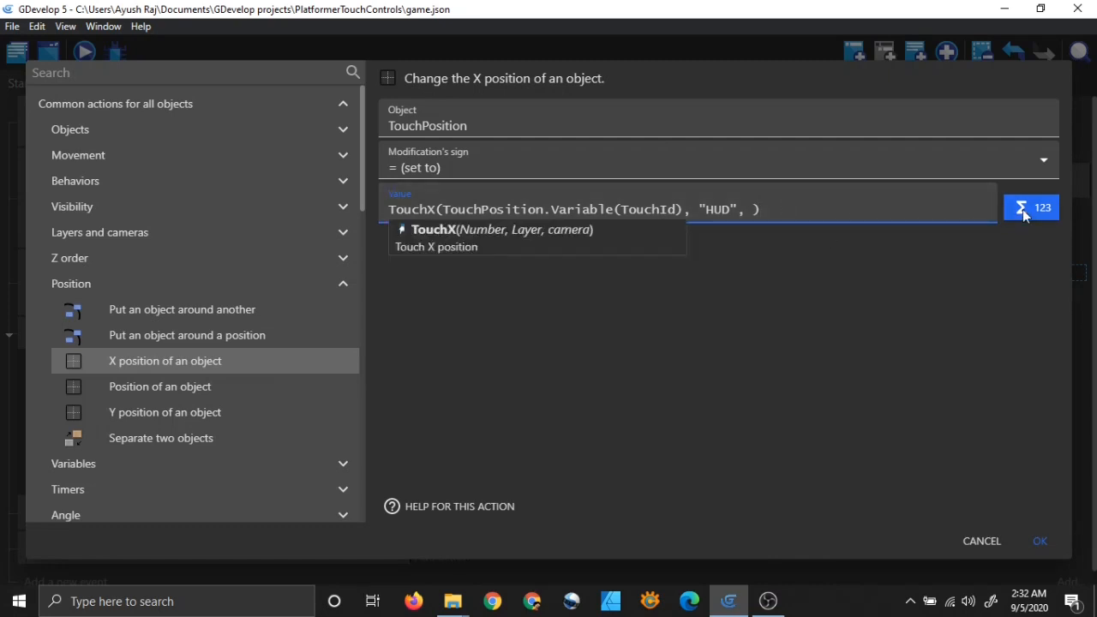
click(808, 312)
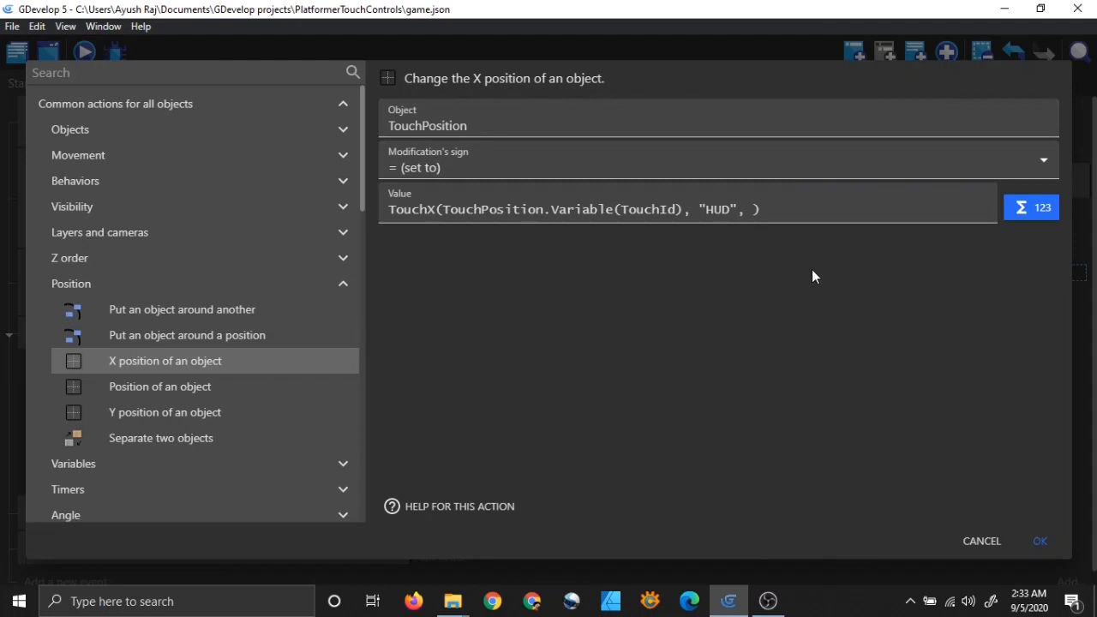
Step: Choose the Multitouch expression "Touch X position" for the X position action's value
click(1031, 217)
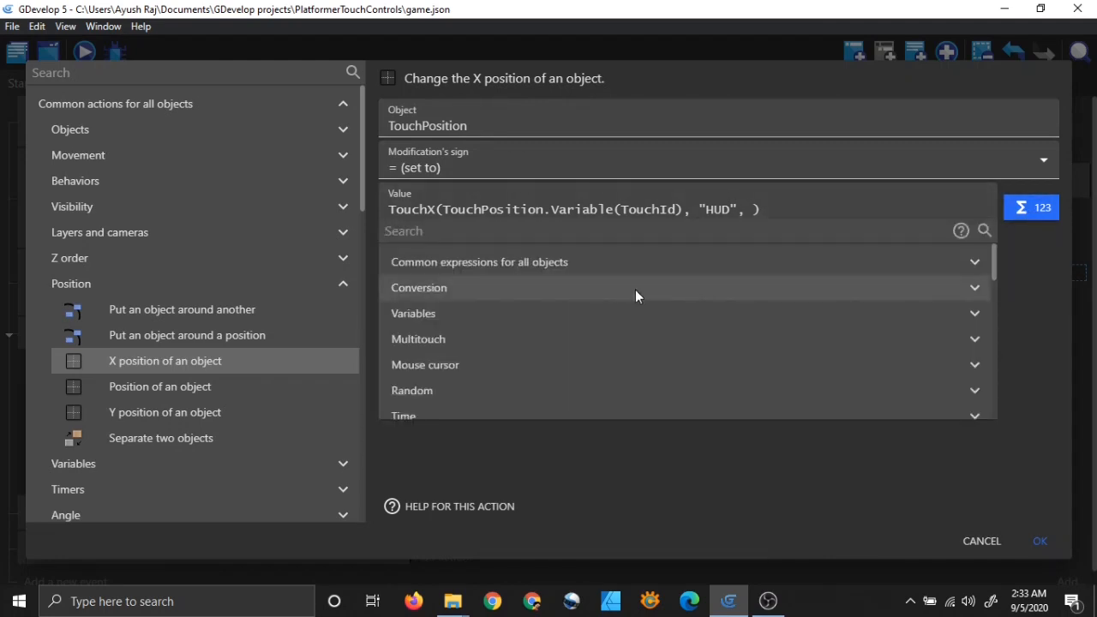
click(440, 339)
scroll(579, 344, down, 1)
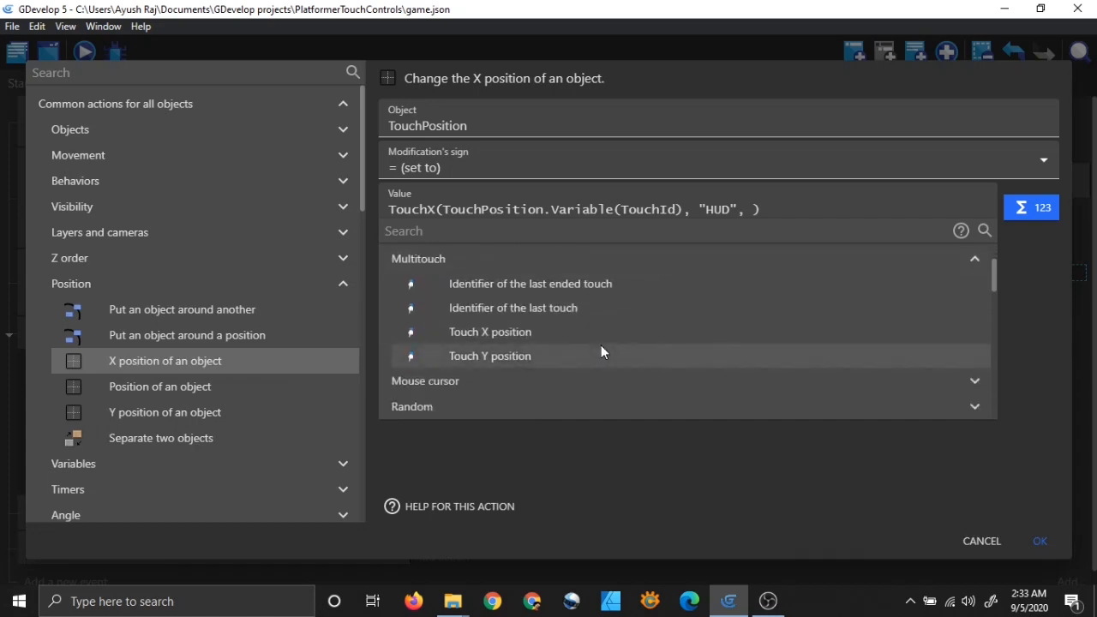
click(551, 334)
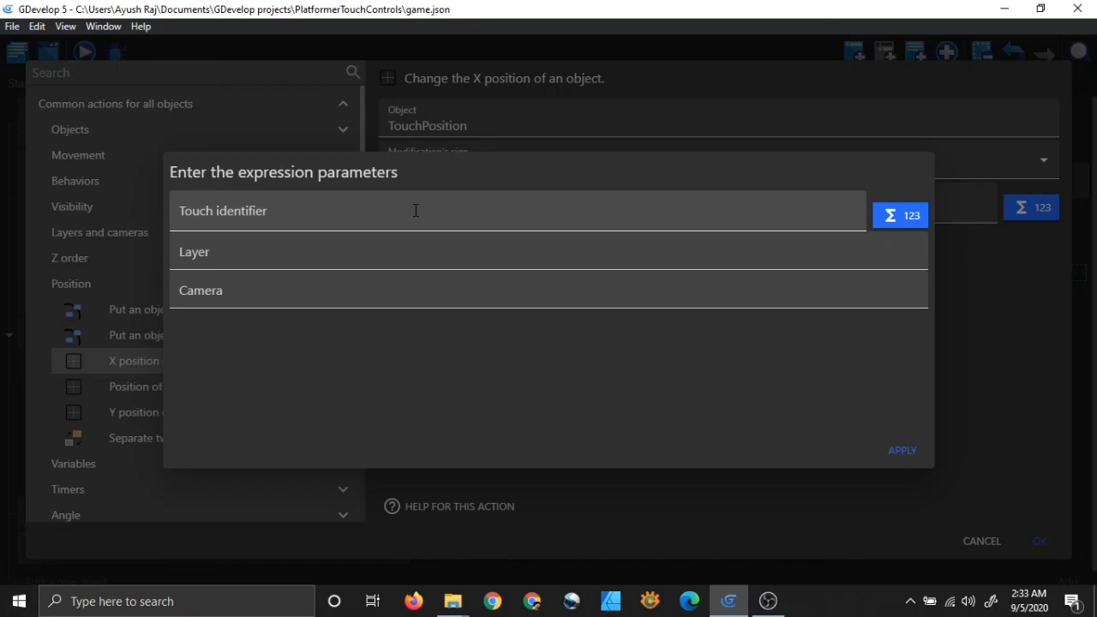
Step: Set the Touch X position expression's touch identifier to the TouchId variable of TouchPosition using the Object's variable expression
click(892, 219)
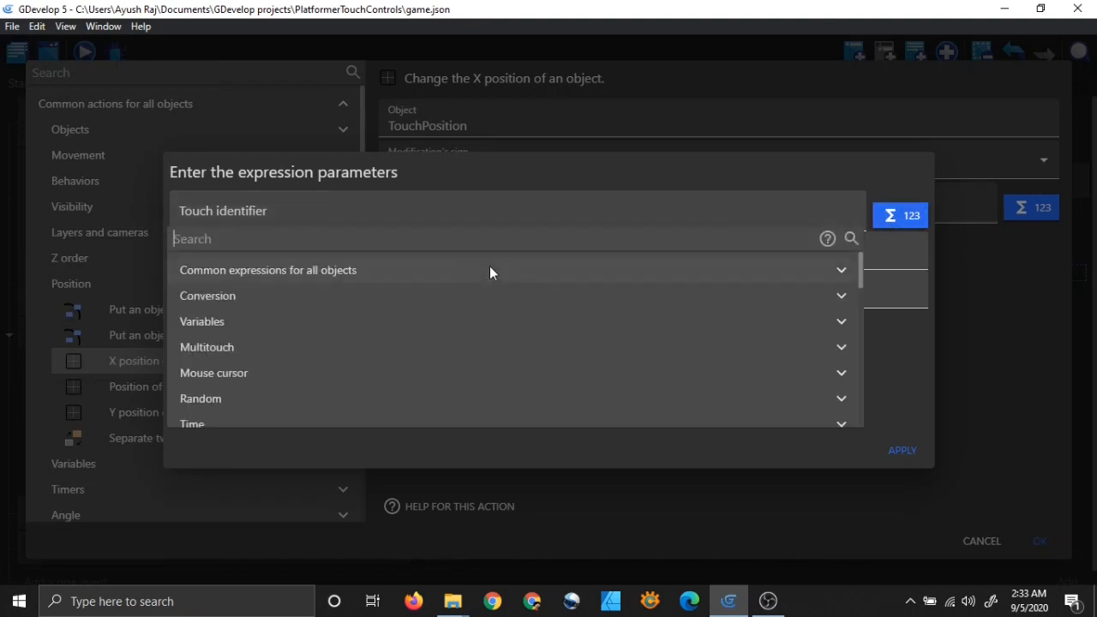
click(365, 275)
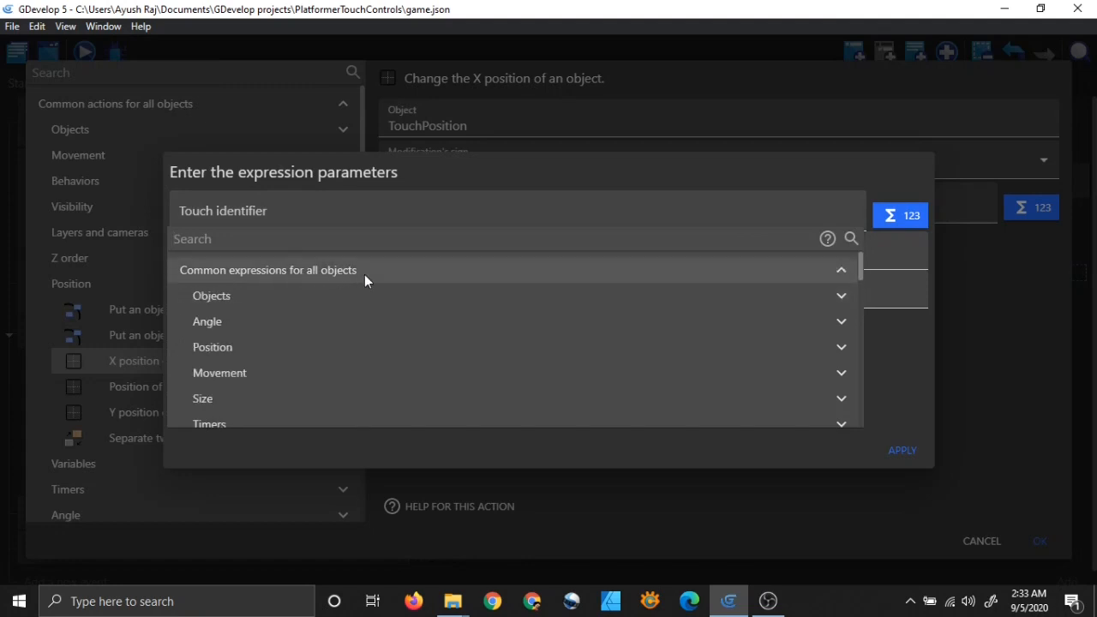
scroll(317, 314, down, 1)
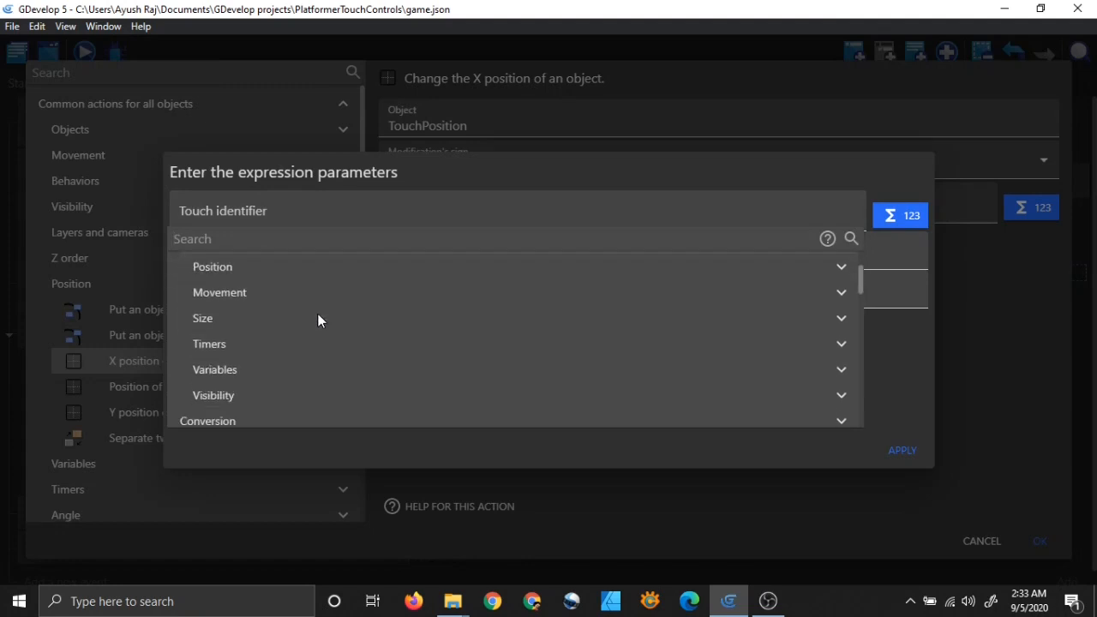
click(291, 364)
scroll(291, 362, down, 1)
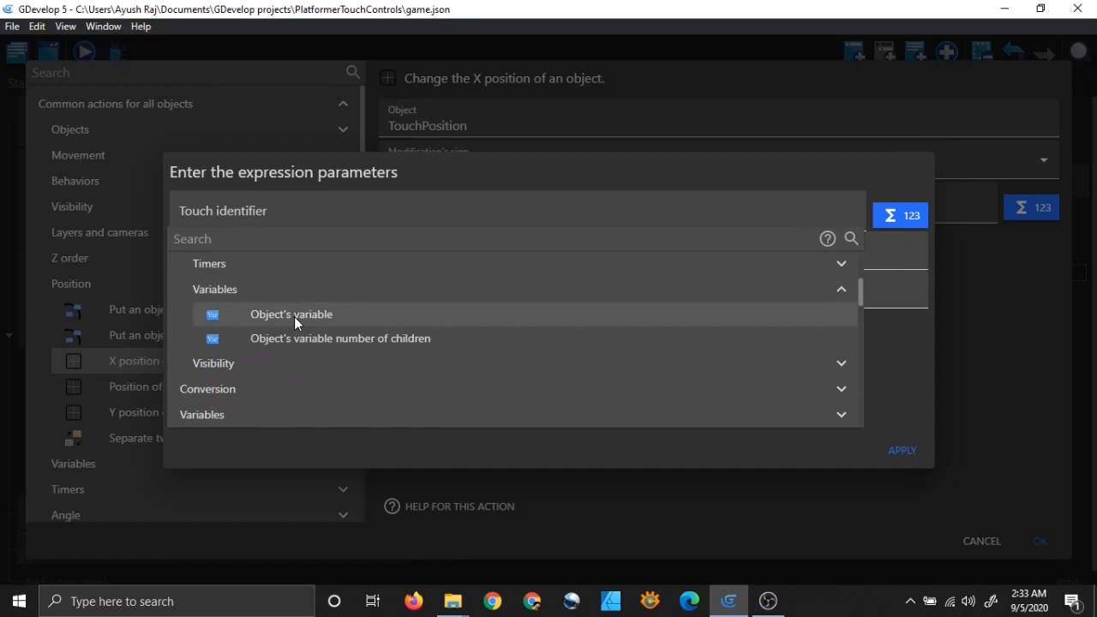
click(294, 317)
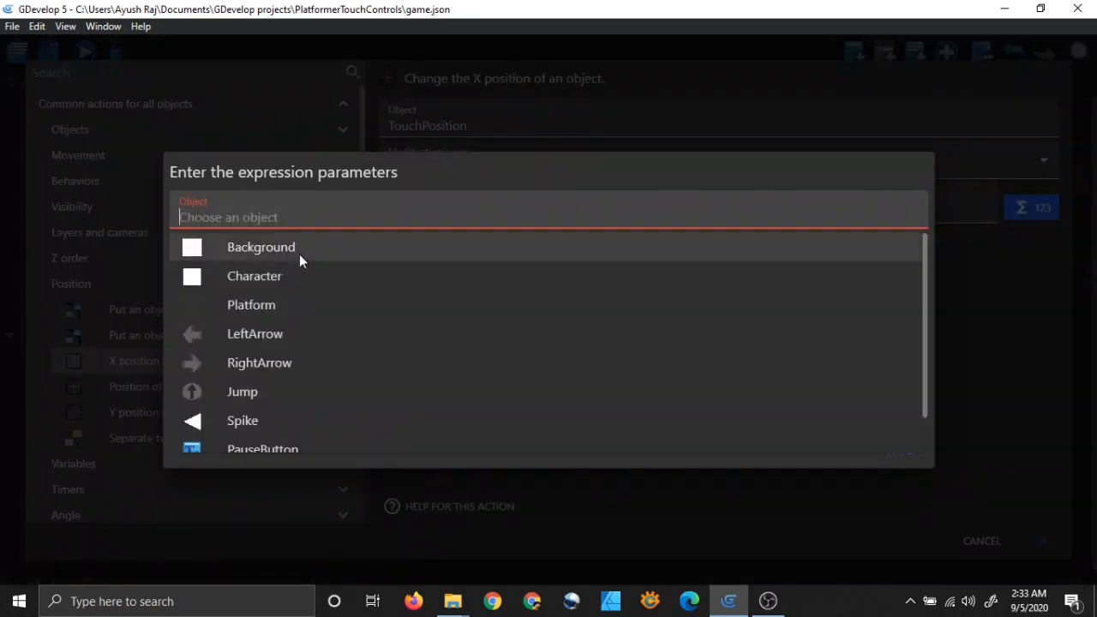
scroll(306, 360, down, 1)
click(294, 438)
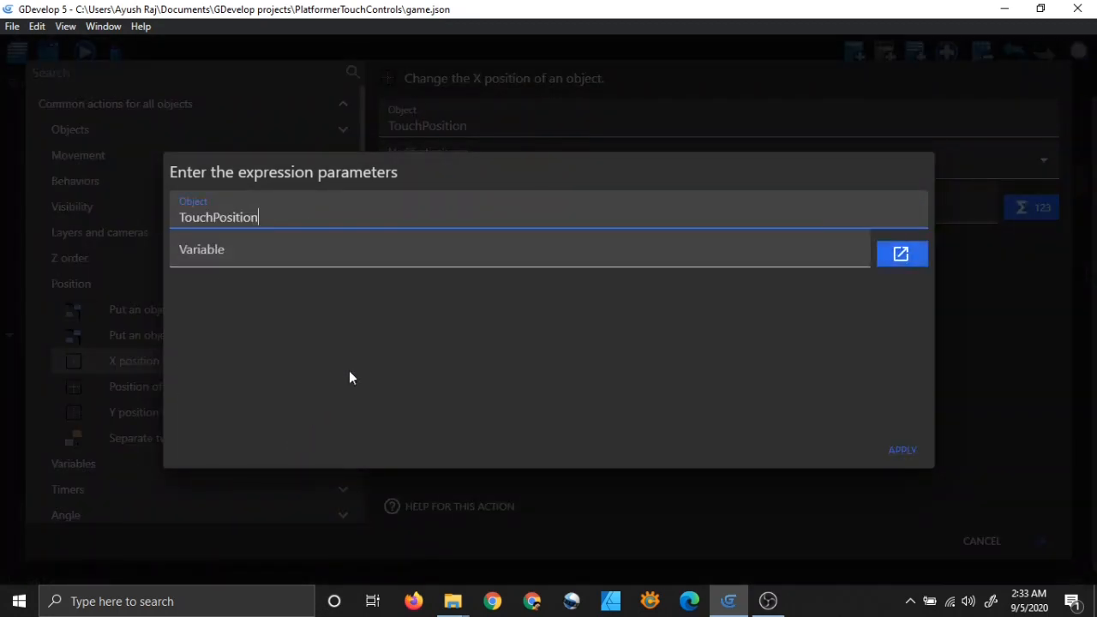
click(324, 256)
click(302, 292)
click(903, 451)
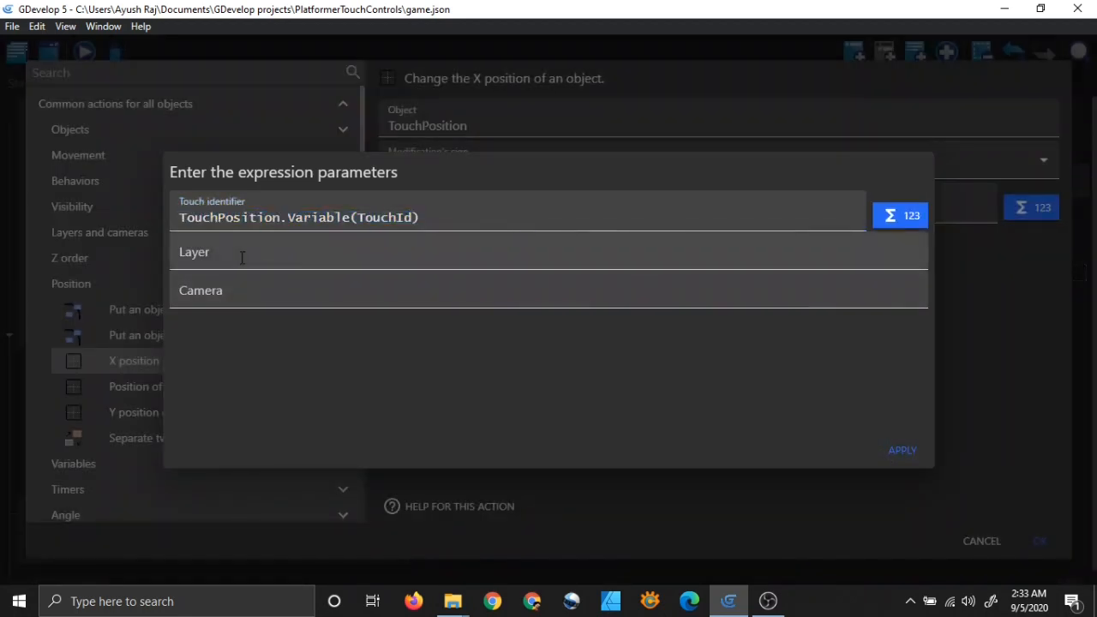
Step: Set the expression's layer to "HUD", leave the camera blank and apply the parameters
click(323, 256)
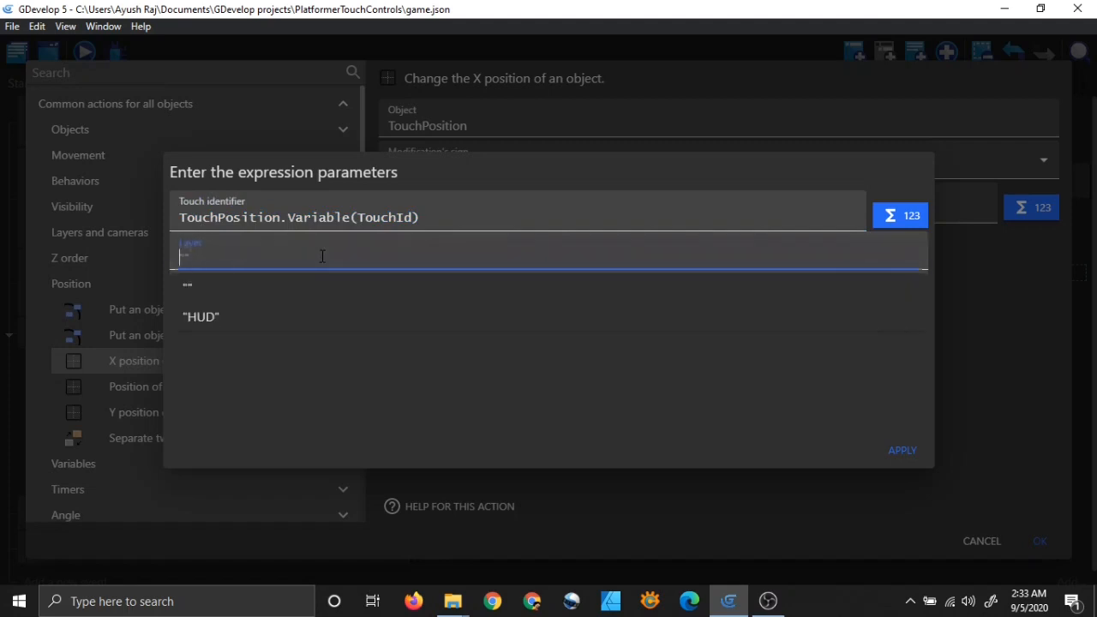
click(322, 325)
click(508, 411)
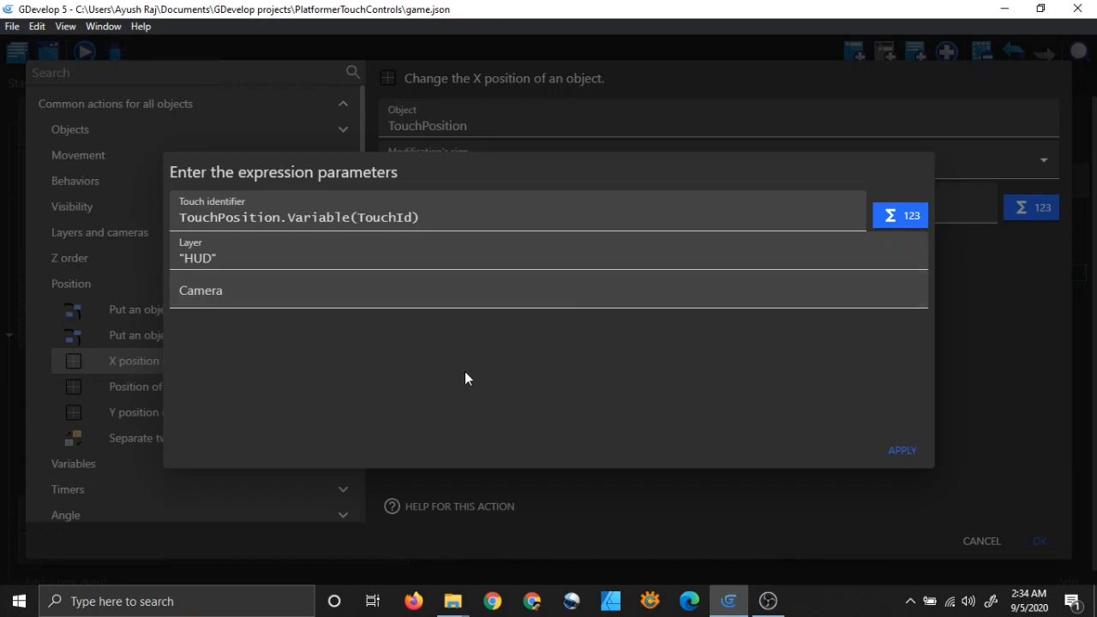
click(900, 452)
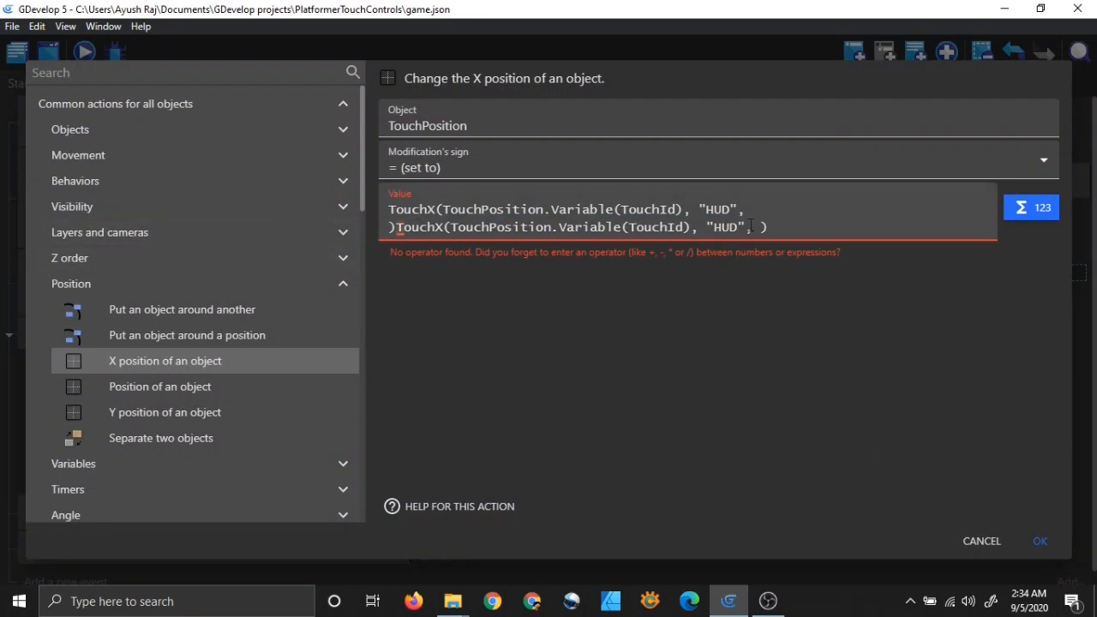
Step: Remove the duplicate TouchX expression from the X position value and cancel editing the action
drag(784, 226, 390, 228)
click(787, 226)
key(BackSpace)
key(BackSpace)
key(BackSpace)
key(BackSpace)
key(BackSpace)
key(BackSpace)
key(BackSpace)
key(BackSpace)
key(BackSpace)
key(BackSpace)
key(BackSpace)
key(BackSpace)
key(BackSpace)
key(BackSpace)
key(BackSpace)
key(BackSpace)
key(BackSpace)
key(BackSpace)
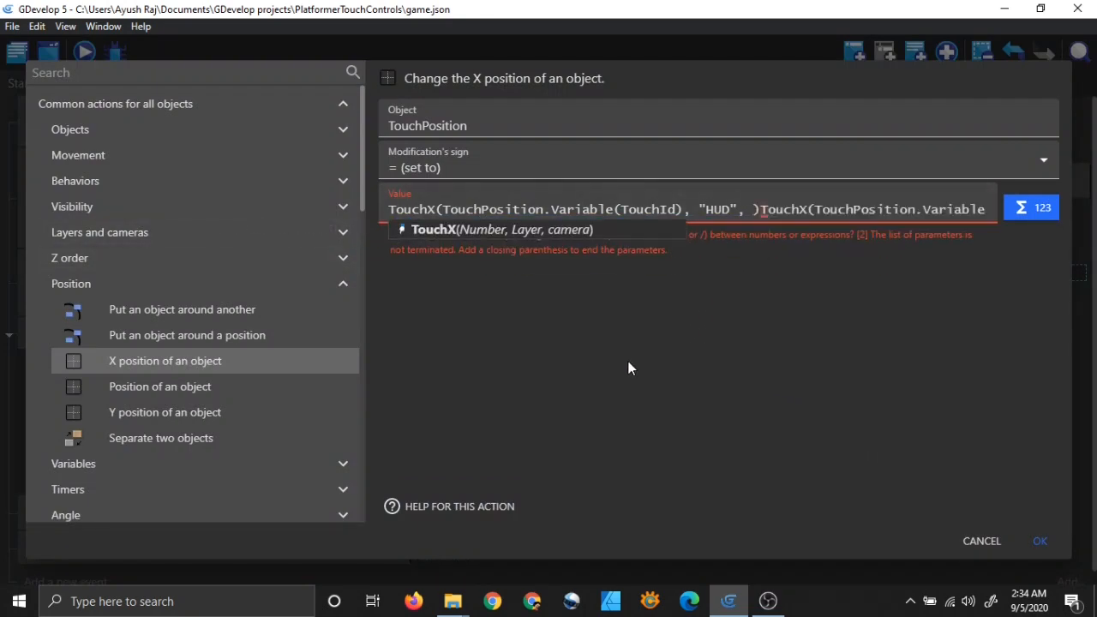
key(BackSpace)
key(BackSpace)
key(BackSpace)
key(BackSpace)
key(BackSpace)
key(BackSpace)
key(BackSpace)
key(BackSpace)
key(BackSpace)
key(BackSpace)
key(BackSpace)
key(BackSpace)
key(BackSpace)
key(BackSpace)
key(BackSpace)
key(BackSpace)
key(BackSpace)
key(BackSpace)
key(BackSpace)
key(BackSpace)
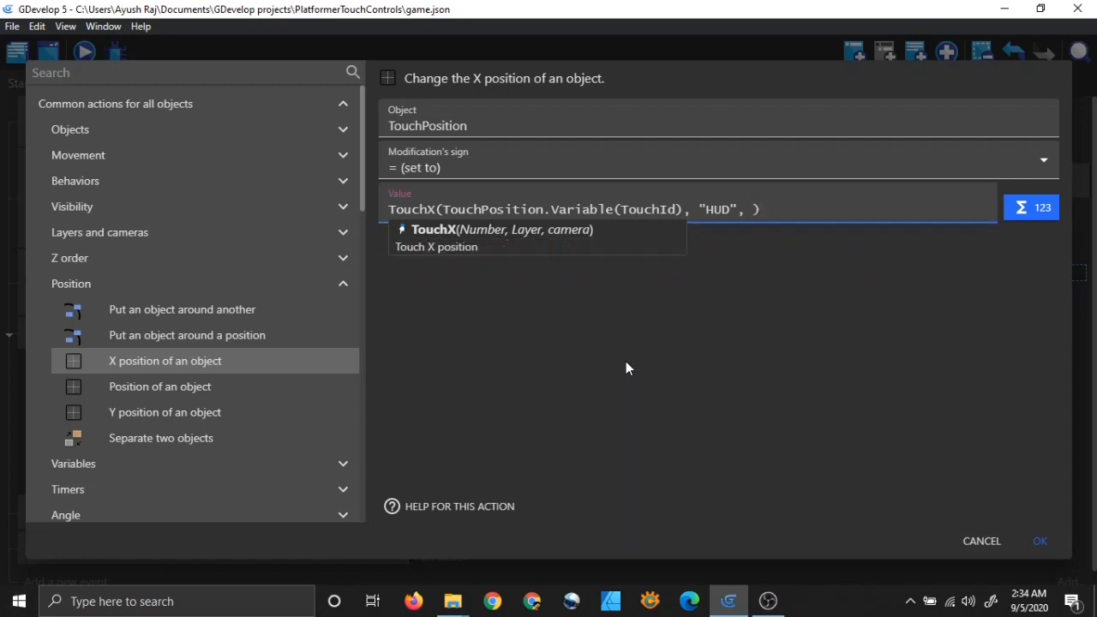
click(627, 364)
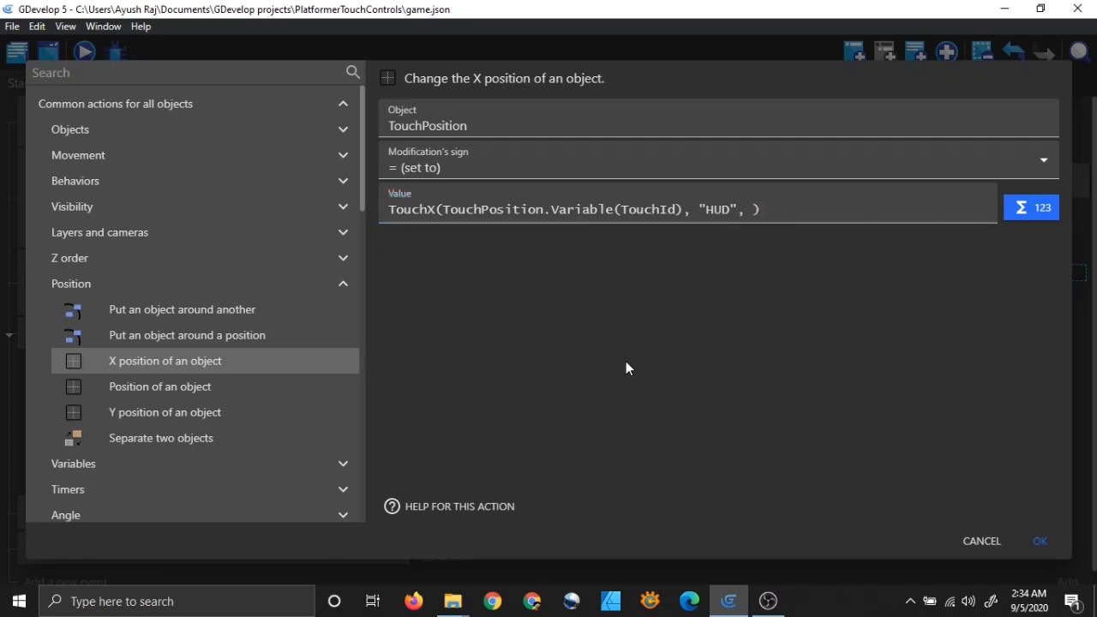
click(981, 541)
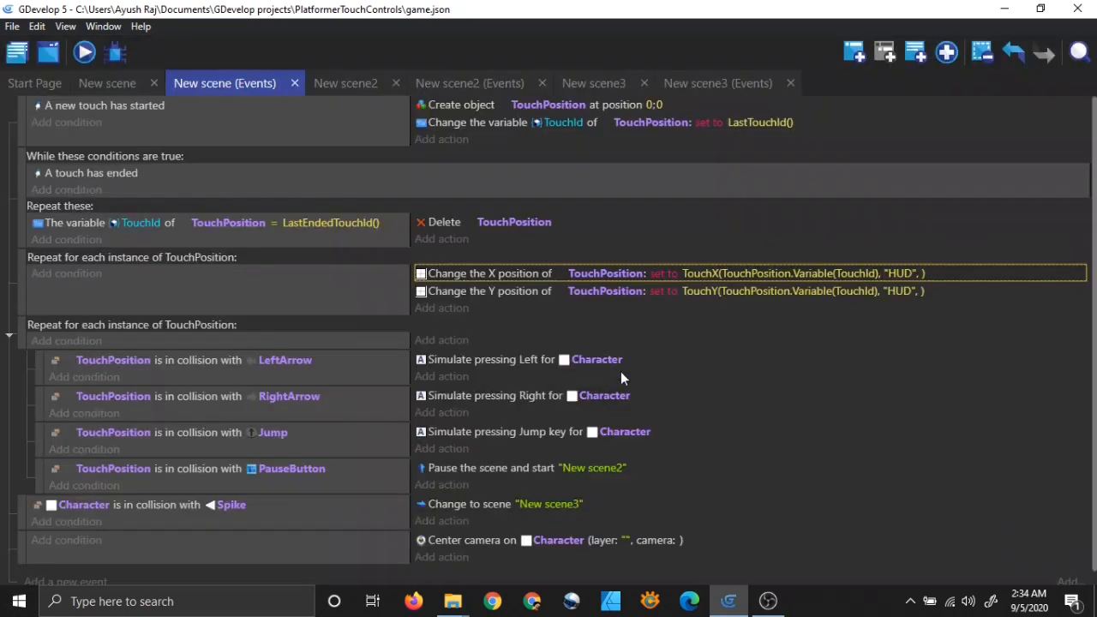
Step: Examine TouchPosition's Y position action and the alternative "Position of an object" action, and close without changes
click(513, 290)
double_click(513, 290)
scroll(280, 273, up, 4)
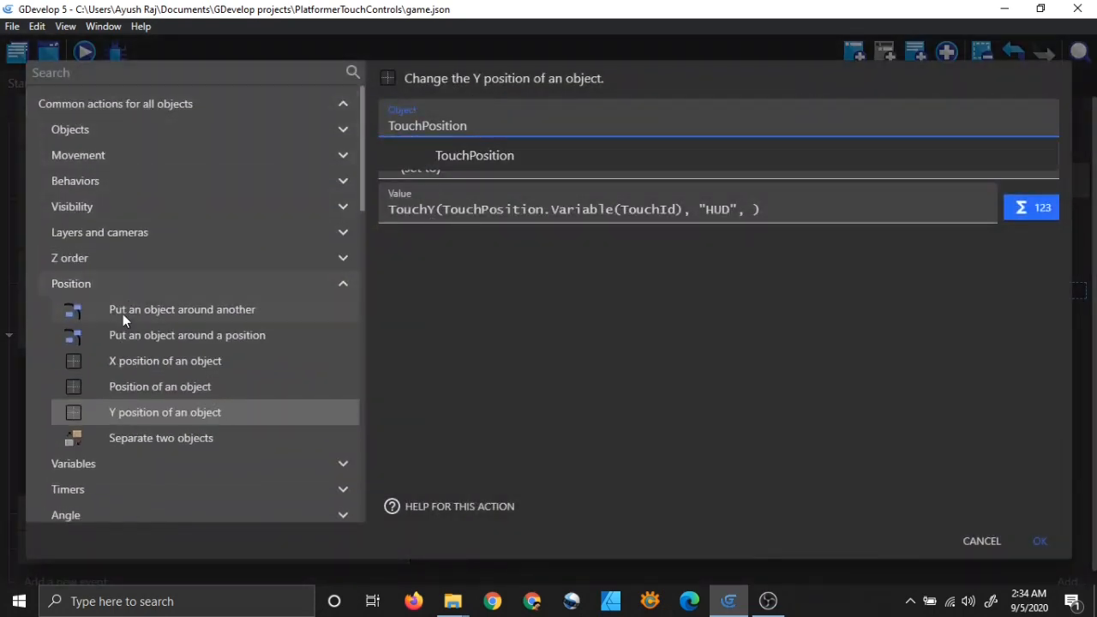
click(136, 393)
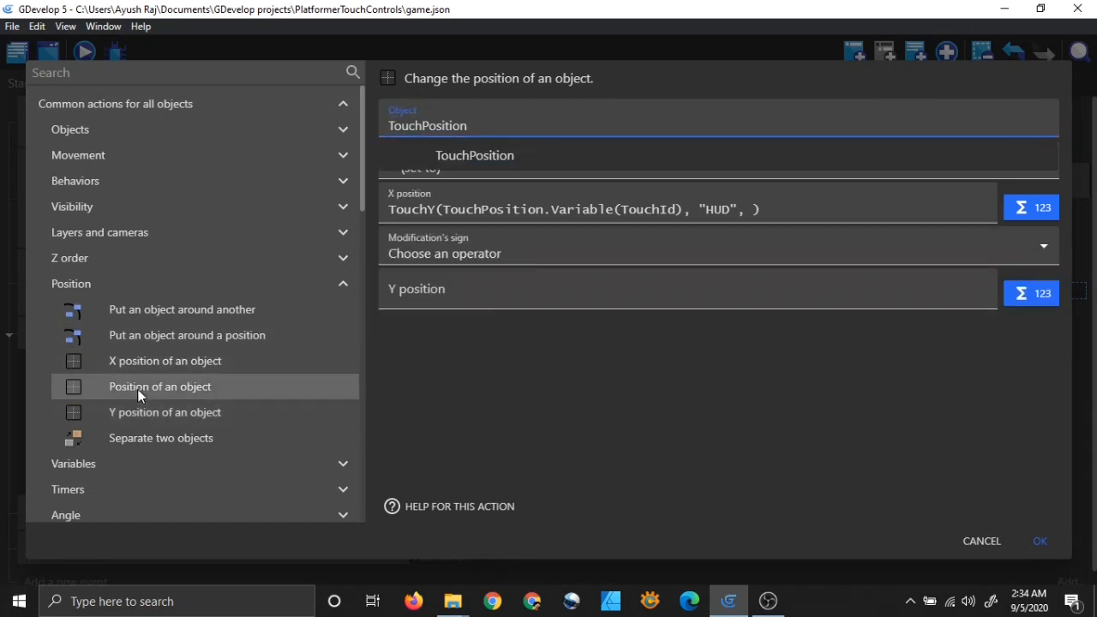
click(468, 382)
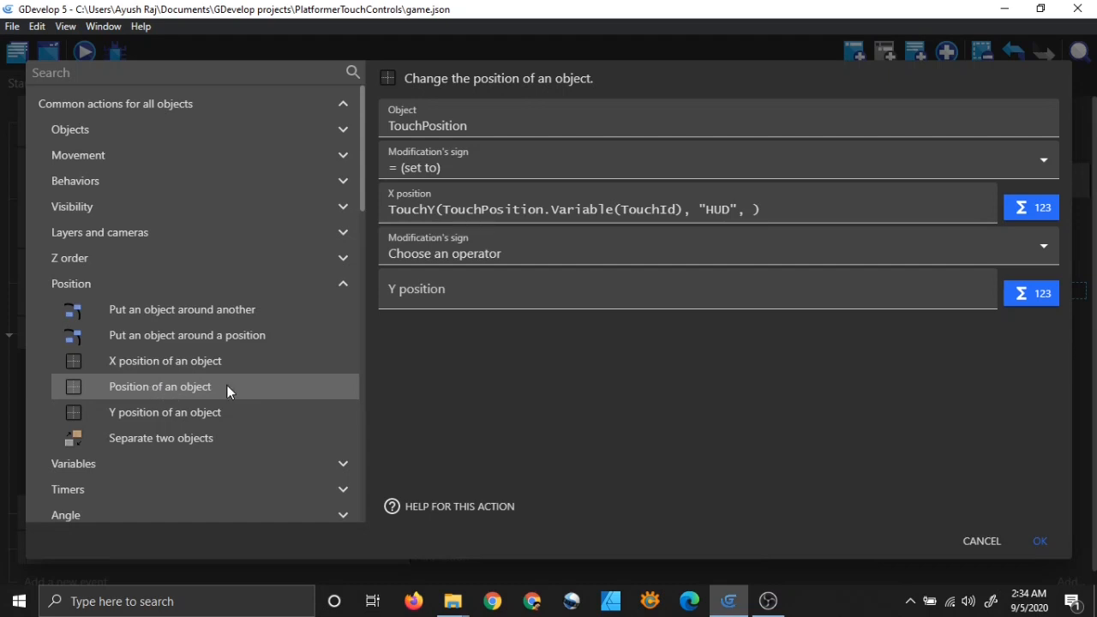
click(971, 542)
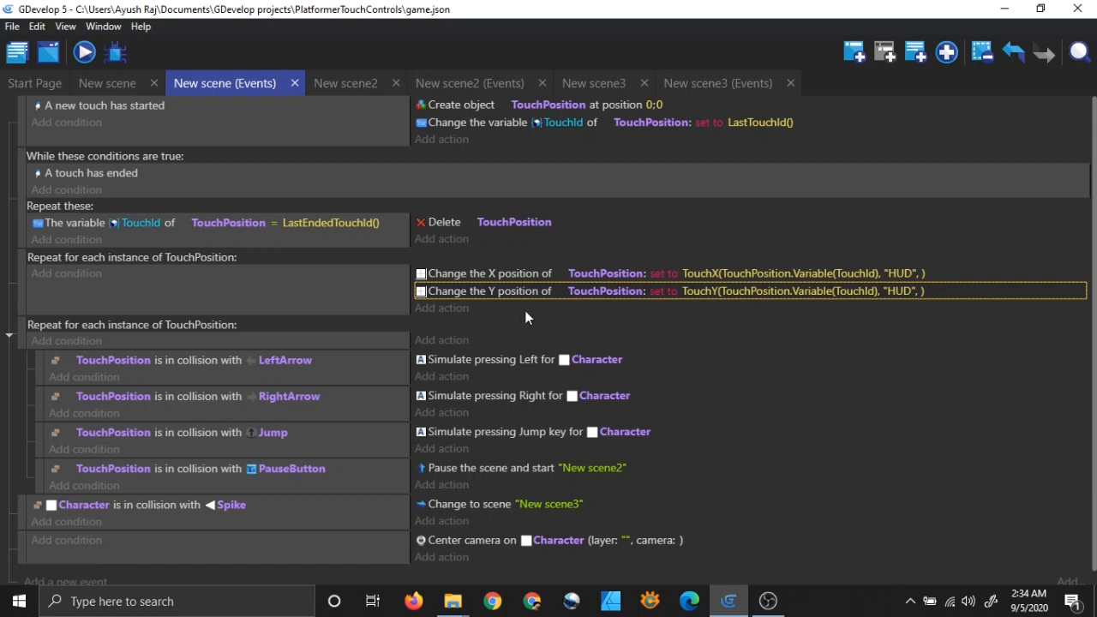
Step: Examine the second TouchPosition for-each event alongside the control buttons in the New scene layout, and return to the events
click(548, 314)
scroll(497, 299, down, 1)
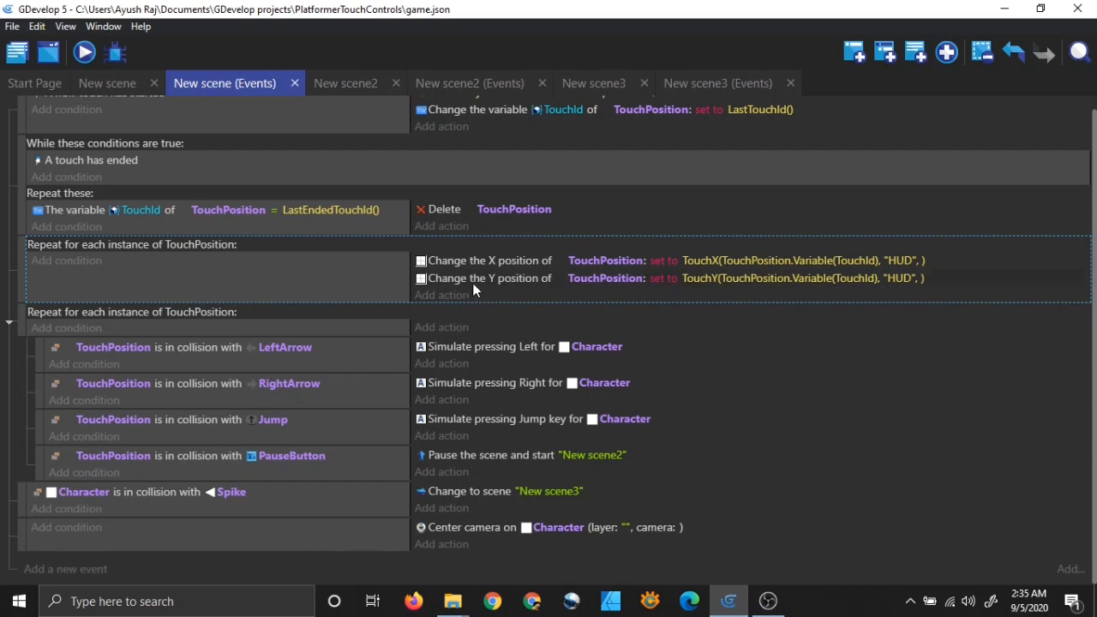
click(582, 330)
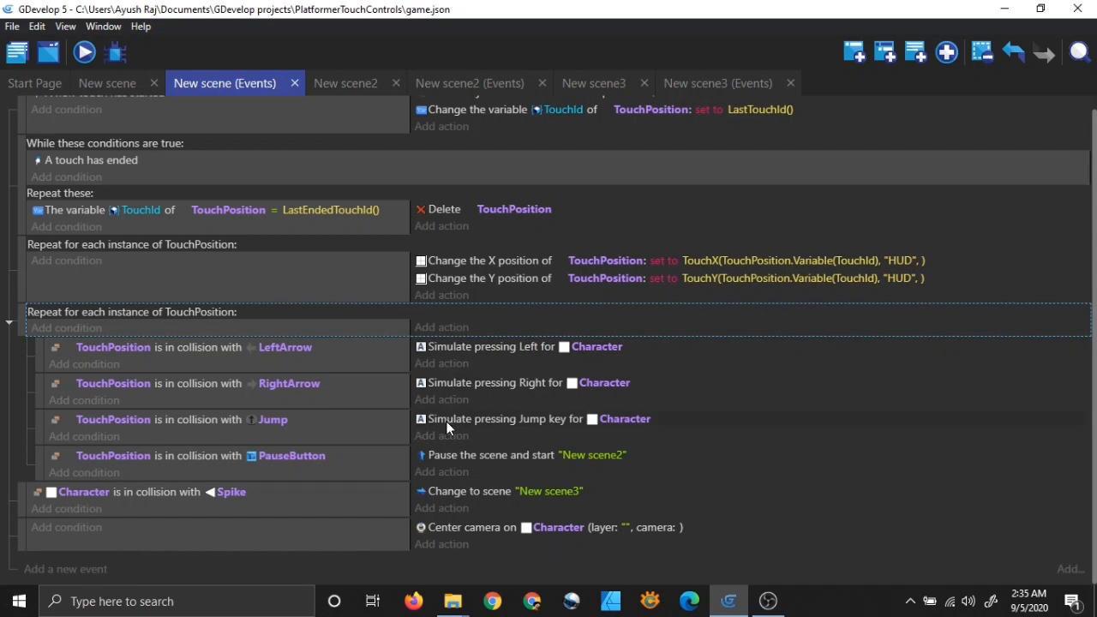
click(111, 83)
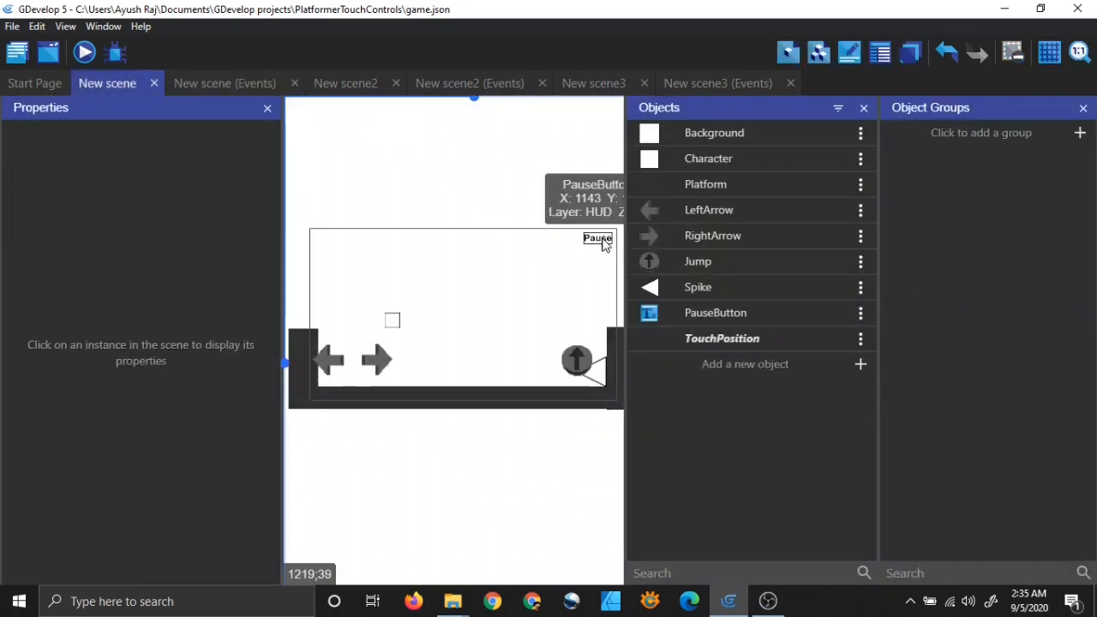
click(212, 83)
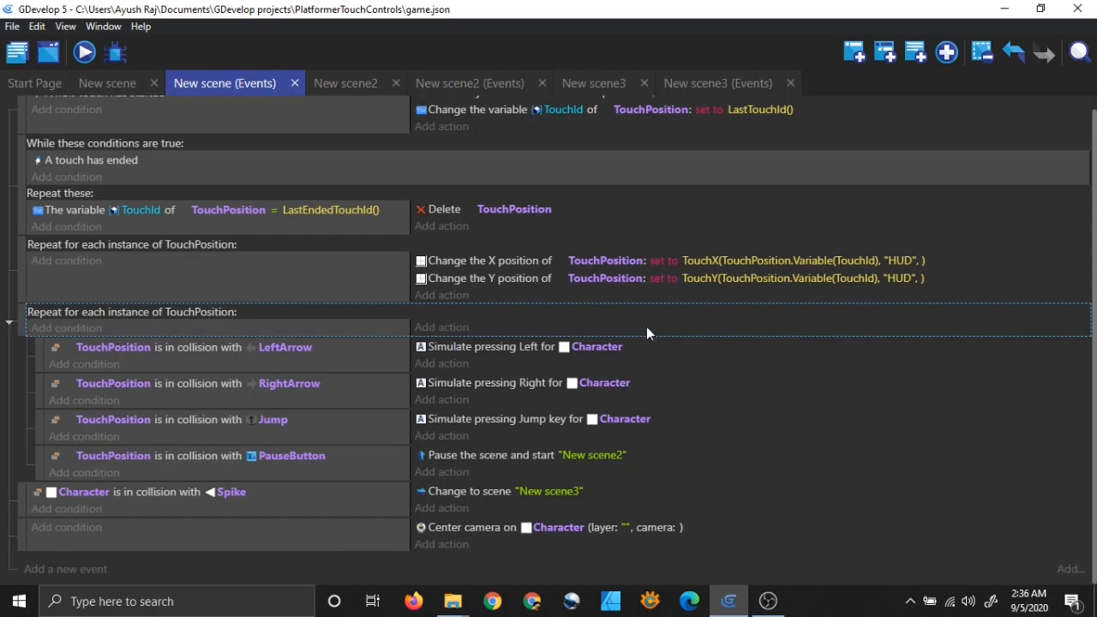
Step: Try adding a sub-event under the second TouchPosition for-each event, undo it and save the project
click(885, 53)
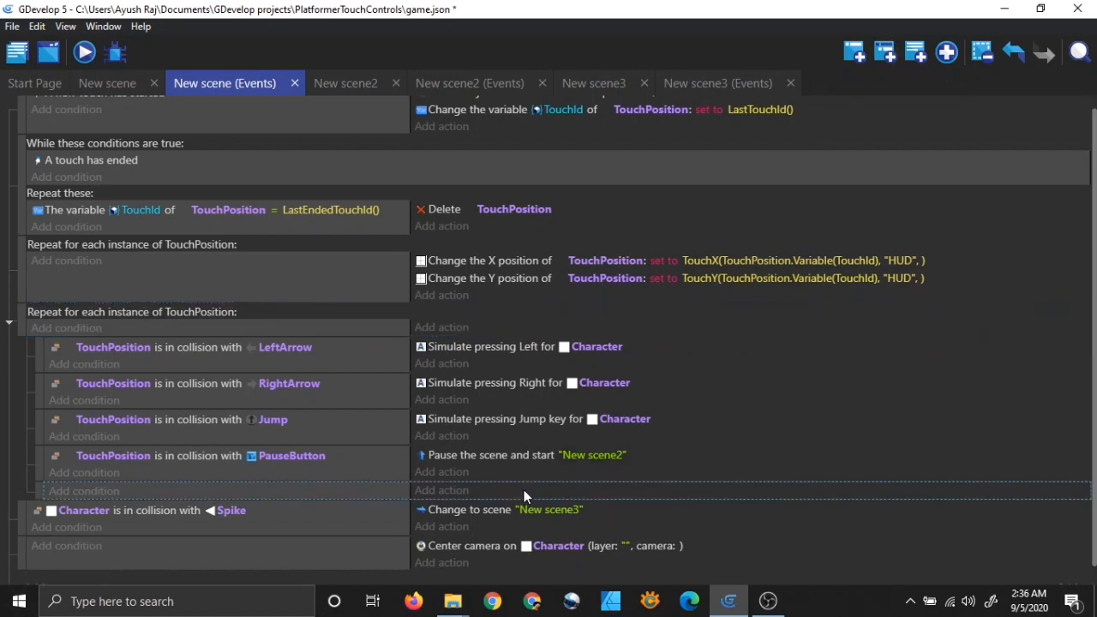
key(ctrl+z)
key(ctrl+s)
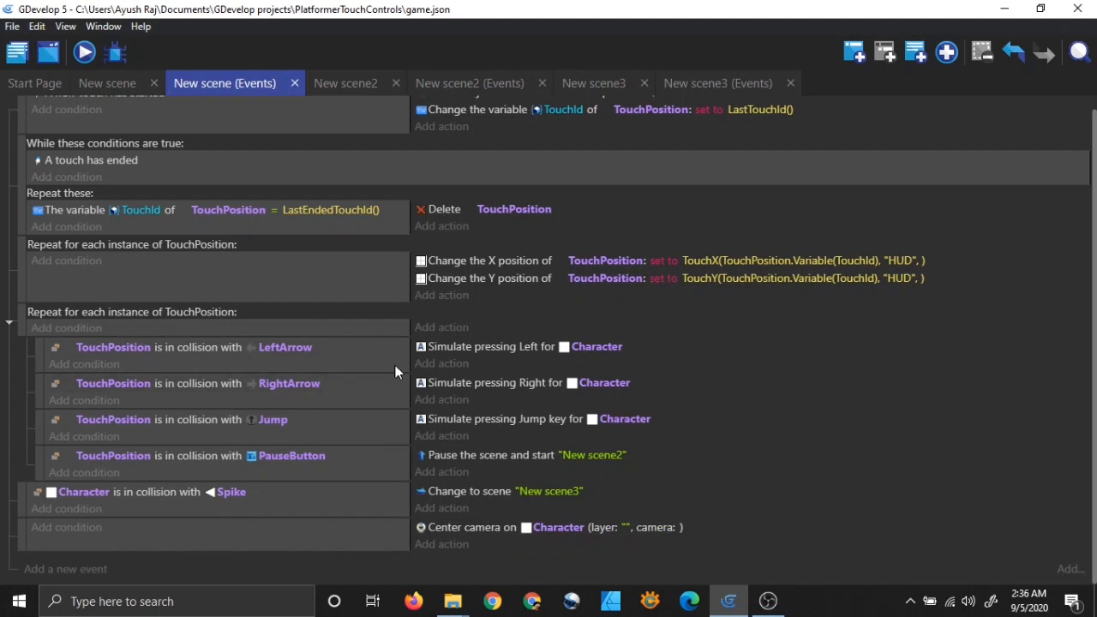
Step: Check the New scene layout and examine the Collision condition between TouchPosition and LeftArrow, closing it without changes
click(110, 84)
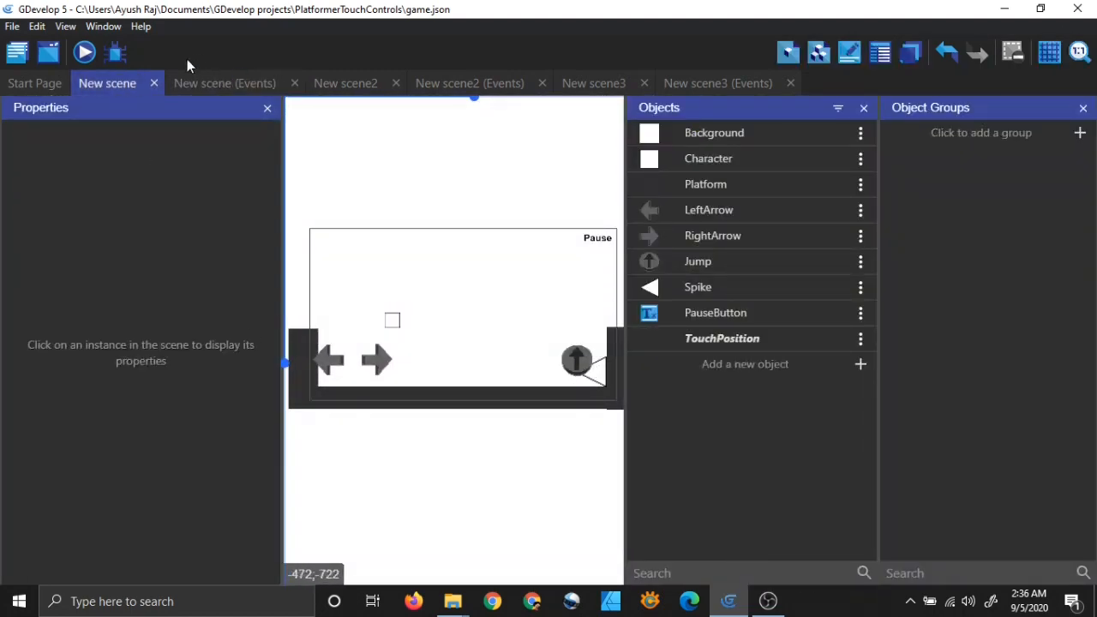
click(191, 82)
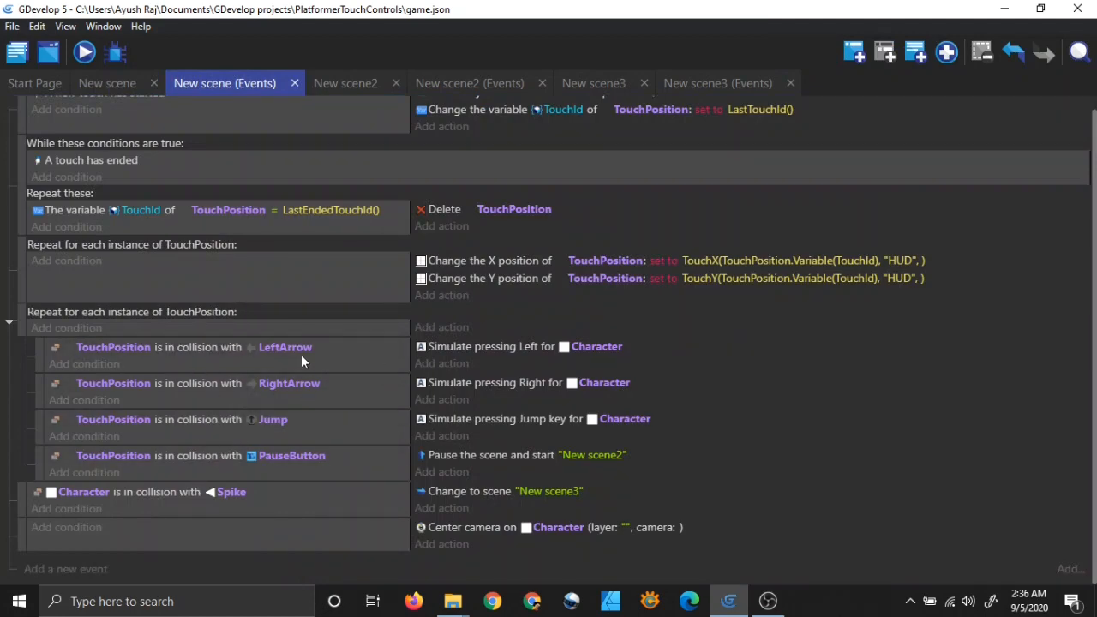
double_click(196, 352)
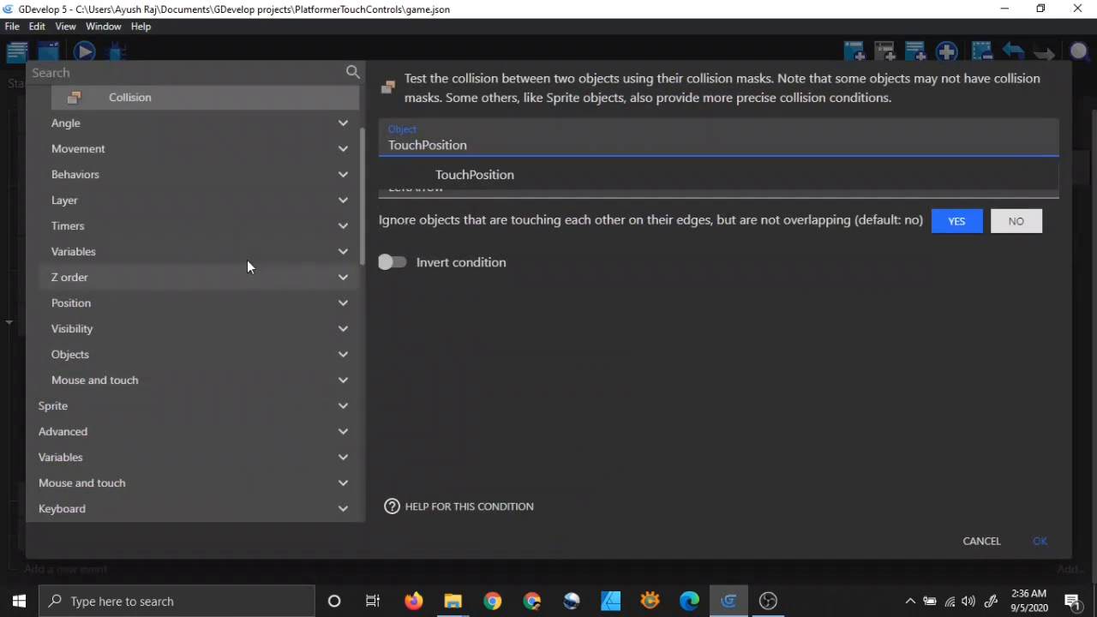
scroll(247, 260, up, 2)
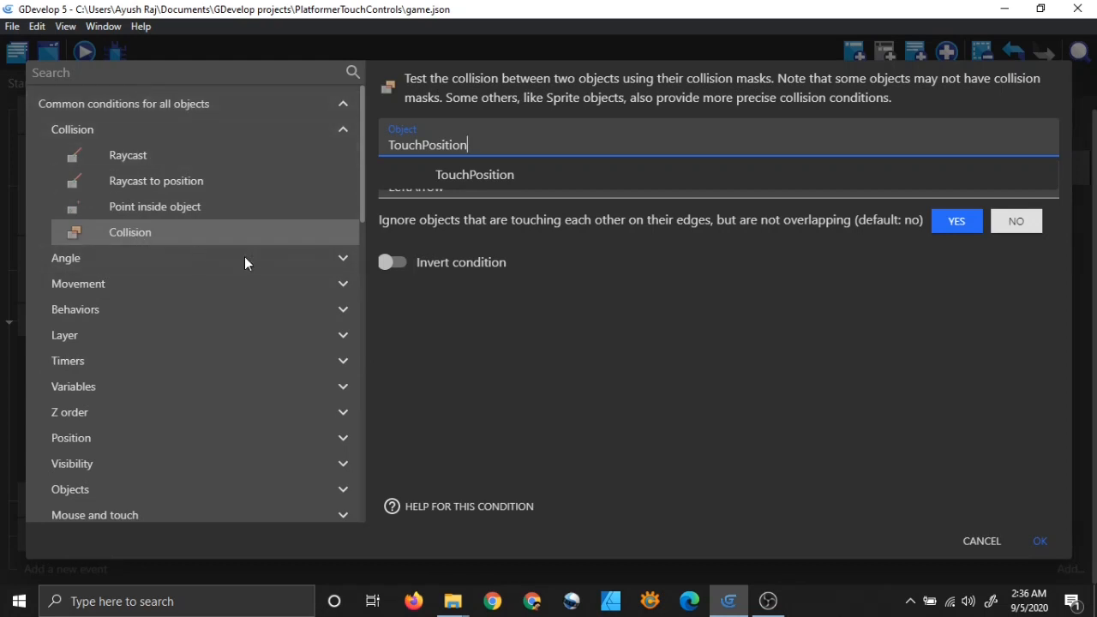
click(584, 341)
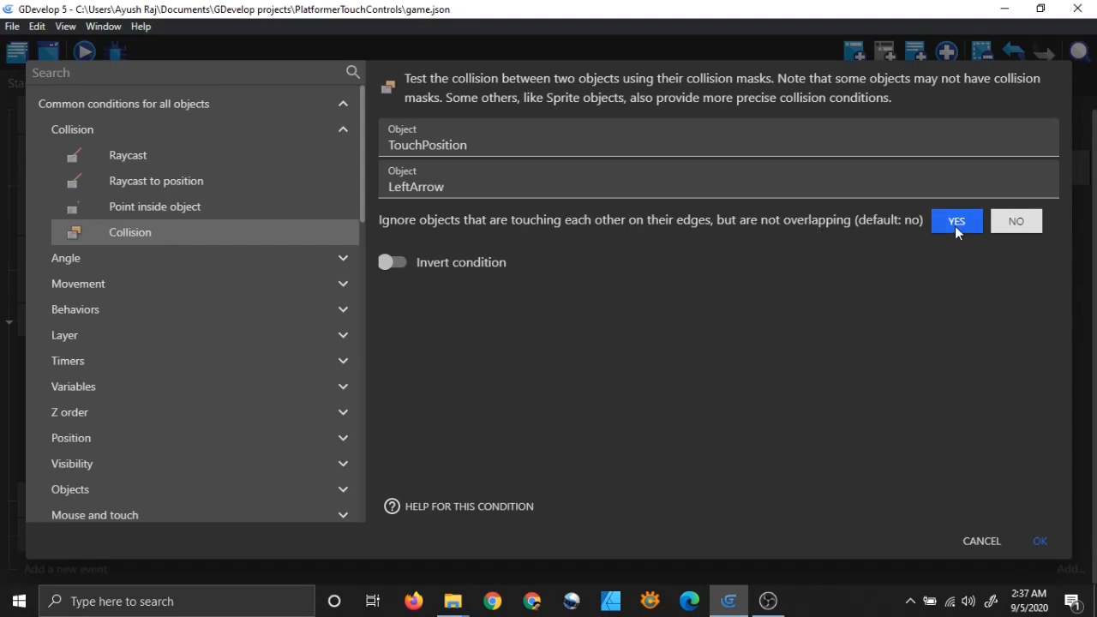
click(978, 542)
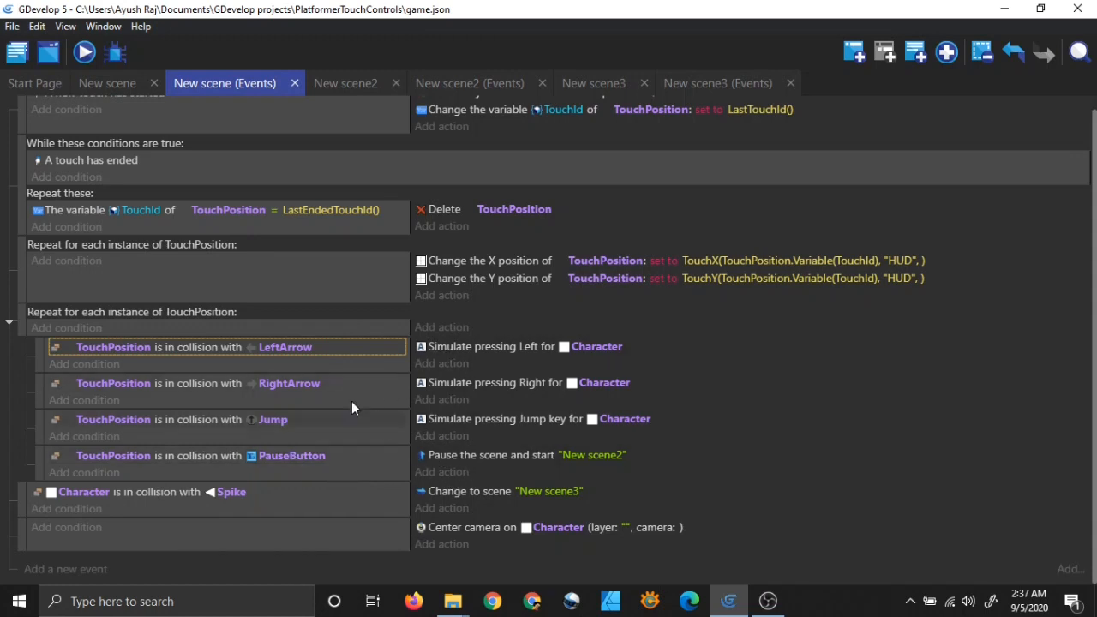
Step: Examine the Simulate left key press action for Character among the Platform Behavior controls, and close it without changes
double_click(520, 351)
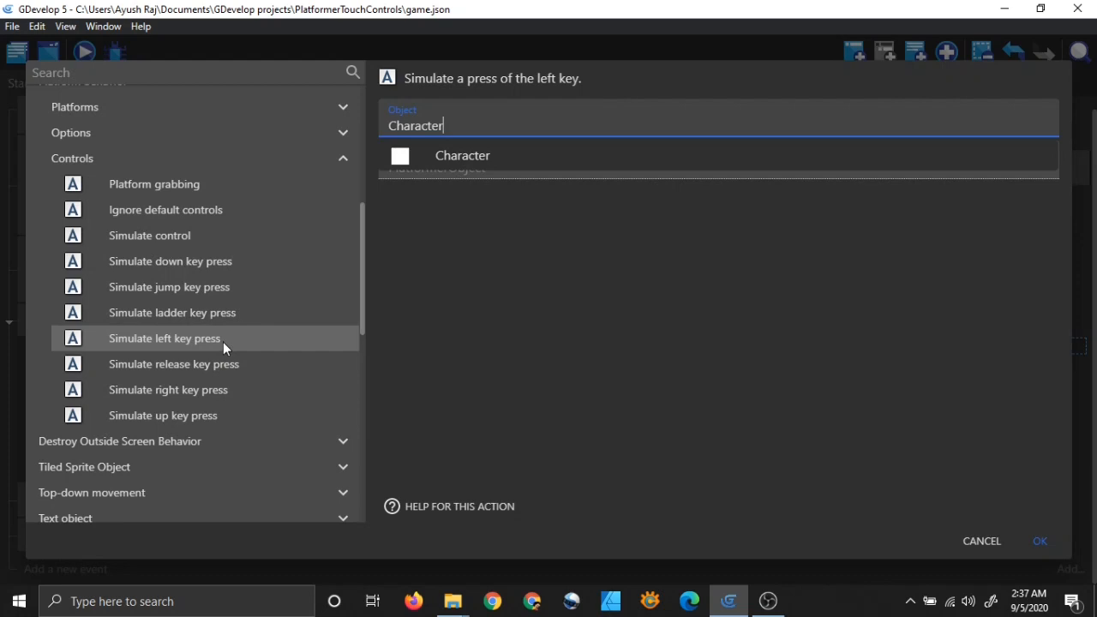
scroll(222, 341, up, 5)
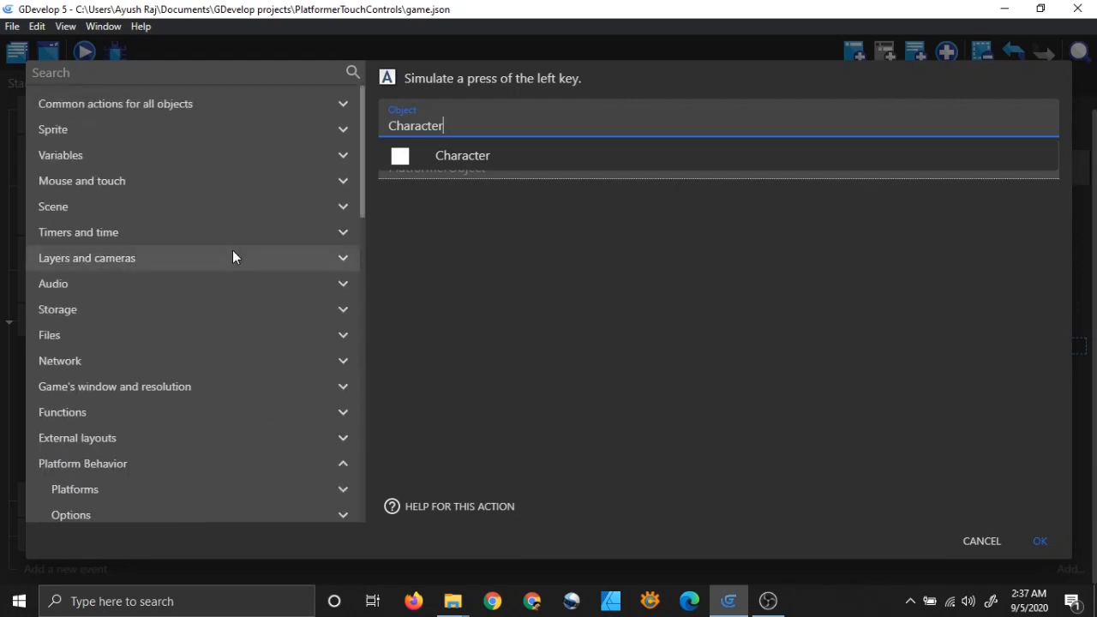
scroll(233, 257, down, 4)
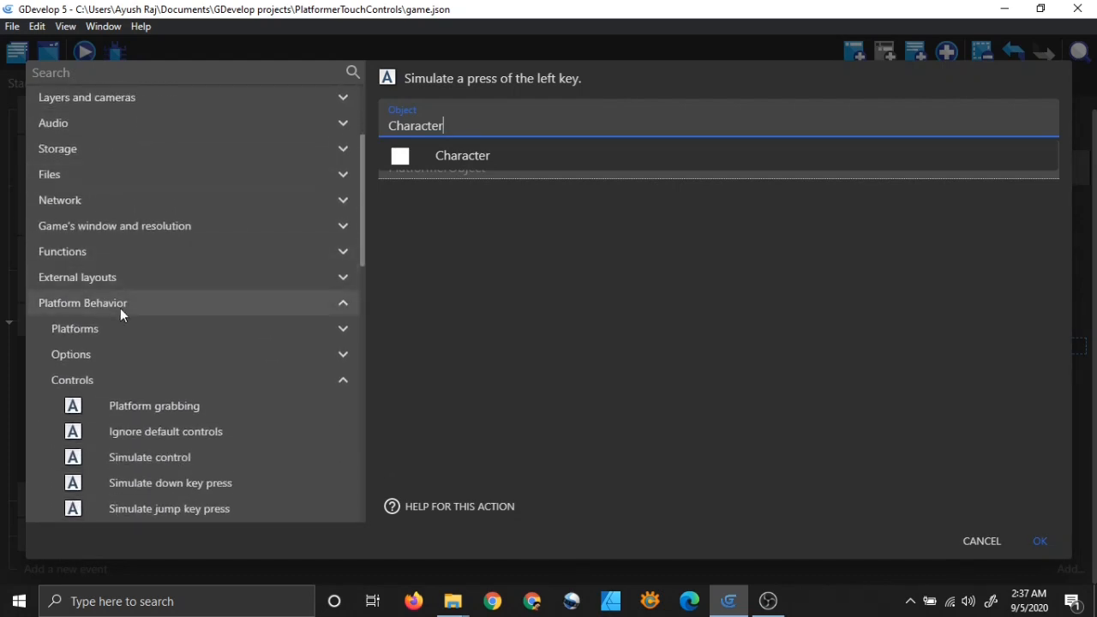
scroll(120, 307, down, 2)
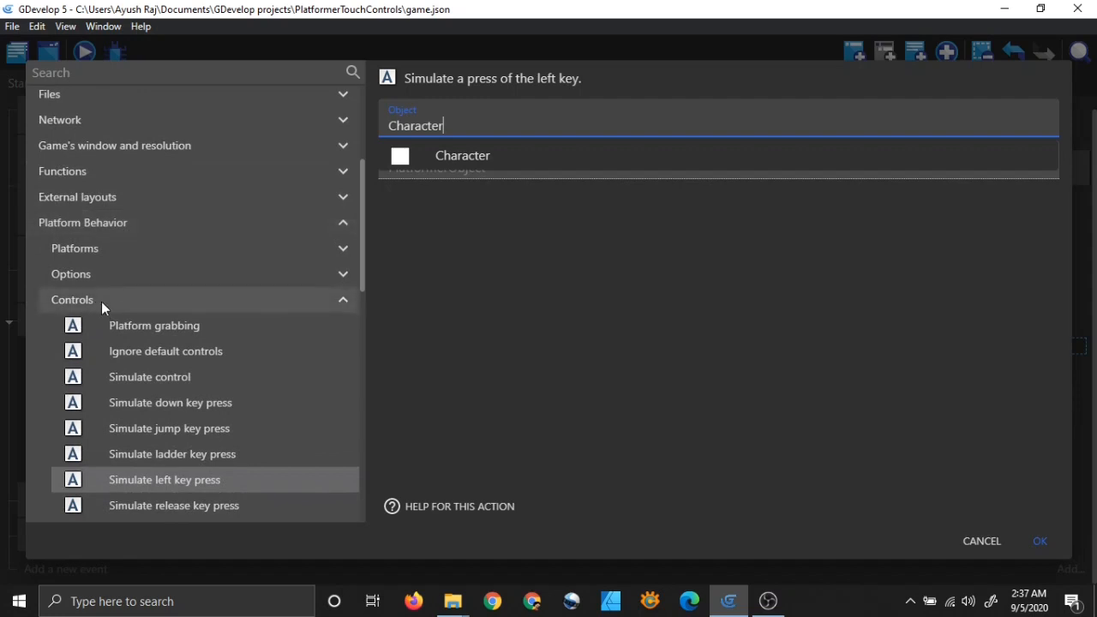
click(117, 303)
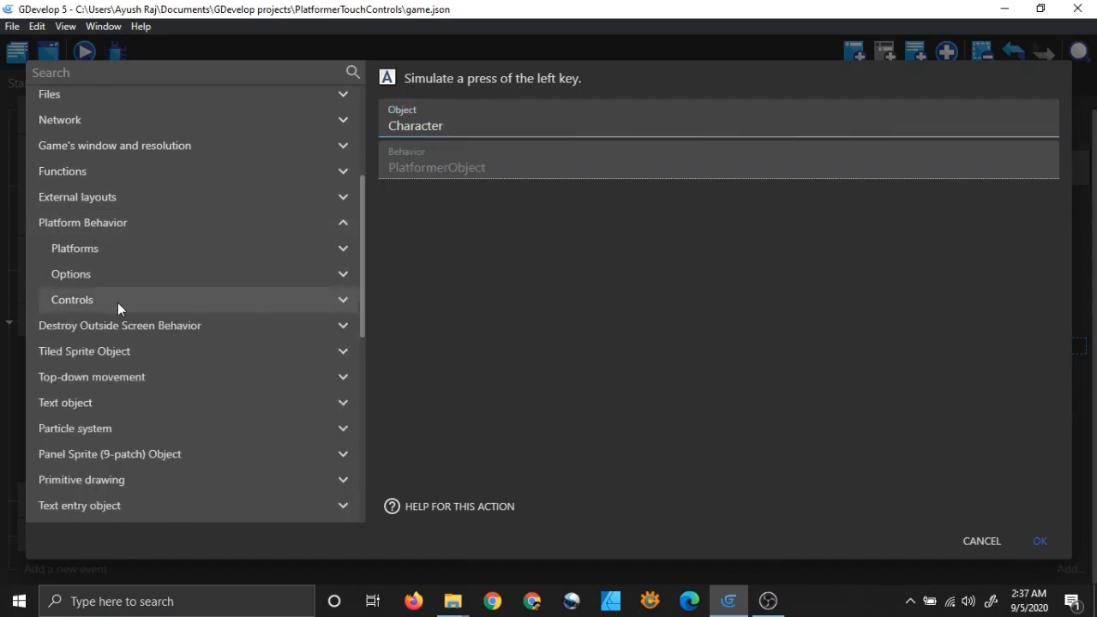
click(117, 303)
scroll(166, 330, down, 2)
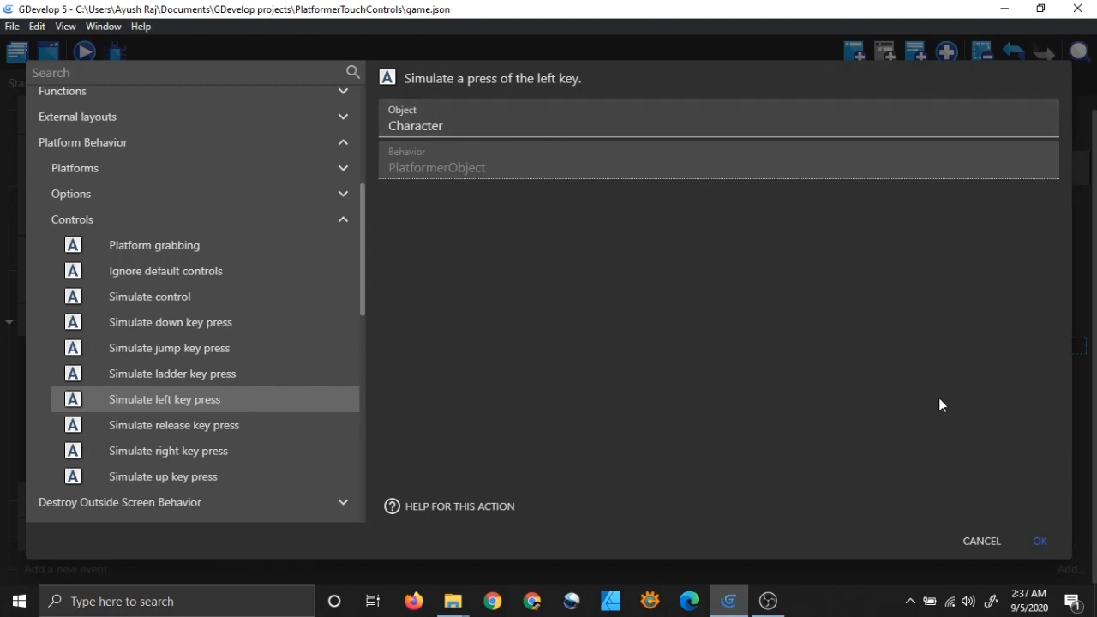
click(966, 548)
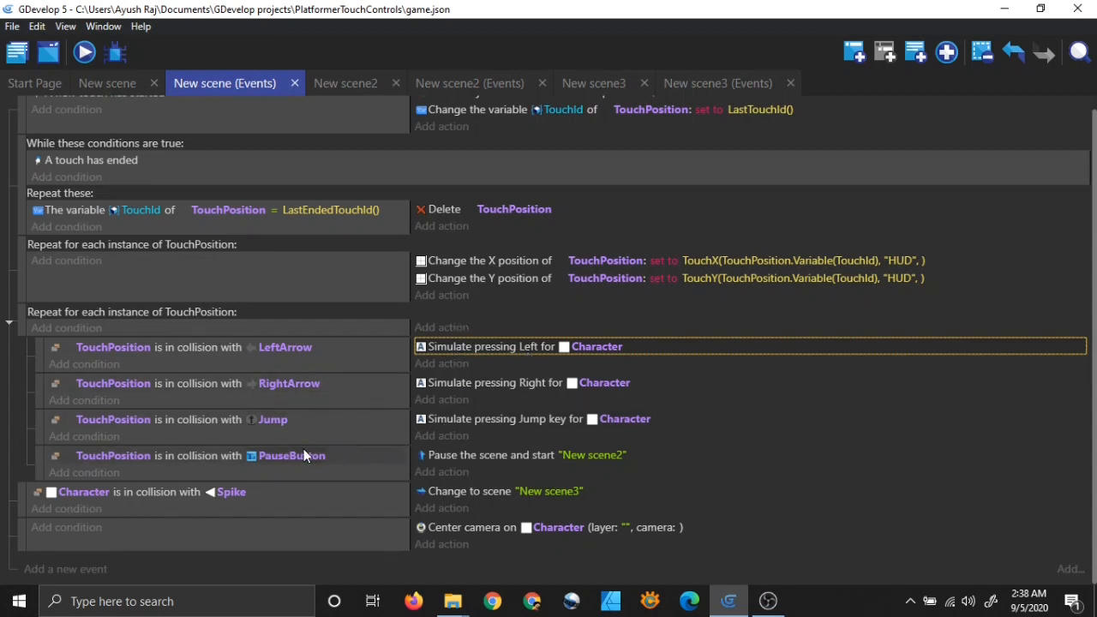
Step: Examine the Pause and start a new scene action for PauseButton, close it unchanged, and check the New scene layout before returning to the events
double_click(497, 457)
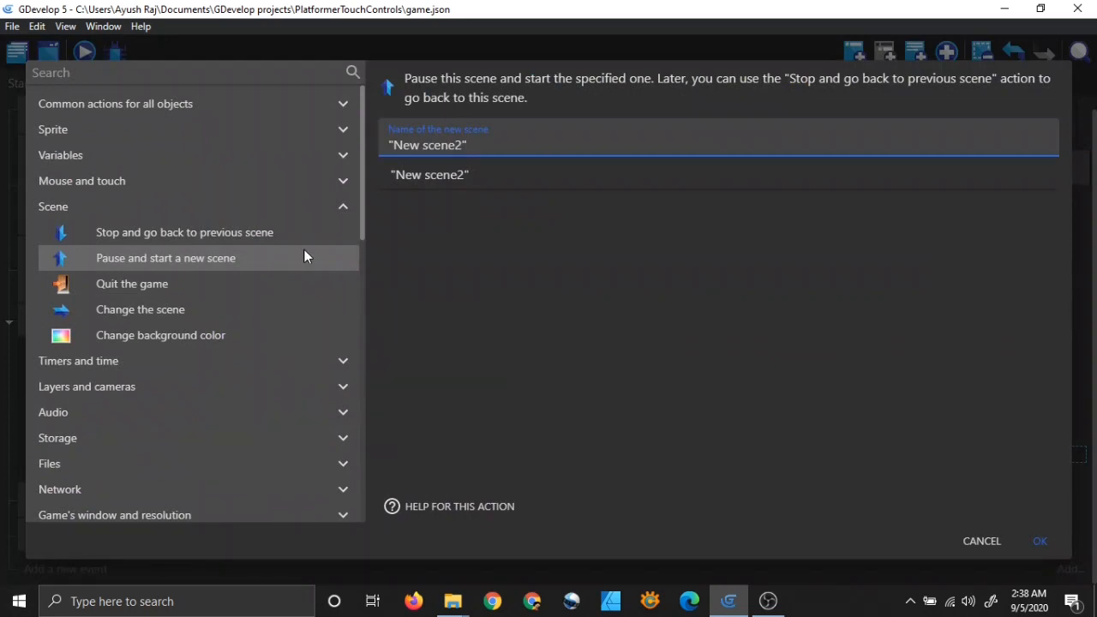
click(402, 272)
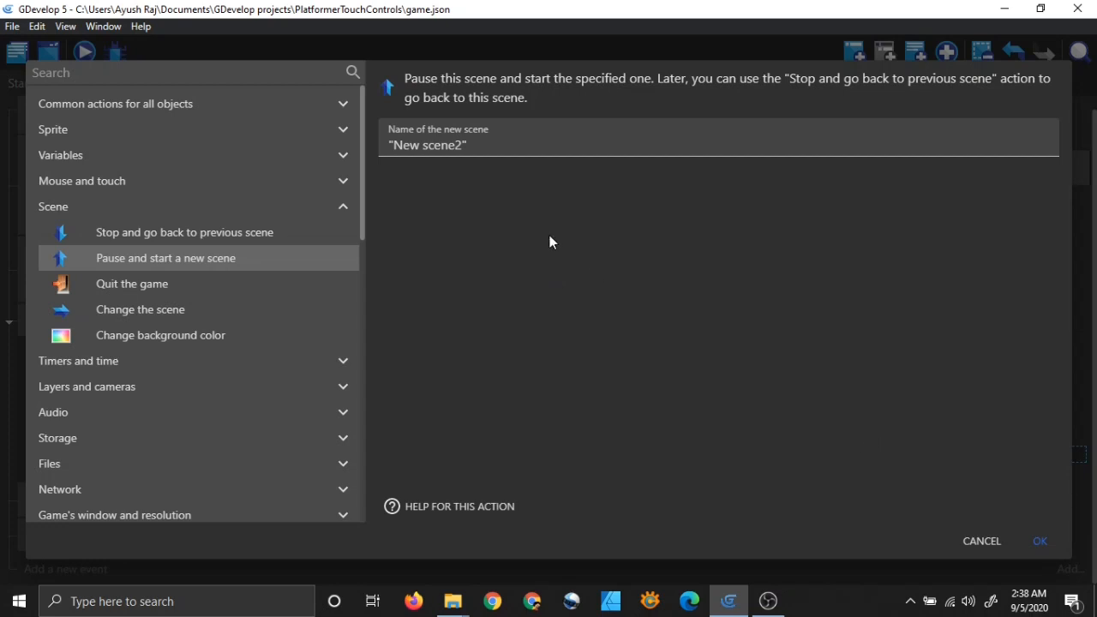
click(590, 140)
click(603, 164)
click(997, 541)
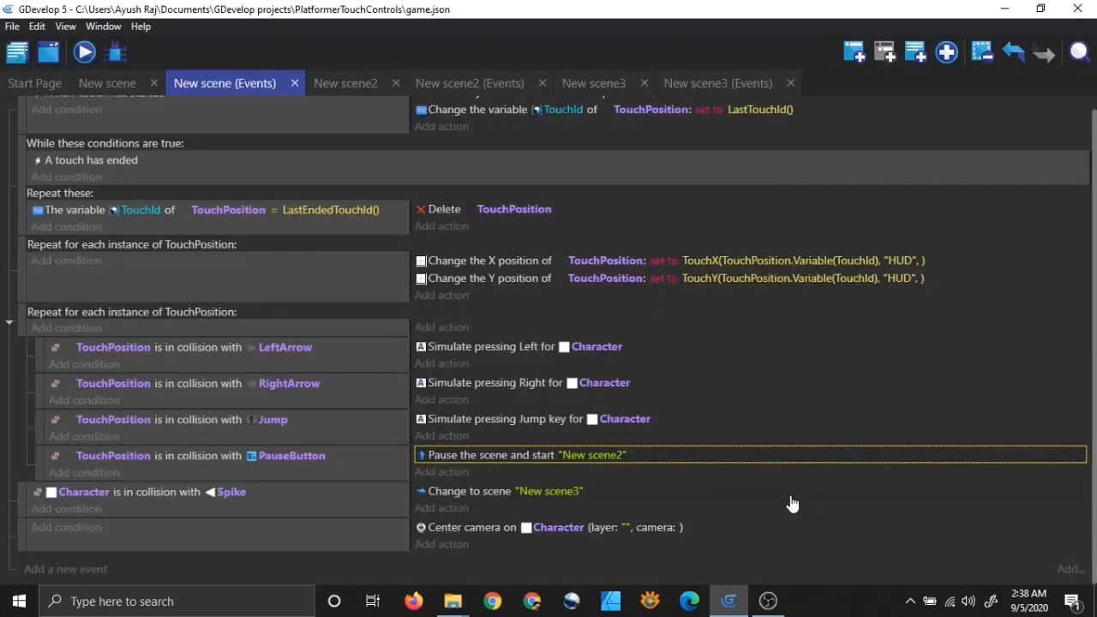
click(113, 84)
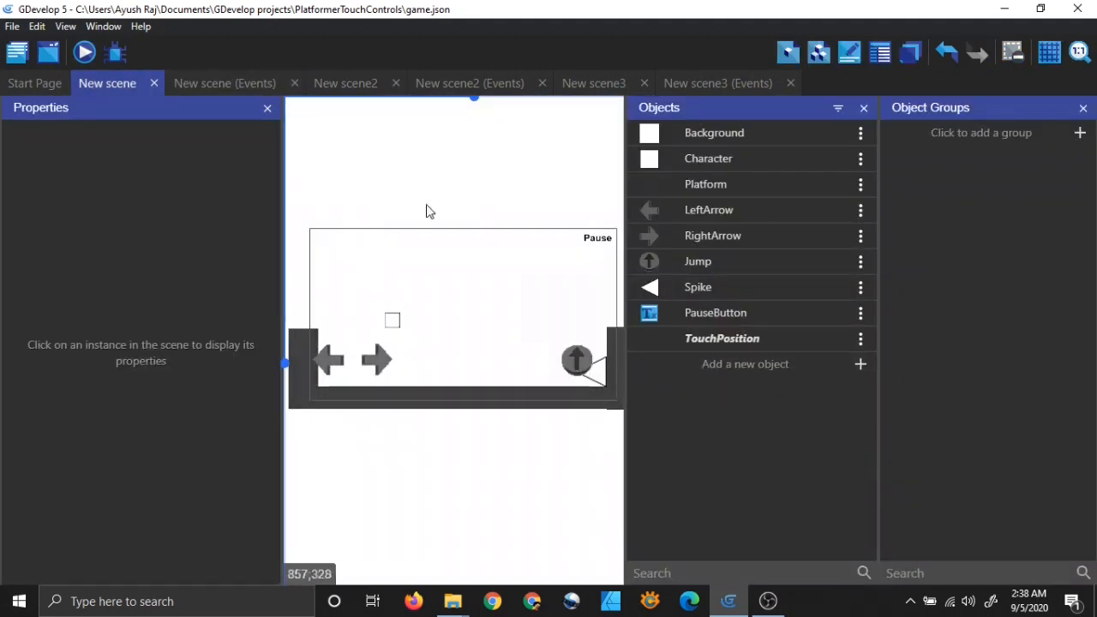
click(232, 82)
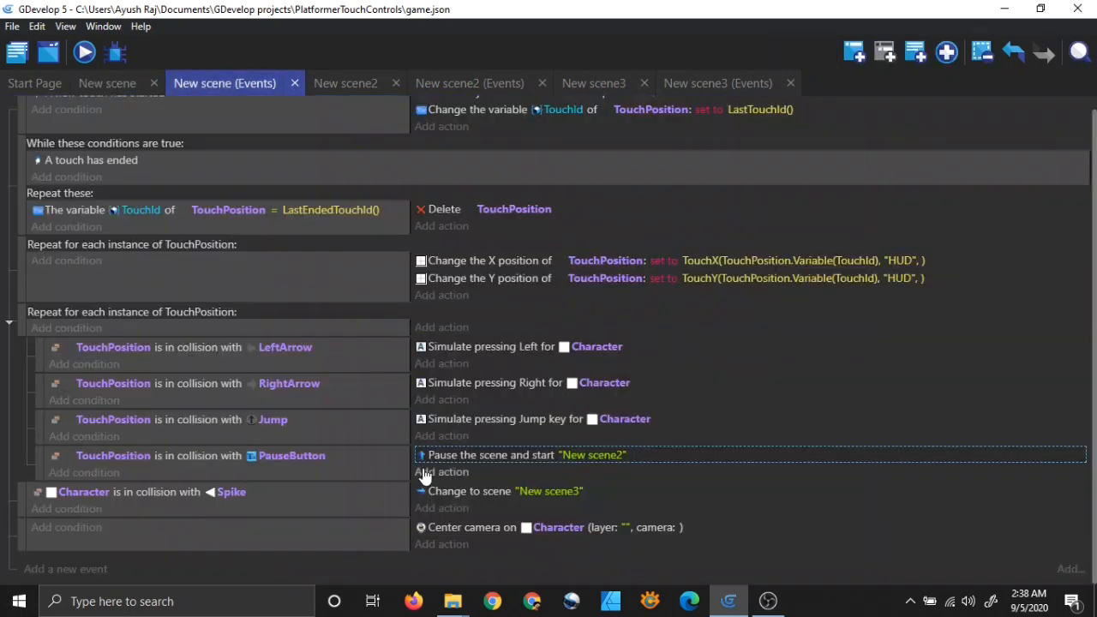
Step: Examine the Collision condition between Character and Spike, close it without changes and highlight its event
double_click(161, 492)
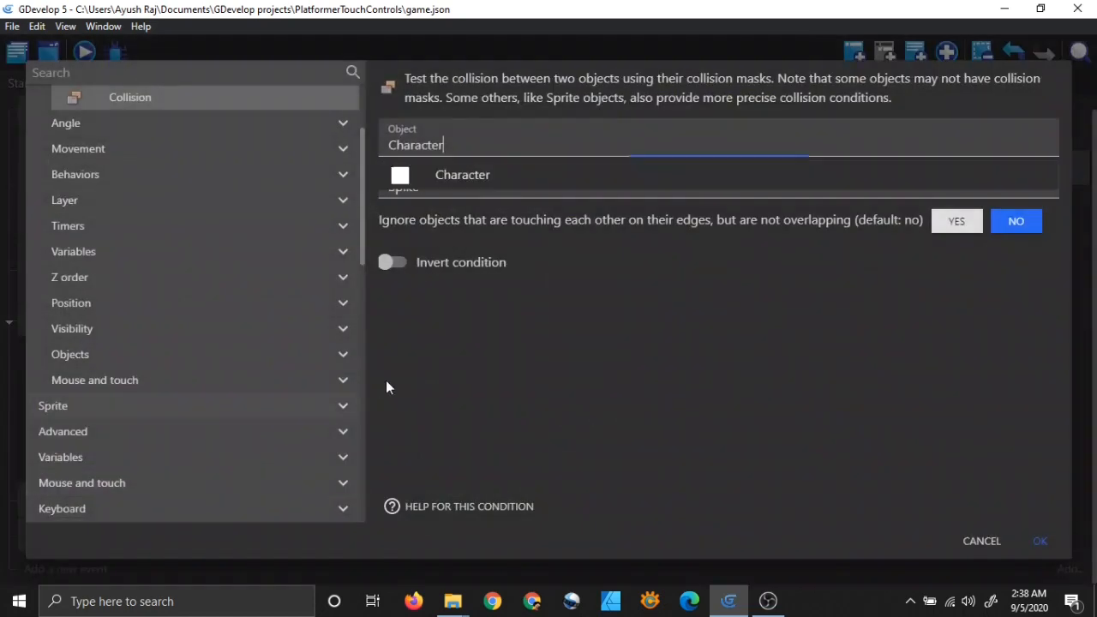
scroll(282, 363, up, 2)
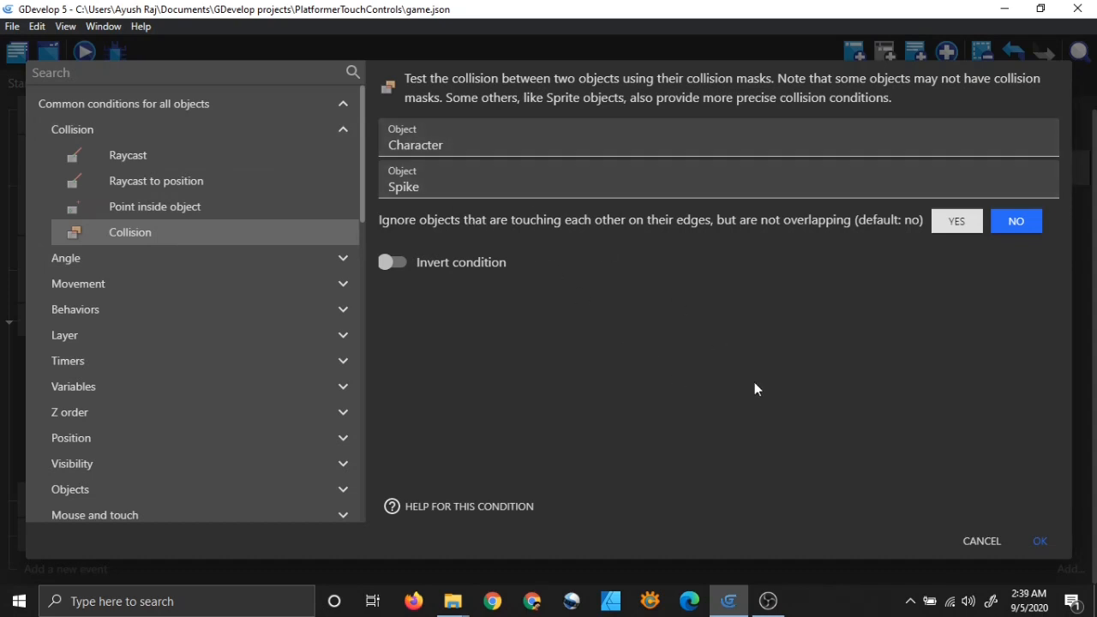
click(980, 541)
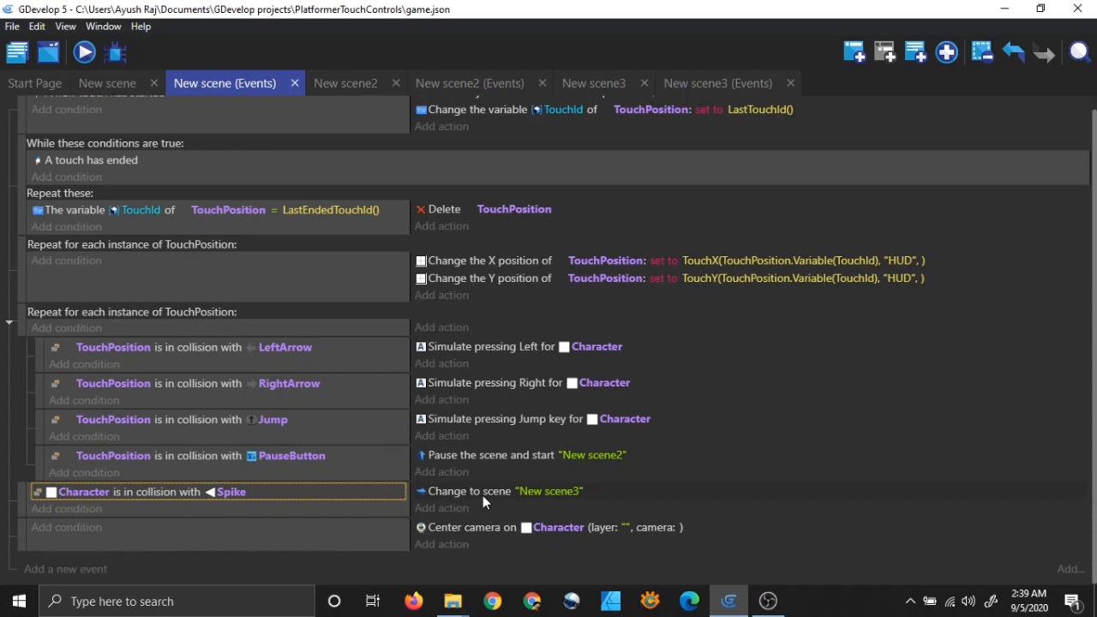
click(295, 511)
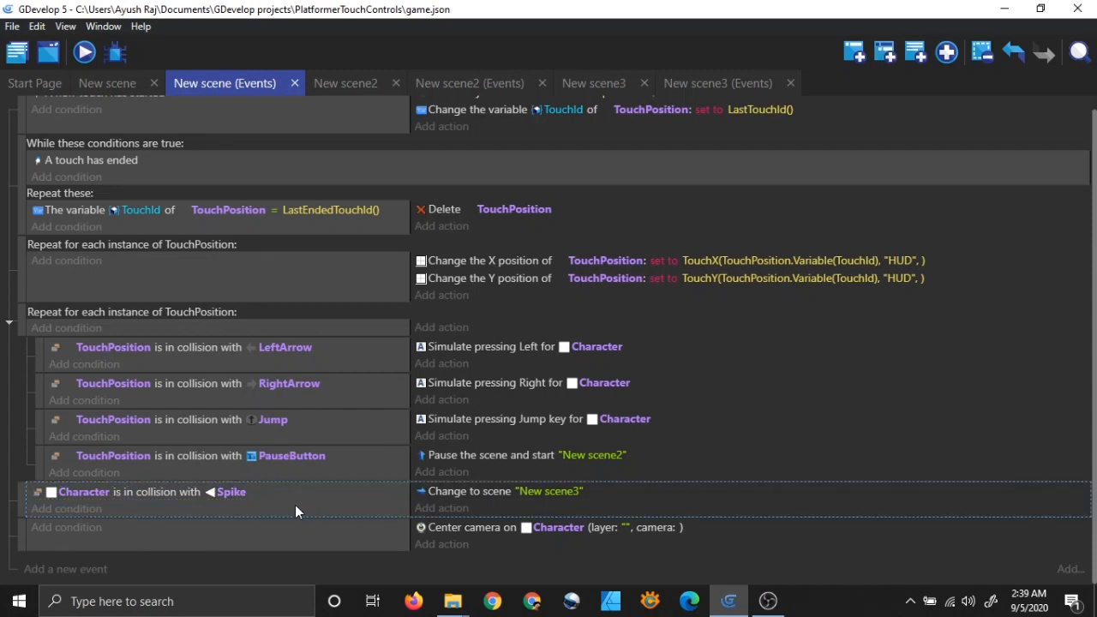
Step: Examine the Center the camera on an object action for Character, including its layer options, and close it without changes
click(544, 550)
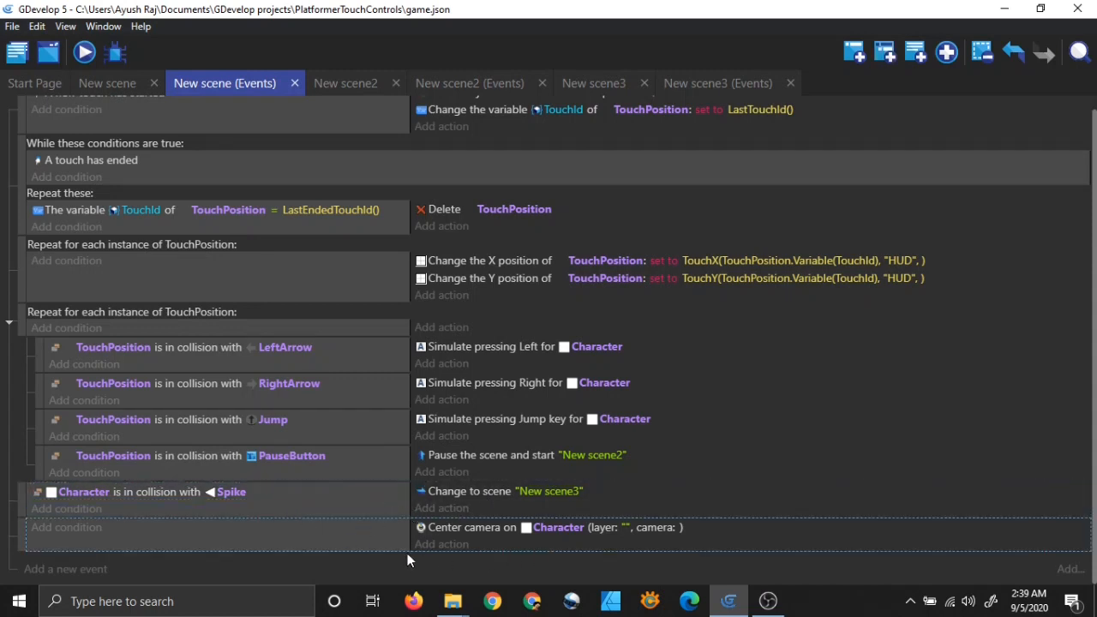
double_click(489, 529)
click(457, 377)
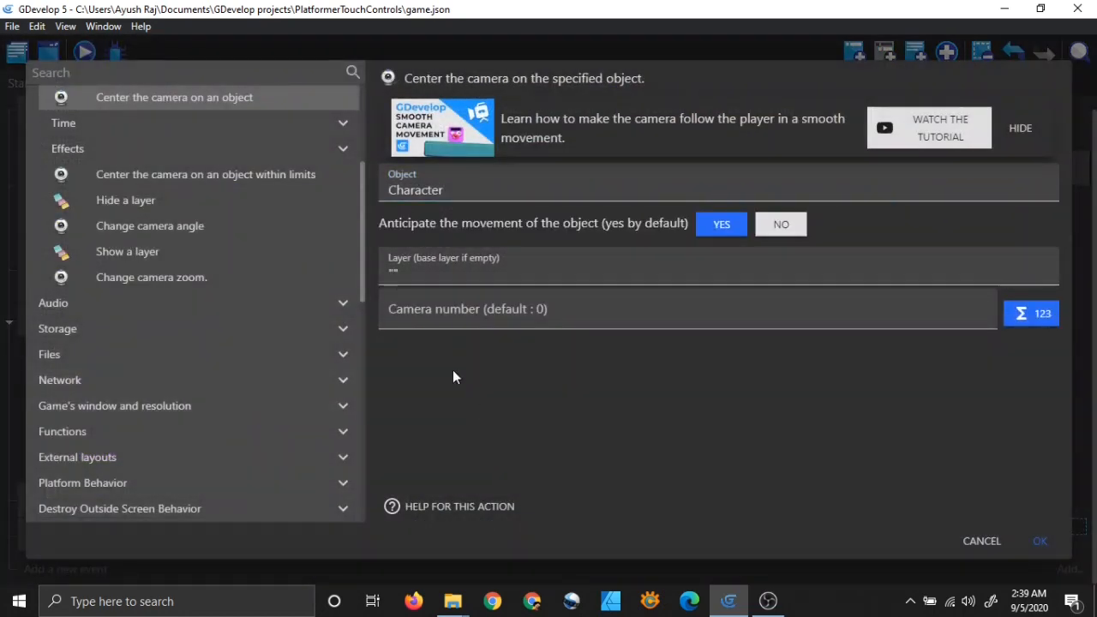
scroll(253, 384, up, 3)
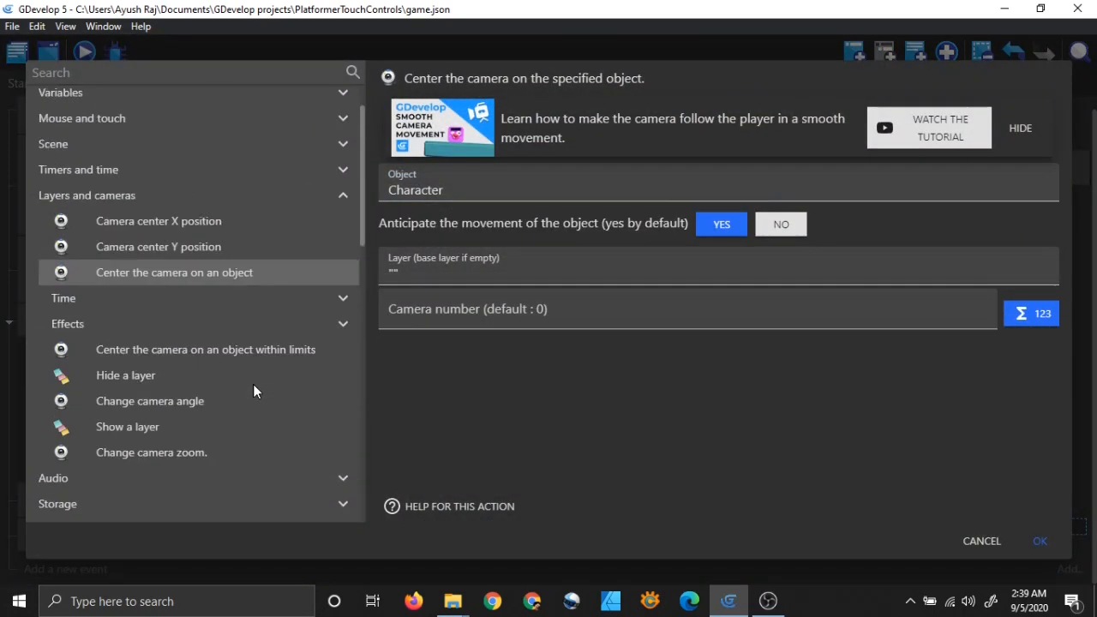
scroll(223, 319, down, 2)
scroll(224, 328, up, 2)
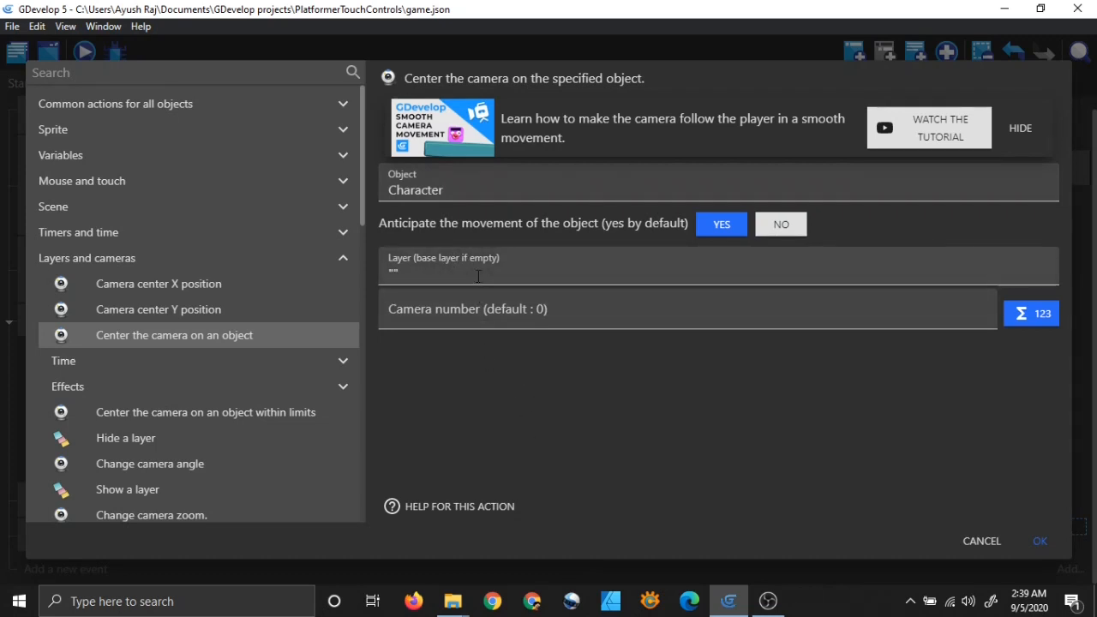
click(473, 273)
click(593, 436)
click(545, 276)
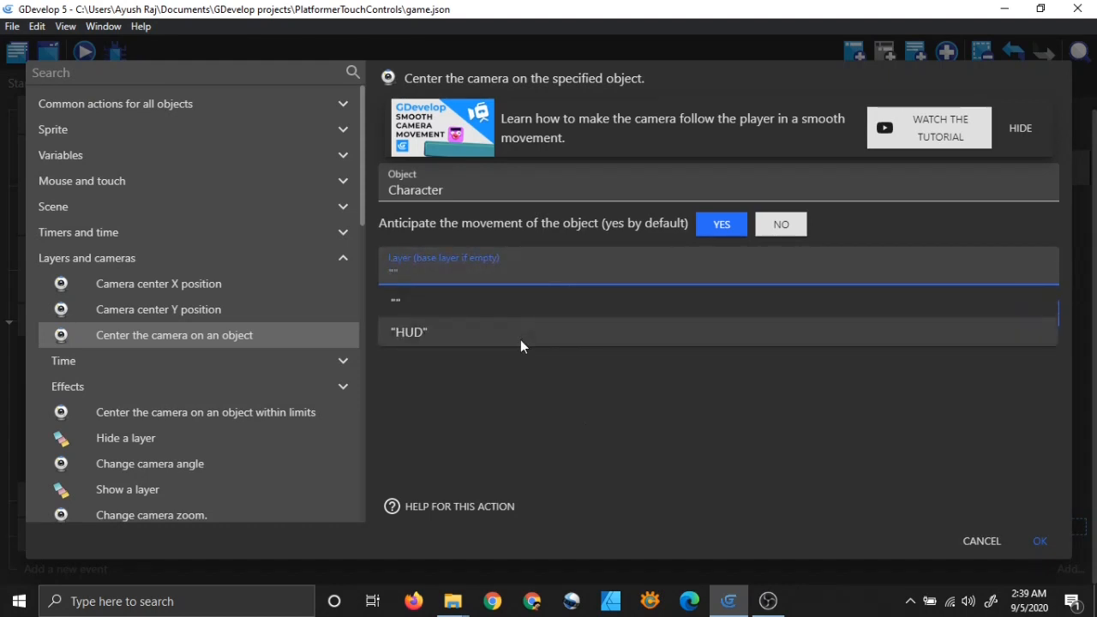
click(520, 307)
click(683, 476)
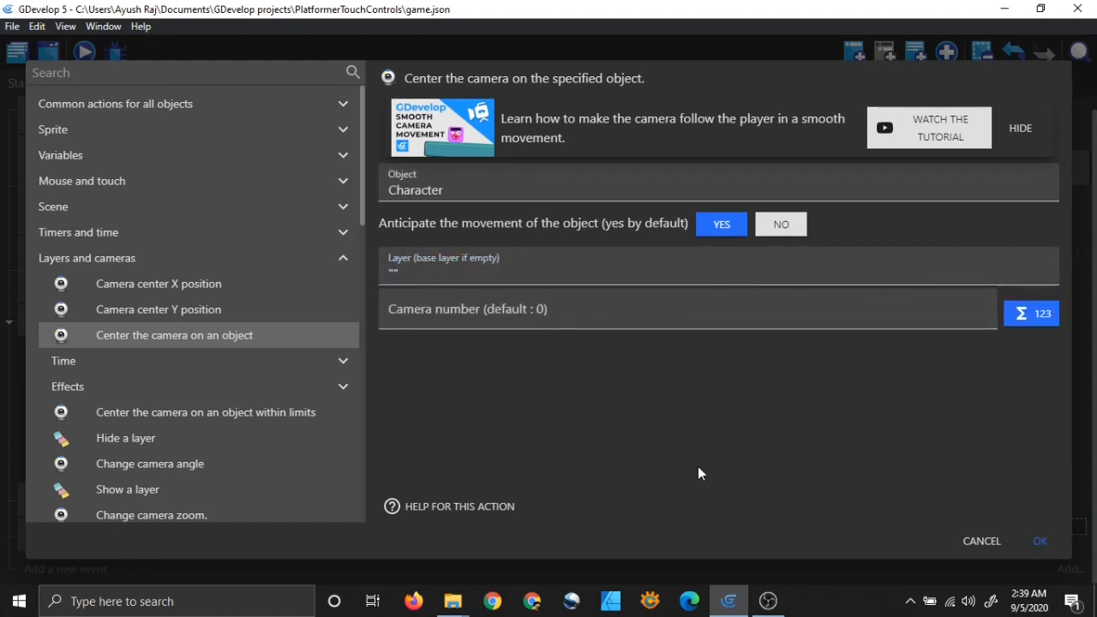
click(985, 540)
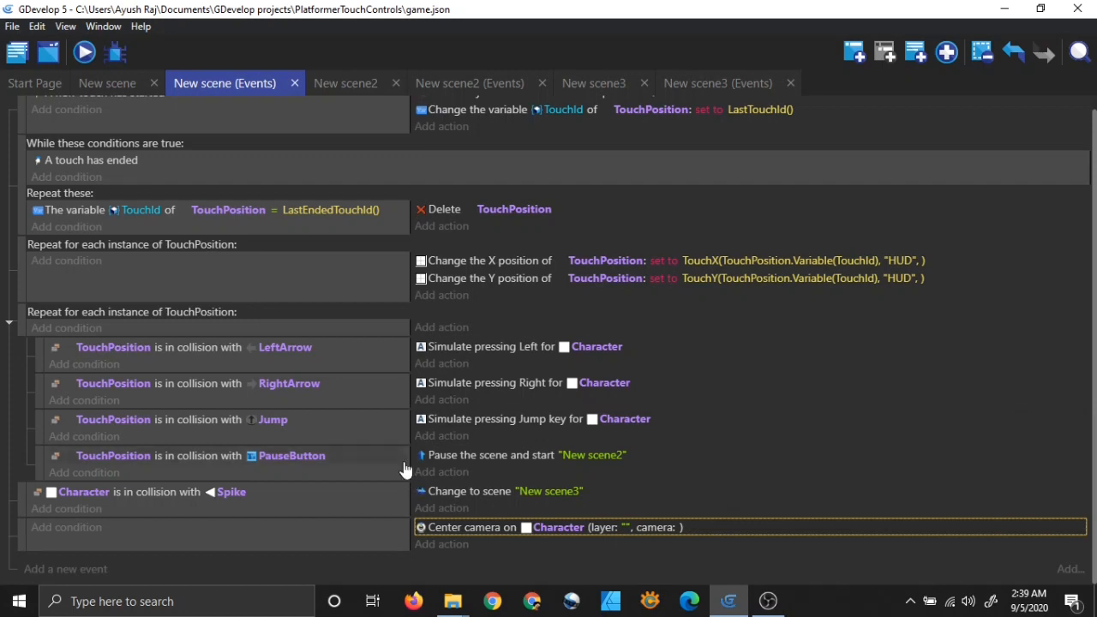
Step: Widen the Background instance in the New scene layout, stretching its right edge well beyond the game frame
click(108, 85)
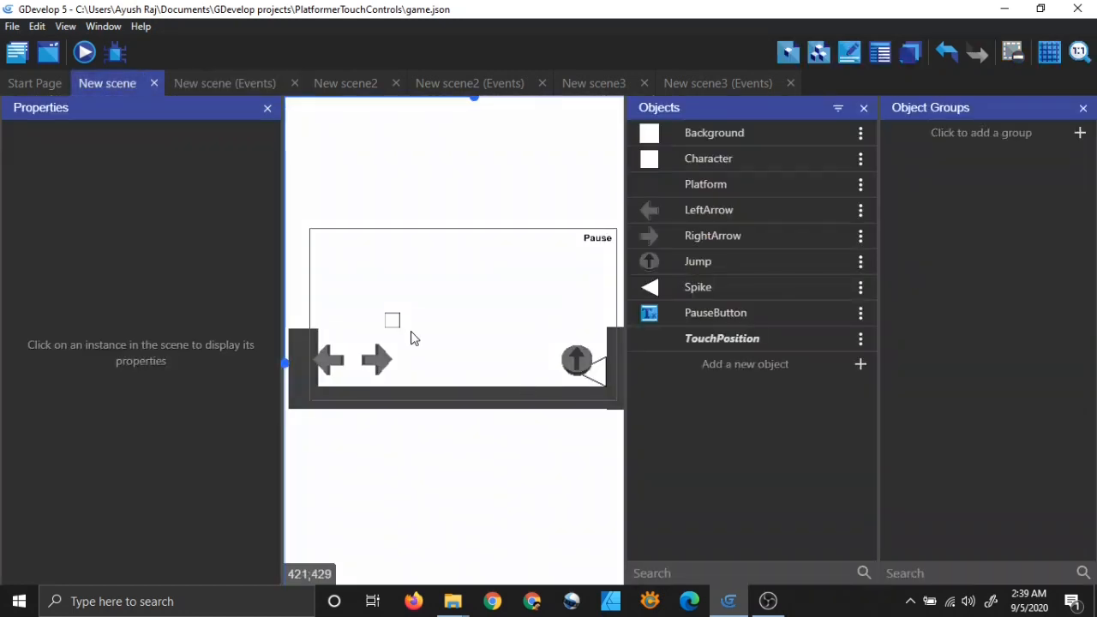
scroll(506, 463, down, 5)
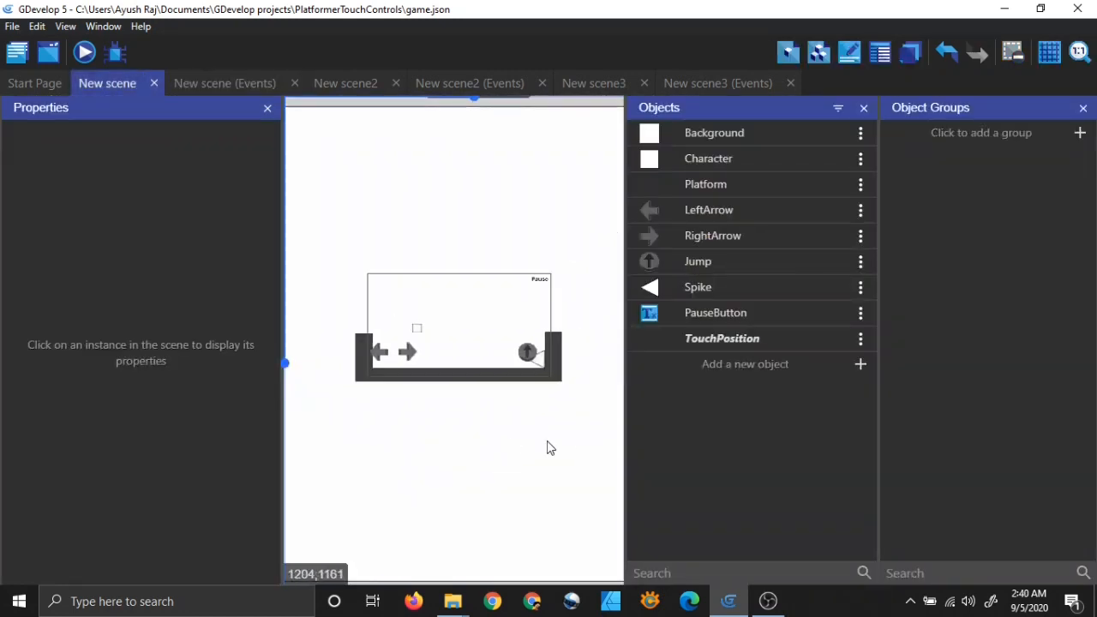
middle_drag(547, 452, 503, 440)
scroll(508, 452, down, 5)
scroll(497, 439, down, 5)
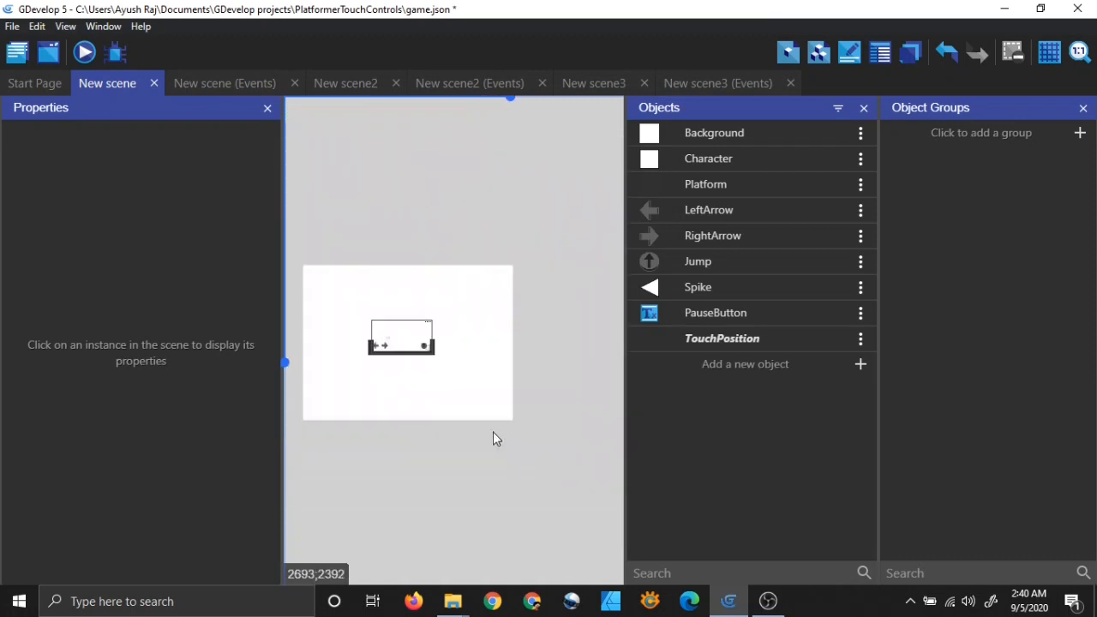
middle_drag(469, 388, 460, 382)
click(487, 343)
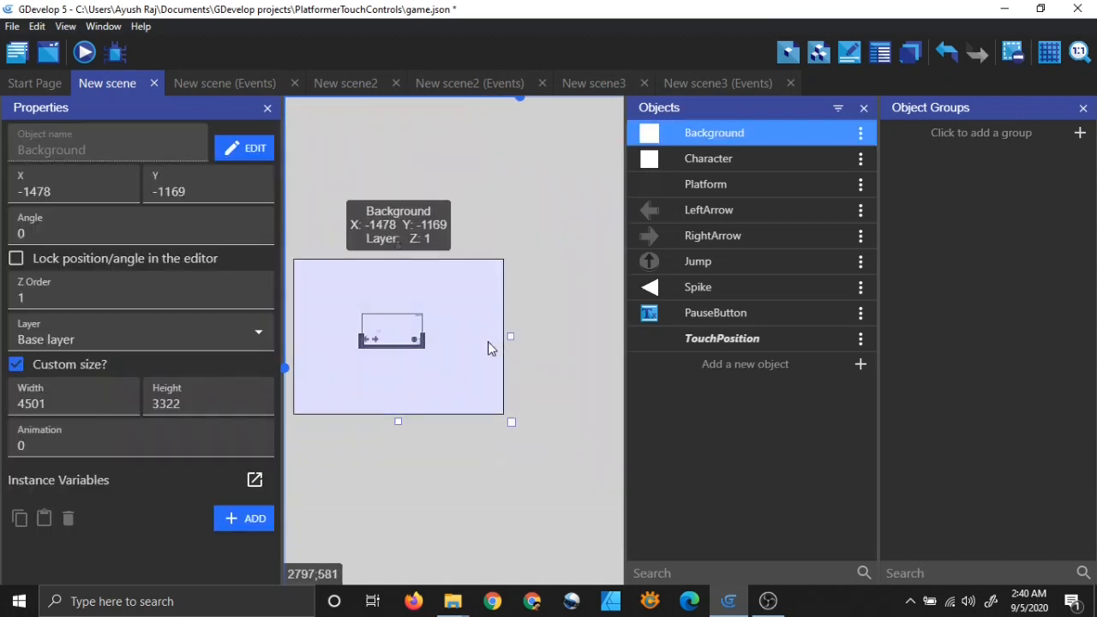
drag(509, 338, 715, 340)
click(331, 455)
Step: Stretch the floor Platform instance to the right until it is about 4715 wide
scroll(409, 338, up, 5)
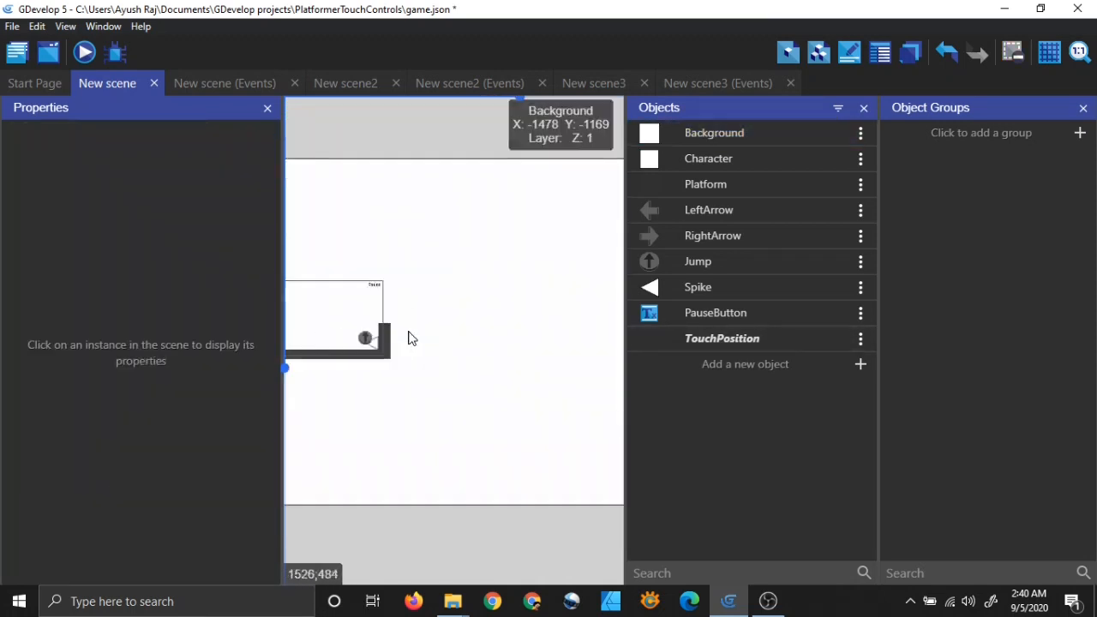
middle_drag(306, 430, 294, 429)
drag(292, 425, 502, 423)
scroll(426, 271, down, 3)
middle_drag(375, 273, 460, 346)
scroll(497, 362, down, 3)
scroll(460, 346, down, 2)
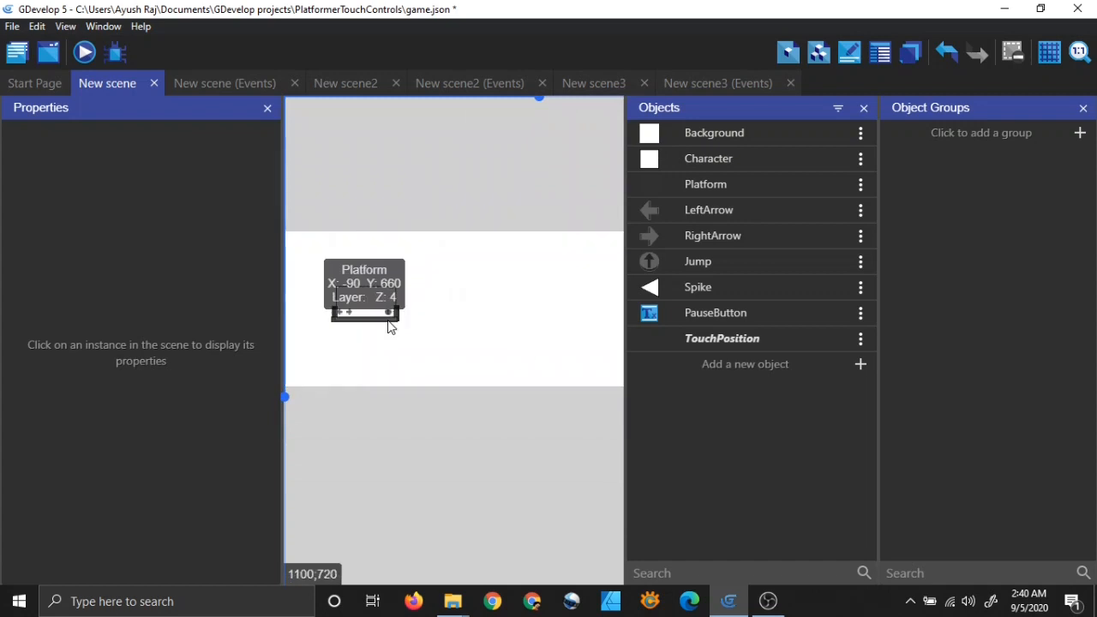
click(395, 321)
drag(403, 319, 558, 323)
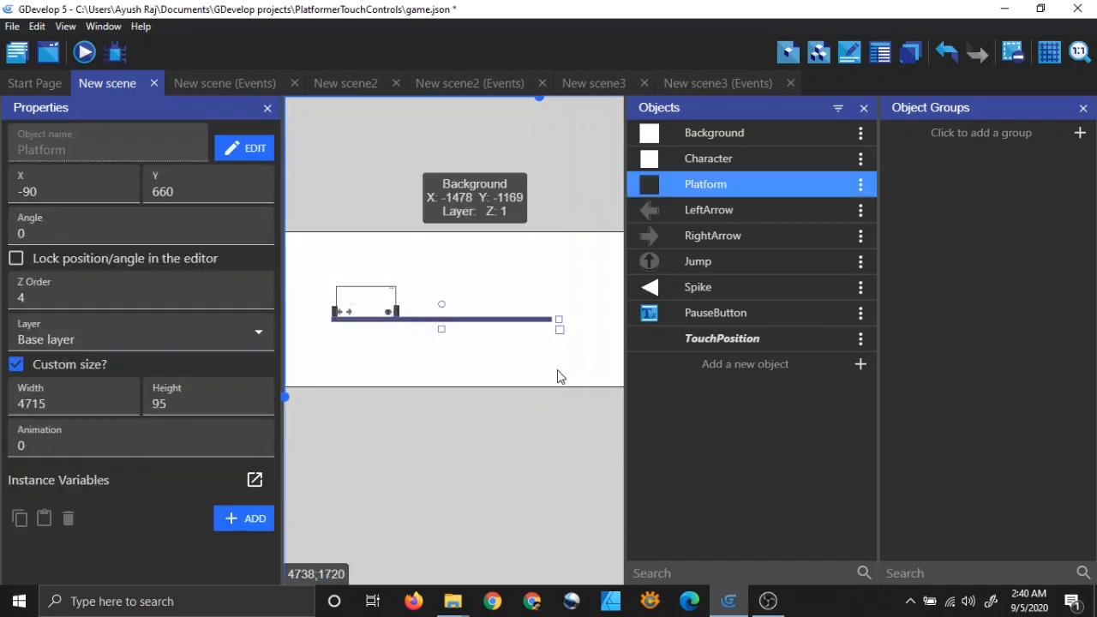
Step: Nudge the upright Platform wall at the right edge of the game frame slightly to the right
middle_drag(558, 375, 519, 368)
click(382, 335)
click(357, 311)
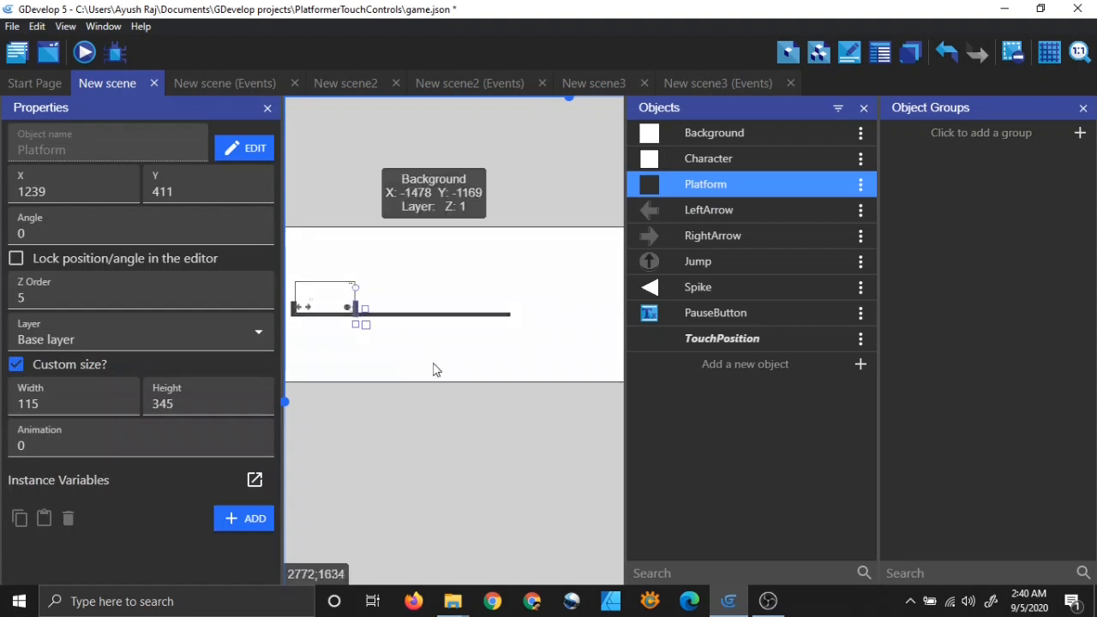
key(Right)
key(Right)
key(Right)
key(Right)
key(Right)
key(Right)
key(Right)
key(Right)
key(Right)
key(Right)
key(Right)
key(Right)
key(Right)
key(Right)
key(Right)
key(Right)
key(Right)
key(Right)
key(Right)
key(Right)
click(462, 437)
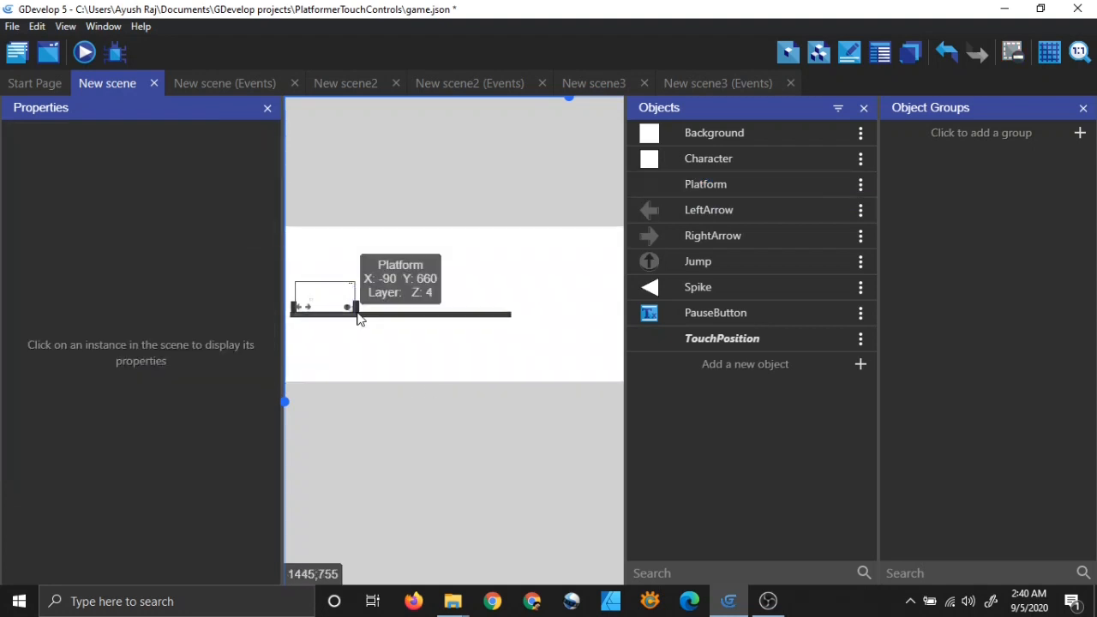
Step: Duplicate the upright Platform wall and place the copy near the far right end of the widened floor
drag(356, 310, 481, 315)
click(522, 446)
scroll(424, 404, up, 5)
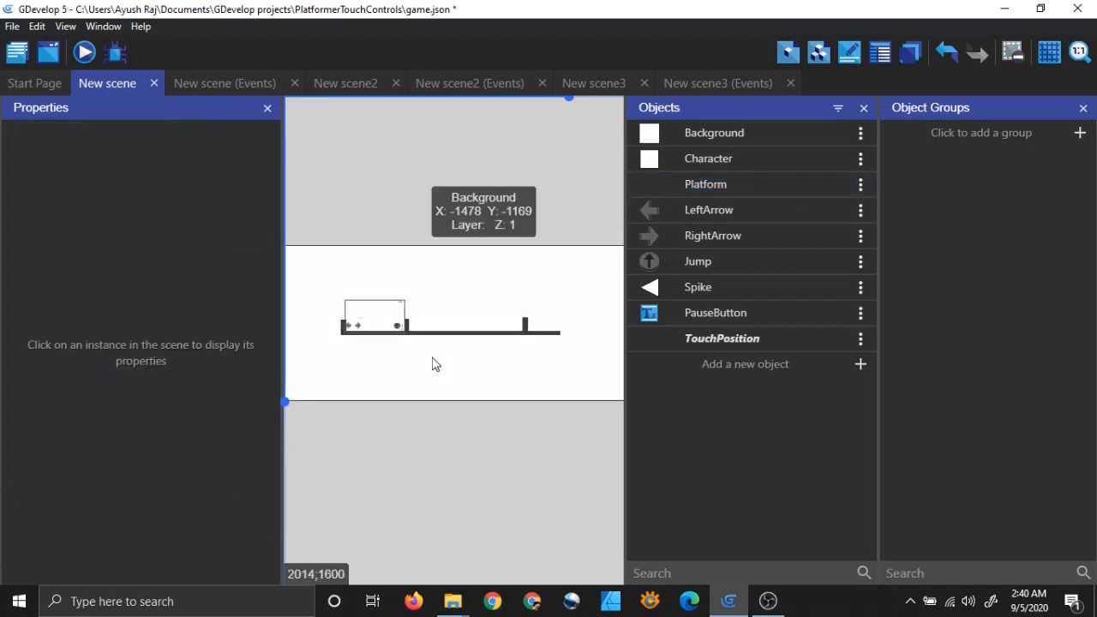
middle_drag(409, 353, 492, 375)
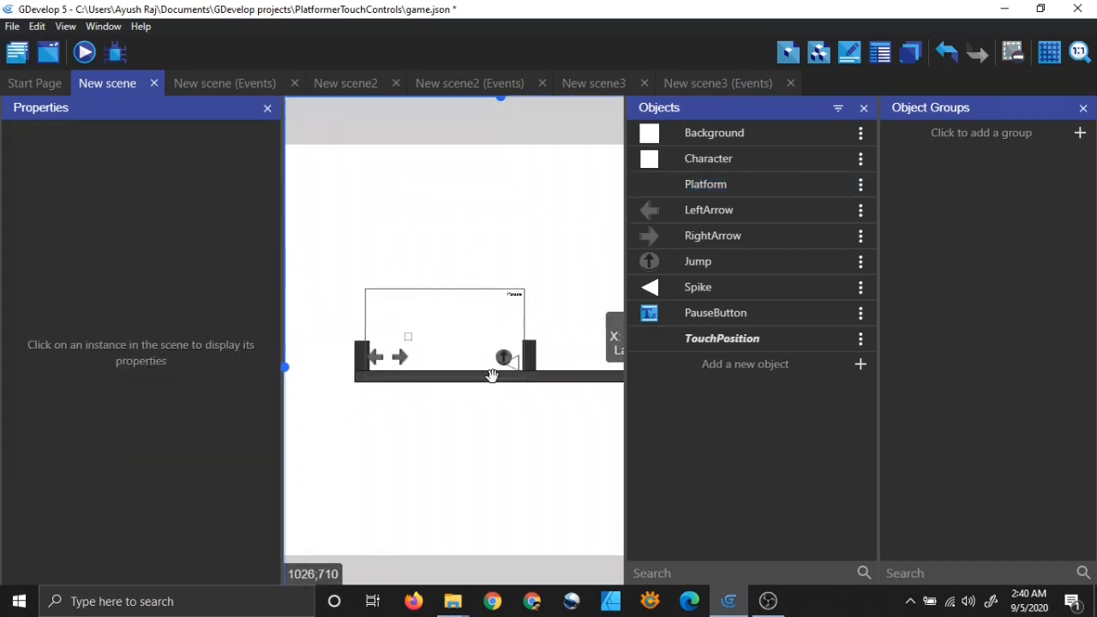
scroll(440, 364, up, 4)
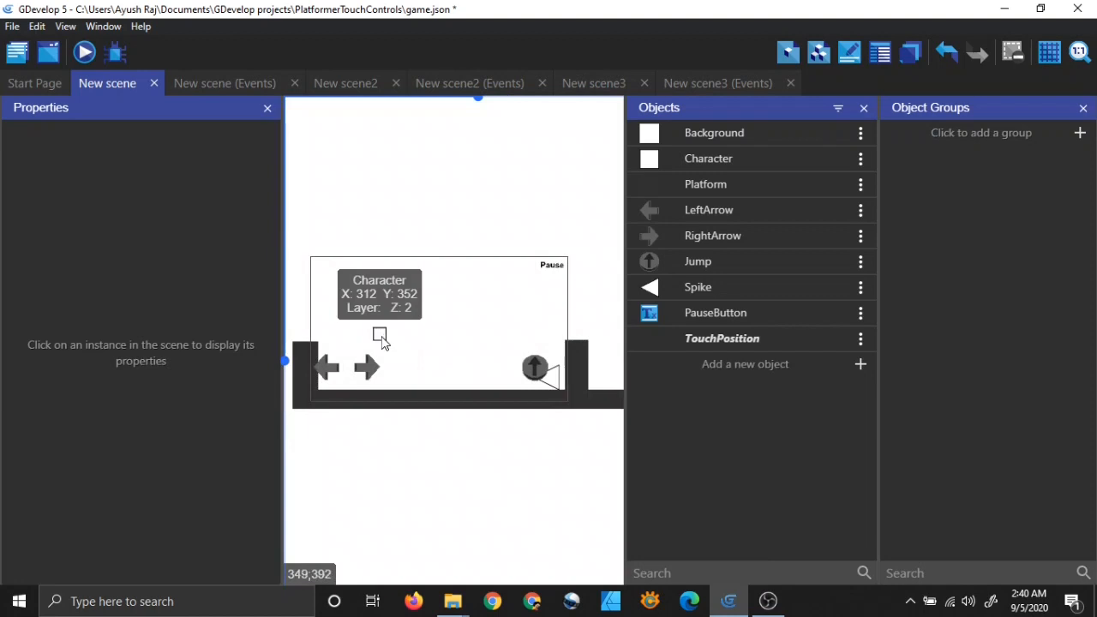
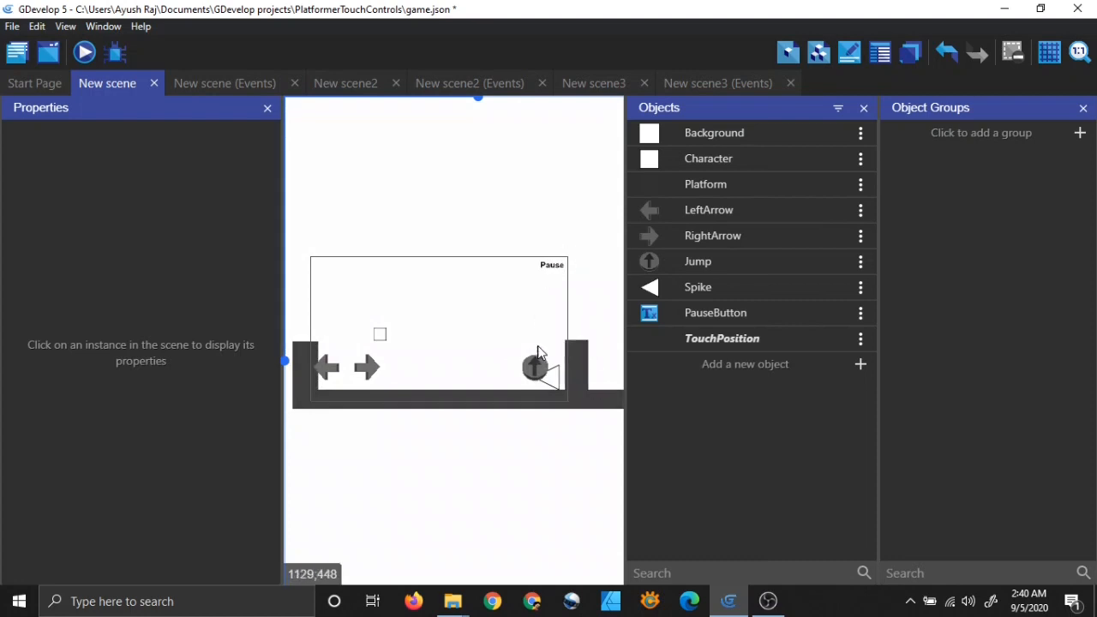
Step: Undo the duplication of the Platform wall near the floor's far right end and save the project
scroll(448, 195, down, 5)
scroll(552, 144, down, 2)
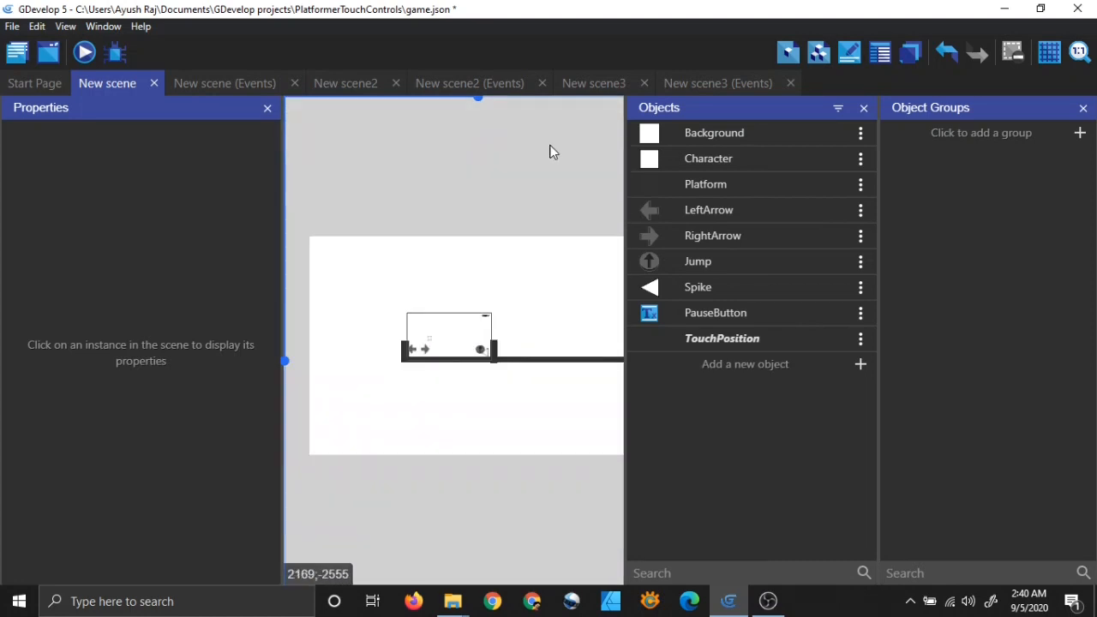
middle_drag(535, 181, 479, 196)
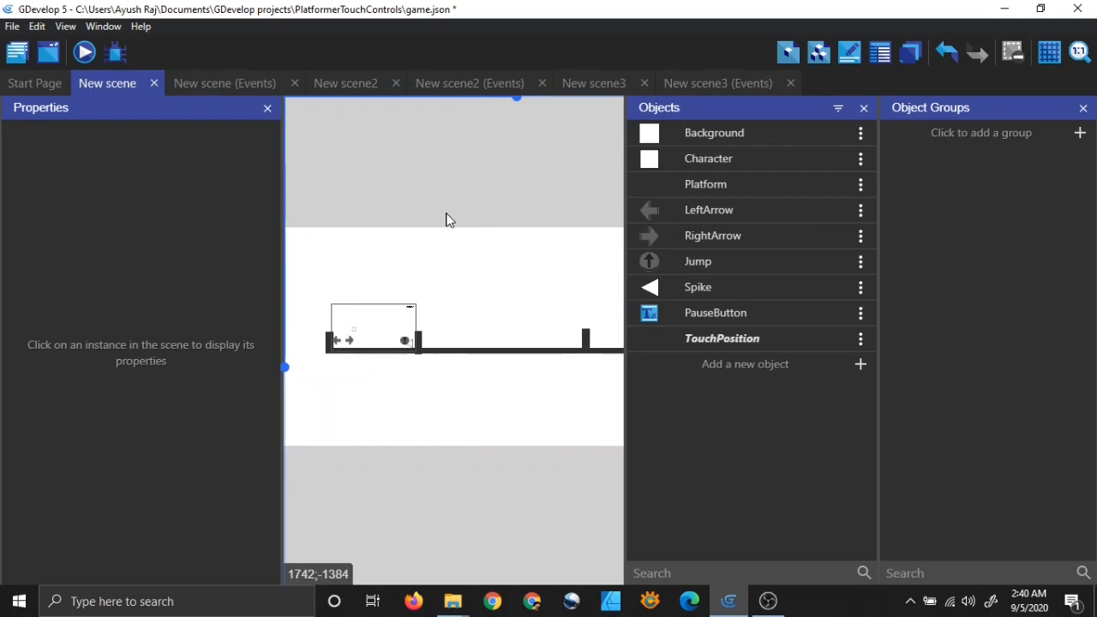
key(ctrl+z)
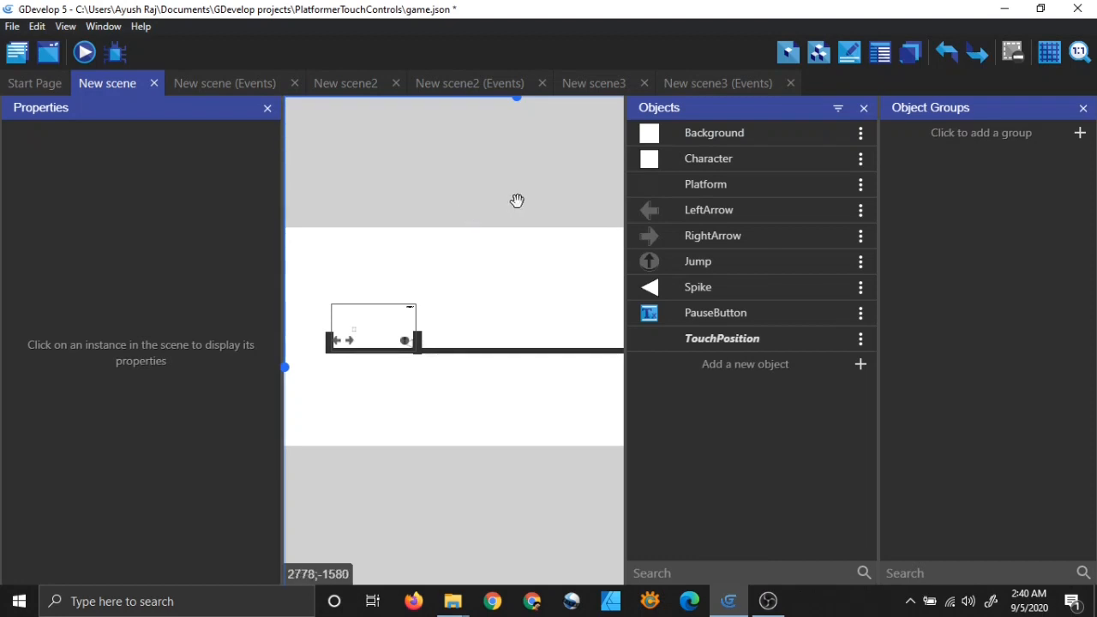
middle_drag(517, 200, 459, 188)
middle_drag(392, 193, 479, 231)
key(ctrl+s)
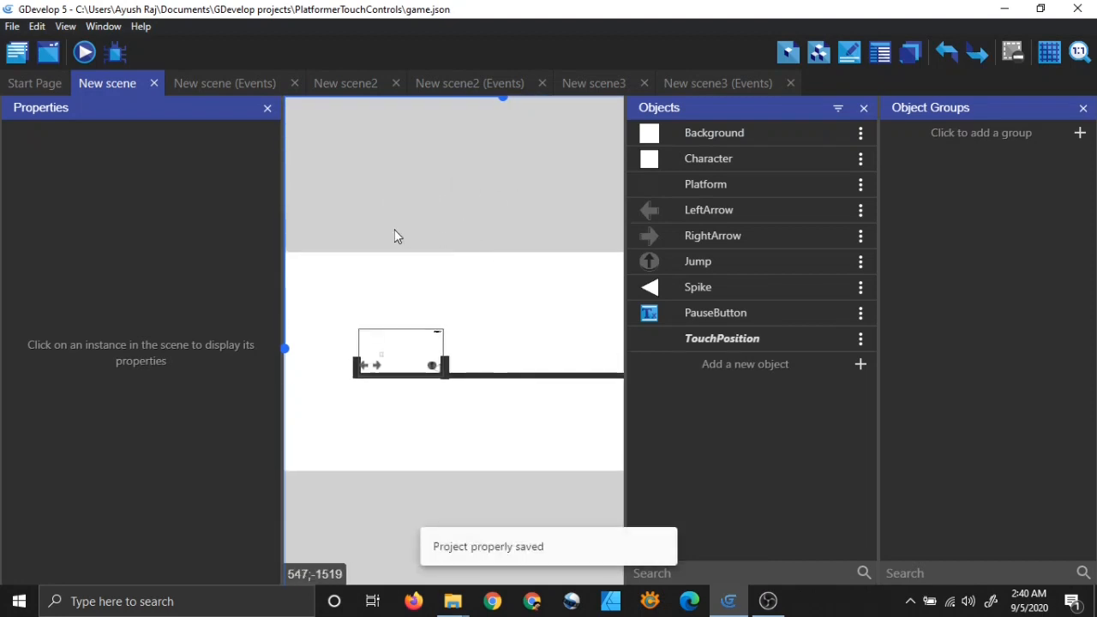
Step: Shorten the floor Platform to a width of 1461 so it ends at the wall on the game frame's right edge
middle_drag(396, 236, 451, 232)
click(238, 85)
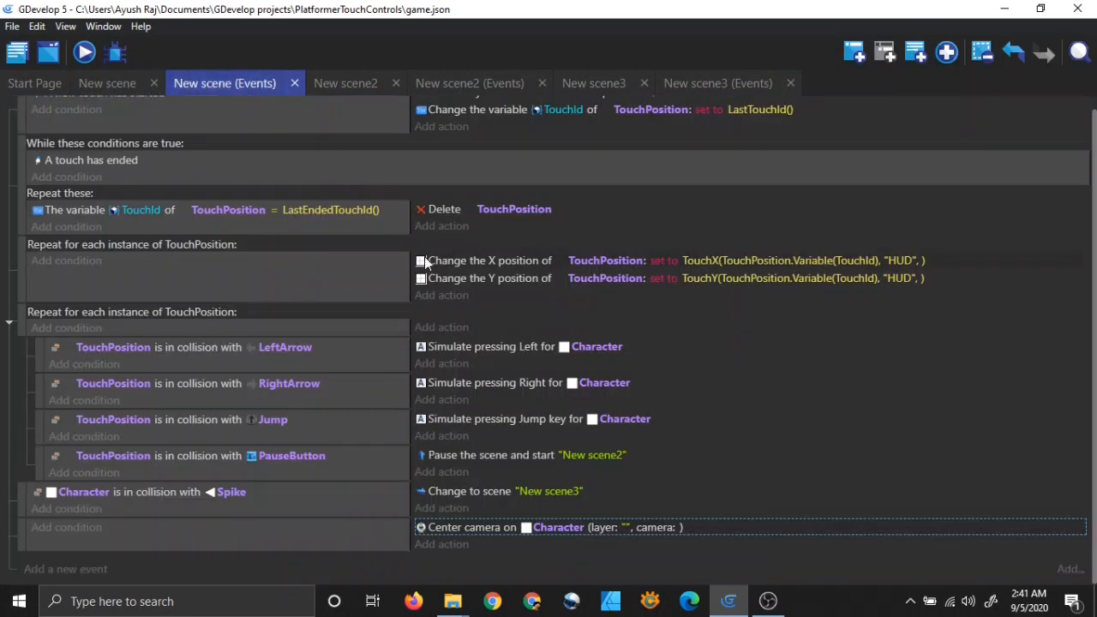
click(135, 84)
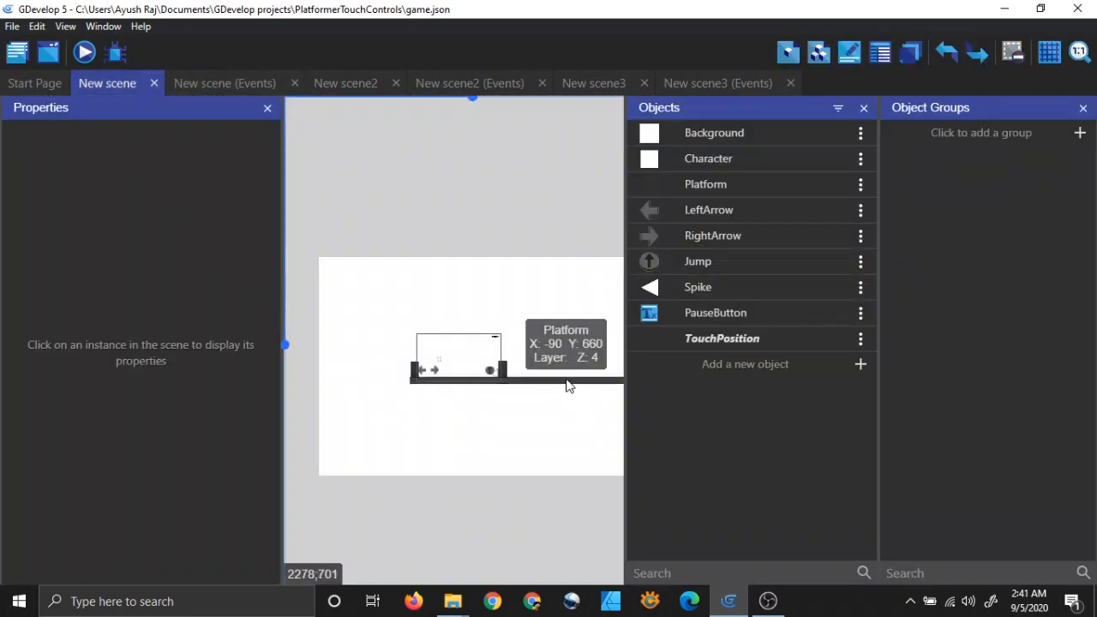
click(568, 383)
middle_drag(543, 350, 509, 346)
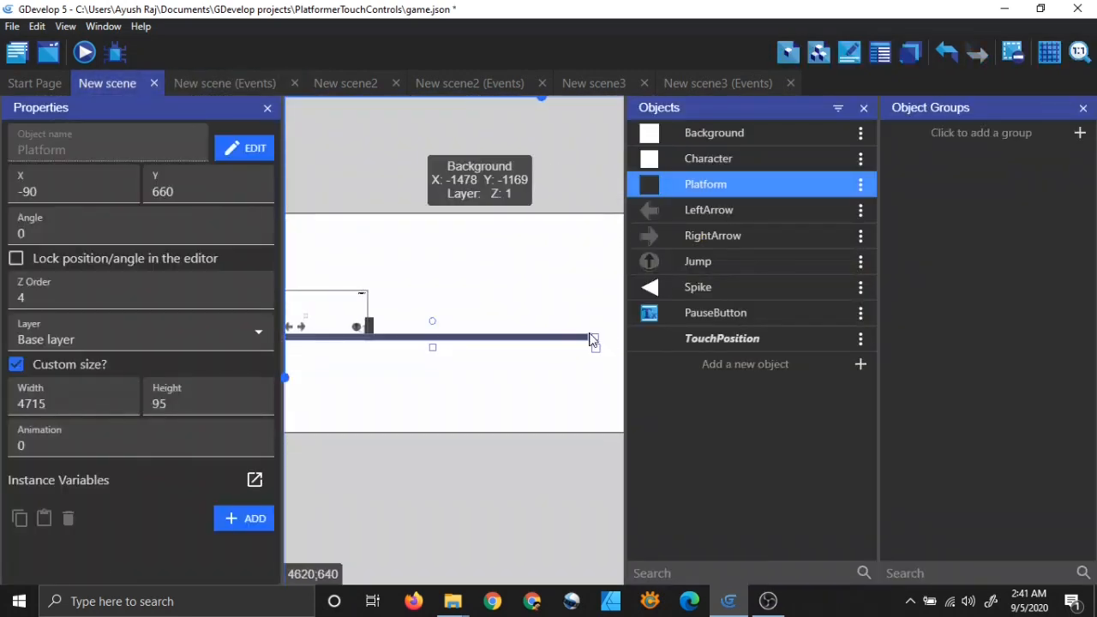
drag(596, 343, 385, 340)
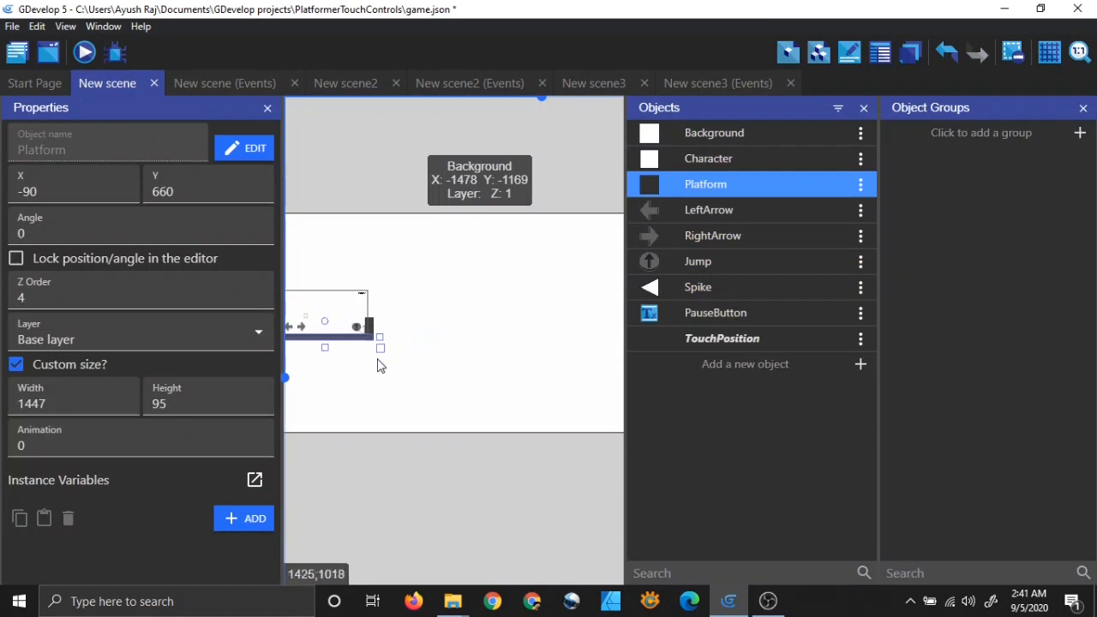
scroll(351, 351, up, 3)
scroll(467, 381, up, 4)
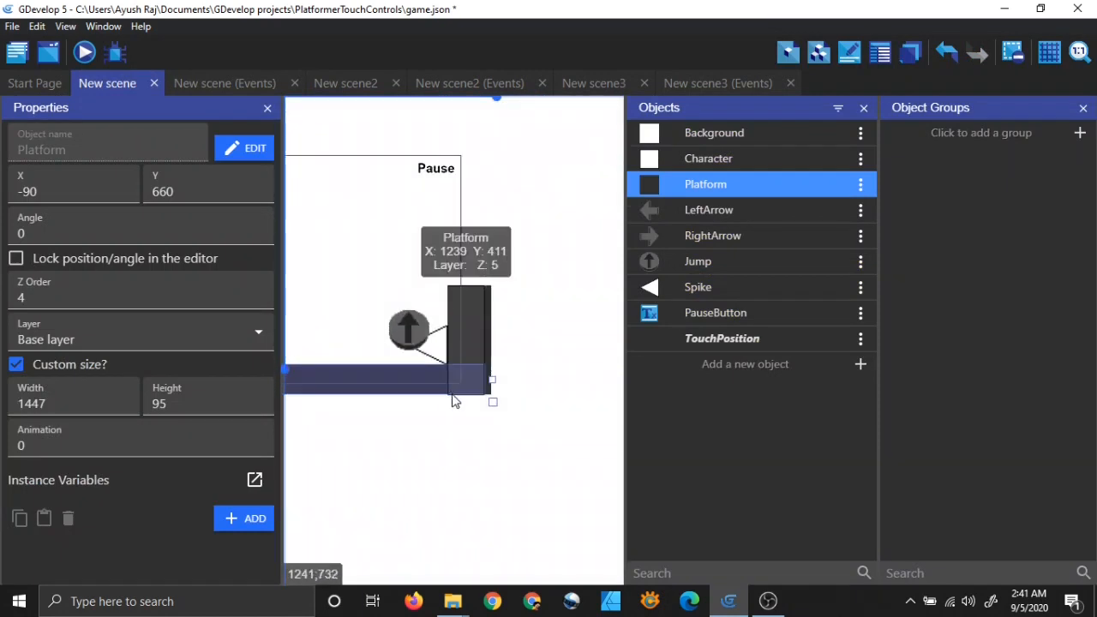
drag(512, 391, 512, 391)
scroll(512, 384, down, 10)
middle_drag(503, 316, 519, 351)
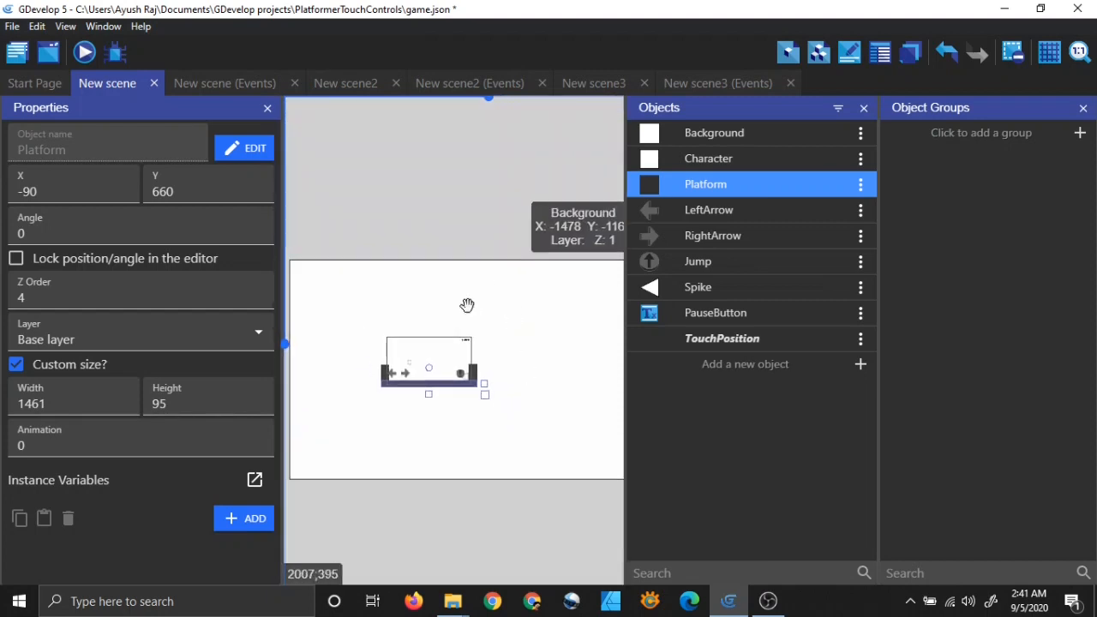
Step: Deselect the floor Platform, open the New scene events and save the project
click(431, 337)
scroll(429, 343, up, 7)
middle_drag(424, 382, 502, 336)
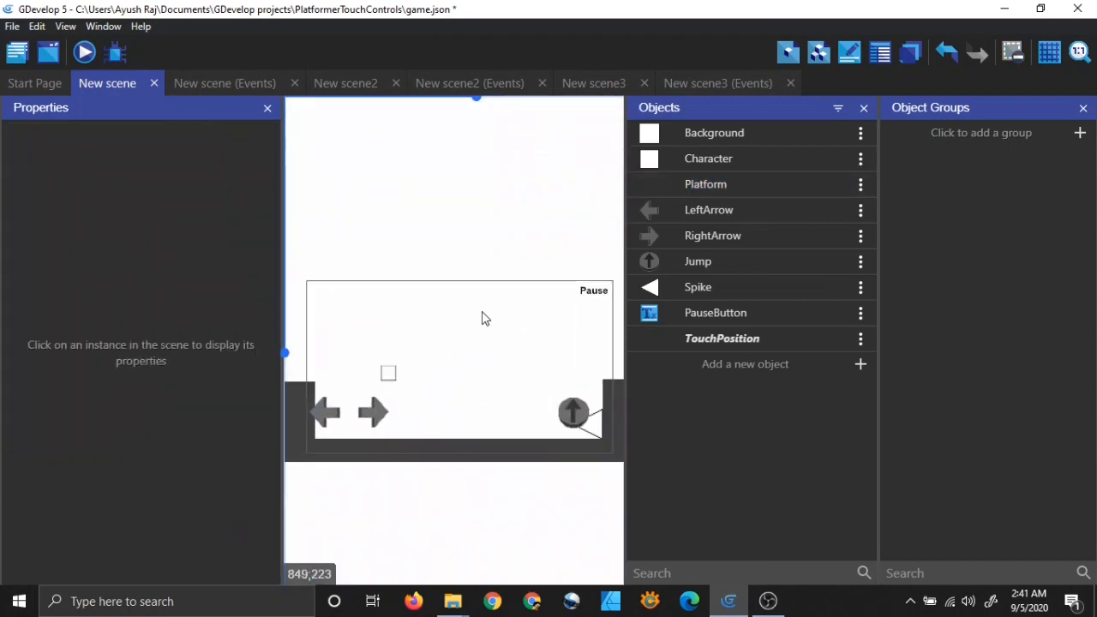
click(257, 83)
key(ctrl+s)
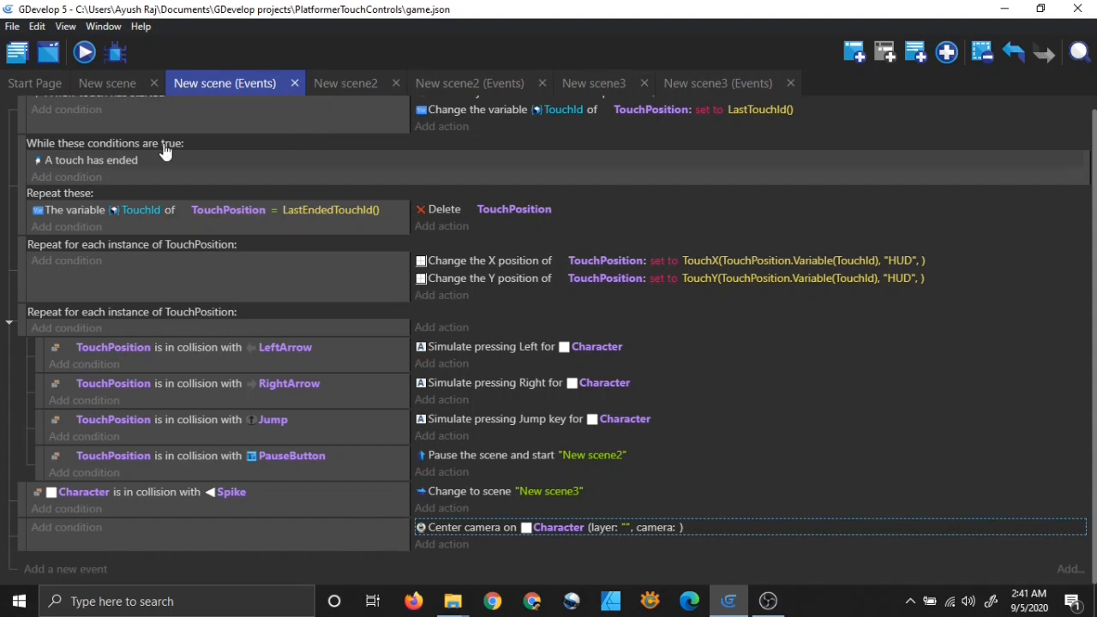
Step: Look up the project's scenes in the project manager and close it again
click(109, 81)
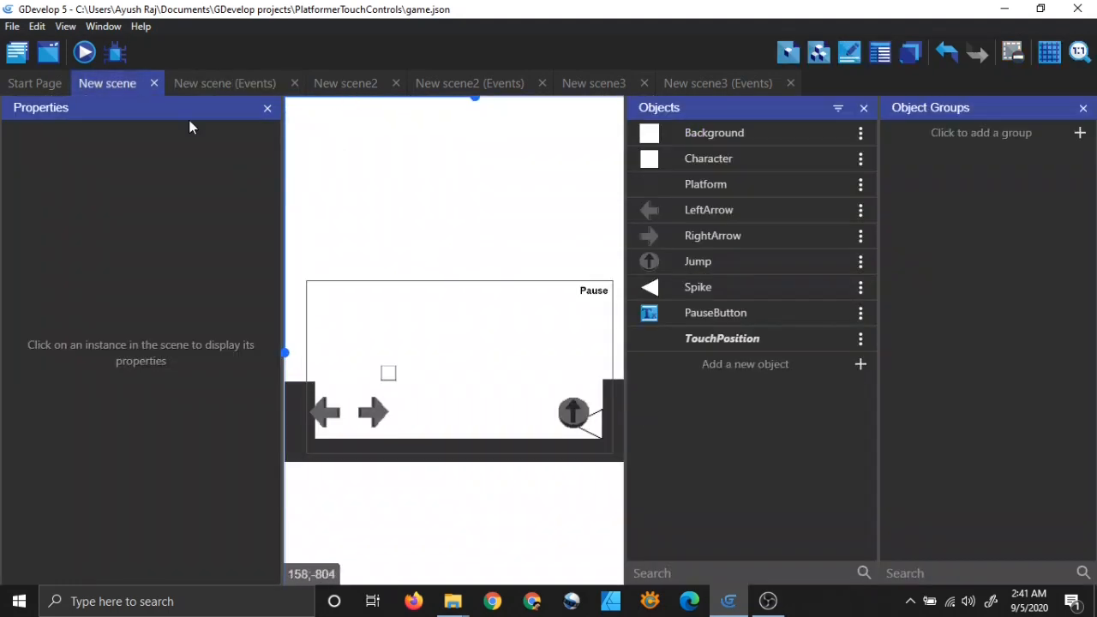
click(21, 83)
click(17, 52)
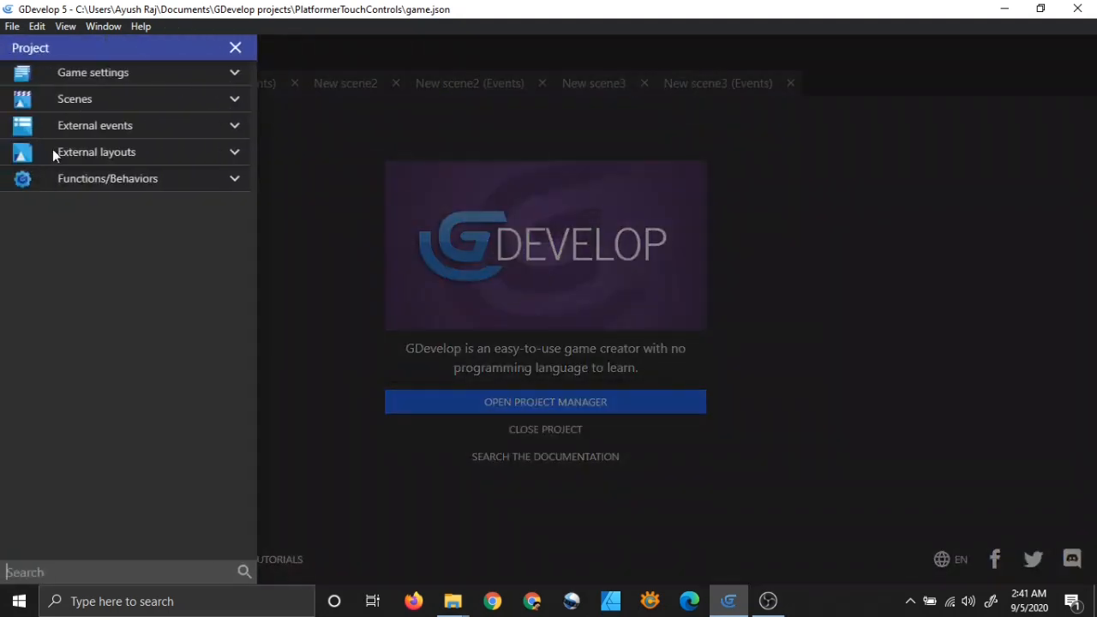
click(93, 105)
click(271, 123)
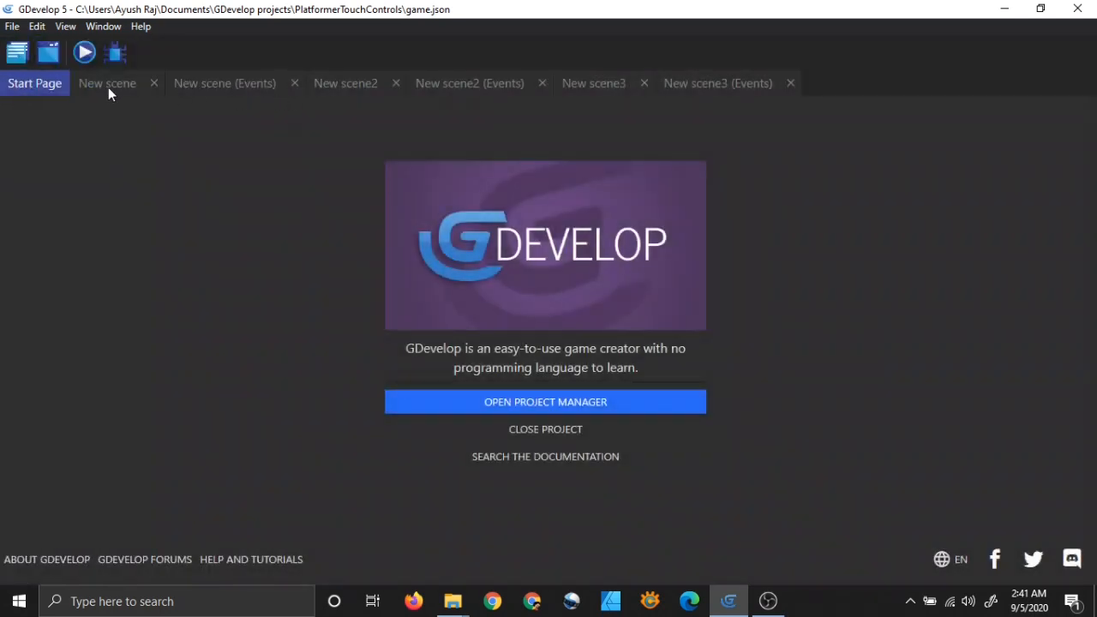
Step: Compare the Game Paused layout of New scene2 with the Game Over layout of New scene3
click(108, 86)
click(338, 85)
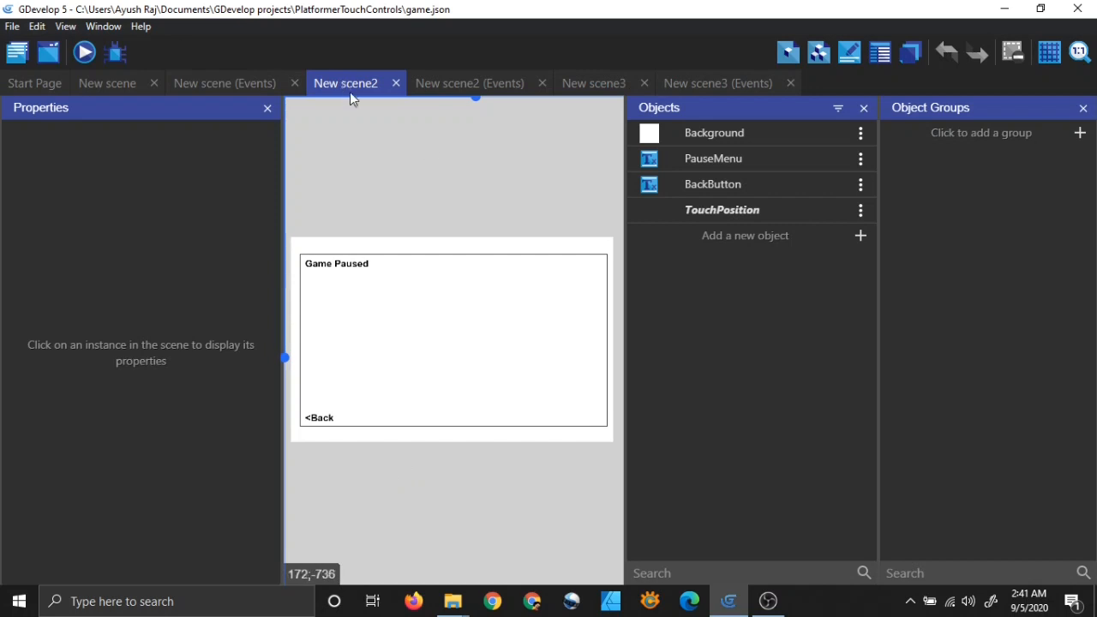
click(607, 86)
scroll(531, 216, down, 2)
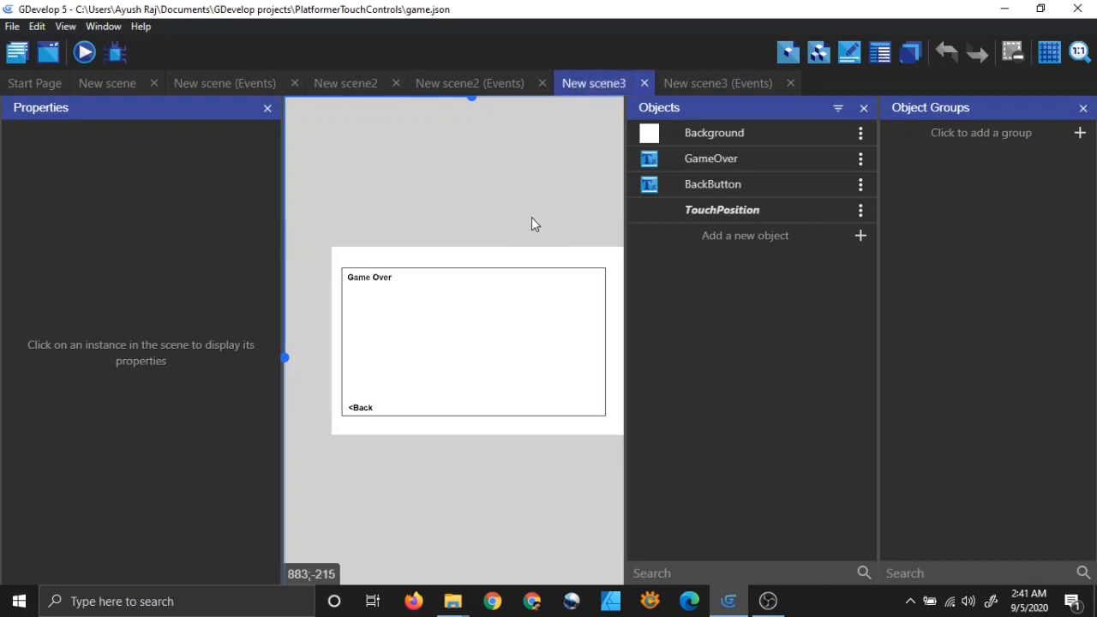
middle_drag(541, 208, 518, 207)
click(346, 86)
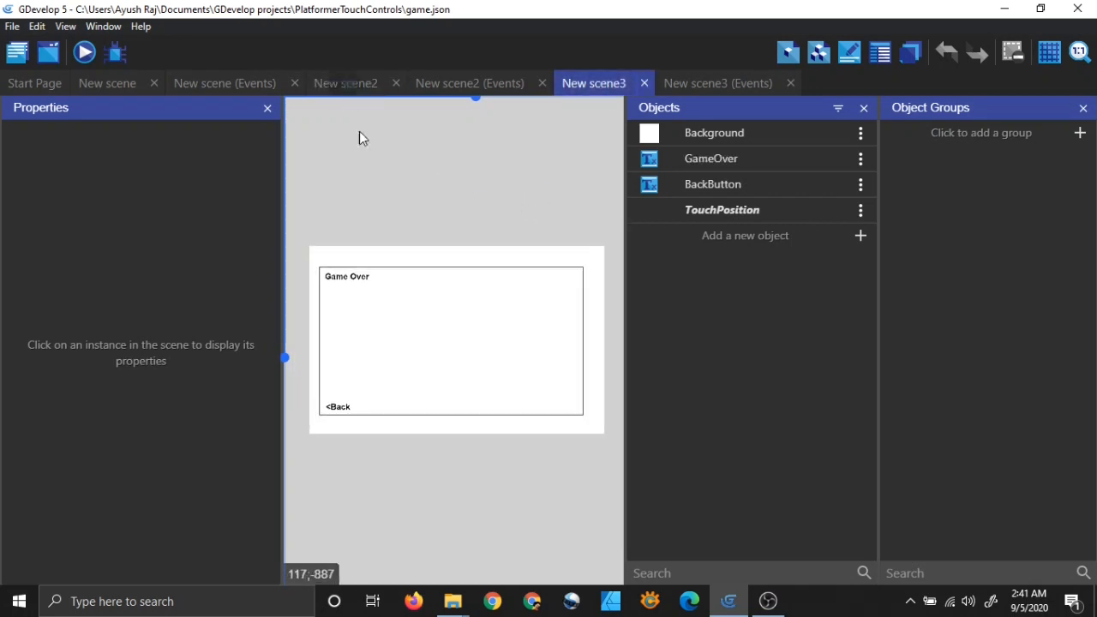
click(585, 86)
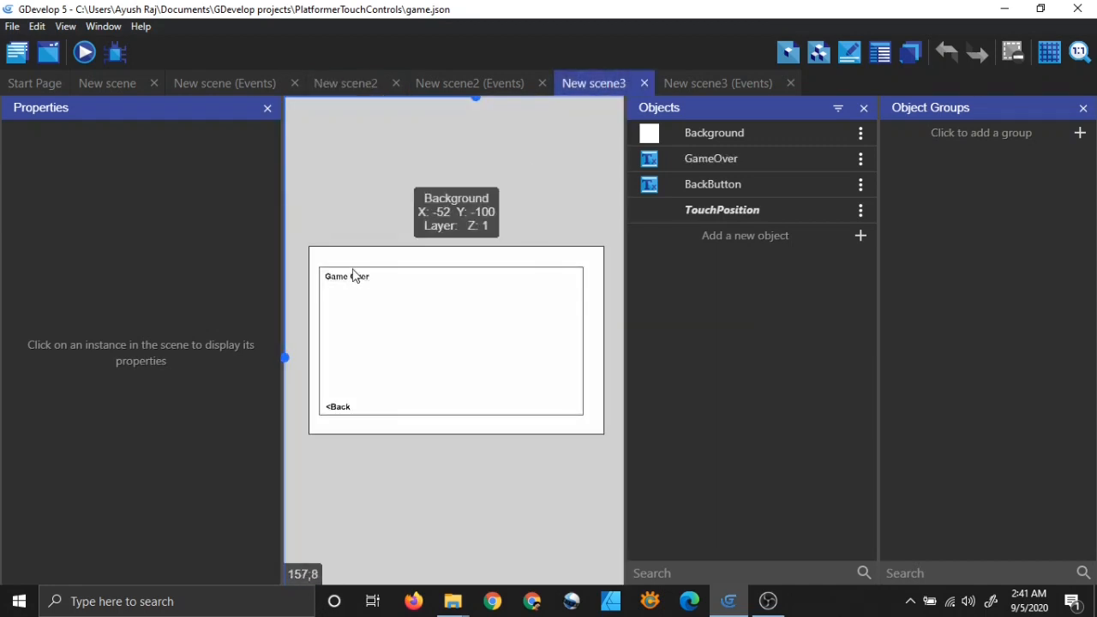
click(358, 85)
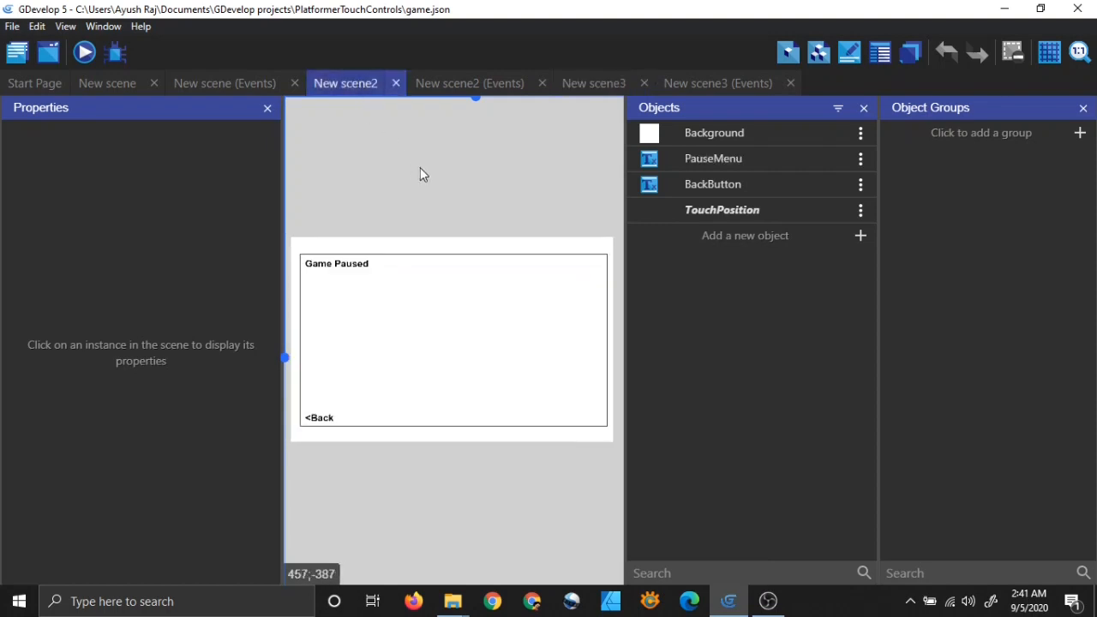
click(473, 86)
click(364, 85)
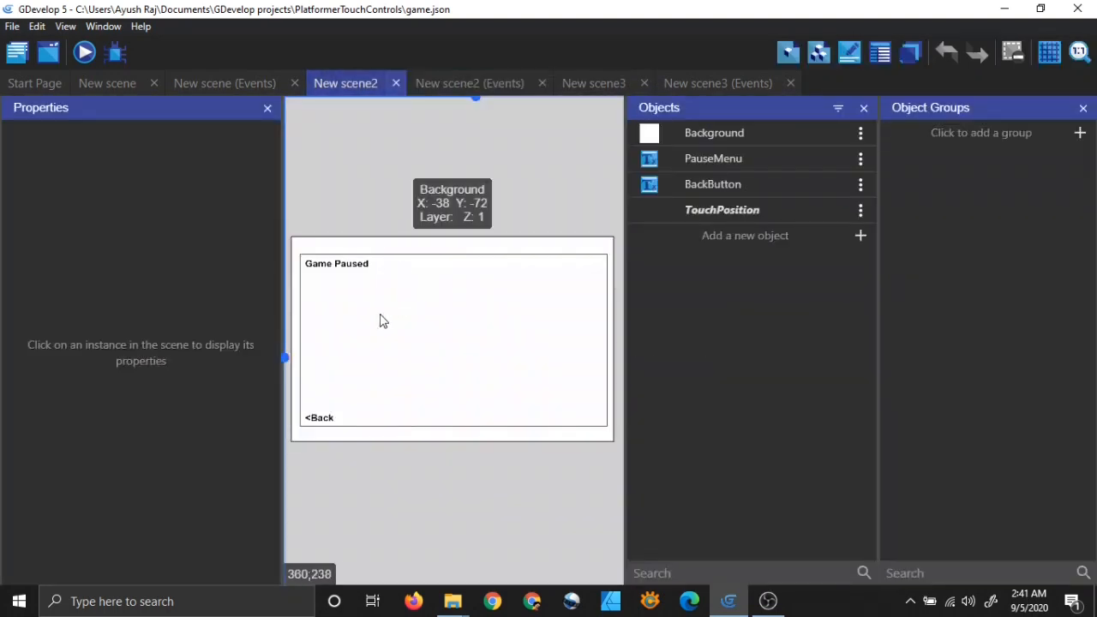
Step: Compare the TouchPosition X and Y position actions in the New scene2 events with those in the New scene events
click(433, 85)
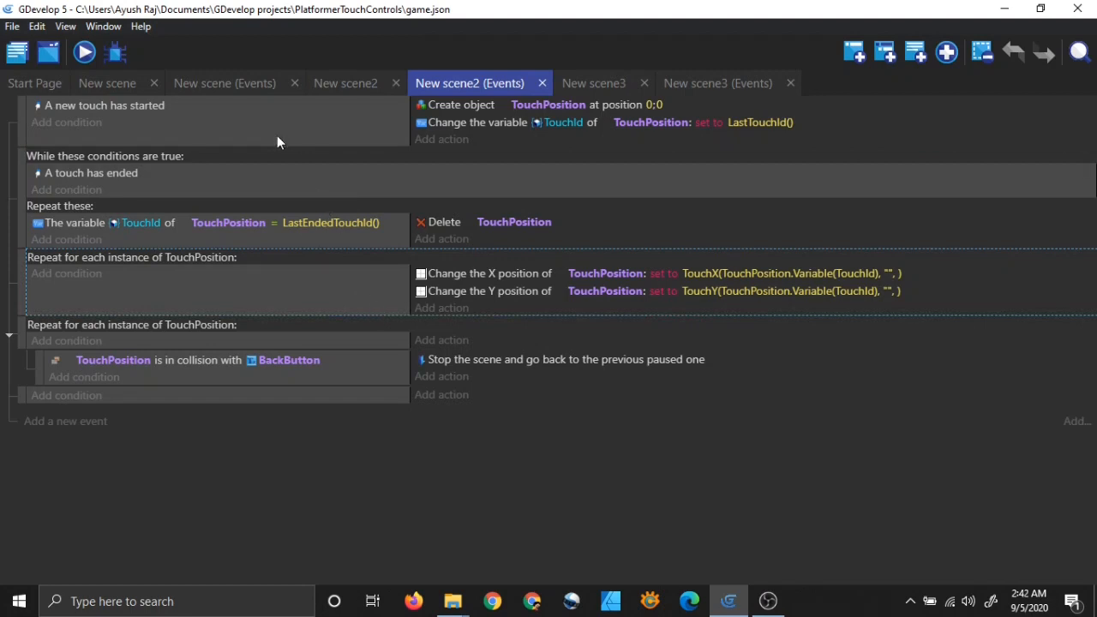
click(252, 82)
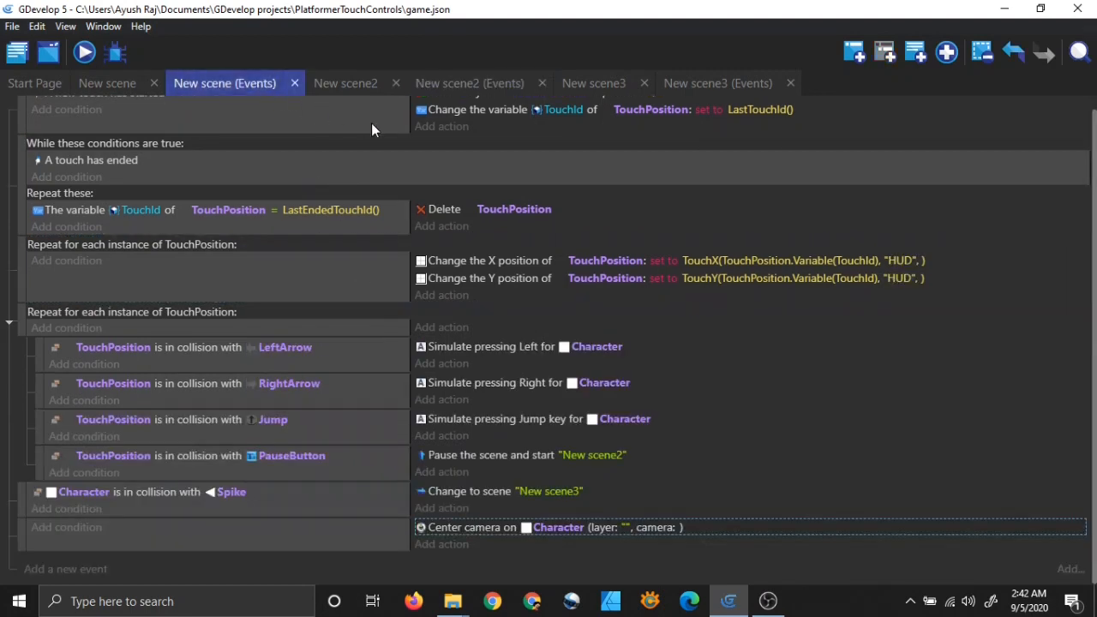
scroll(371, 128, up, 1)
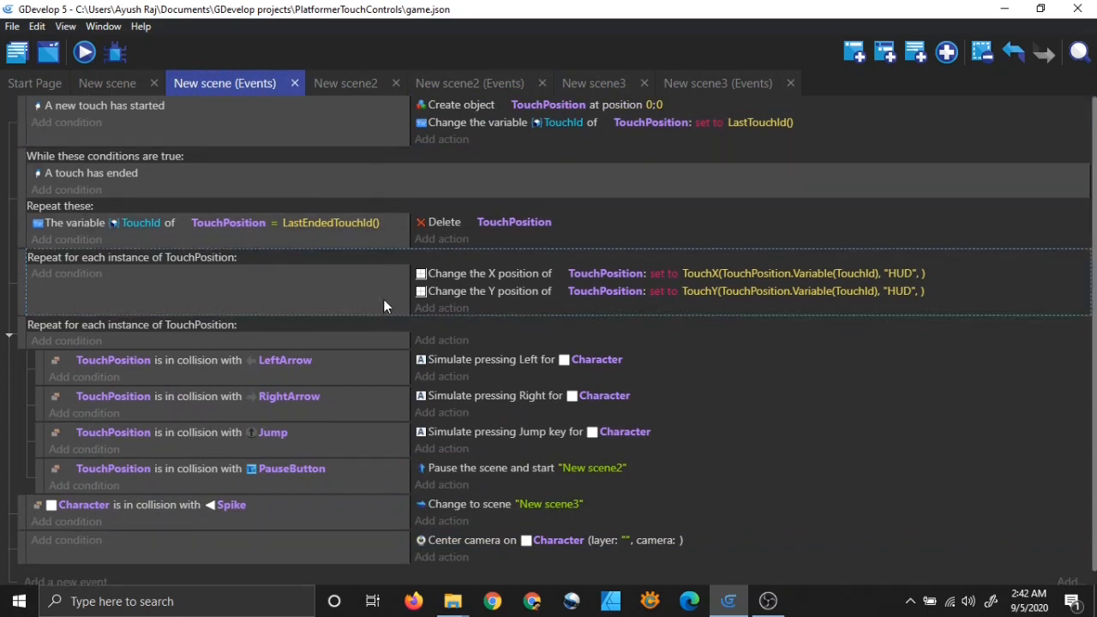
click(478, 86)
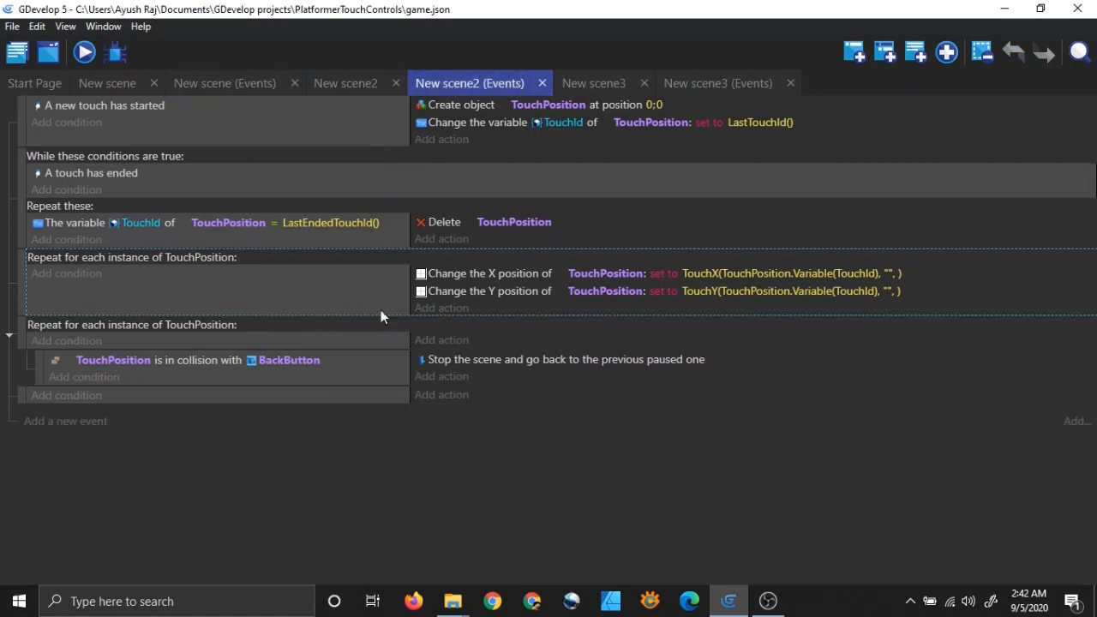
Step: Examine the layers of New scene2 and its PauseMenu object
click(350, 86)
click(909, 53)
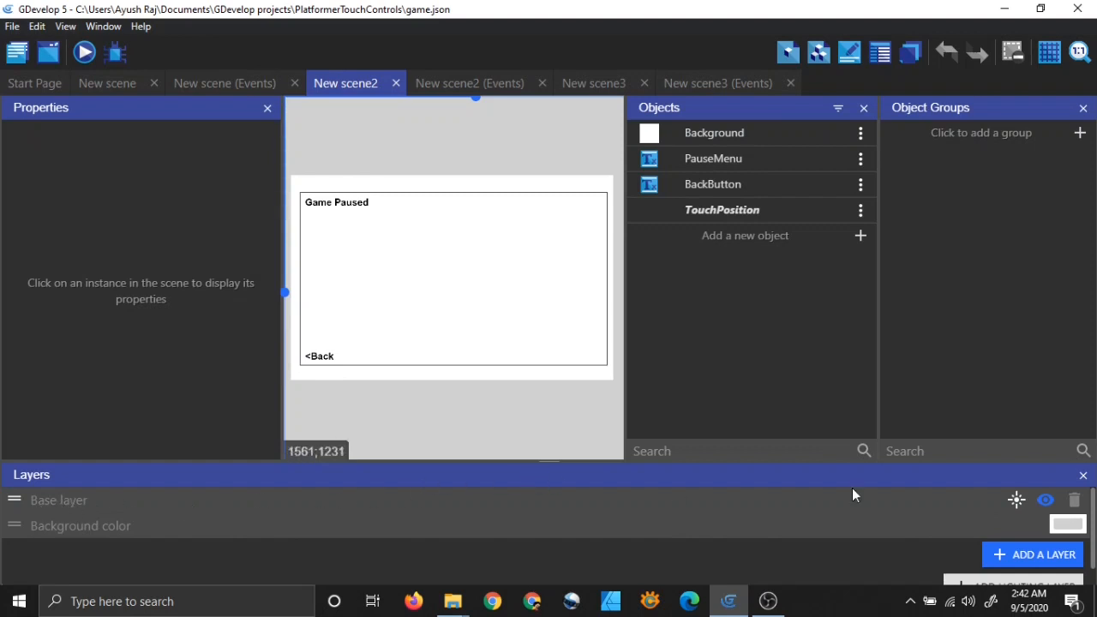
click(1084, 475)
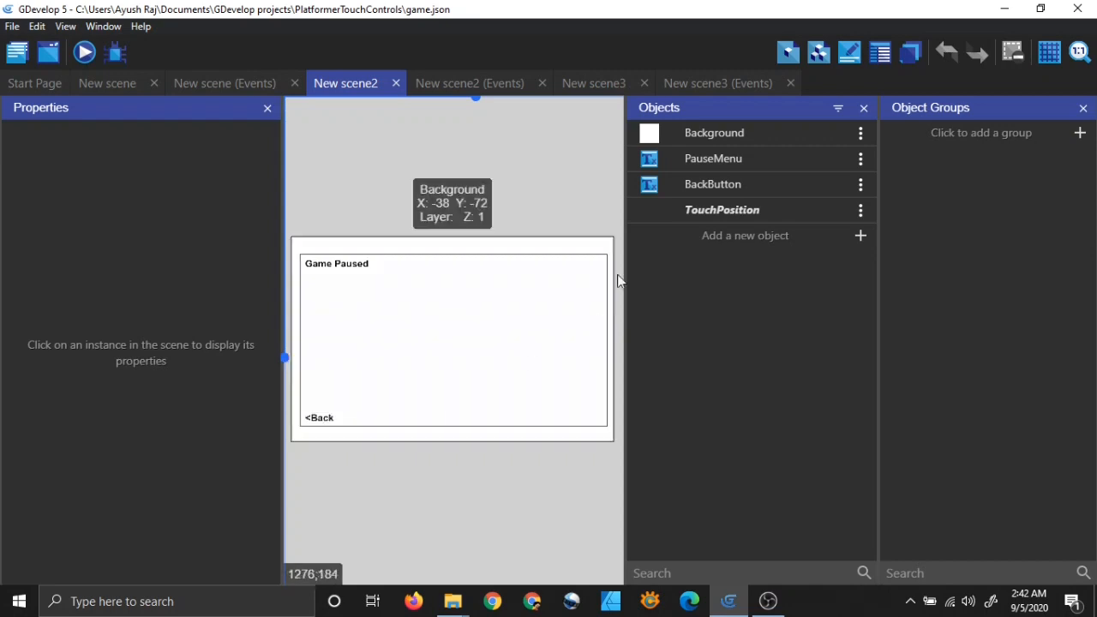
click(702, 158)
click(665, 162)
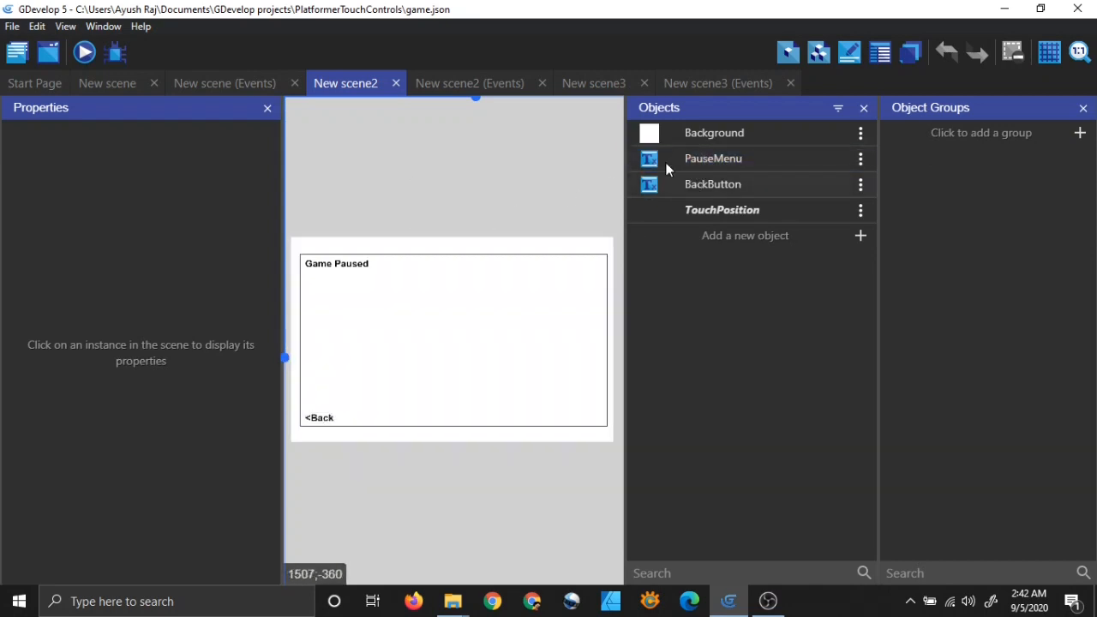
Step: Compare the touch collision events of New scene and New scene2, and locate the BackButton instance in the New scene2 layout
click(471, 89)
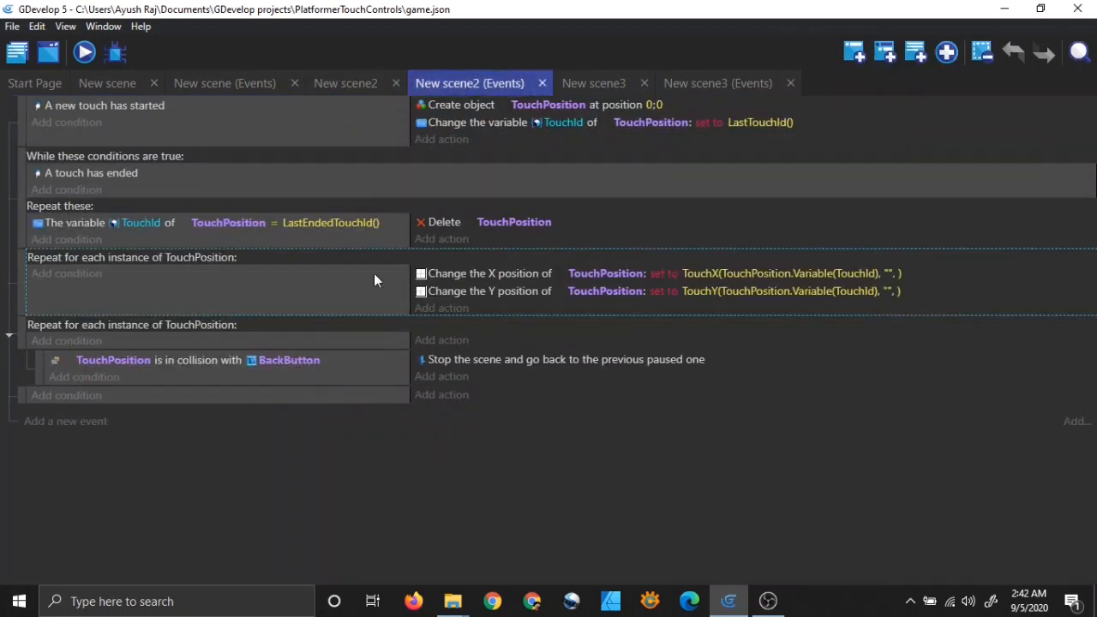
click(218, 77)
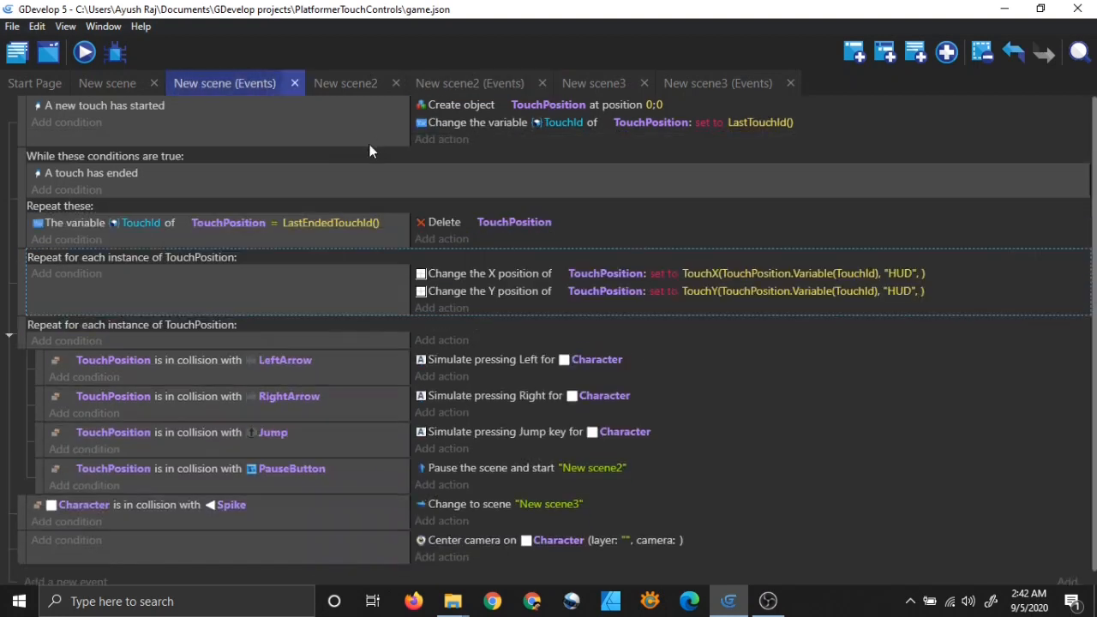
click(448, 79)
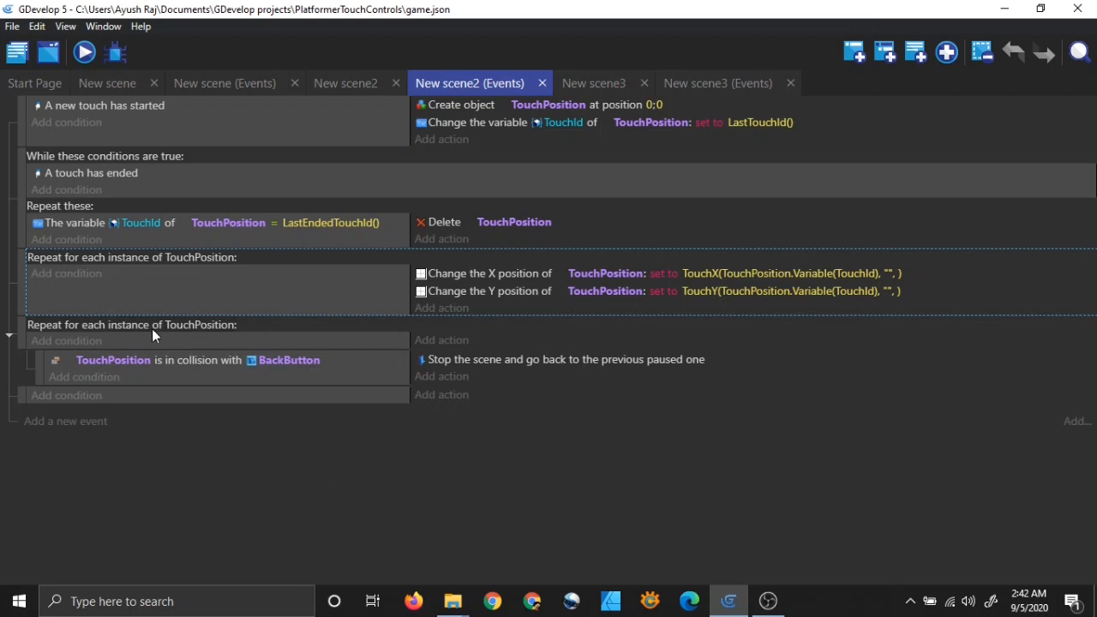
click(232, 84)
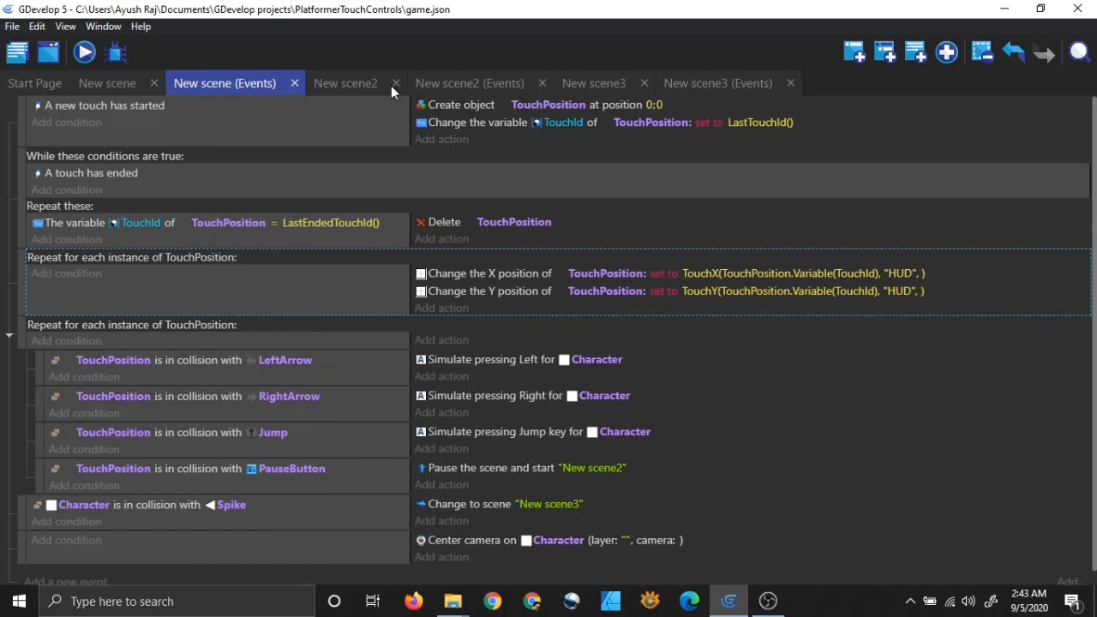
click(456, 83)
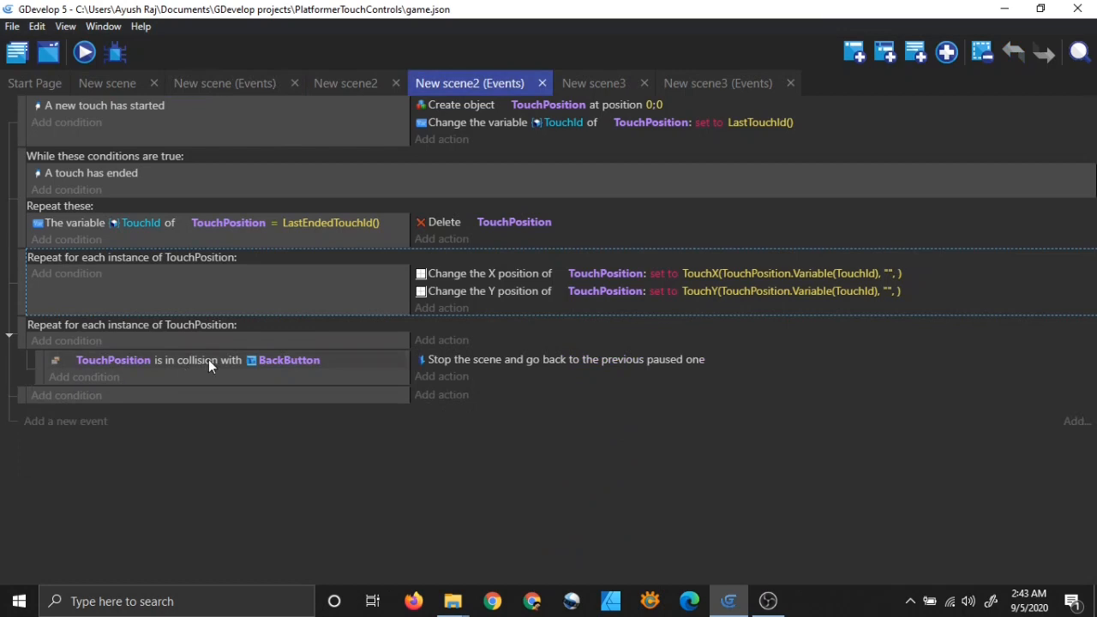
click(346, 82)
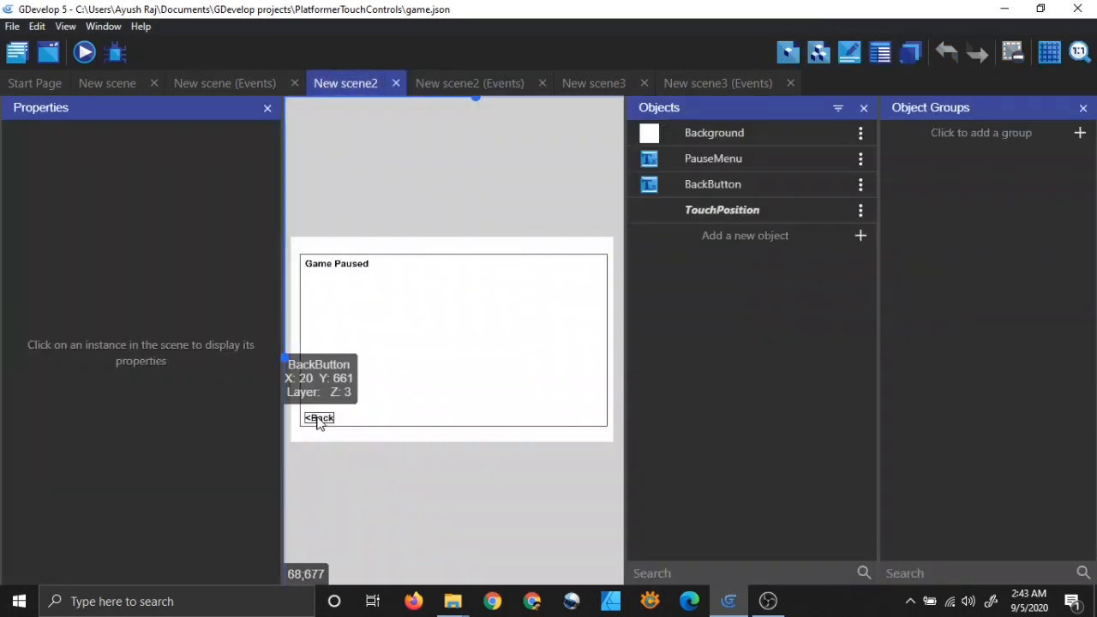
Step: Review the New scene2 collision condition between TouchPosition and BackButton, leaving its settings as they are
click(454, 83)
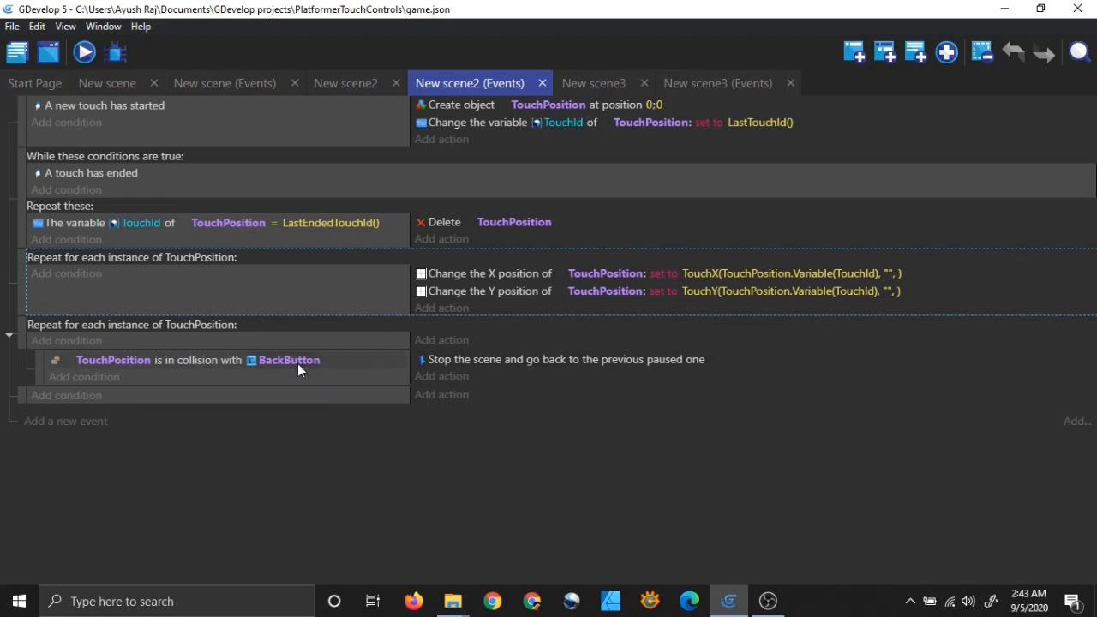
double_click(190, 364)
scroll(118, 169, up, 2)
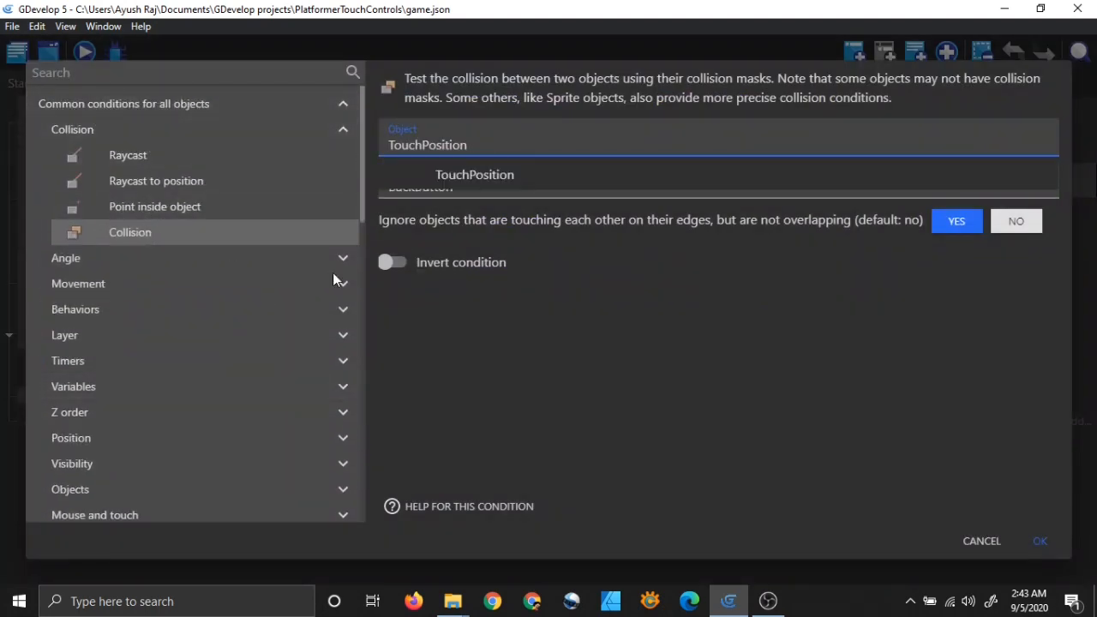
click(527, 286)
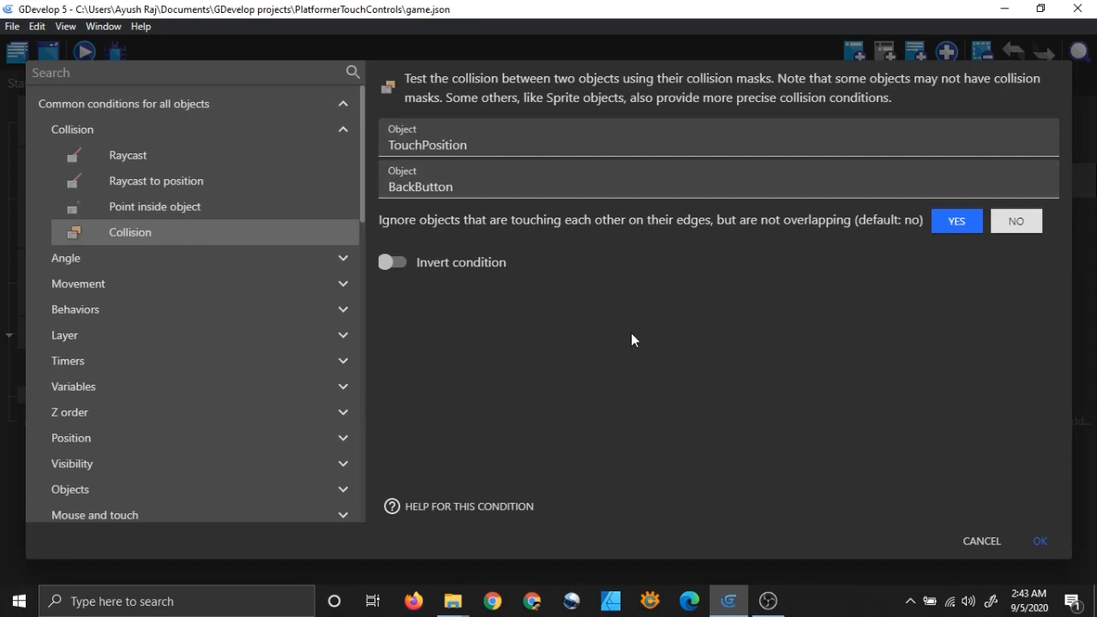
click(978, 540)
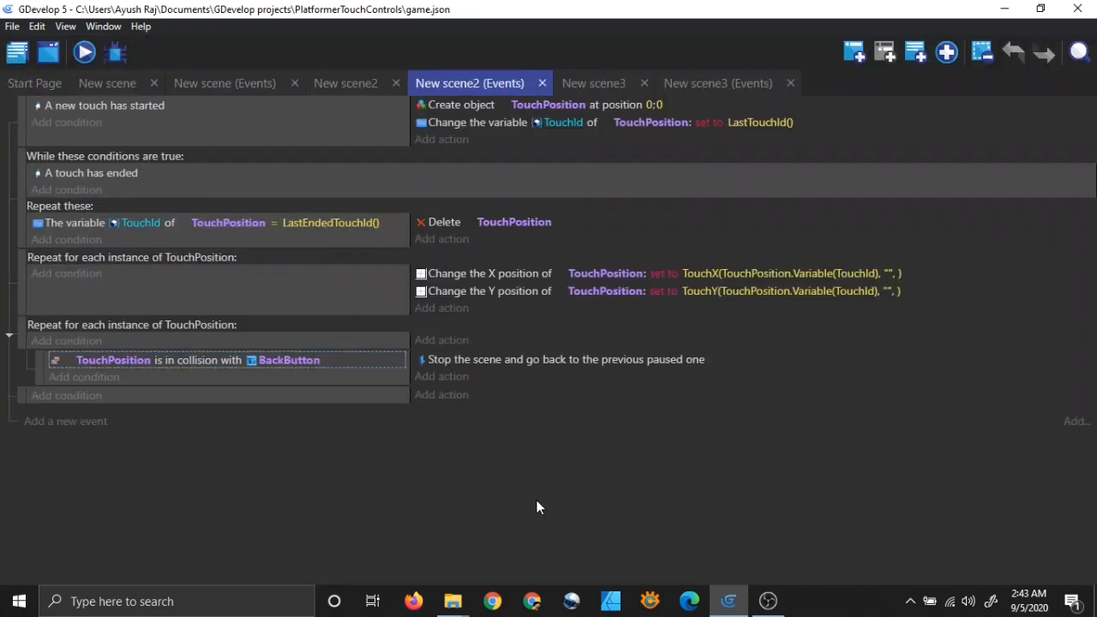
Step: Review the stop-and-go-back-to-previous-scene action of the BackButton event in New scene2
double_click(462, 359)
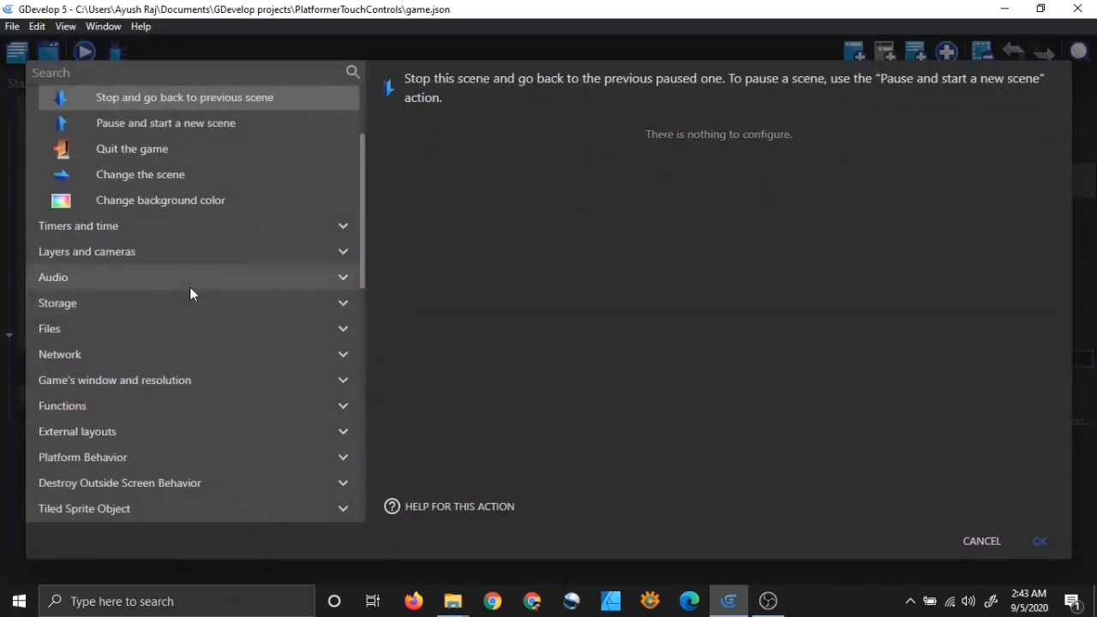
scroll(190, 286, up, 2)
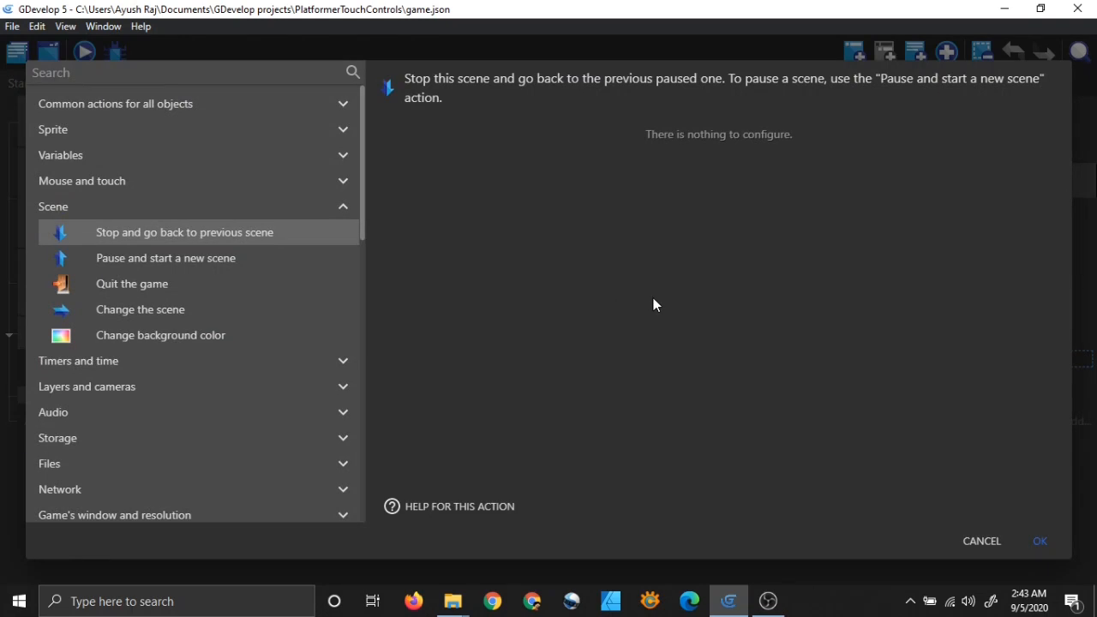
click(977, 541)
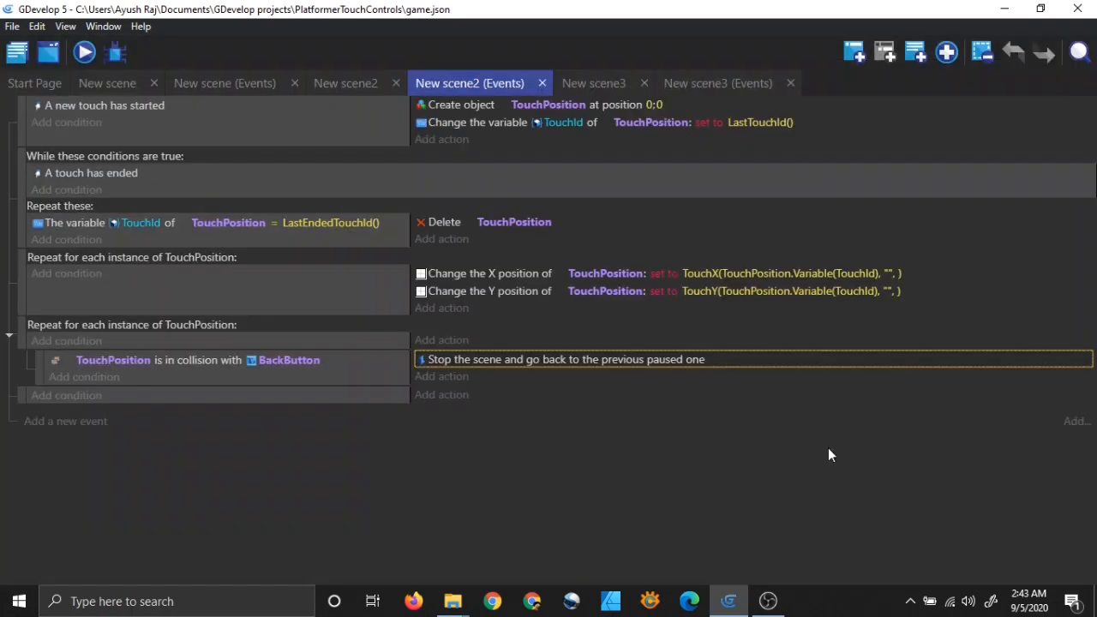
Step: Compare the BackButton scene actions in the New scene2 and New scene3 events, checking them against the New scene2 layout
click(329, 81)
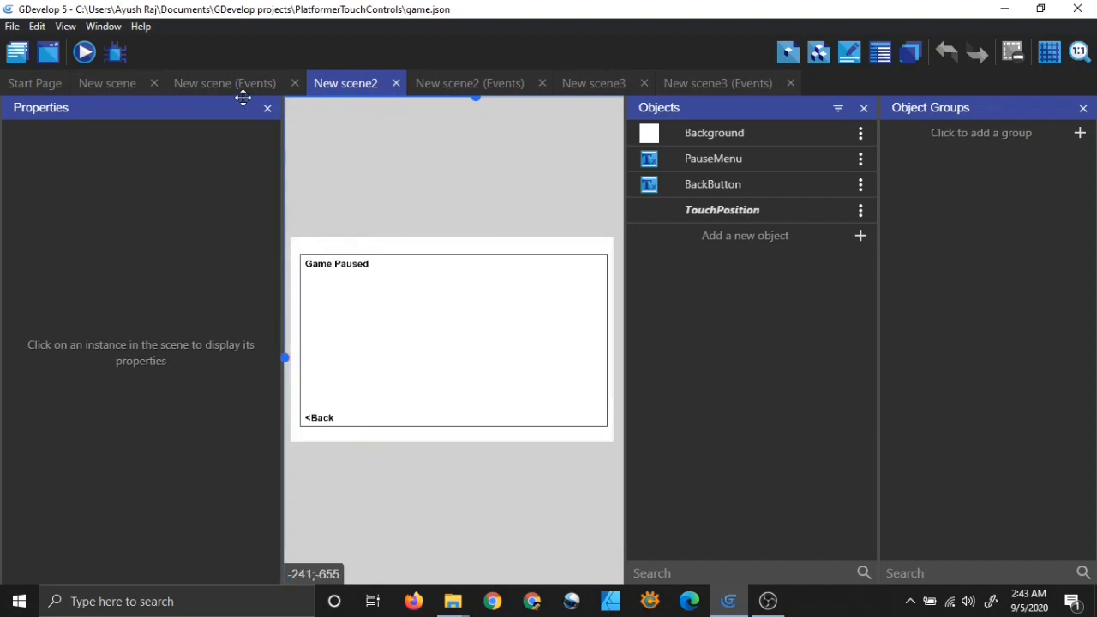
click(453, 82)
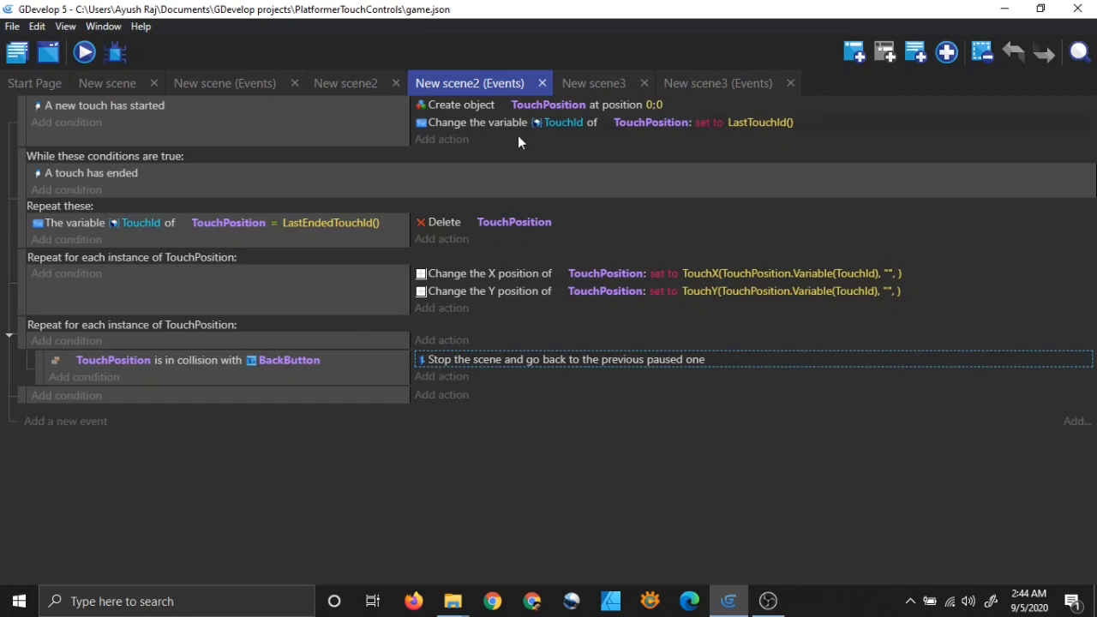
click(705, 86)
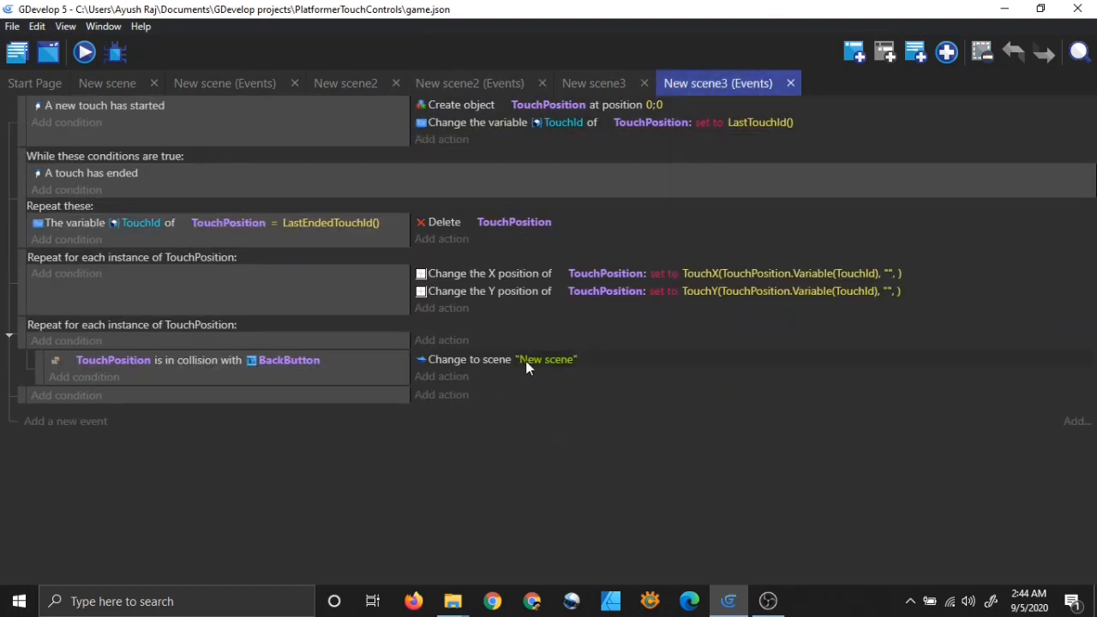
click(512, 91)
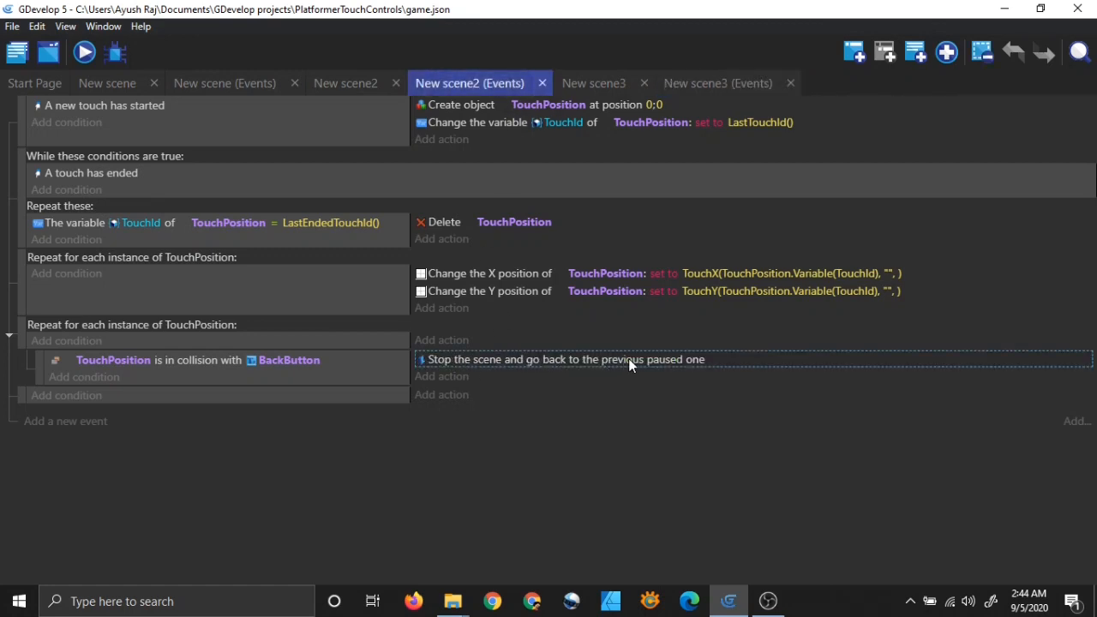
click(700, 86)
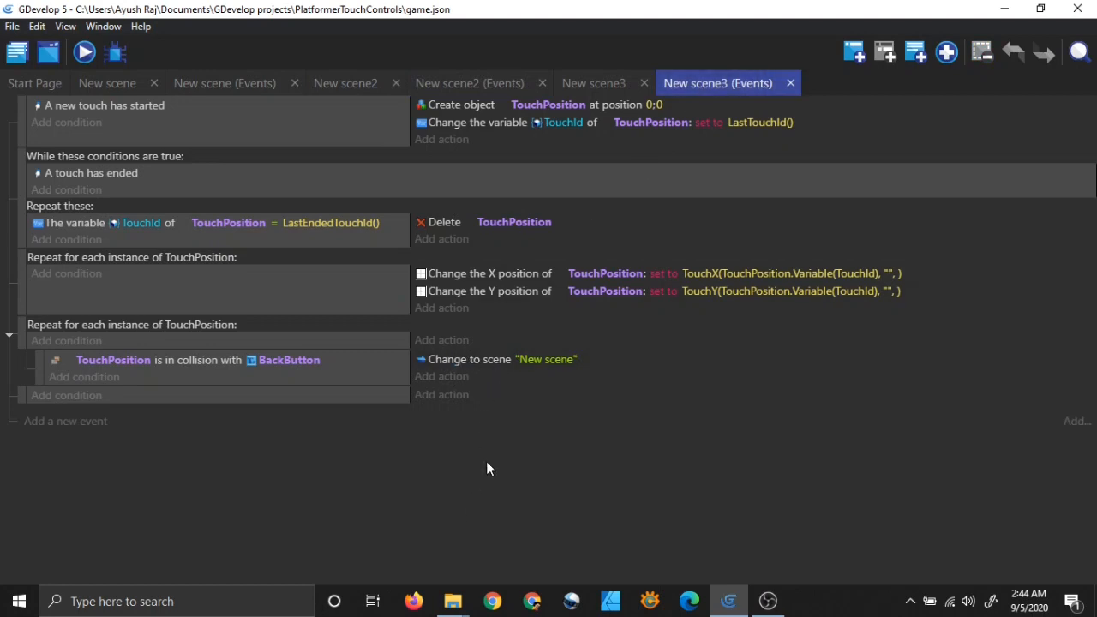
click(474, 82)
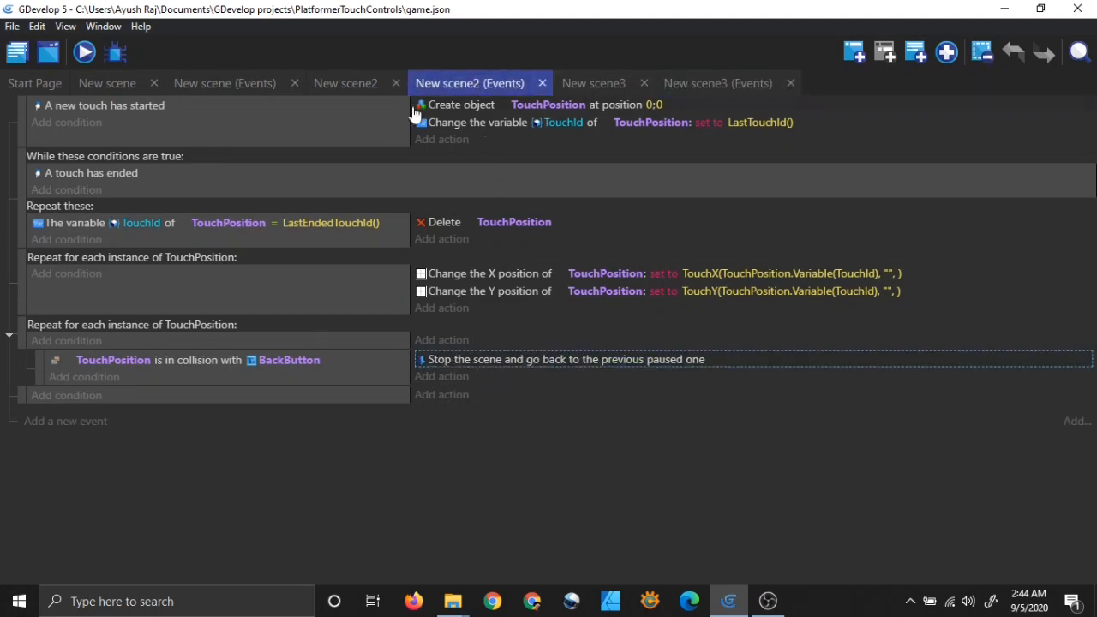
click(350, 84)
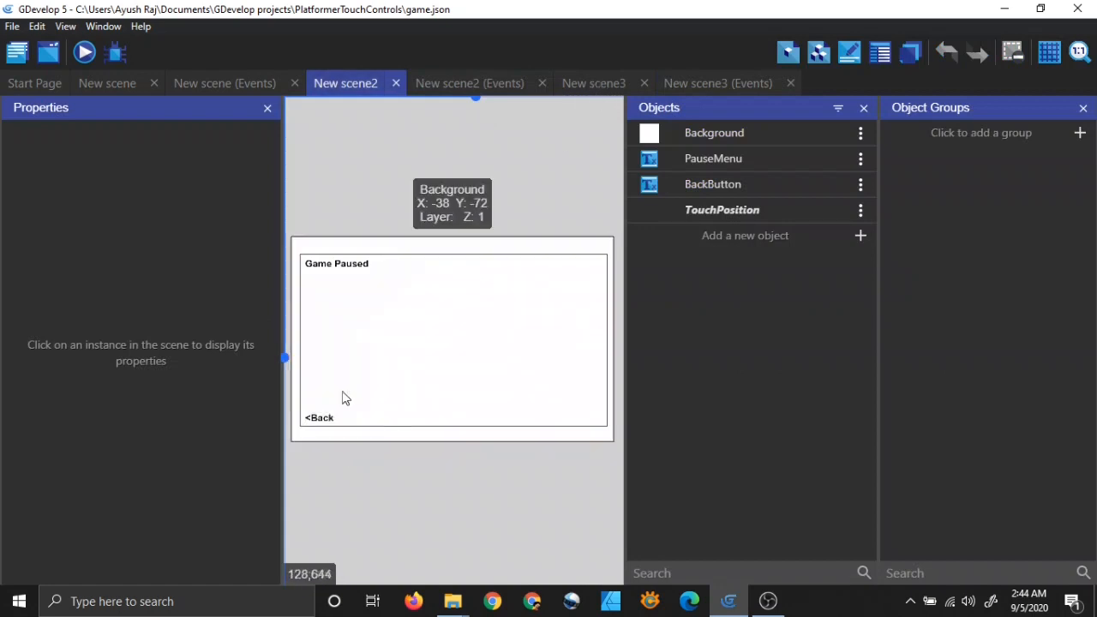
click(495, 86)
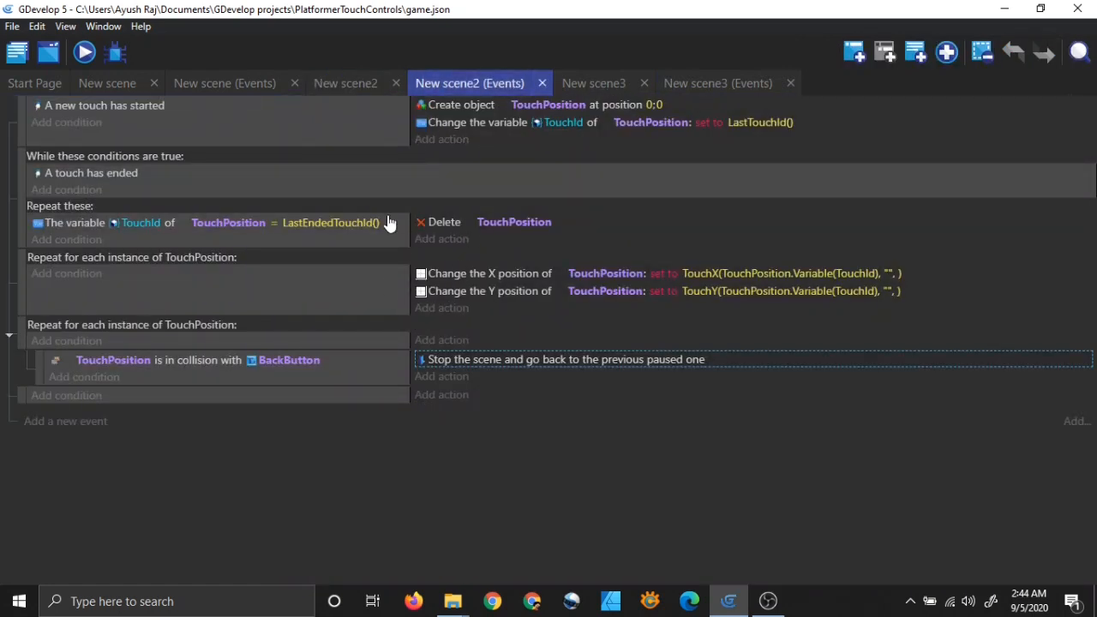
click(660, 82)
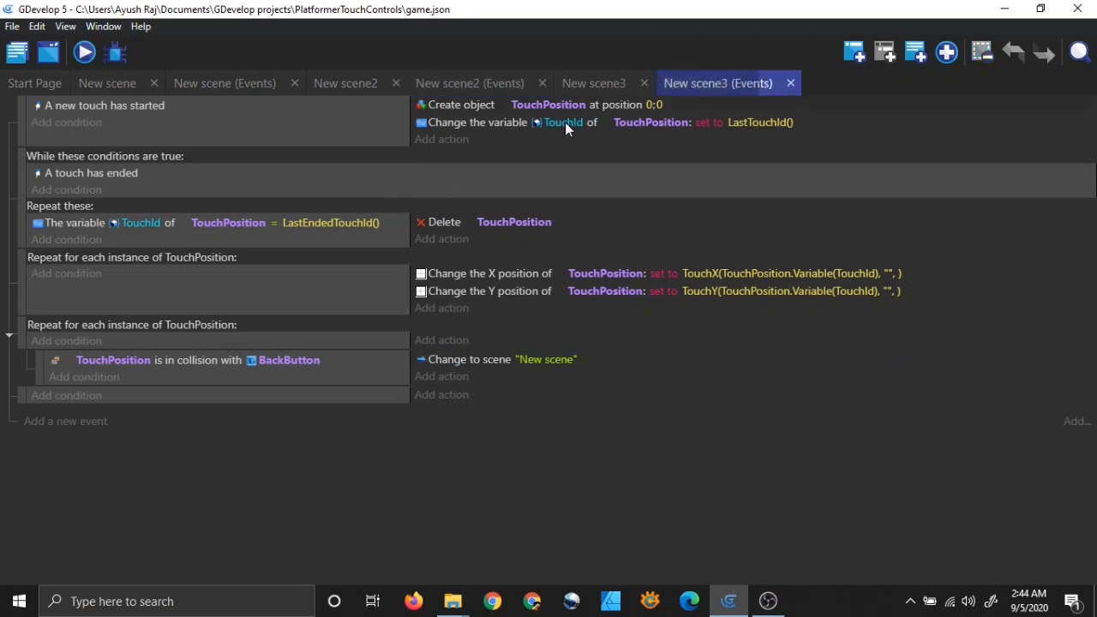
click(464, 75)
Step: Examine the New scene events and the full extent of its layout, including the platforms, touch controls and background
click(258, 84)
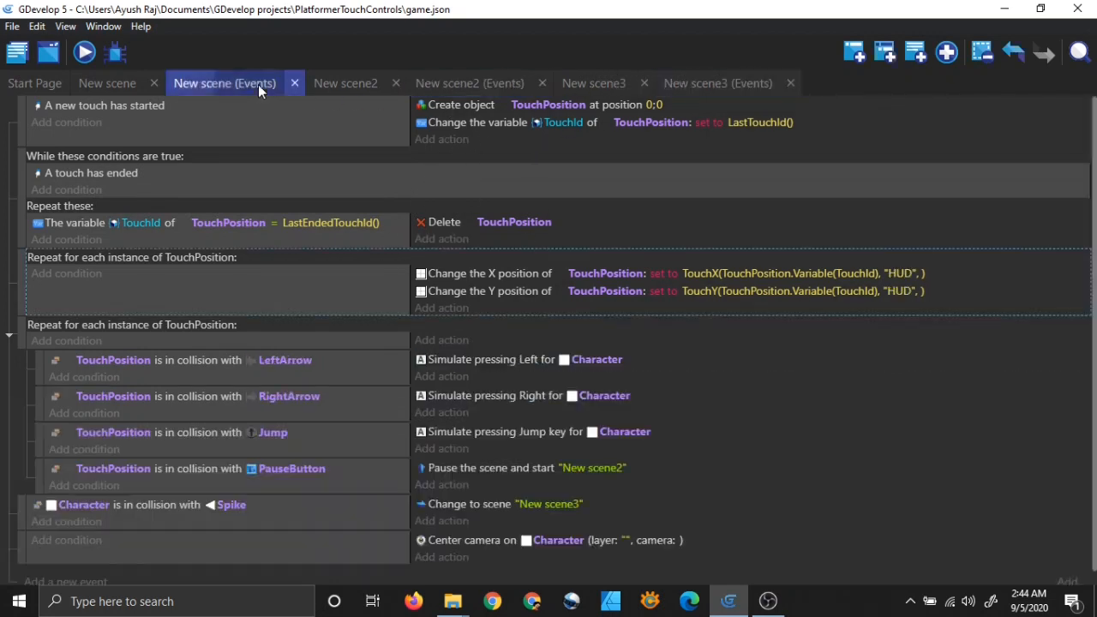
click(102, 83)
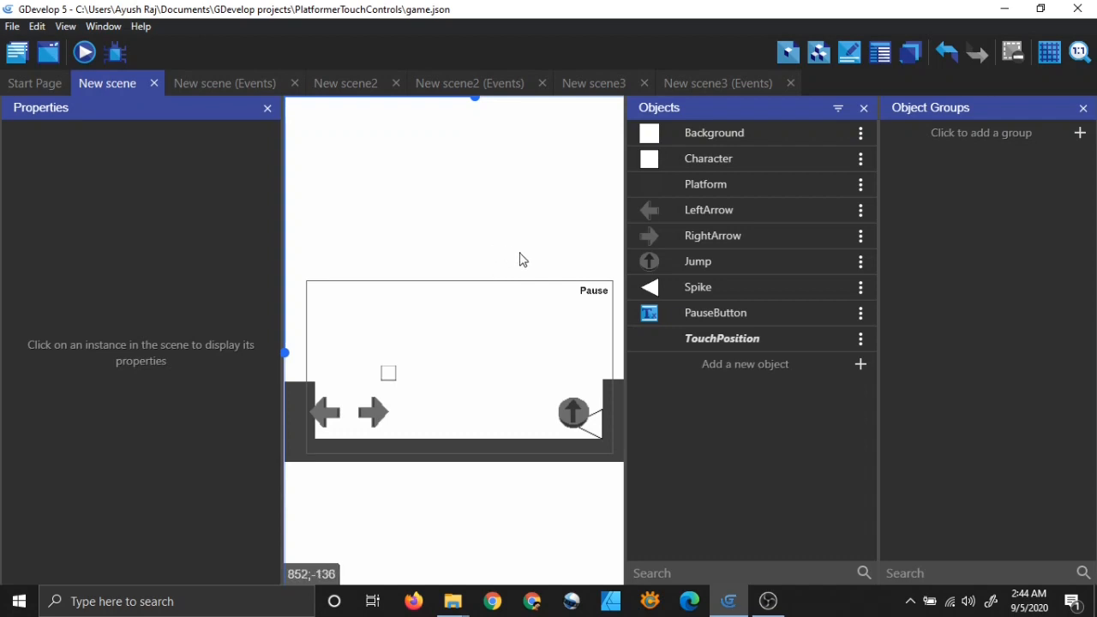
drag(551, 242, 520, 227)
scroll(468, 214, down, 3)
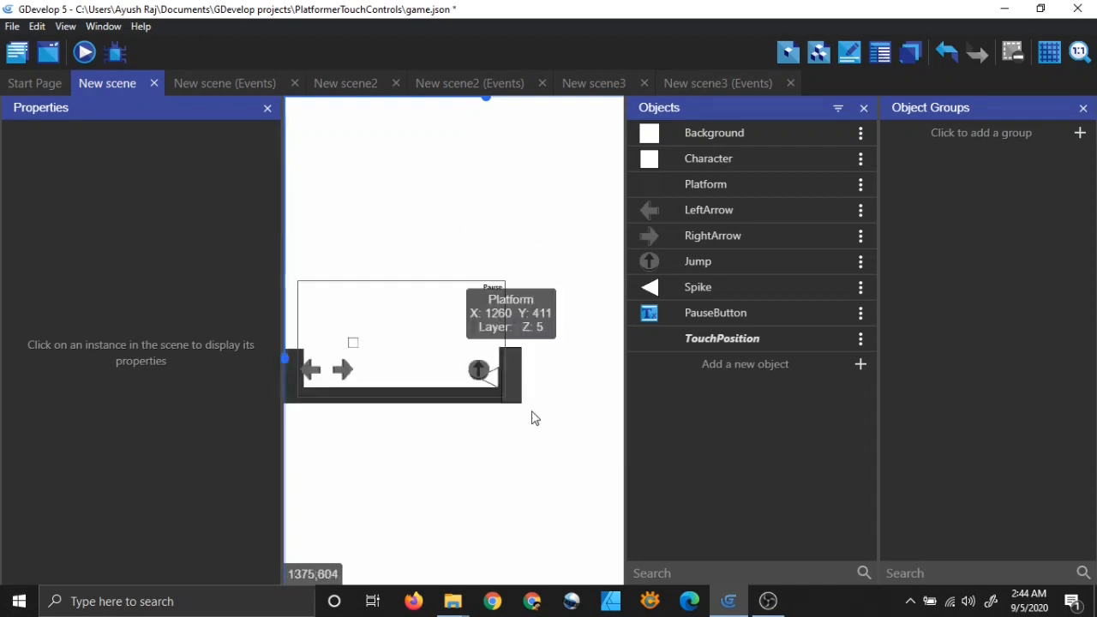
middle_drag(515, 402, 459, 360)
scroll(481, 392, down, 6)
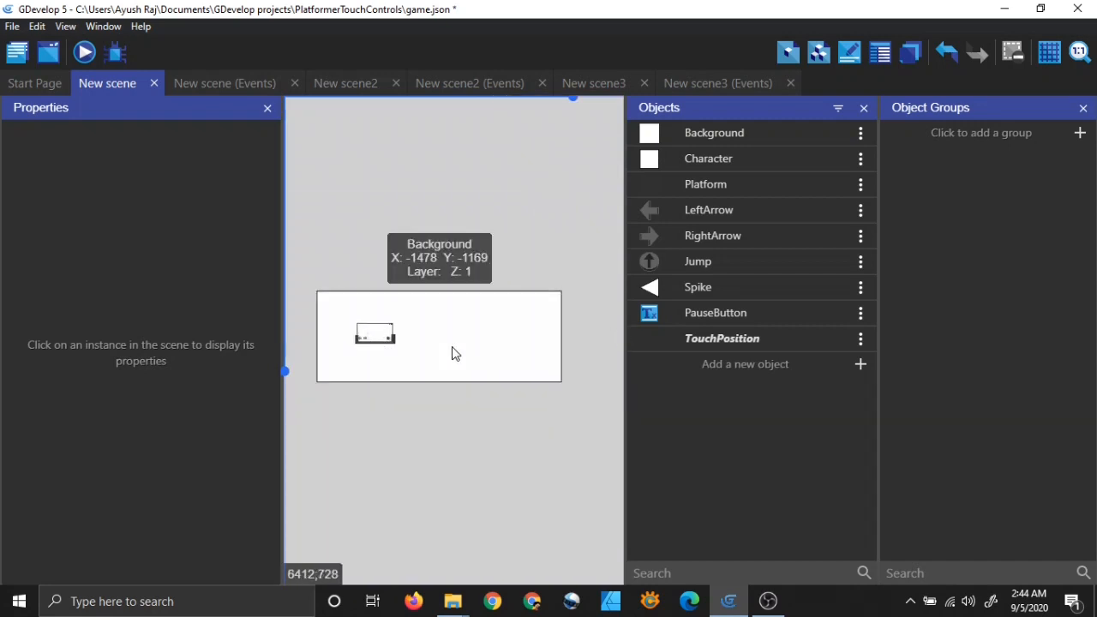
scroll(413, 347, up, 5)
middle_drag(308, 339, 545, 377)
middle_drag(338, 375, 501, 376)
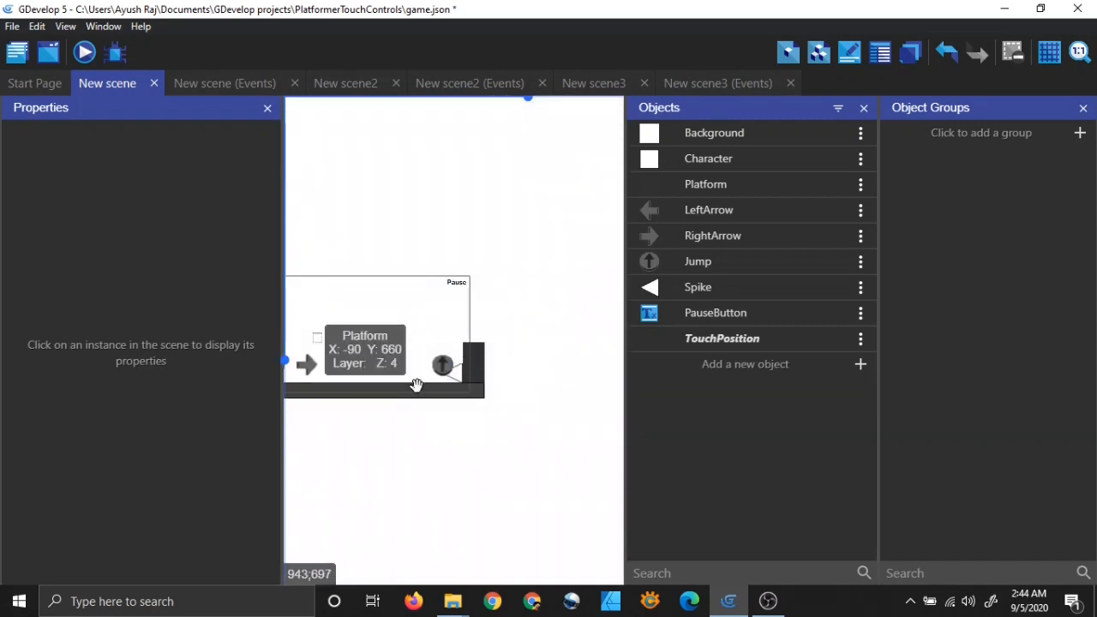
mouse_move(416, 385)
middle_down()
mouse_move(514, 377)
mouse_move(428, 337)
middle_up()
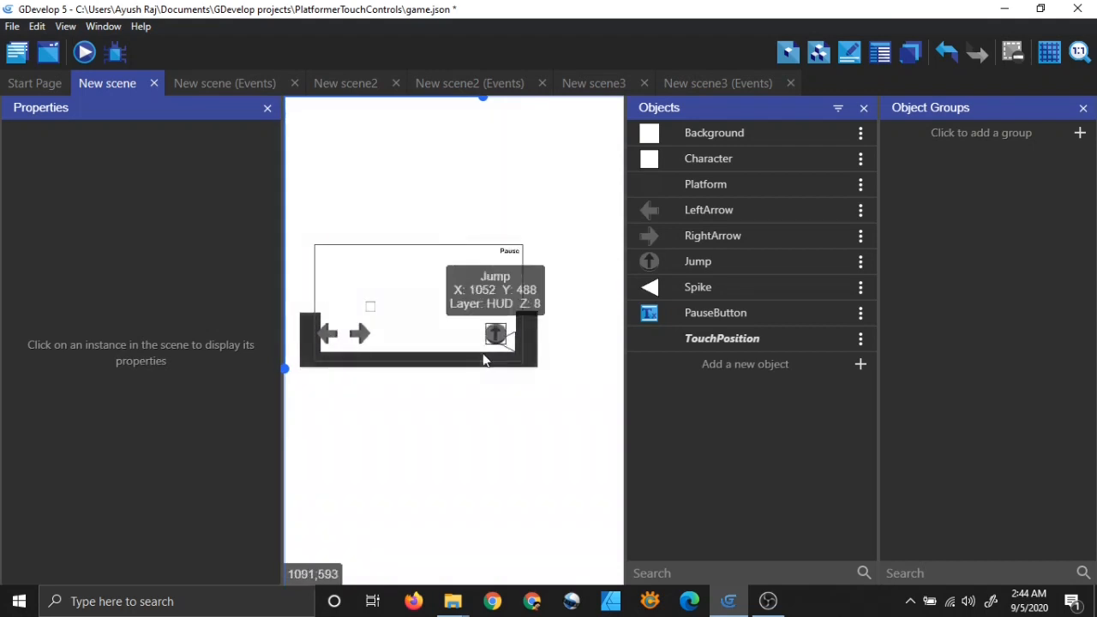
middle_drag(549, 407, 499, 405)
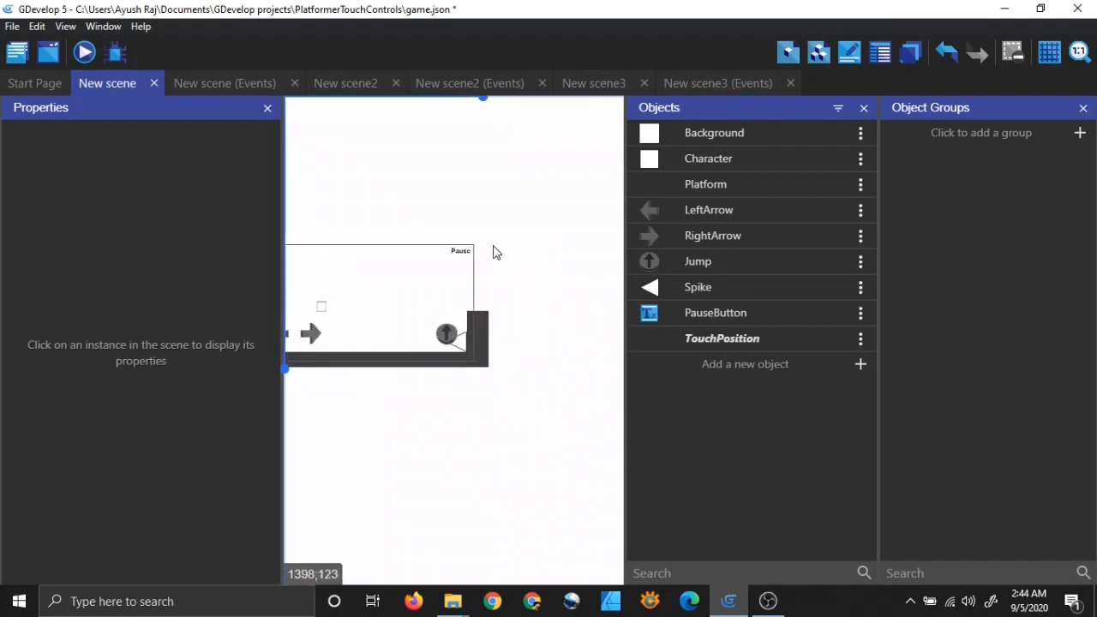
middle_drag(377, 420, 485, 409)
scroll(543, 391, down, 2)
middle_drag(525, 371, 473, 379)
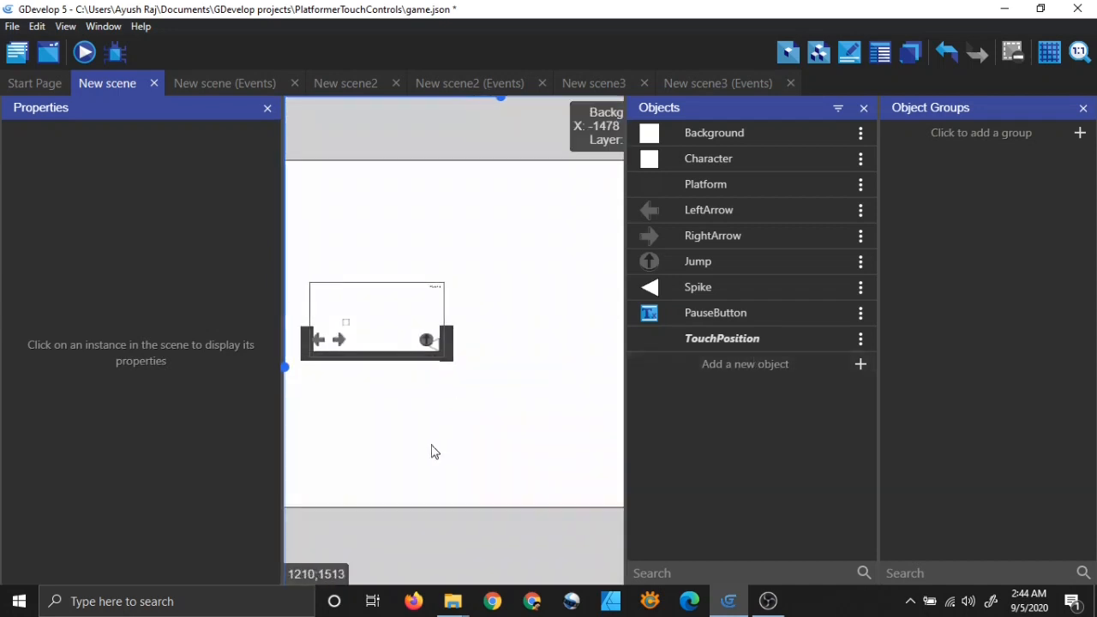
middle_drag(428, 431, 465, 440)
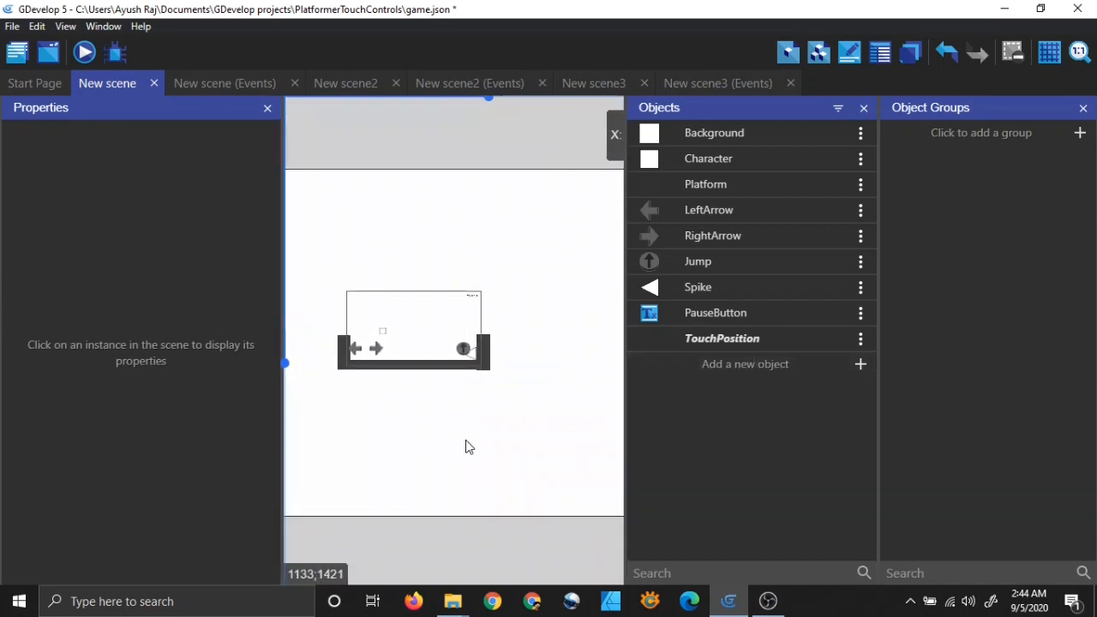
Step: Save the project
key(ctrl+s)
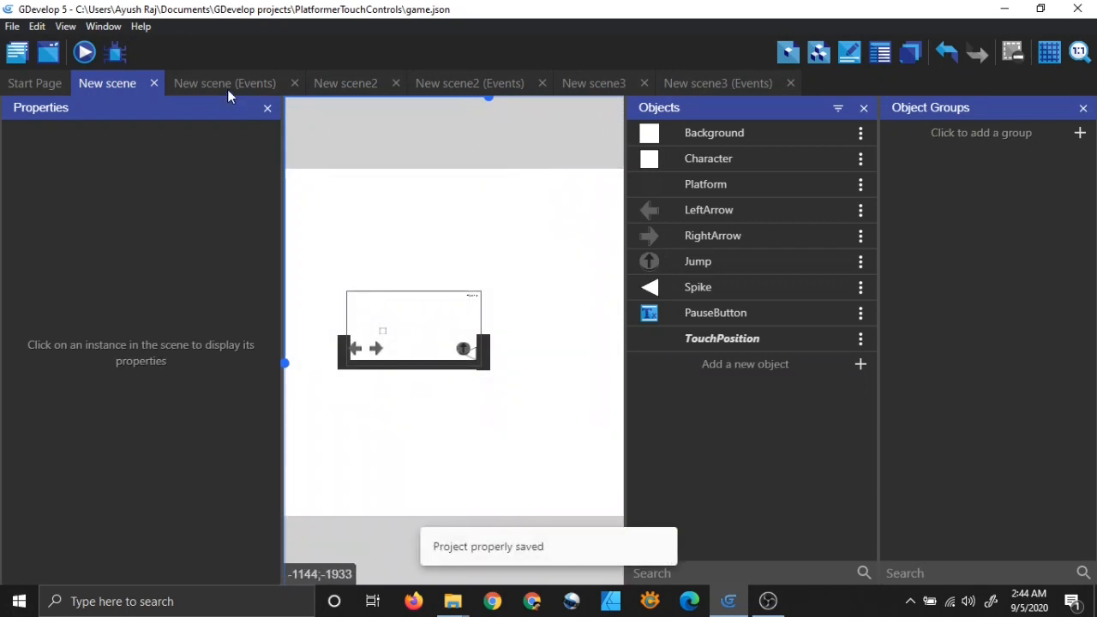
Step: Compare the New scene events with the touch controls and spike placed in its layout
click(224, 83)
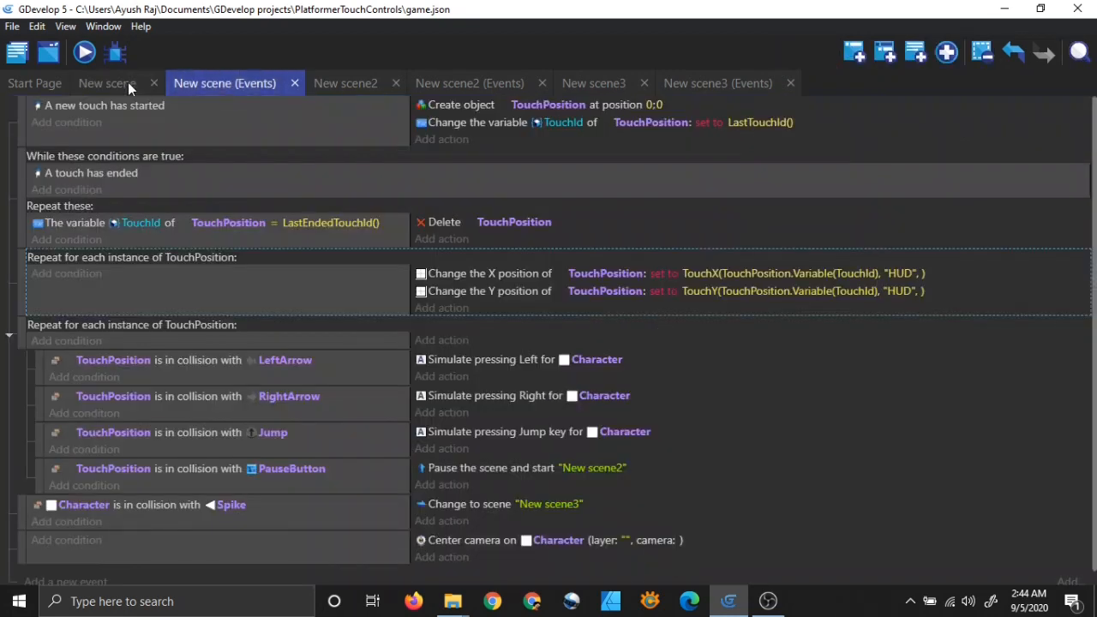
click(128, 82)
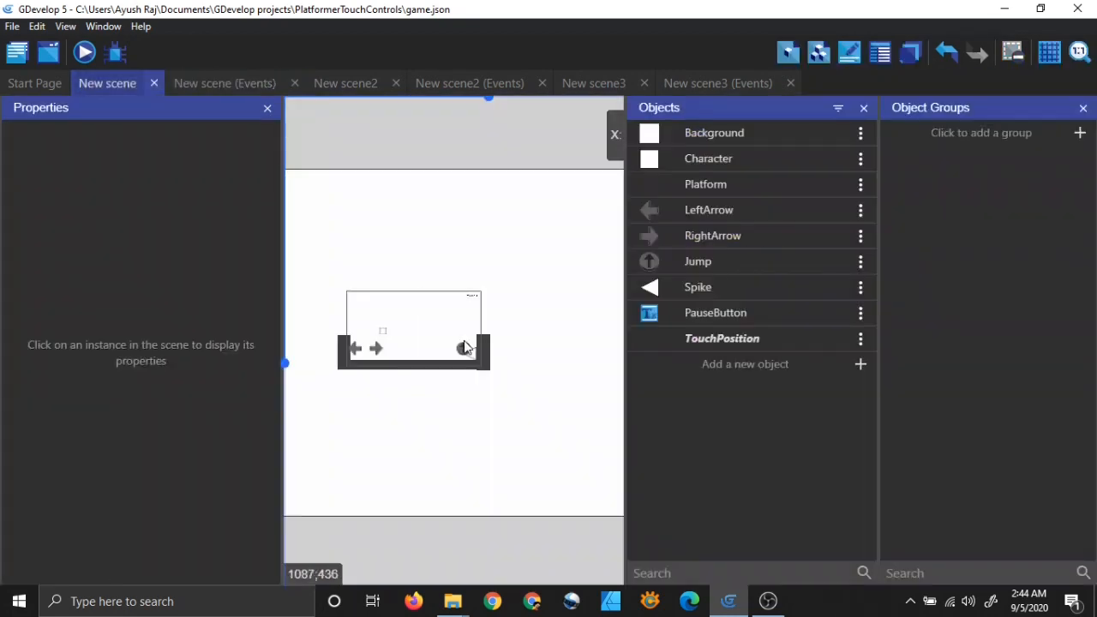
click(239, 78)
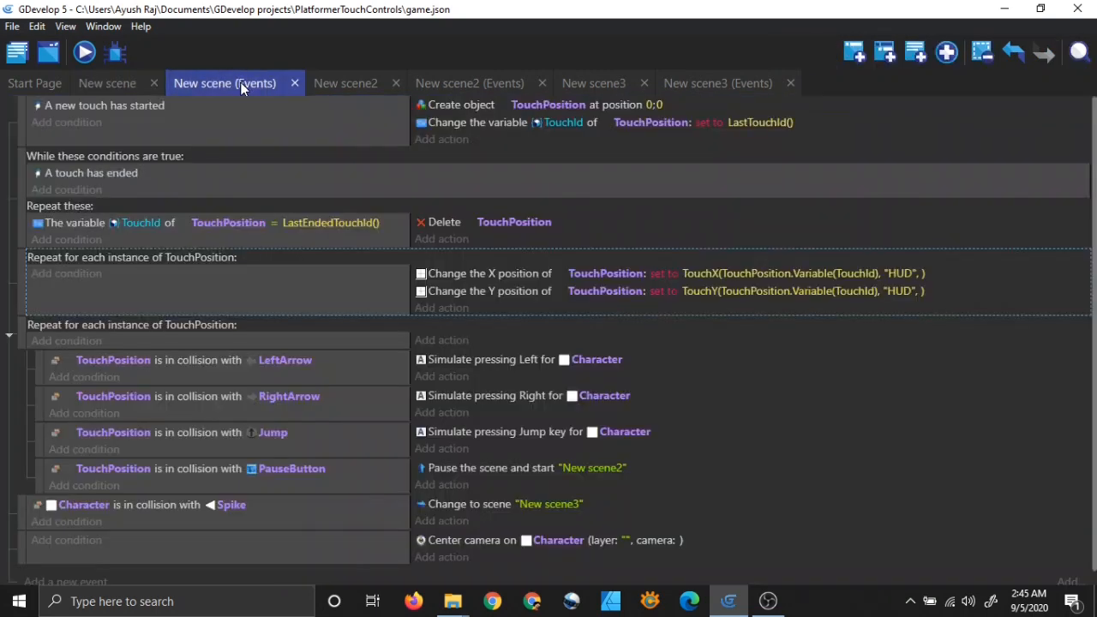
click(128, 83)
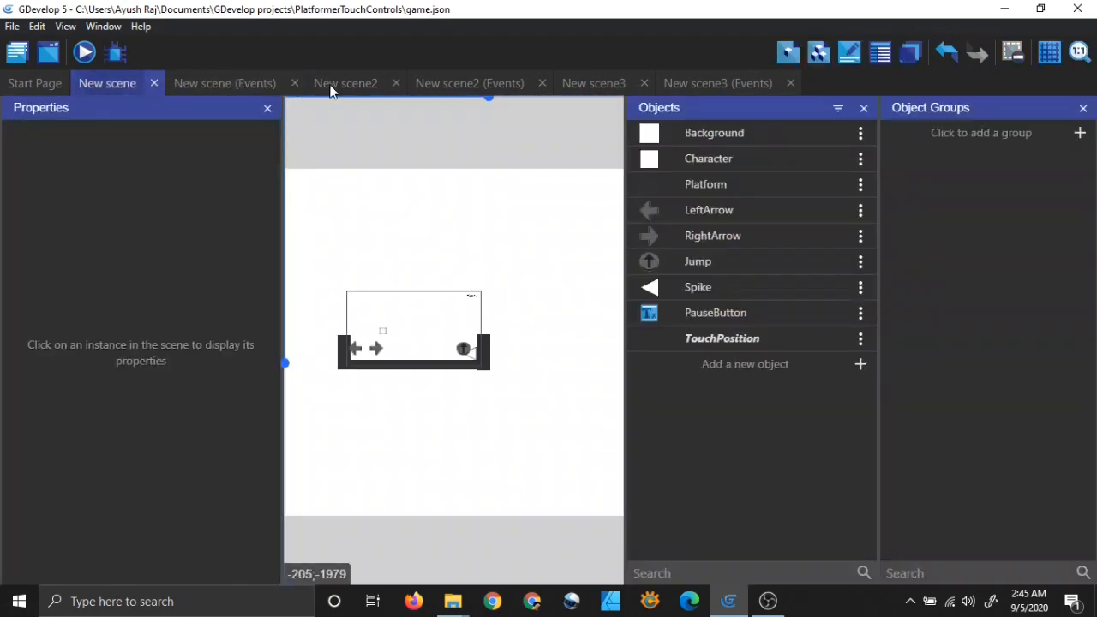
Step: Review the Game Paused layout of New scene2 and the Game Over layout of New scene3, and return to the New scene layout
click(334, 84)
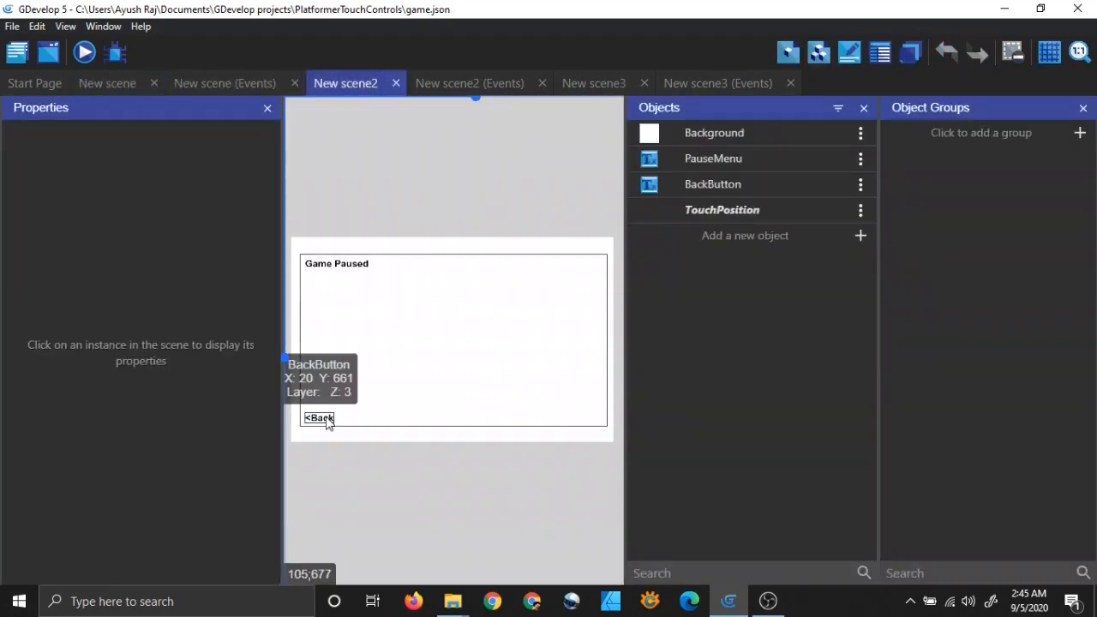
click(599, 82)
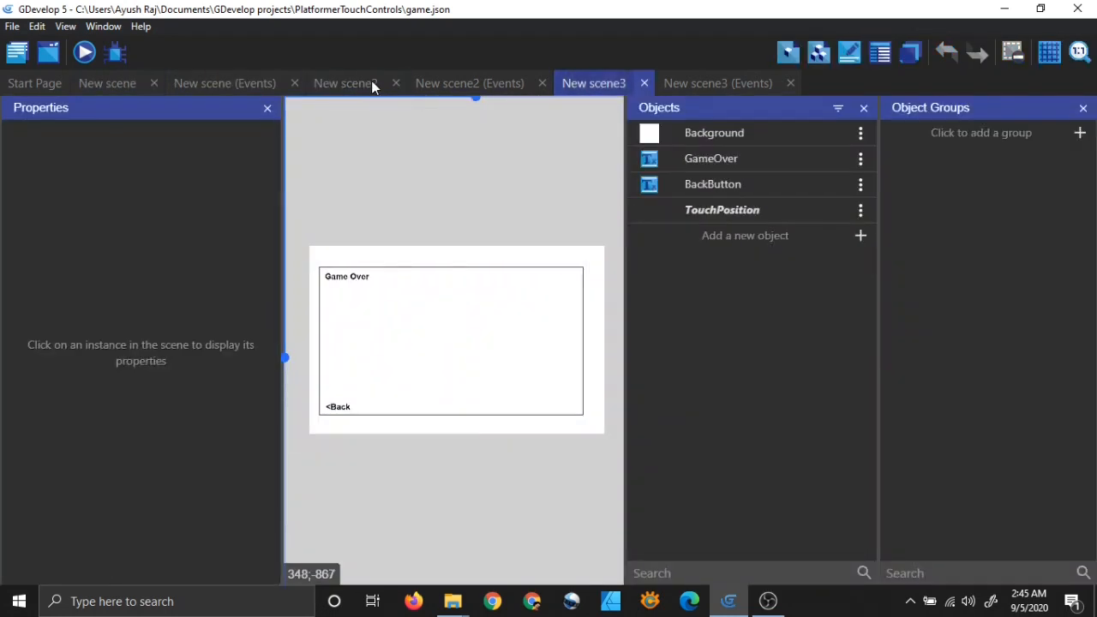
click(345, 83)
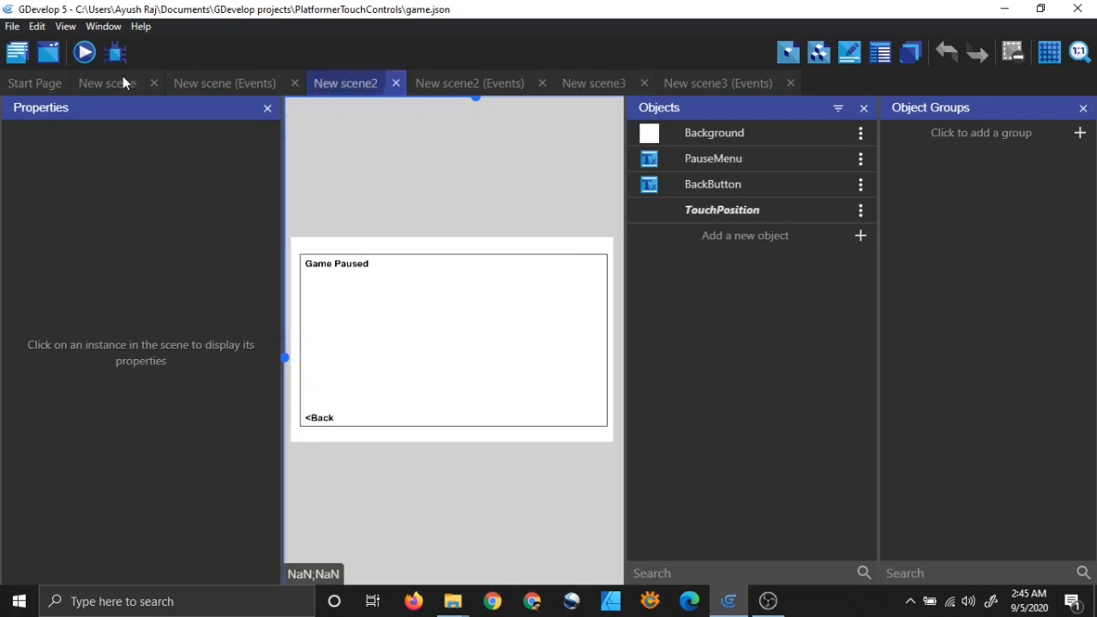
click(109, 83)
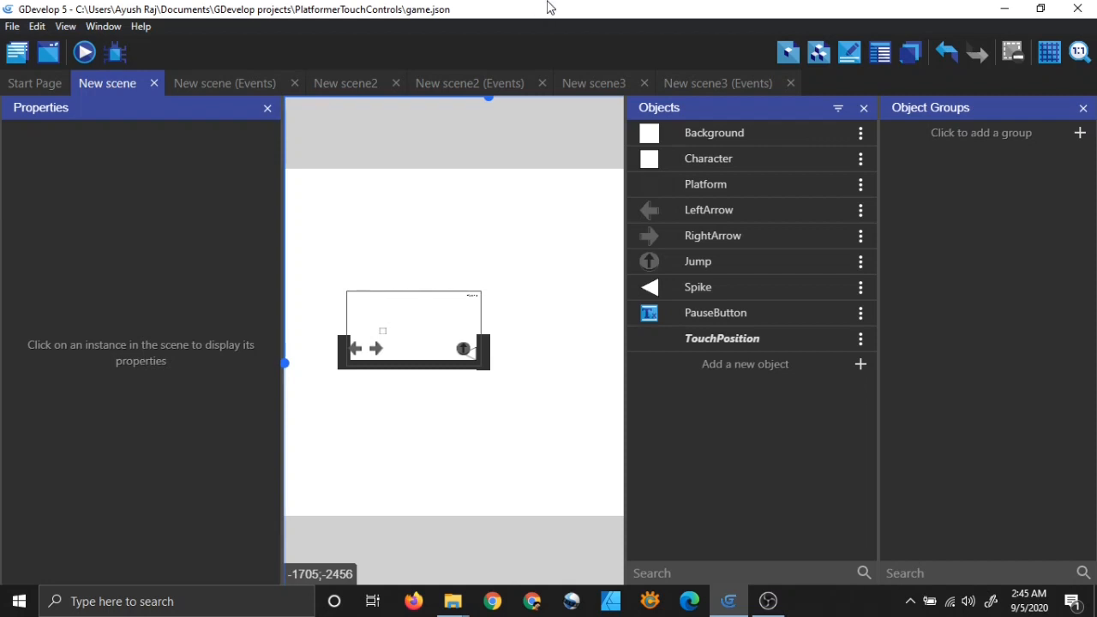
Step: Recheck the New scene events and view the whole level layout within its background
click(253, 87)
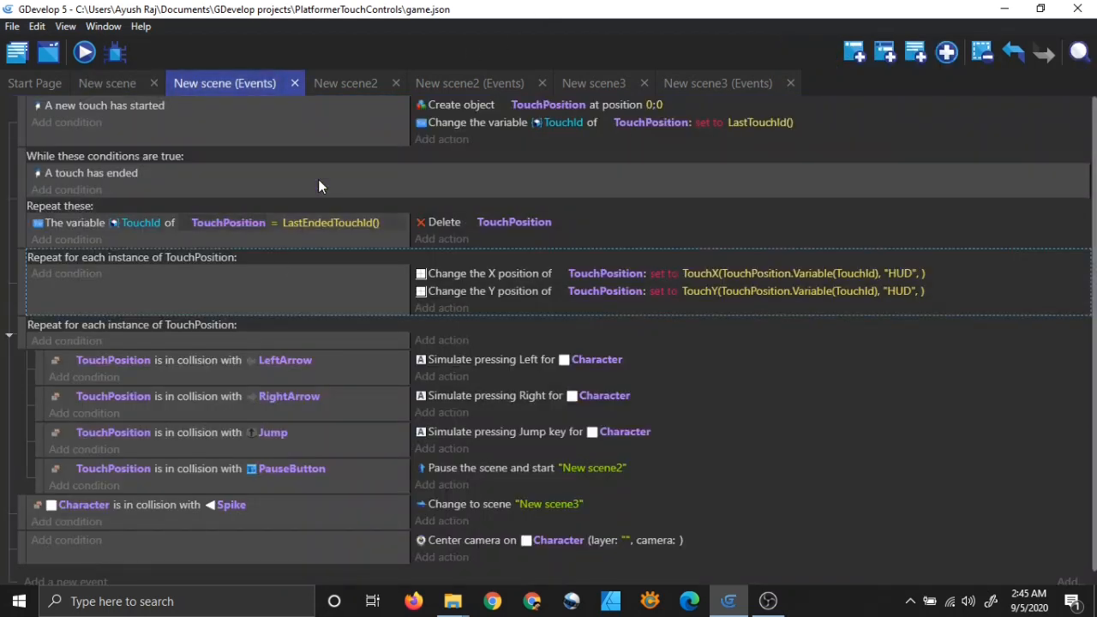
click(114, 83)
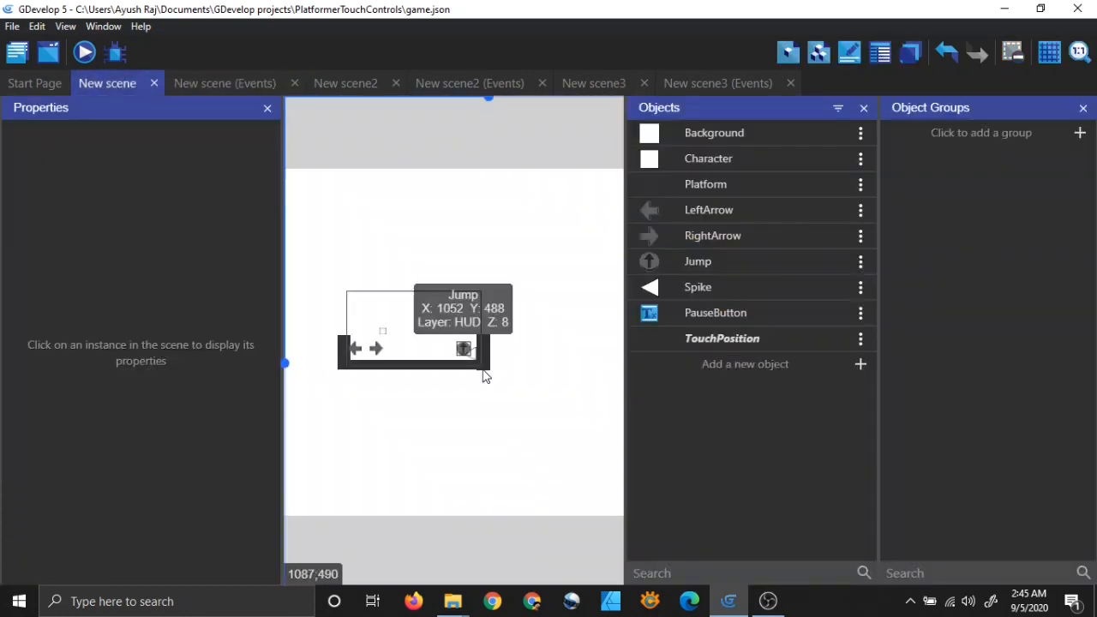
scroll(457, 245, down, 3)
scroll(458, 214, up, 2)
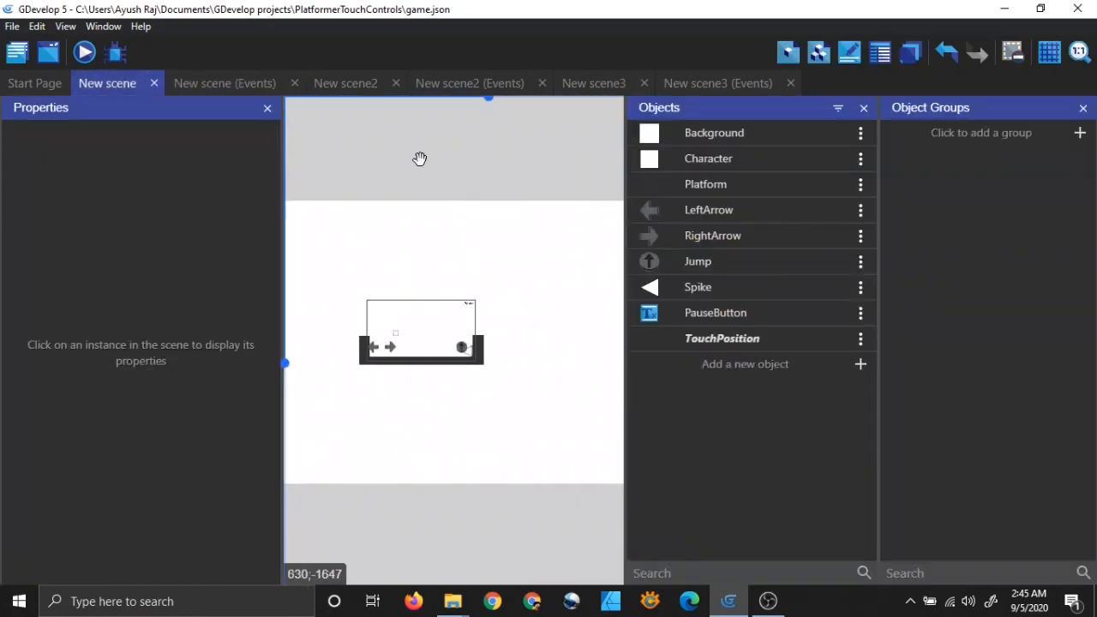
scroll(446, 168, up, 2)
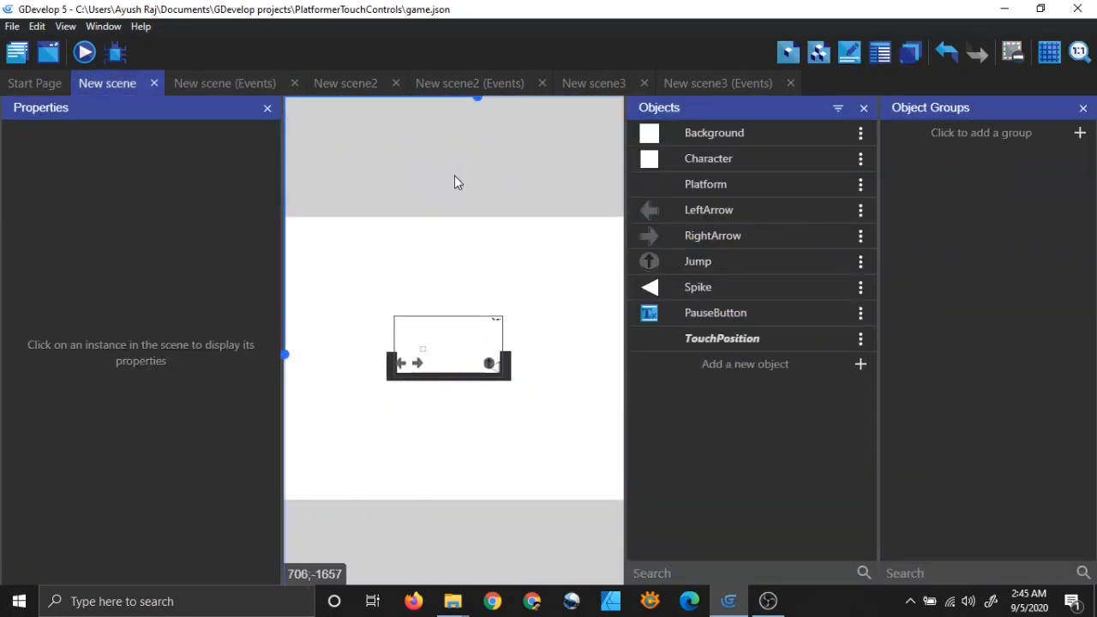